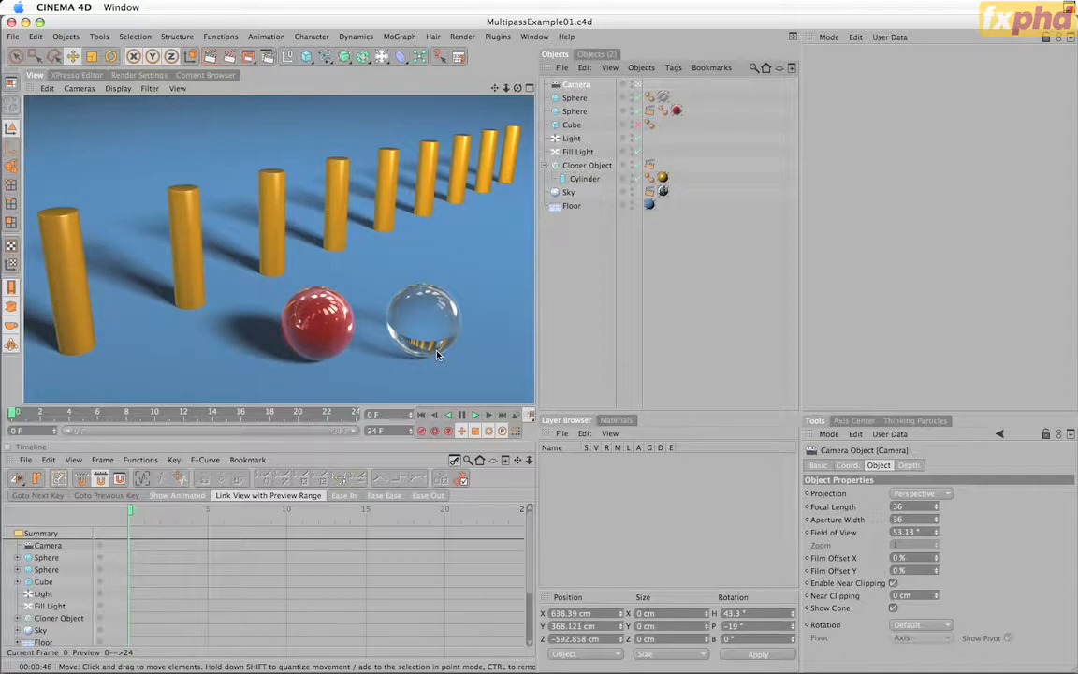
Check the Multi-Pass render settings and enabled channels, and return to the scene view
click(128, 74)
click(54, 210)
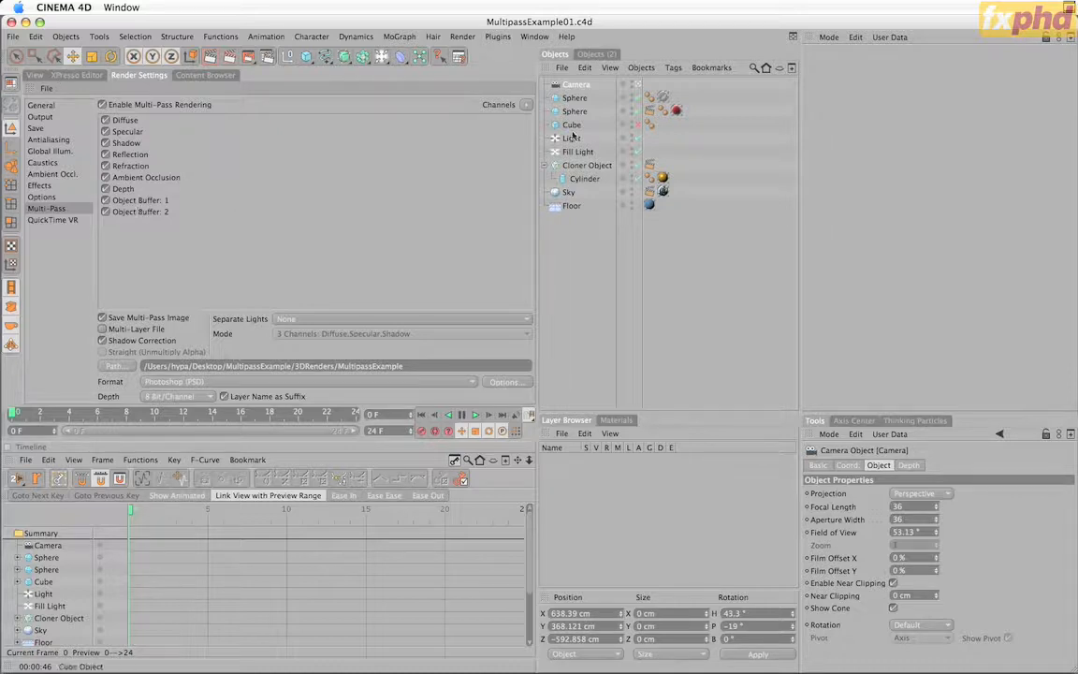
click(33, 75)
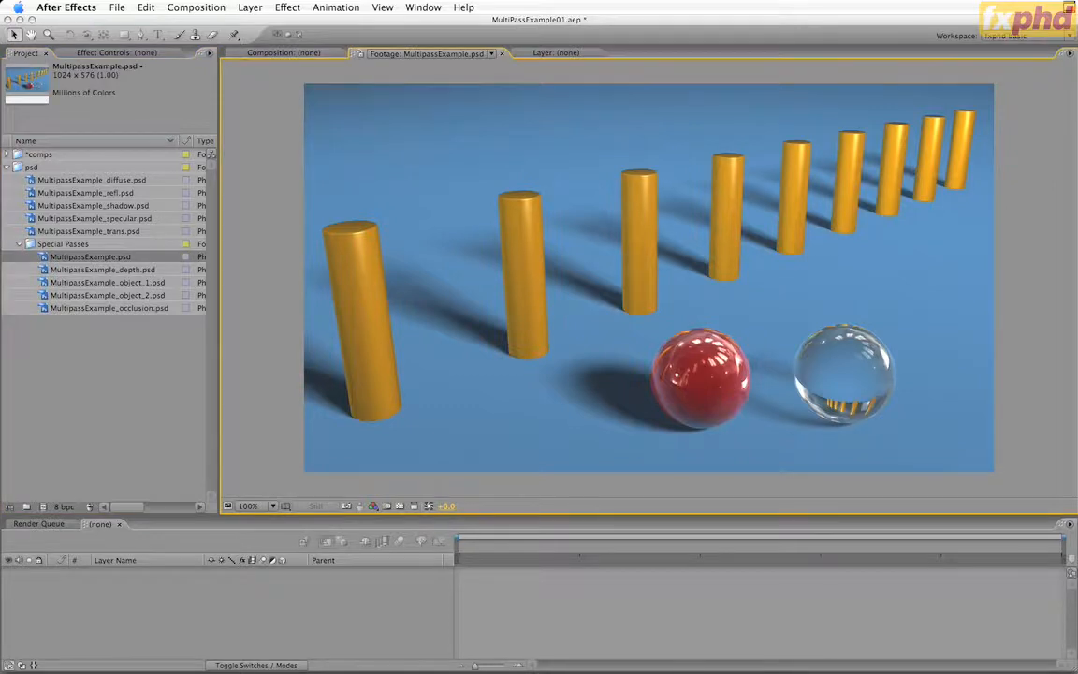
Open the multipass comp from the *comps folder and compare it with the MultipassExample.psd footage
click(8, 154)
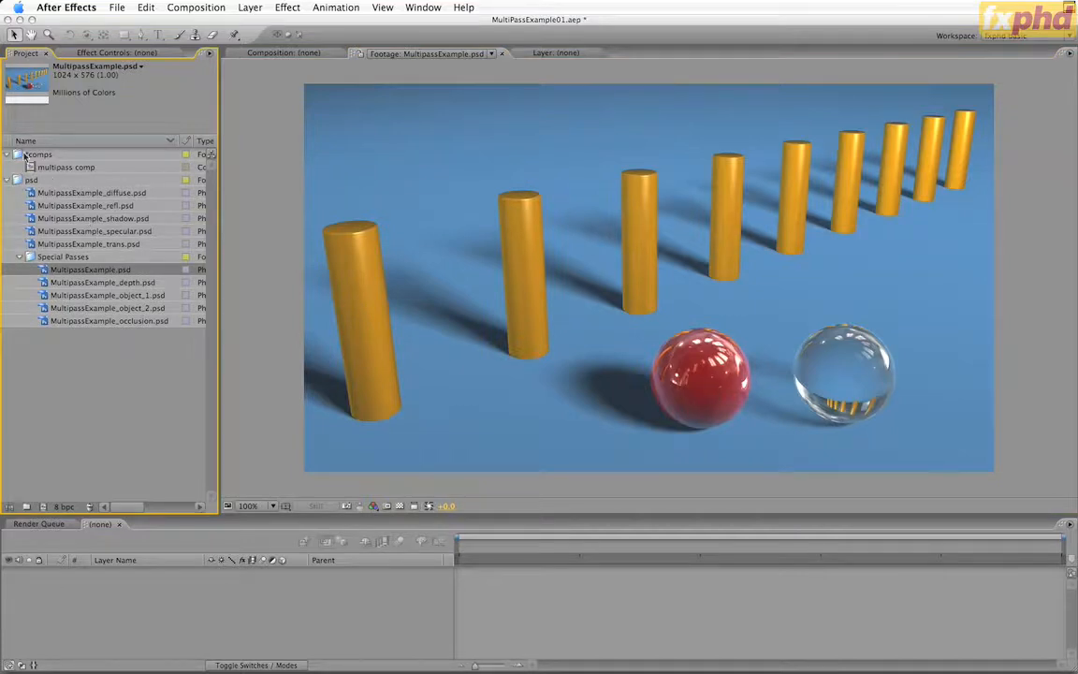
double_click(31, 167)
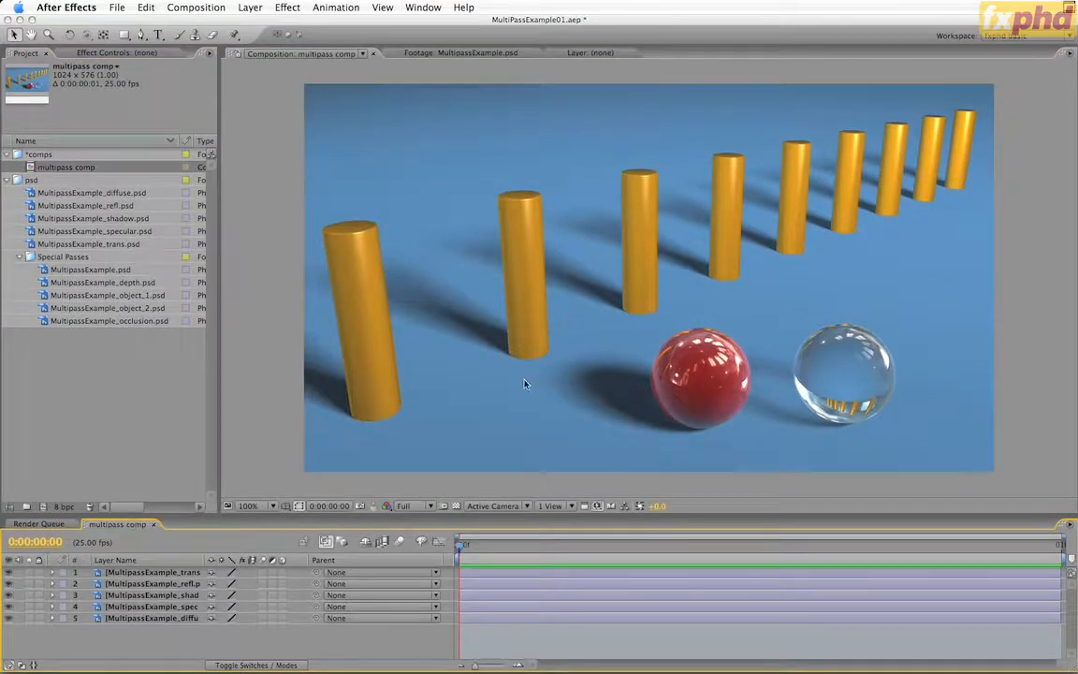
click(473, 53)
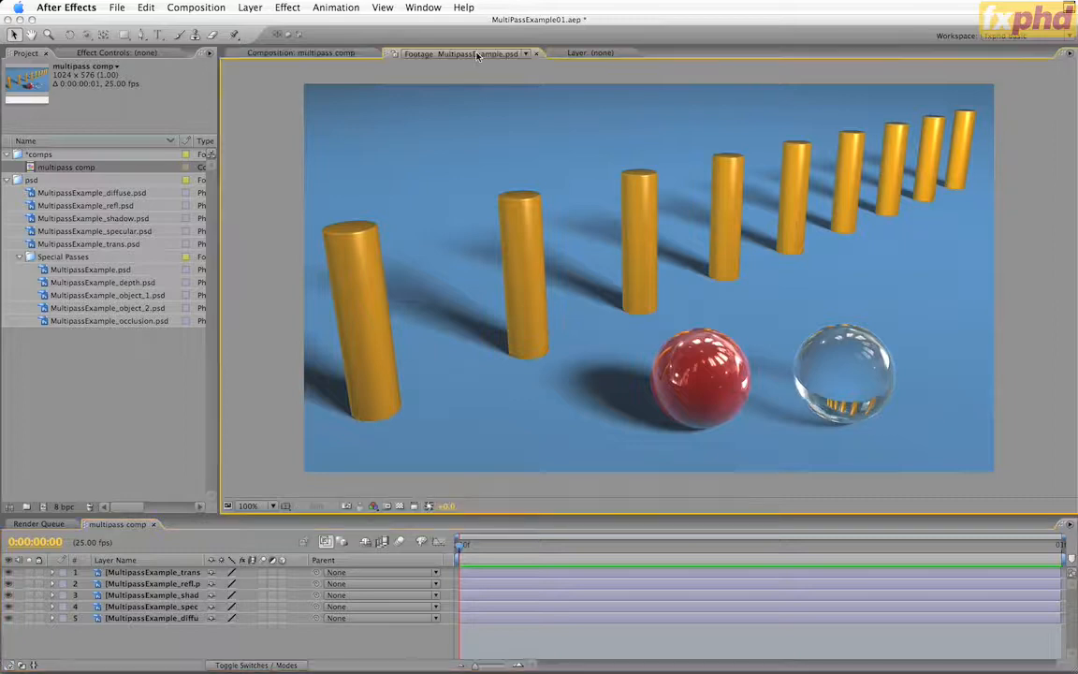
click(264, 53)
click(343, 56)
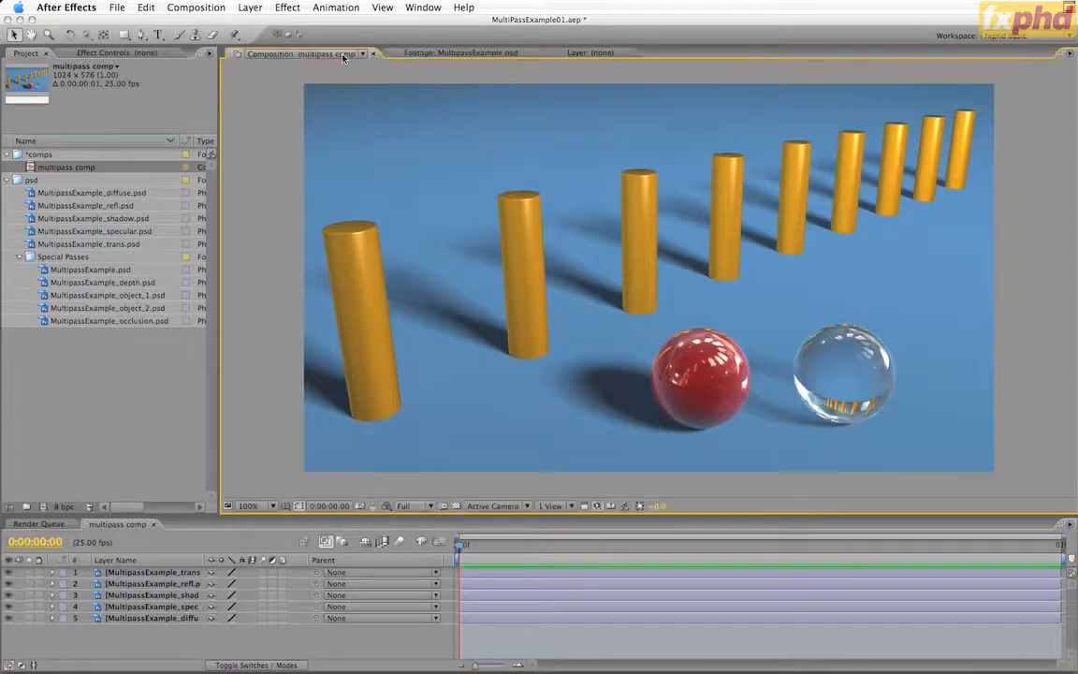
click(456, 54)
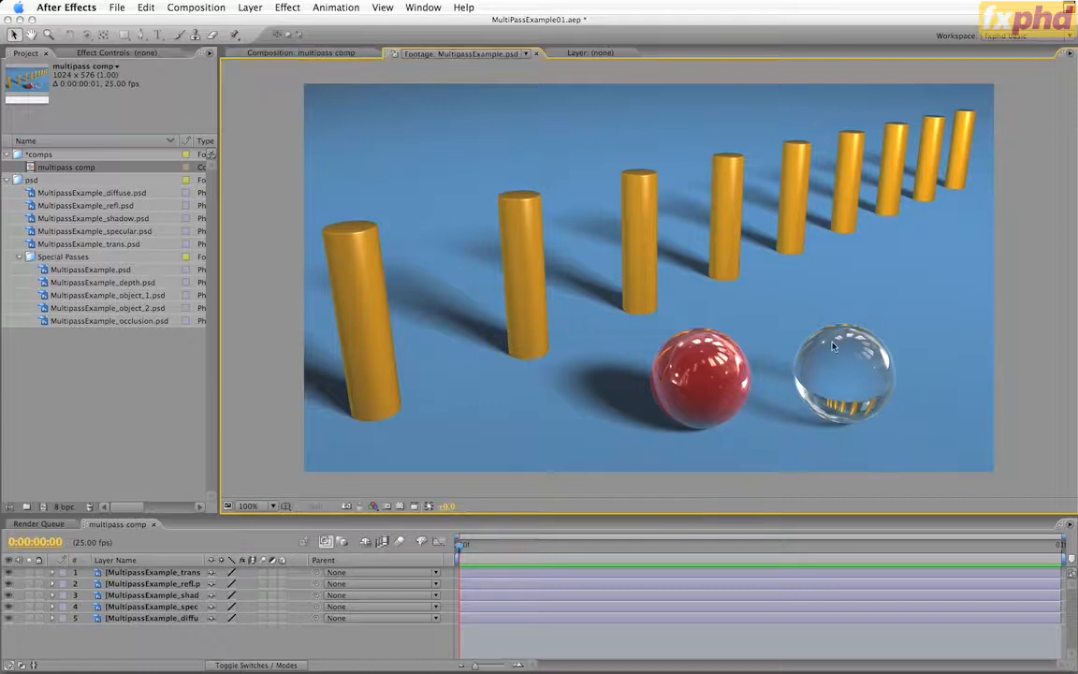
click(301, 54)
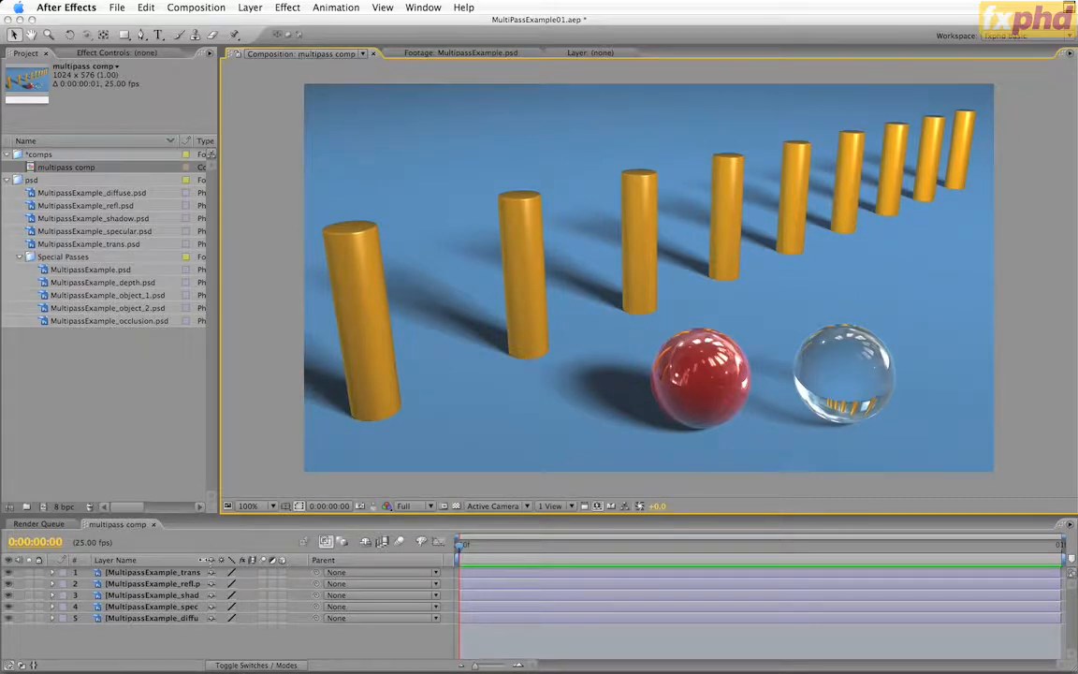
Widen the timeline's Layer Name column and show the layers' blending modes and track mattes
drag(207, 560, 263, 560)
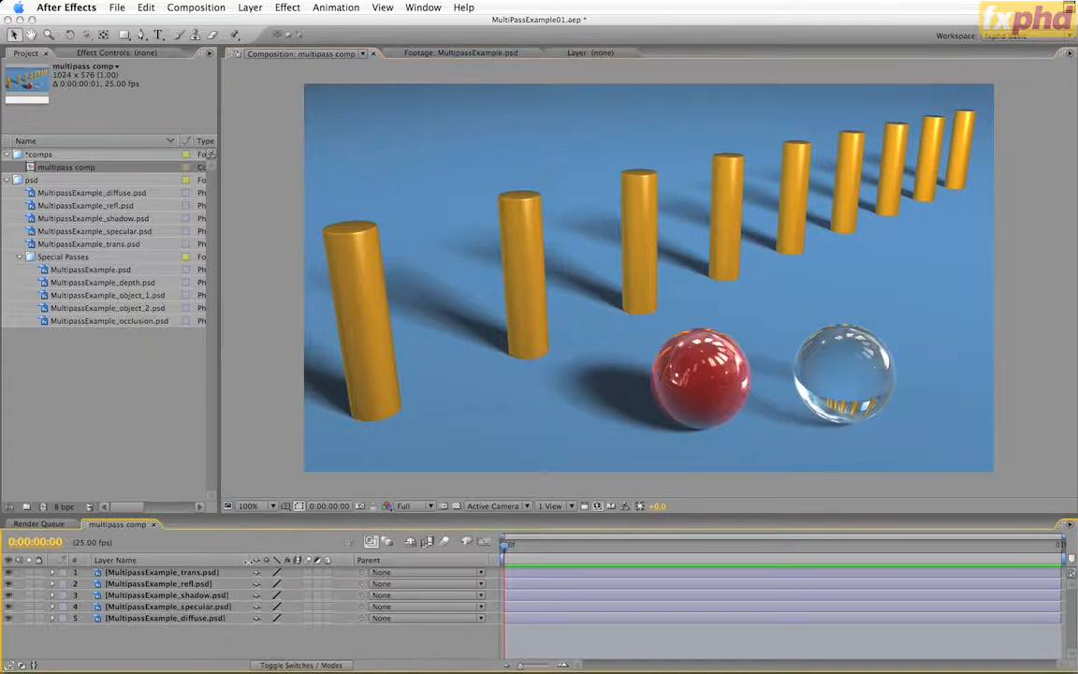
key(F4)
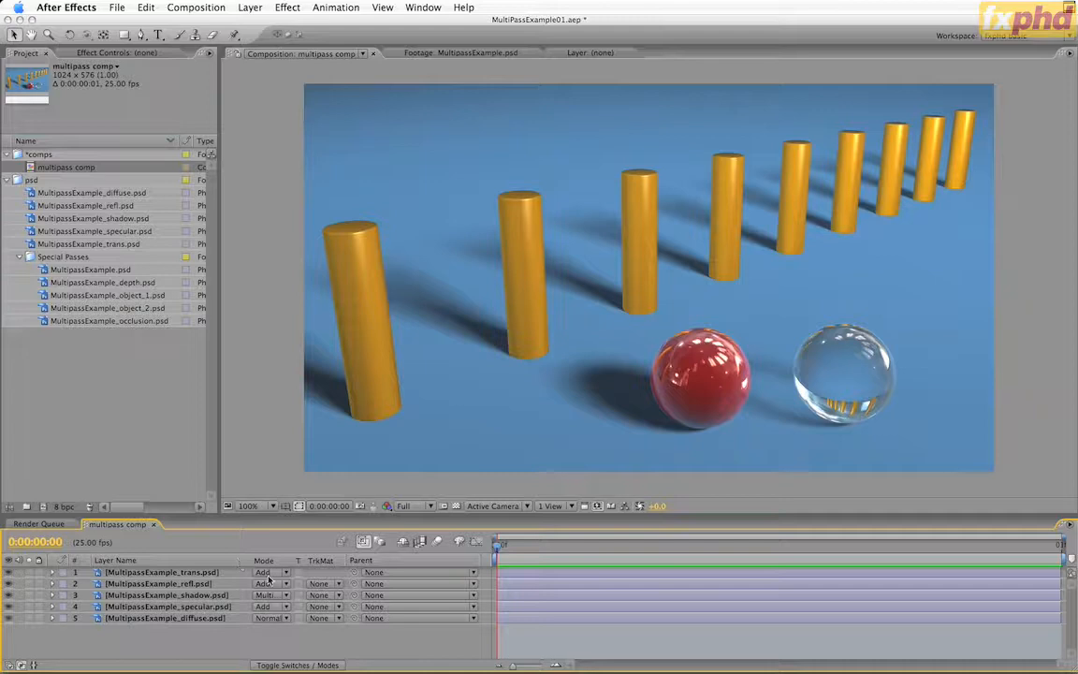
Solo the diffuse, specular, shadow and reflection layers one at a time to examine each pass
click(29, 617)
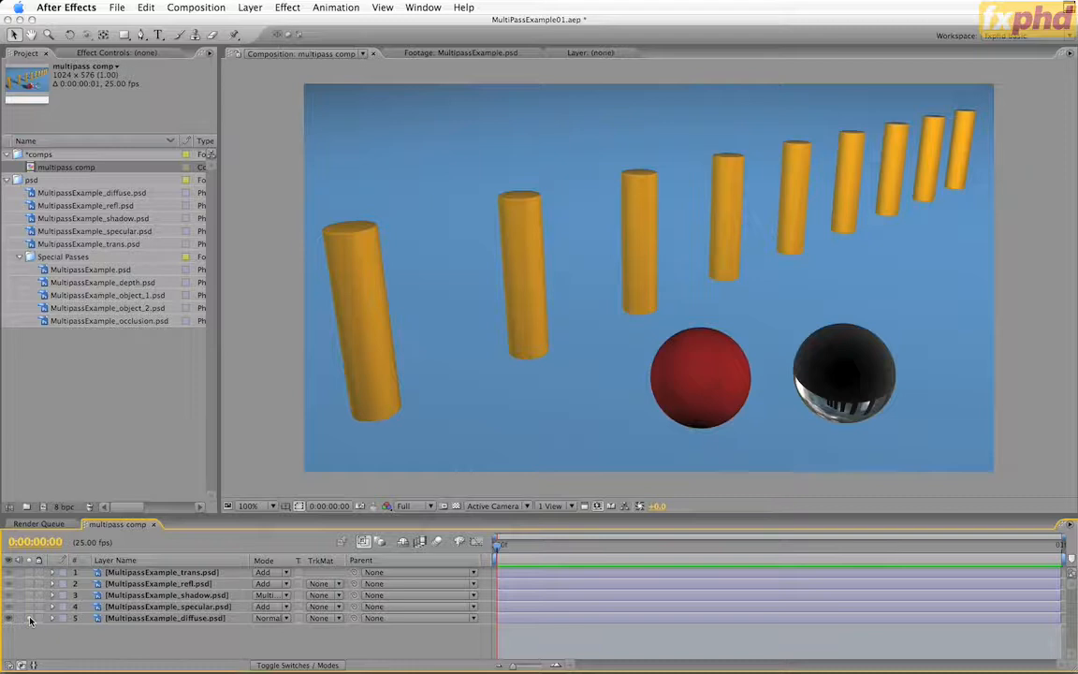
click(29, 618)
click(28, 606)
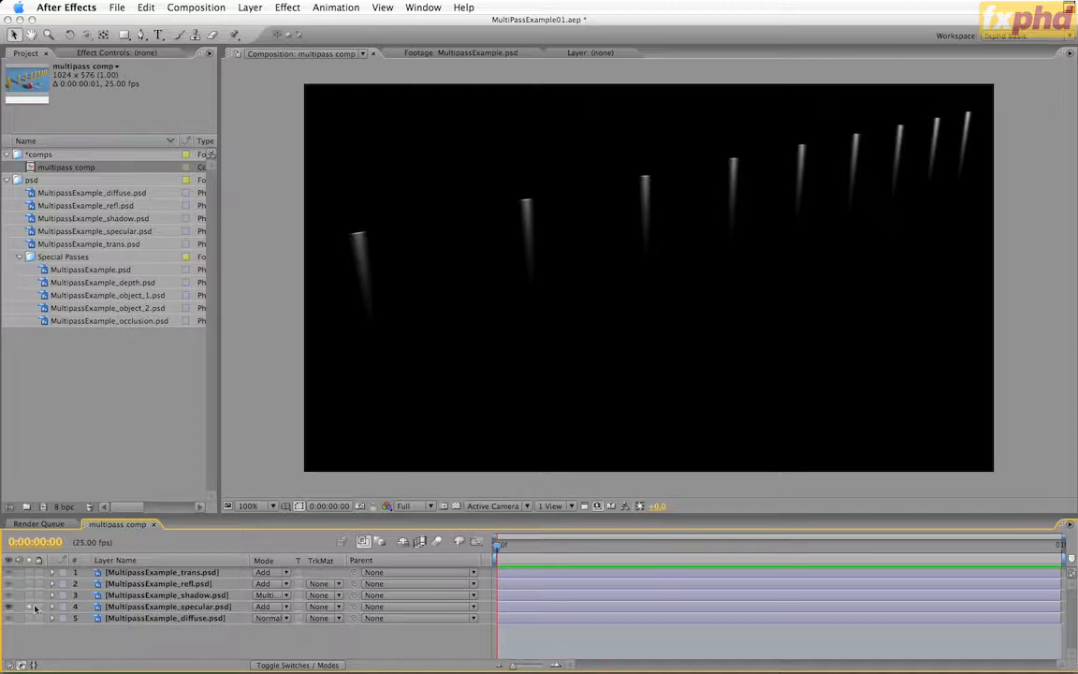
click(30, 607)
click(29, 596)
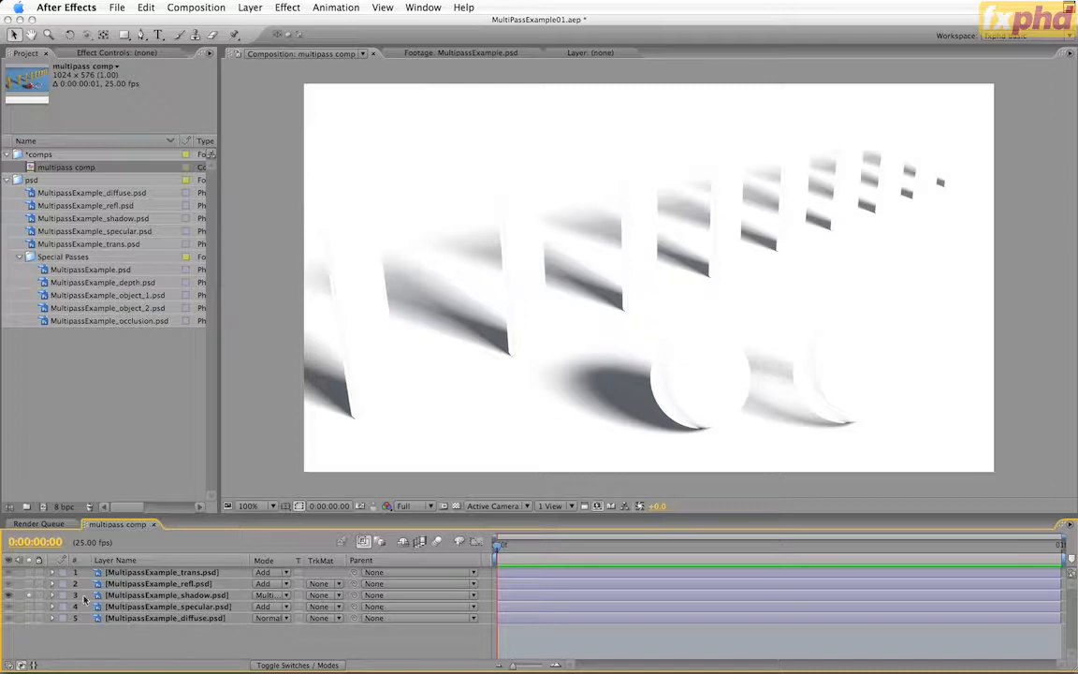
click(29, 595)
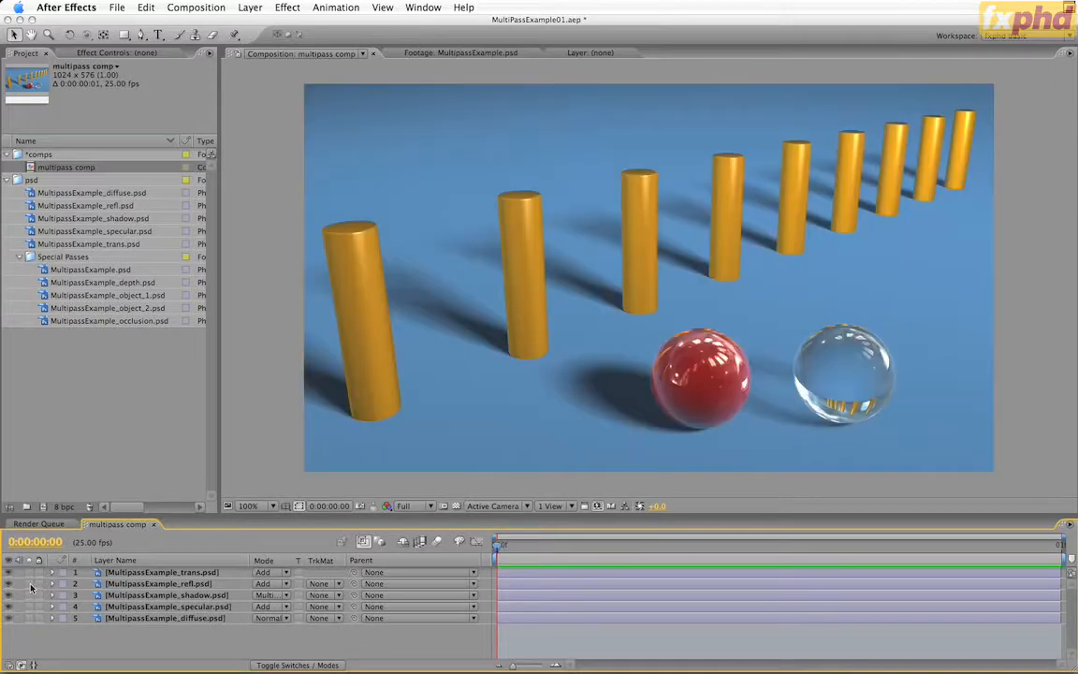
click(29, 583)
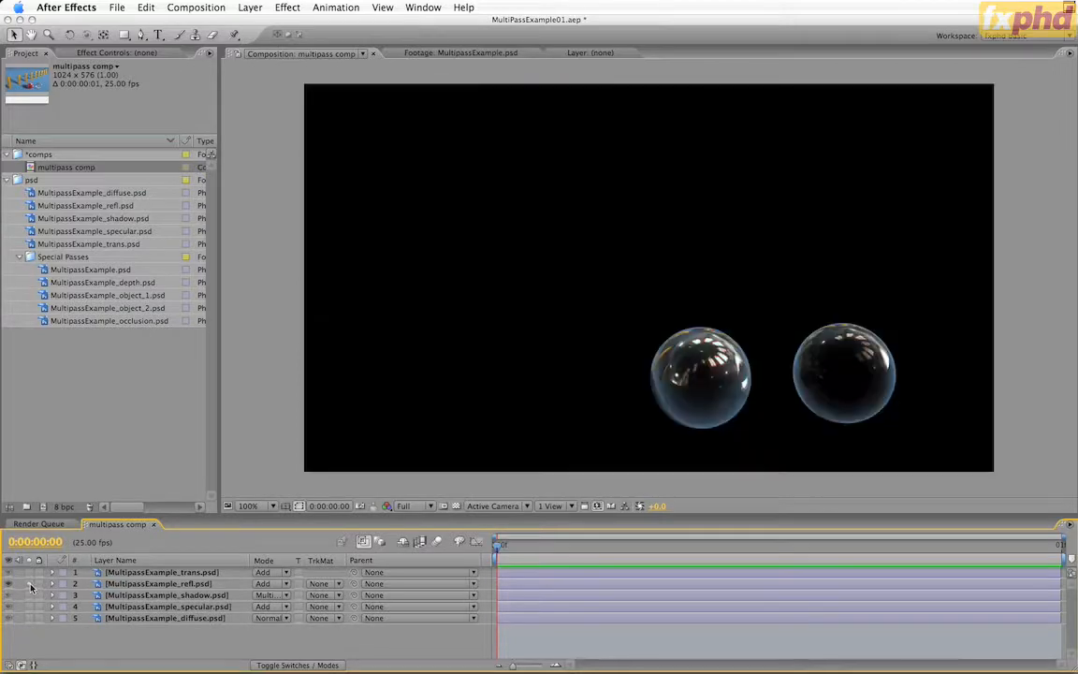
click(29, 583)
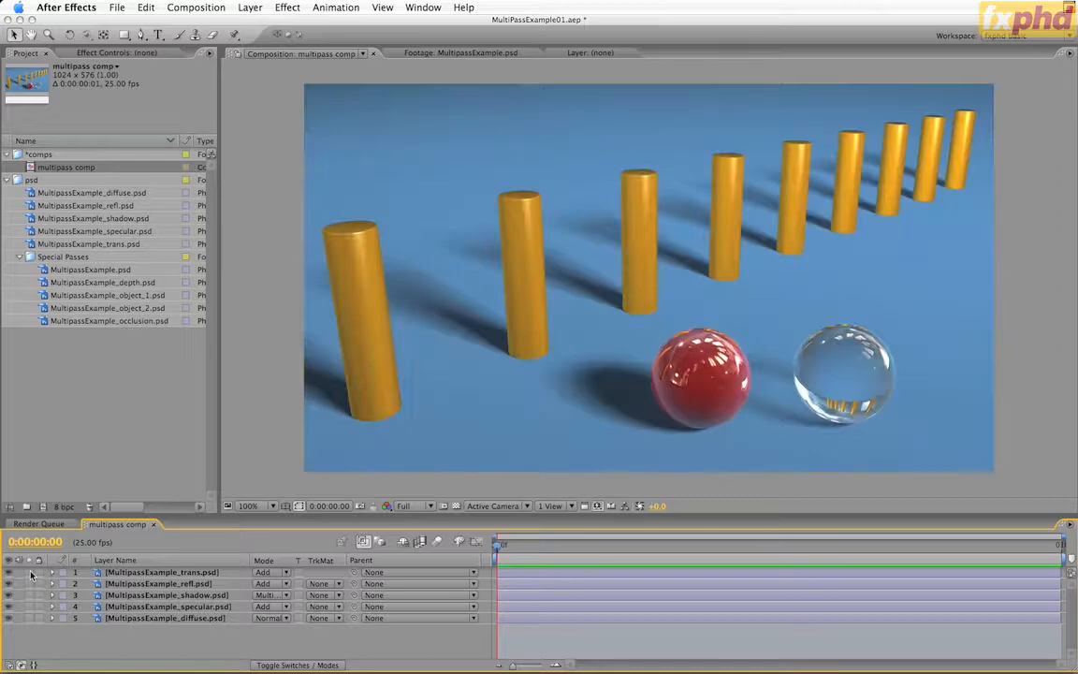
Build up the image by cumulatively soloing the transparency, reflection, shadow, specular and diffuse layers
click(29, 572)
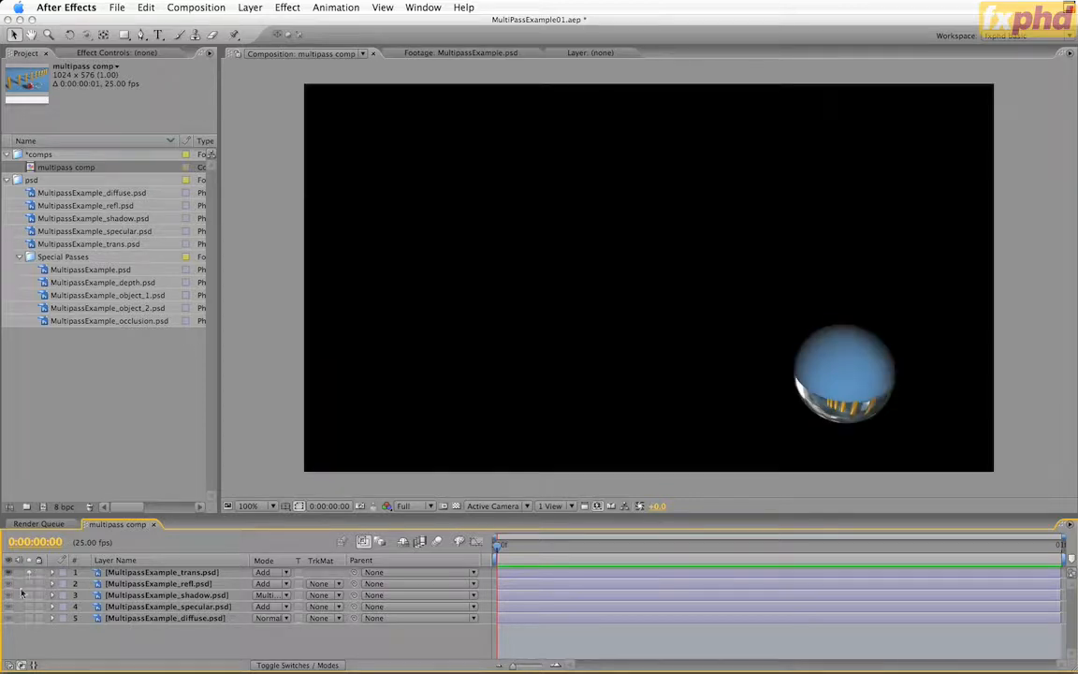
click(29, 583)
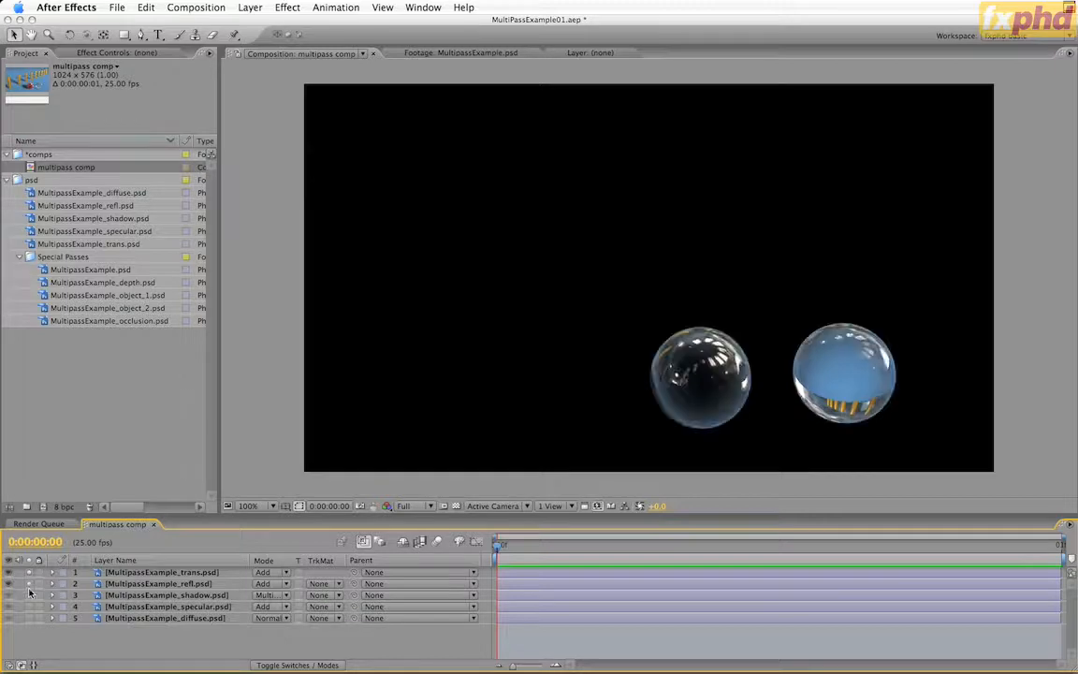
click(29, 595)
click(29, 606)
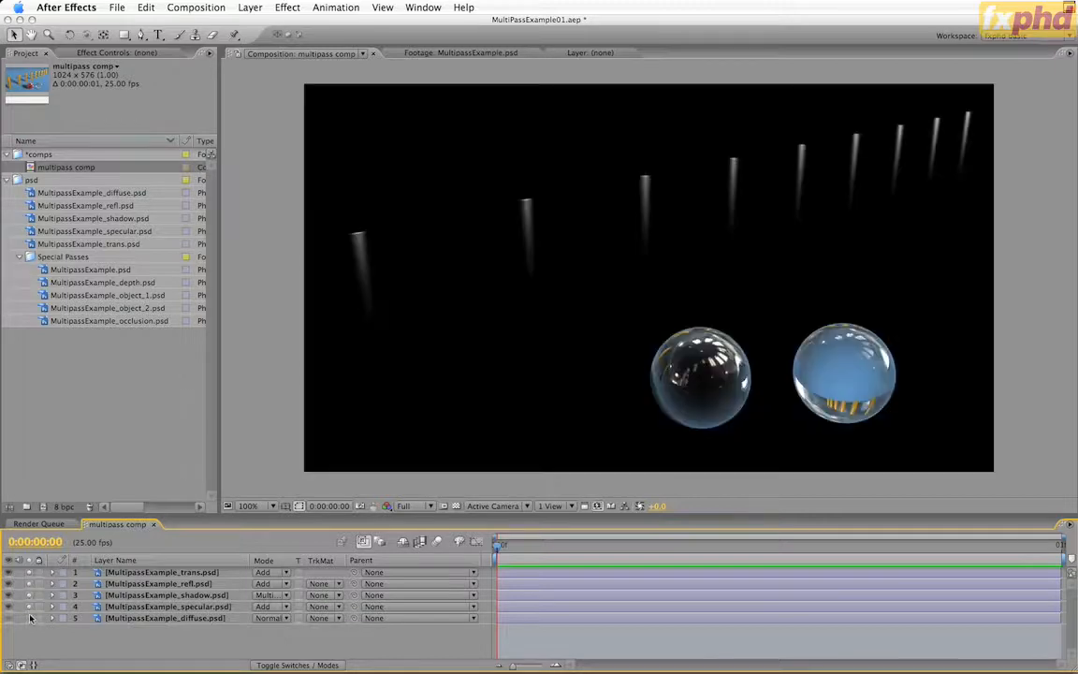
click(29, 617)
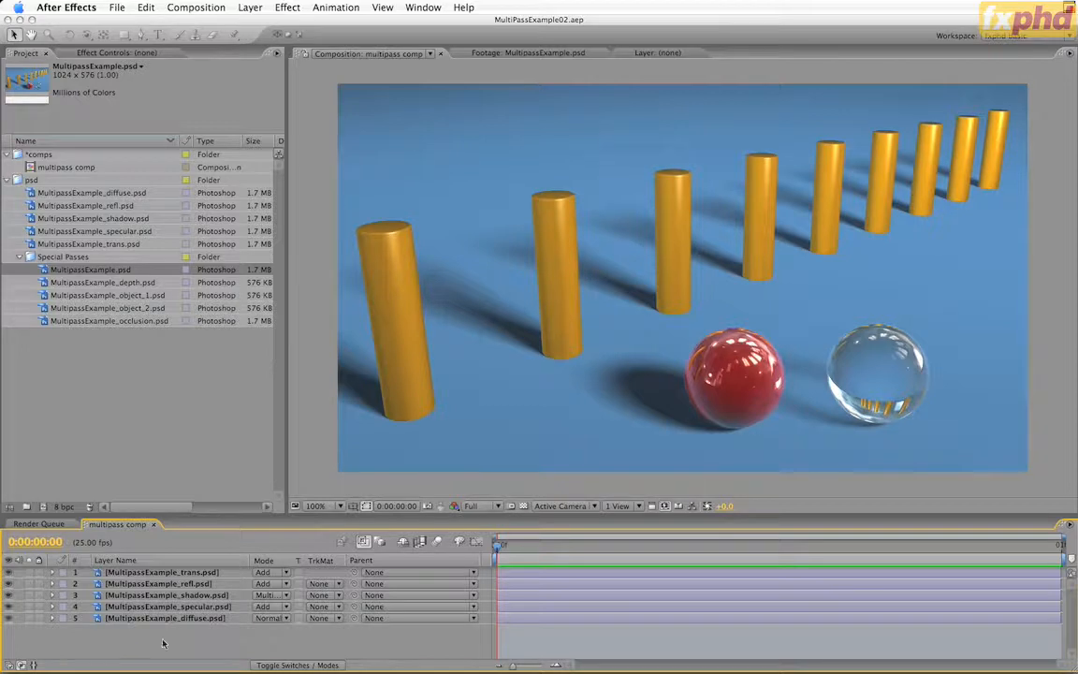
Apply a Hue/Saturation effect to the diffuse layer and set its Master Hue to -14°
click(29, 617)
click(29, 618)
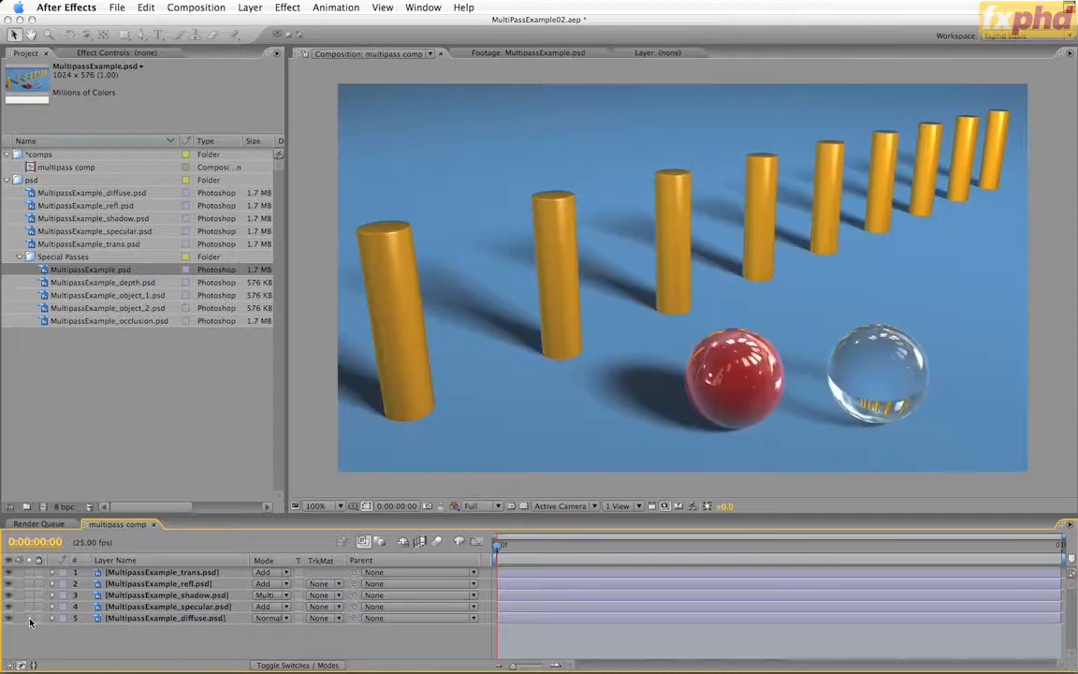
click(159, 617)
click(287, 6)
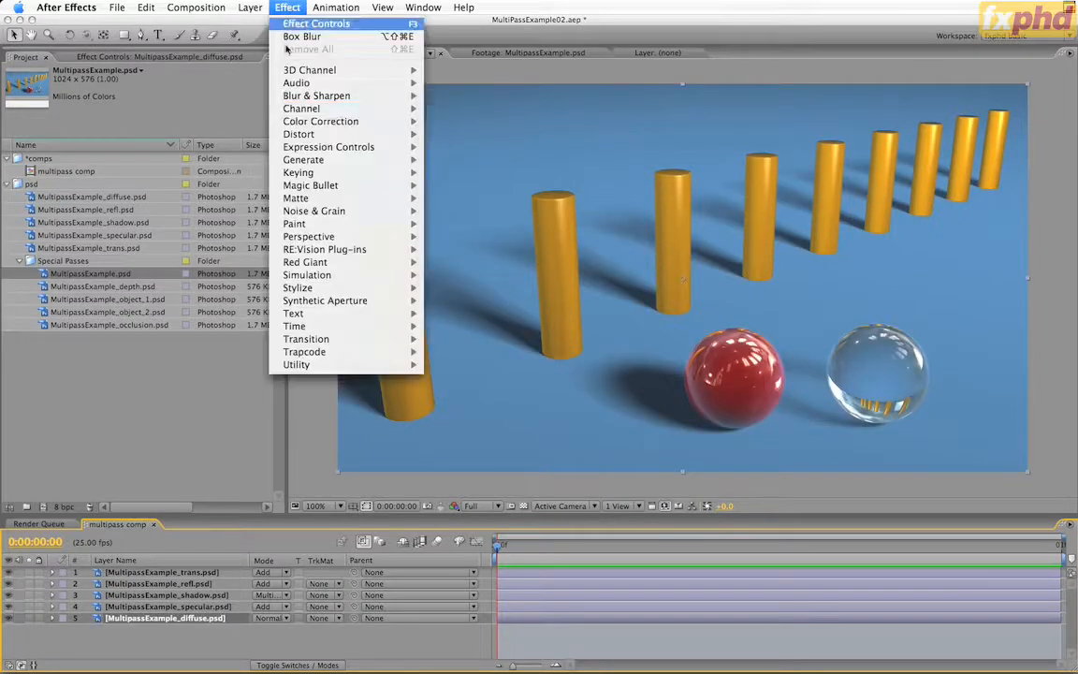
mouse_move(337, 121)
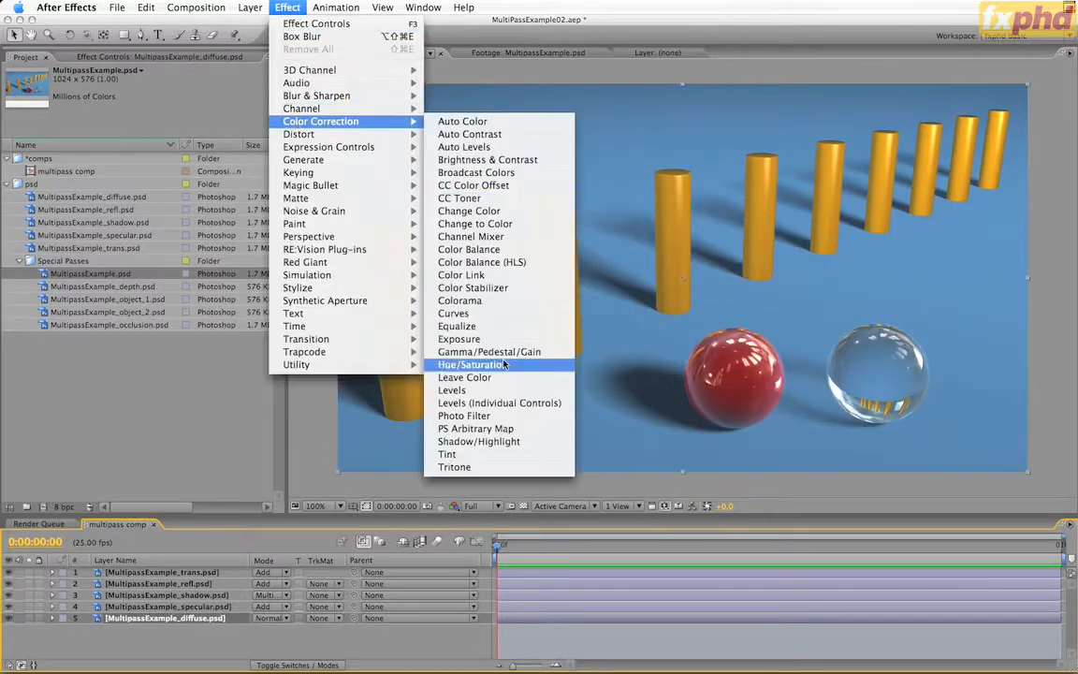
click(473, 364)
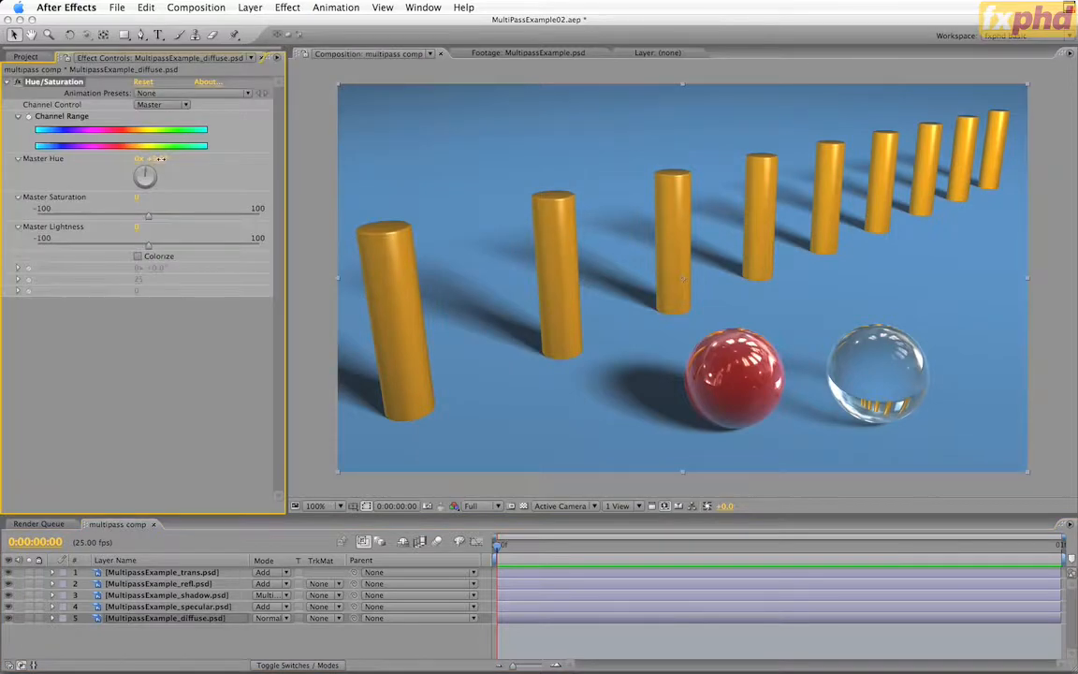
mouse_move(152, 159)
mouse_down()
mouse_move(162, 161)
mouse_move(150, 162)
mouse_up()
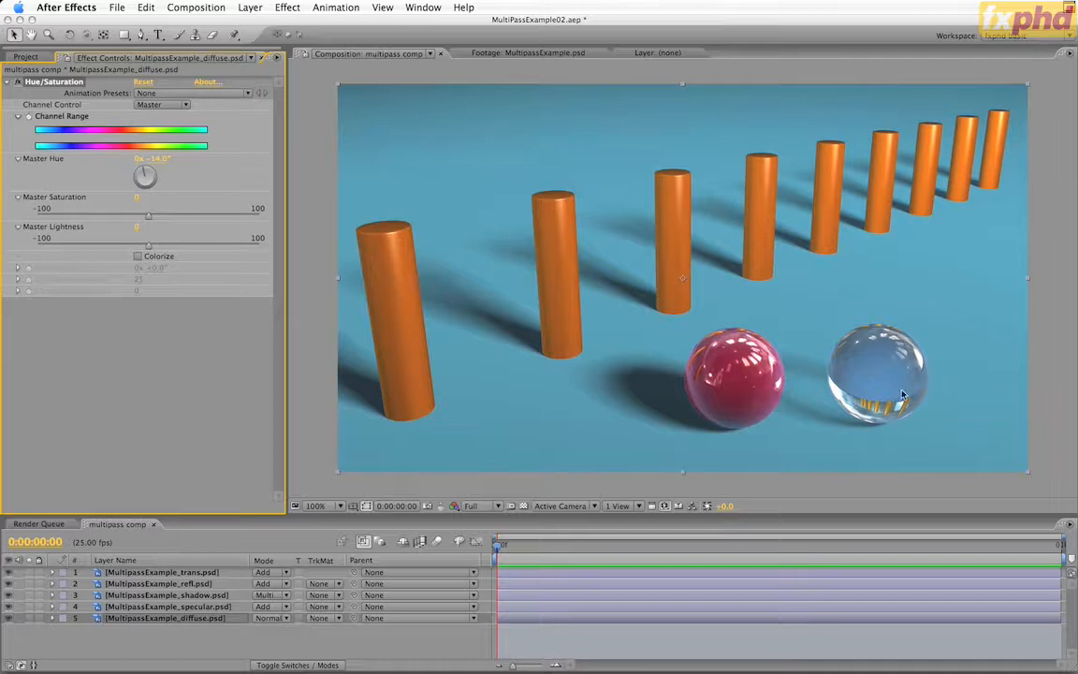
Check the transparency pass on its own and copy the diffuse layer's Hue/Saturation effect onto it
click(29, 573)
click(29, 572)
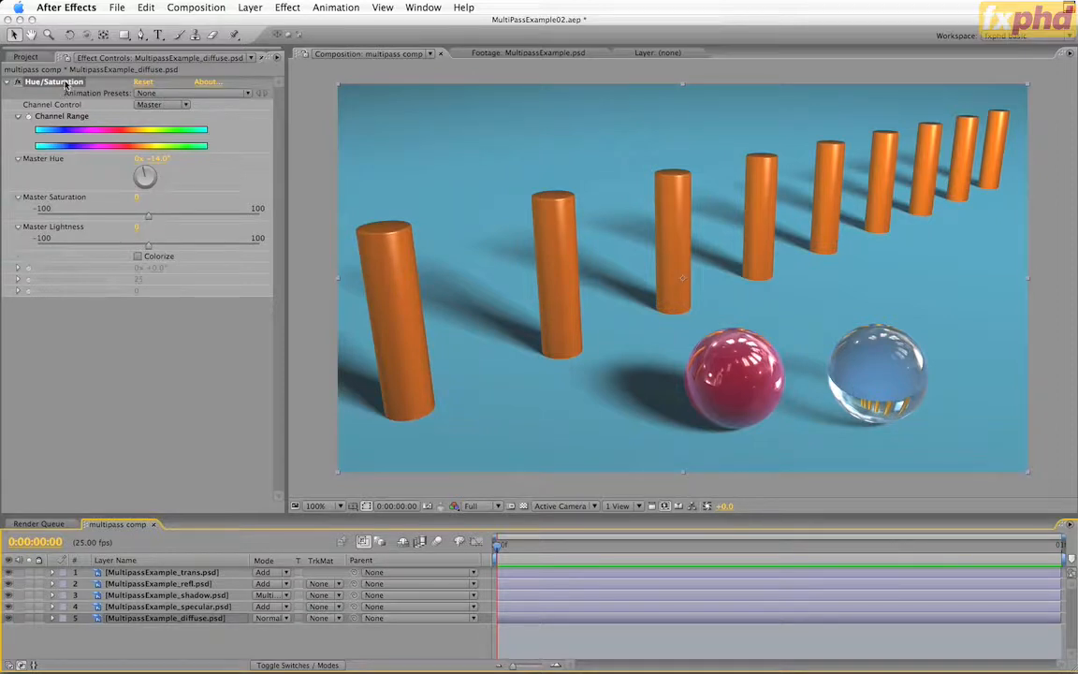
click(218, 572)
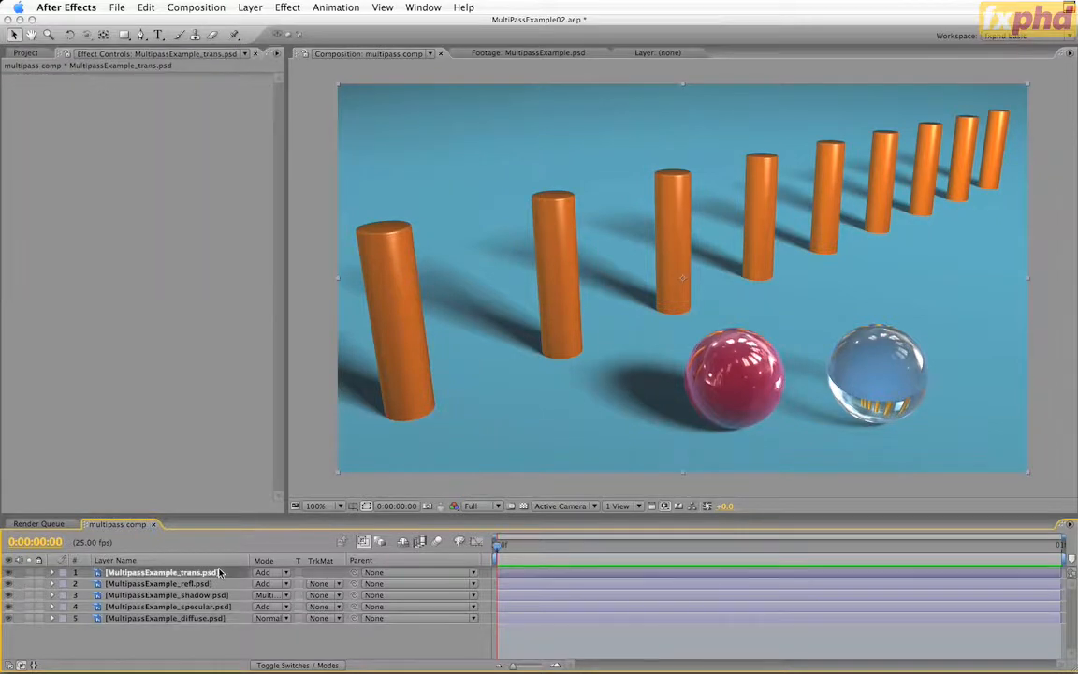
key(ctrl+v)
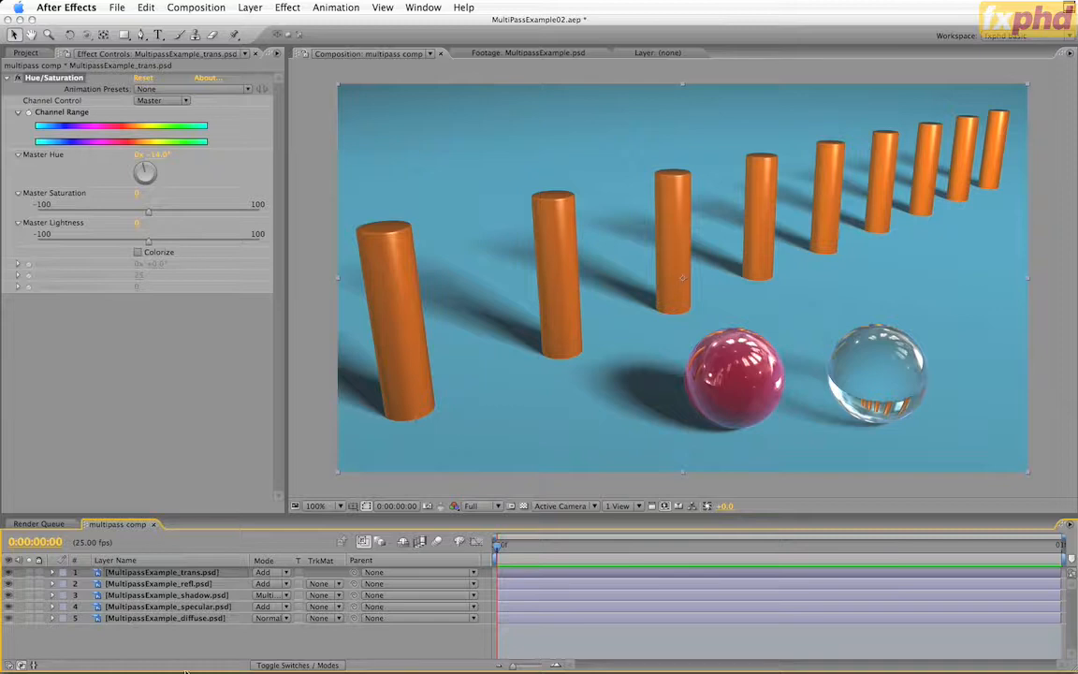
Examine the specular pass on its own and reveal the layer's Opacity property
click(28, 608)
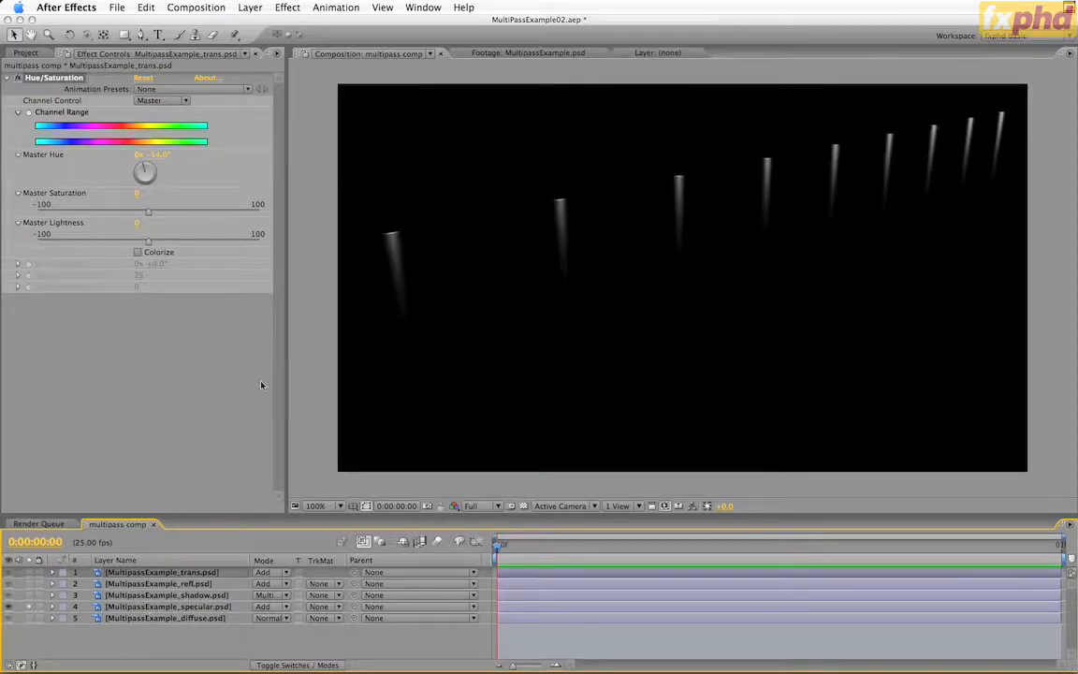
click(27, 607)
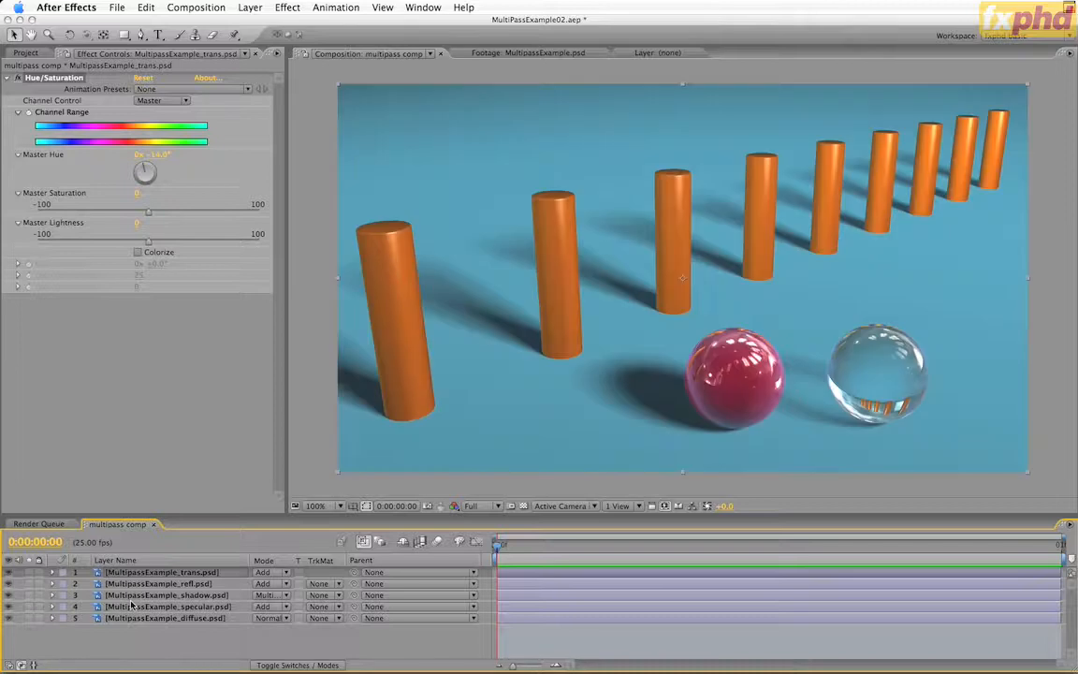
click(131, 608)
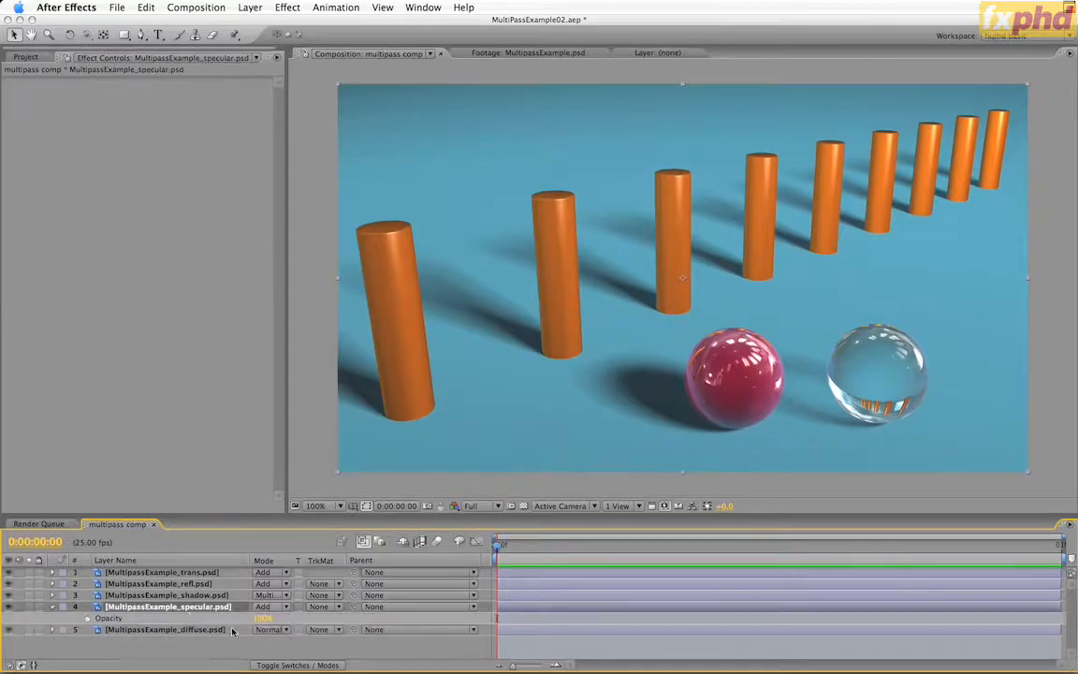
key(t)
drag(247, 624, 235, 624)
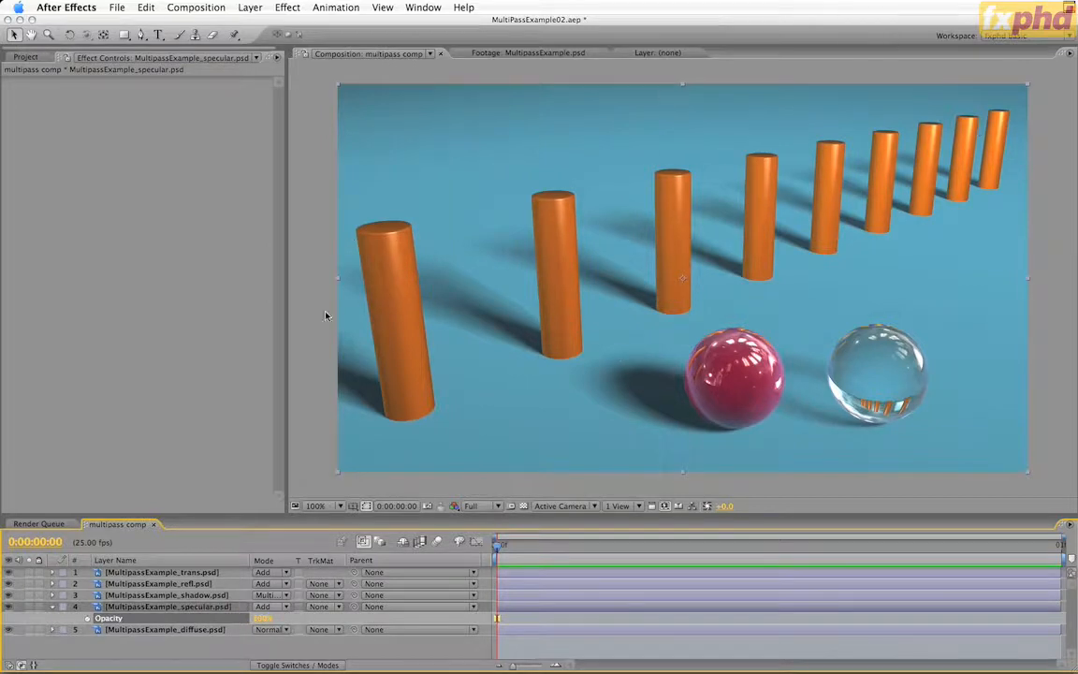
Duplicate the MultipassExample_specular.psd layer and solo the upper copy
click(187, 607)
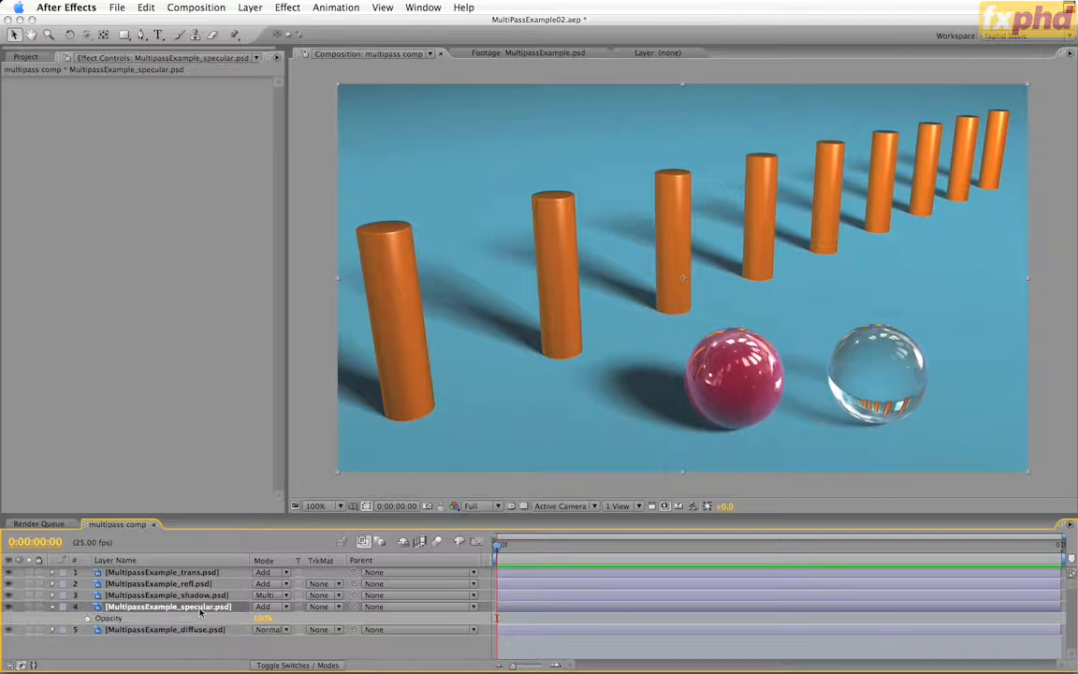
key(super+d)
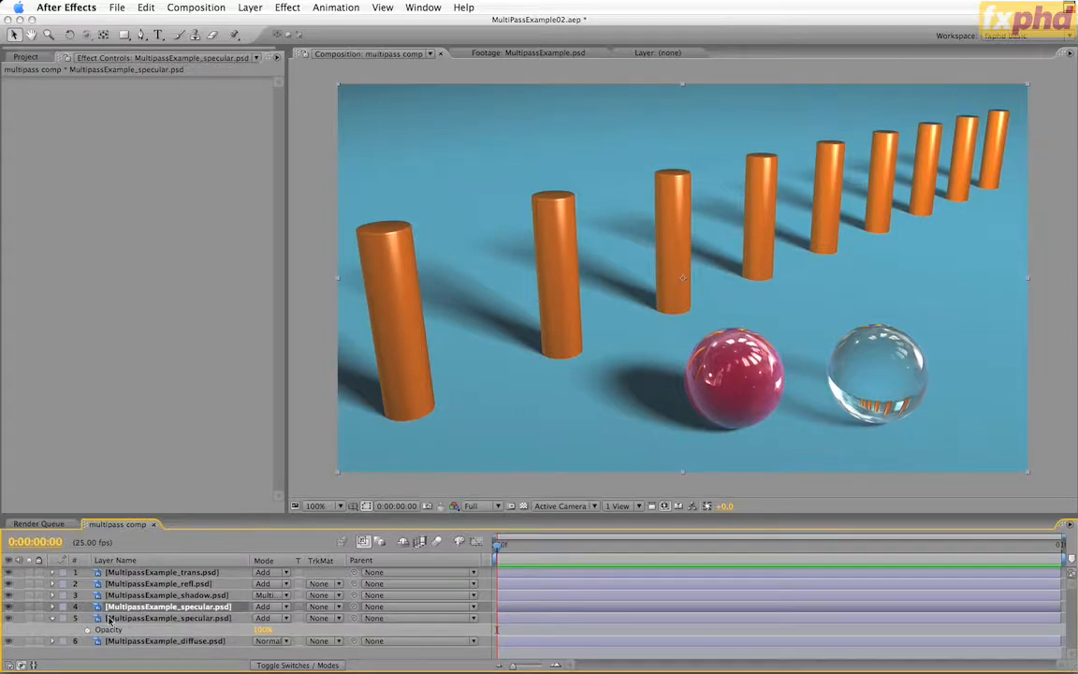
click(30, 606)
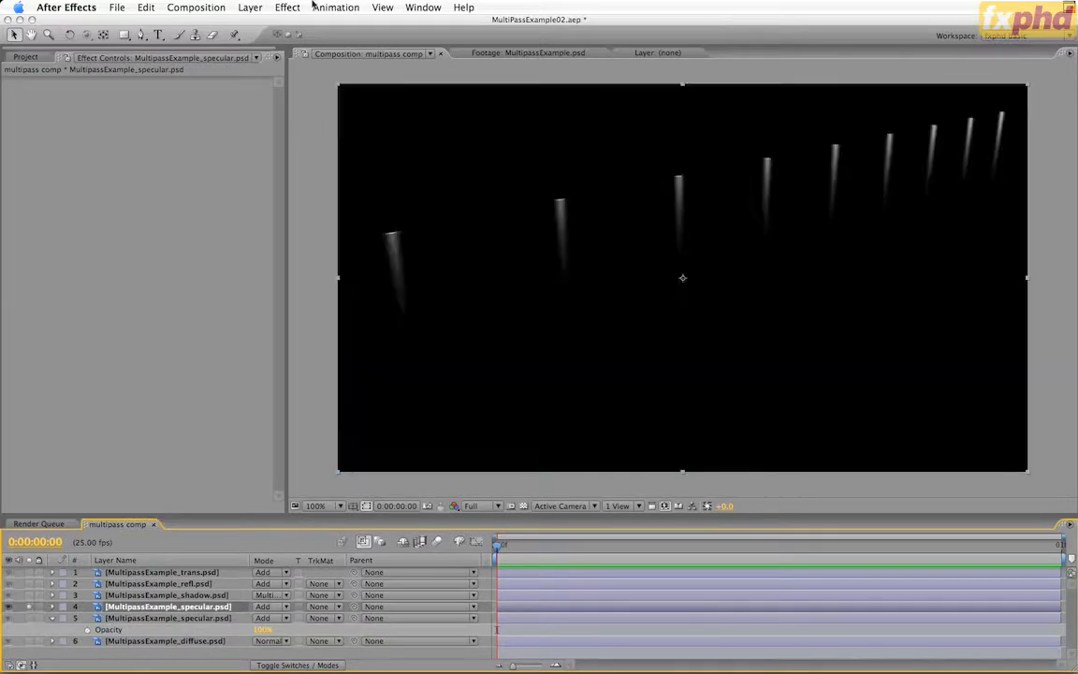
Apply a Levels effect to the upper MultipassExample_specular.psd copy and lower its Input White to about 53
click(287, 8)
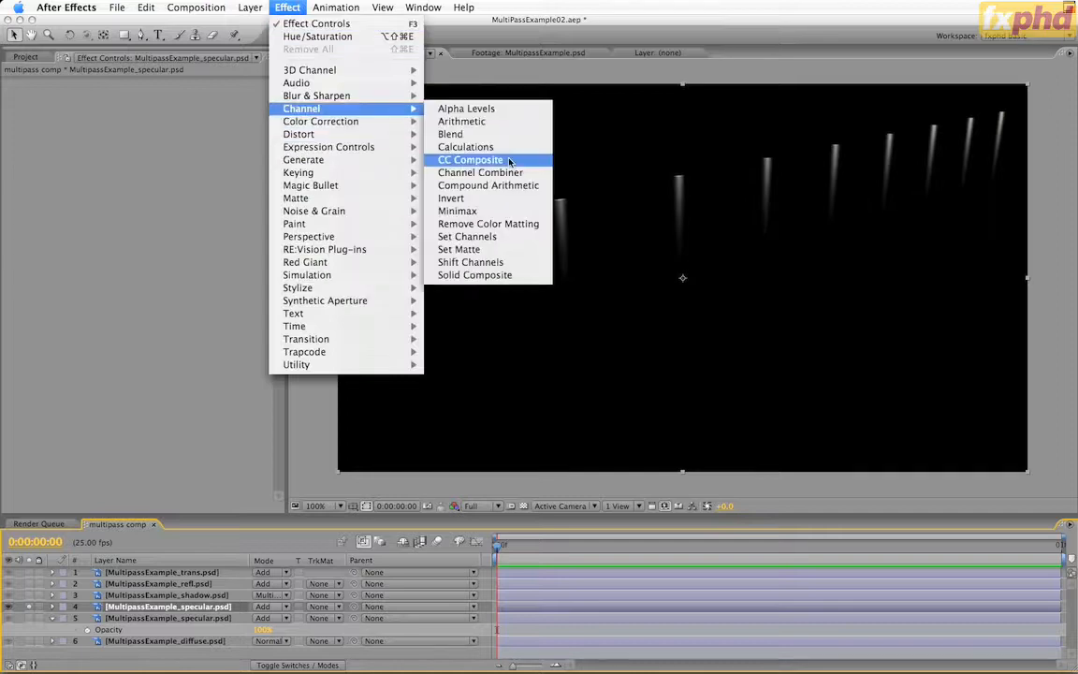
mouse_move(374, 122)
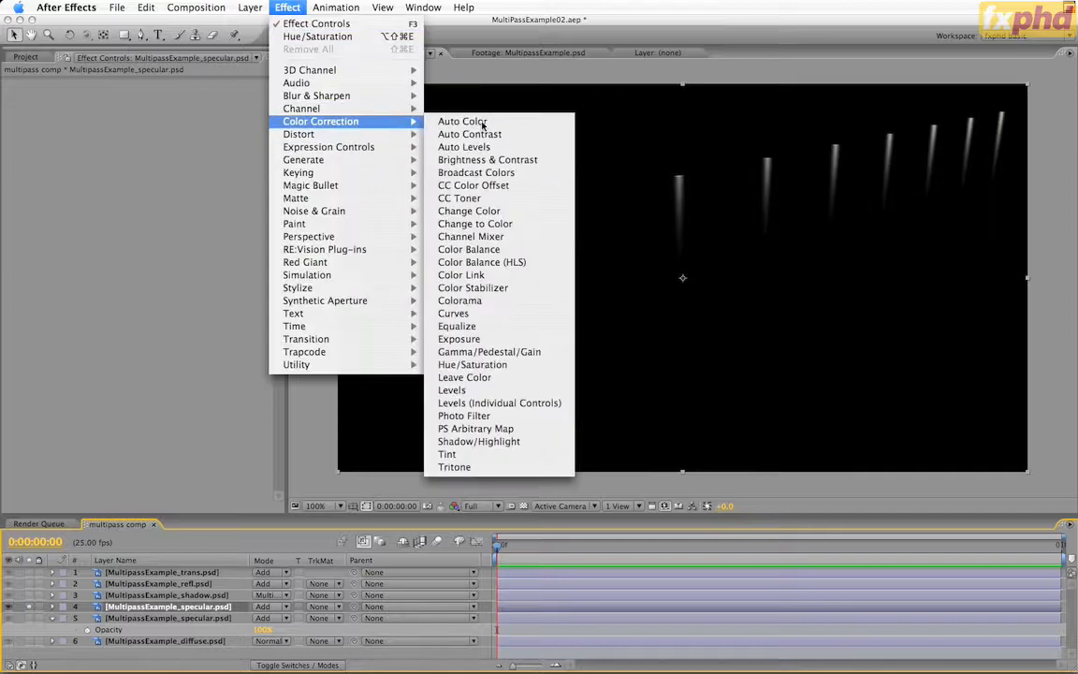
click(459, 389)
drag(213, 169, 77, 171)
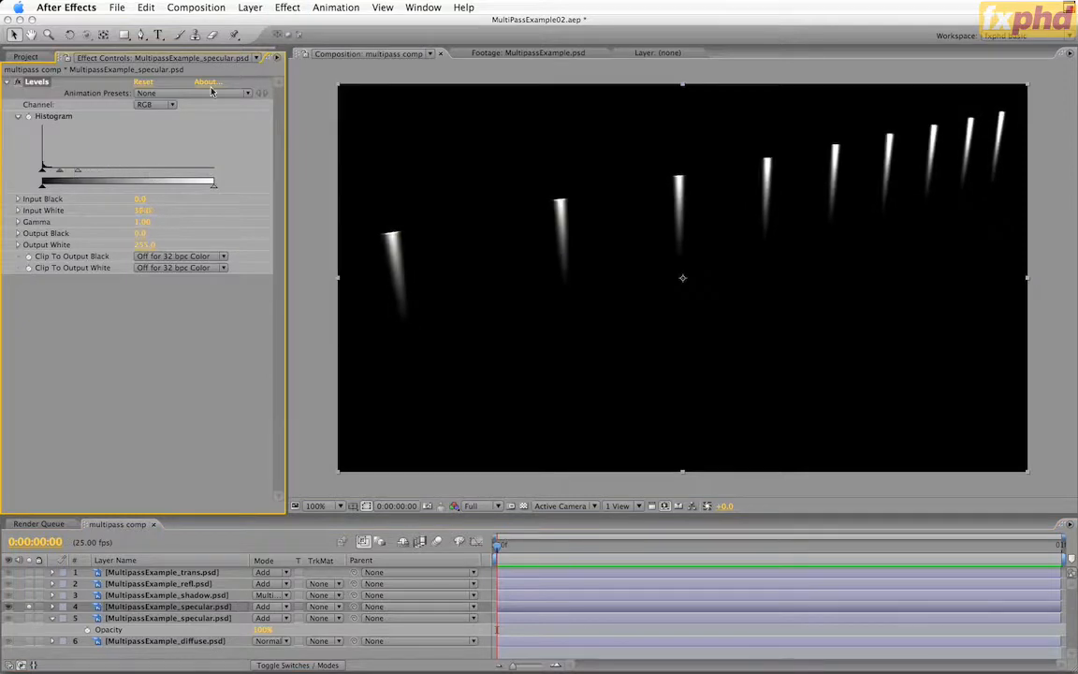
Add a Box Blur effect to the upper specular copy with Blur Radius 5 and 3 Iterations
click(298, 6)
mouse_move(281, 94)
click(460, 97)
click(140, 303)
key(Tab)
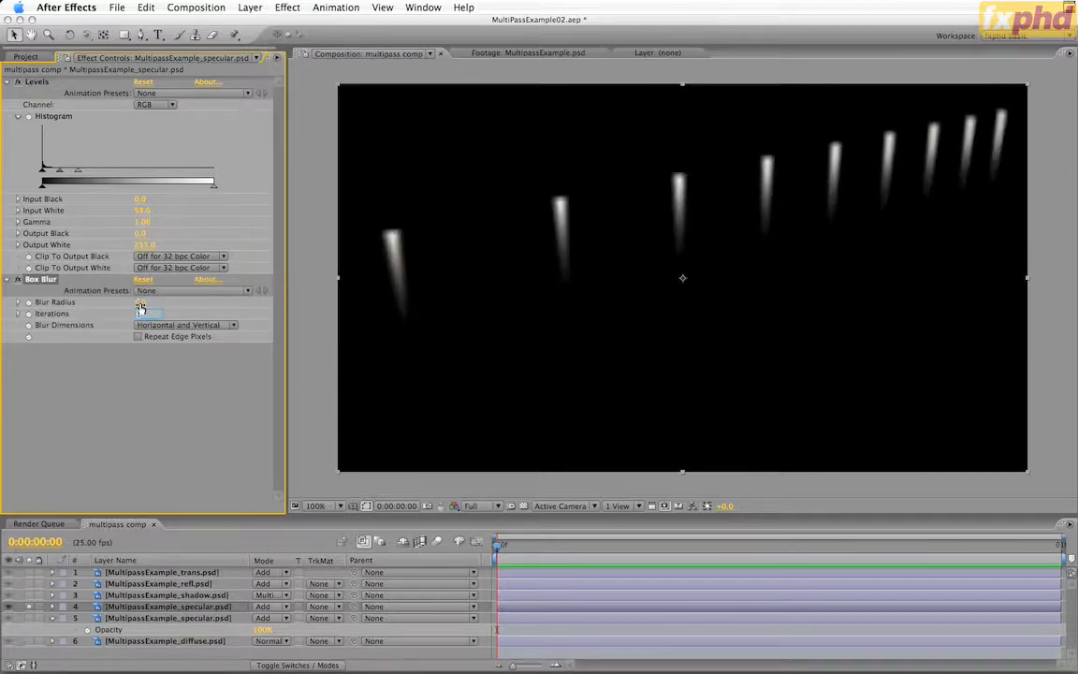
key(Return)
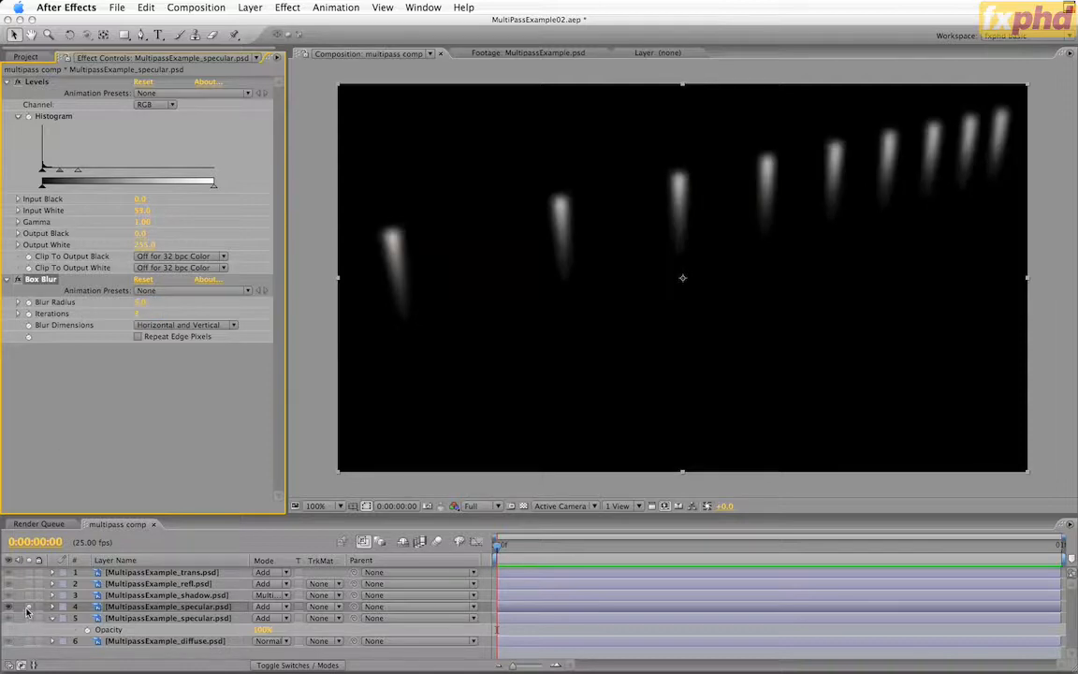
Unsolo the blurred specular copy and toggle its visibility to compare the full composite with and without it
click(27, 617)
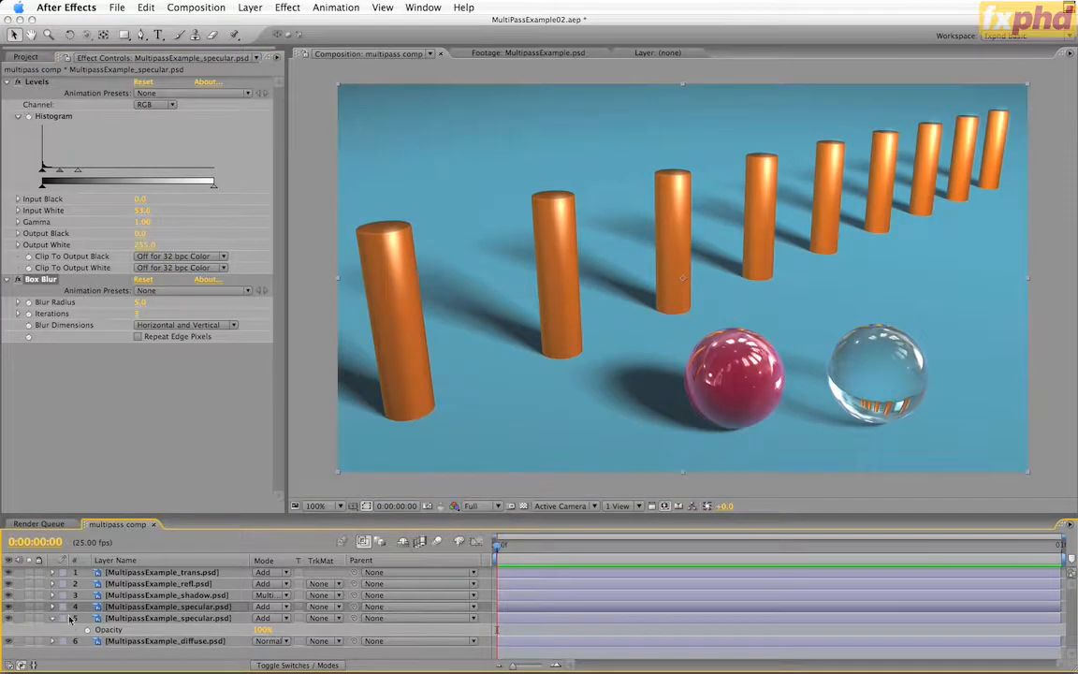
click(8, 607)
click(8, 607)
click(8, 607)
click(8, 607)
Reveal the upper specular copy's Opacity and reduce it to 50%
click(164, 606)
key(t)
drag(265, 618, 240, 622)
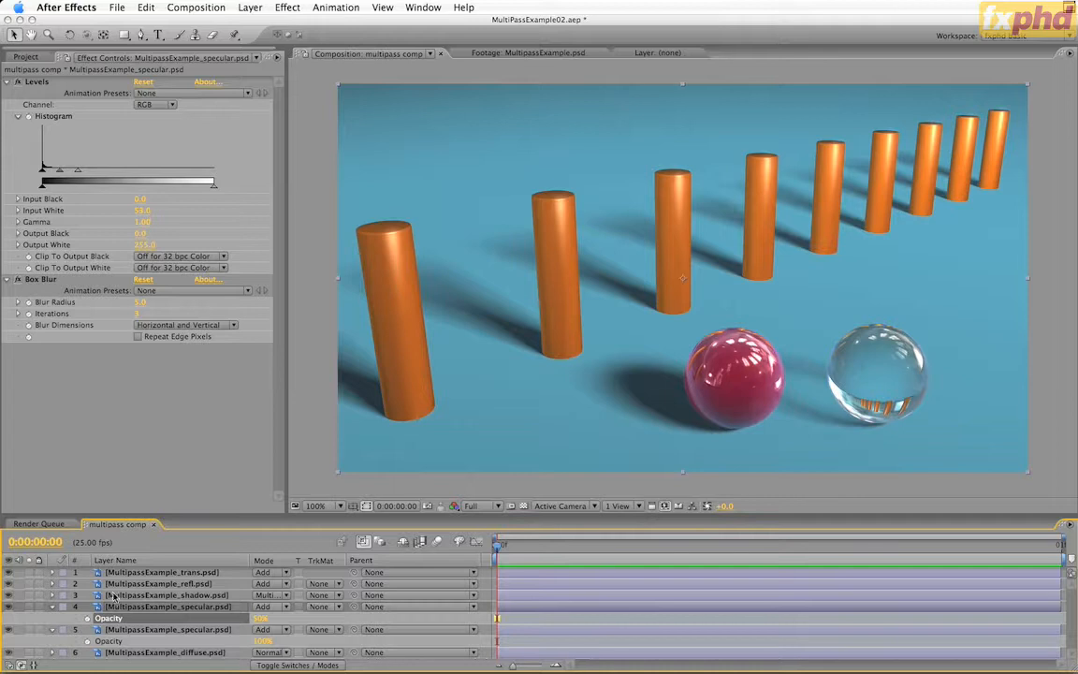
Examine the shadow pass on its own, reveal its Opacity and test the value, ending at 100%
click(29, 595)
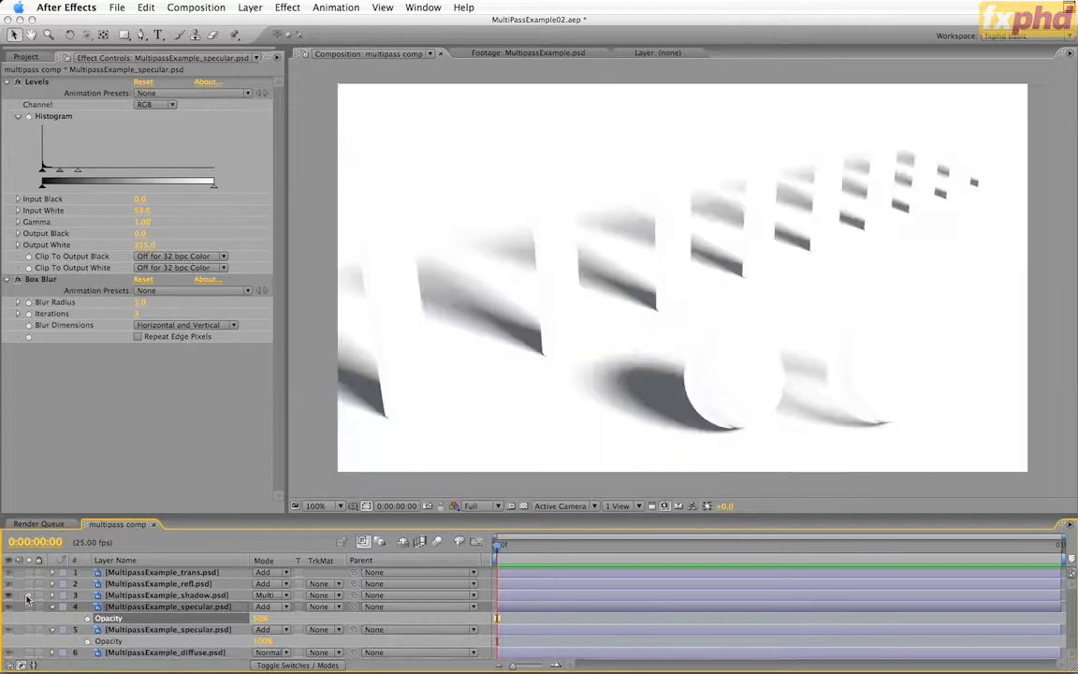
click(194, 595)
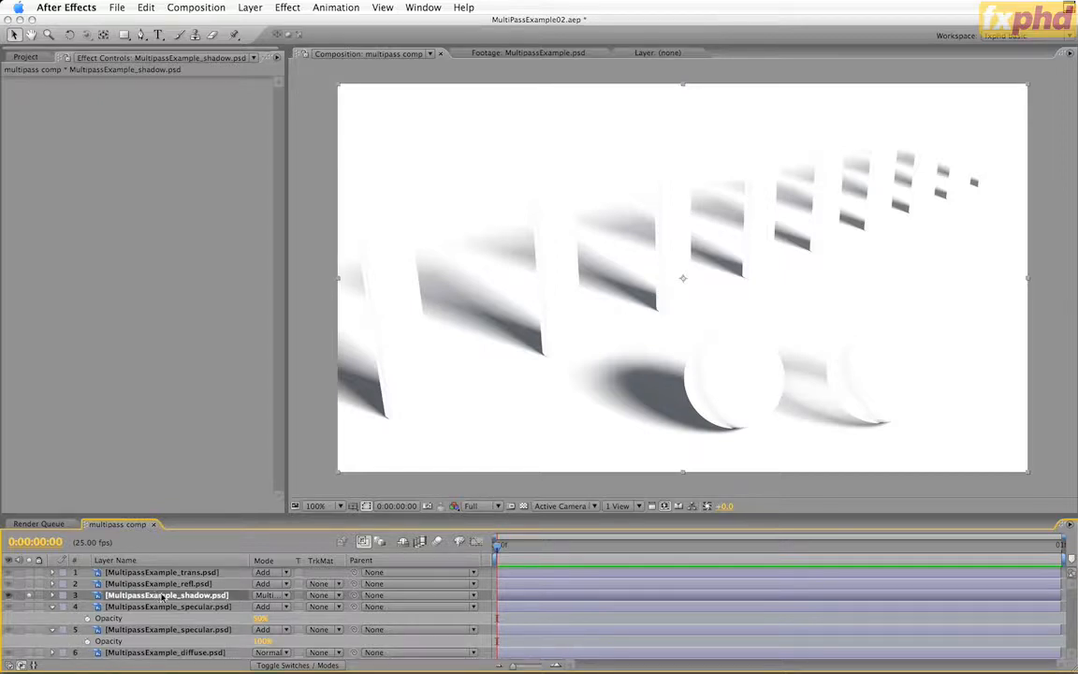
click(27, 597)
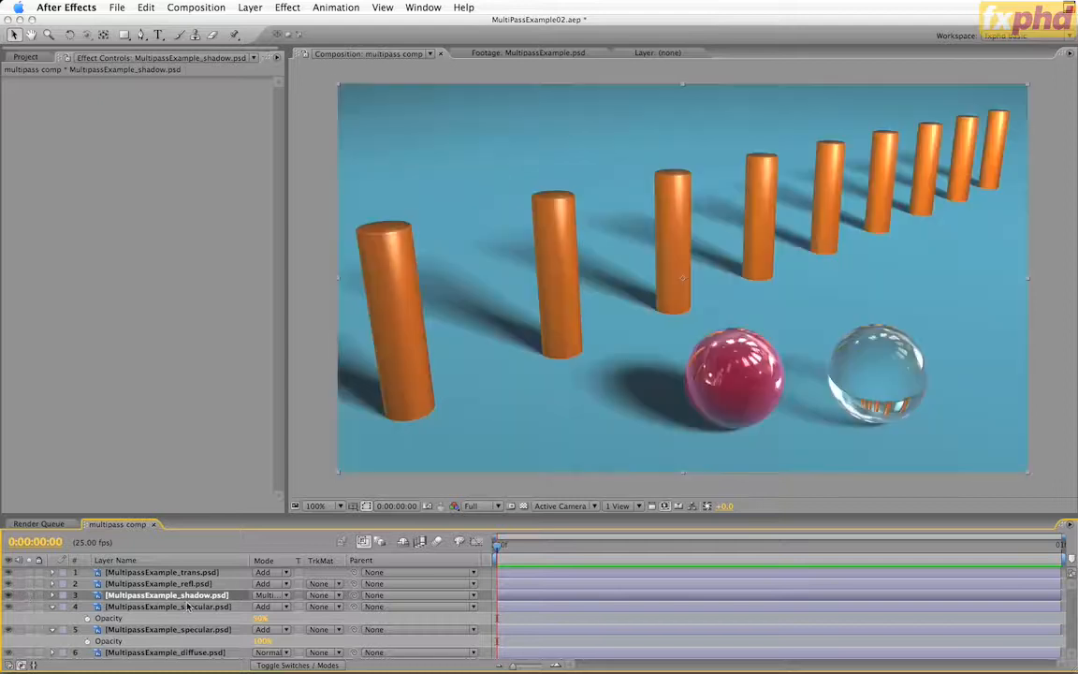
key(t)
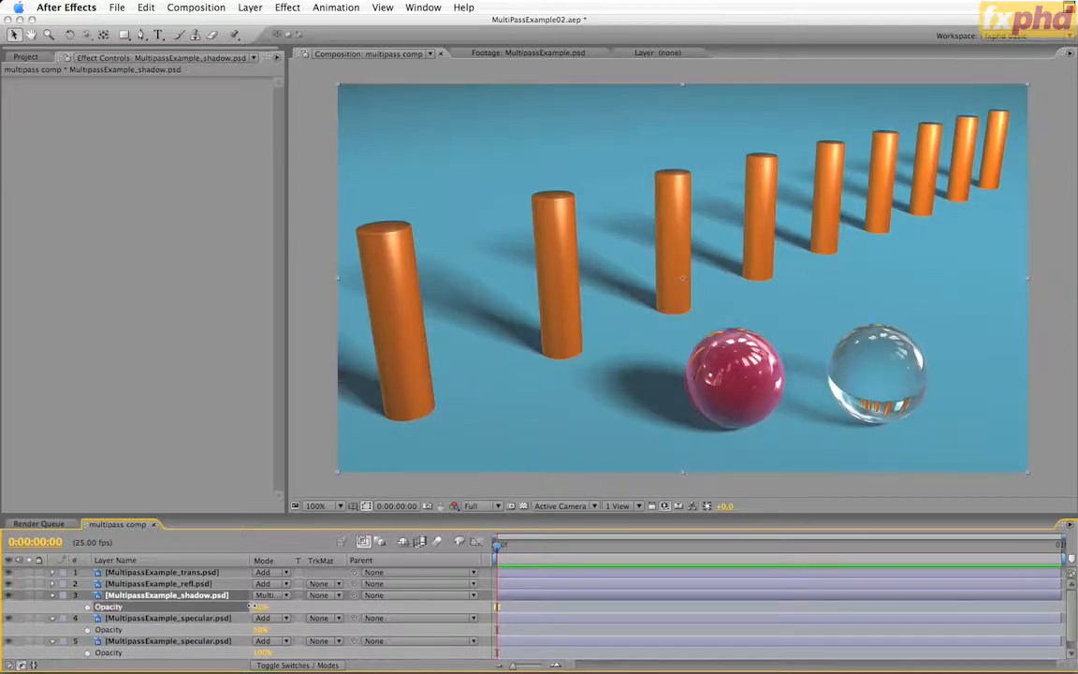
drag(245, 607, 290, 608)
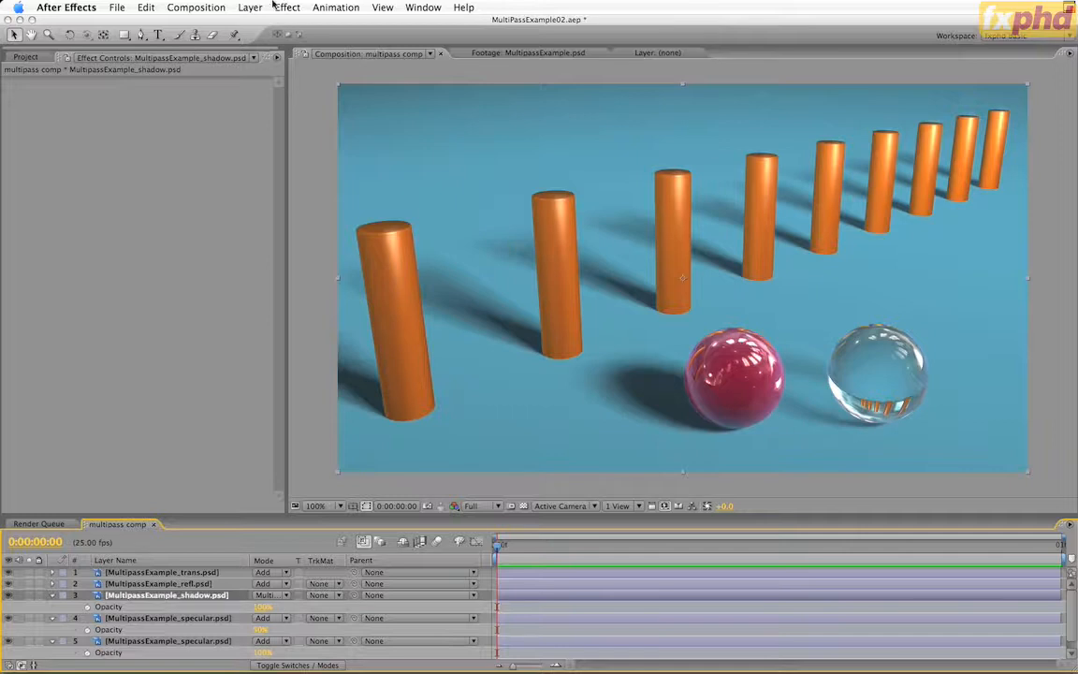
Apply CC Toner to the shadow layer and set its Midtones to the blue 46627F
click(281, 8)
mouse_move(328, 120)
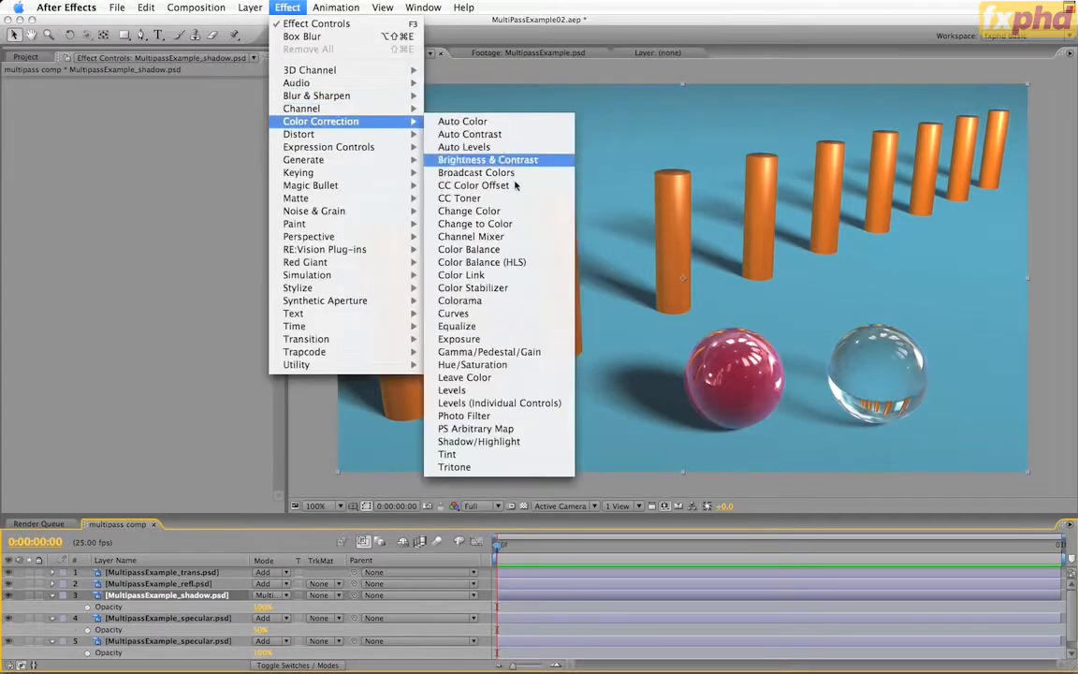
click(459, 198)
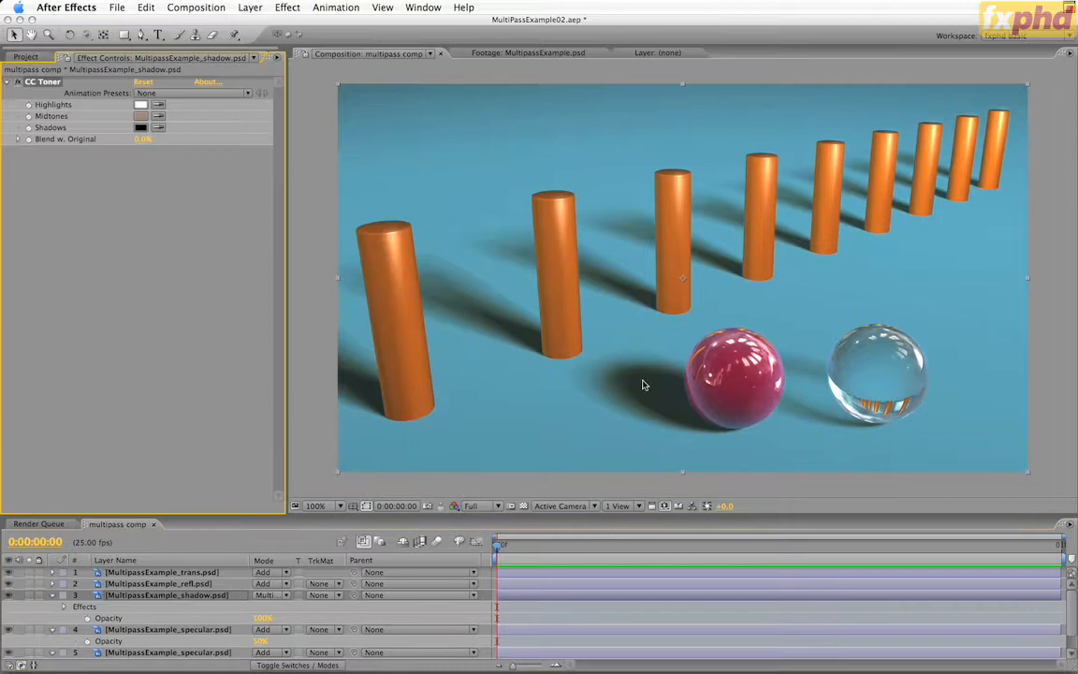
click(142, 116)
click(253, 337)
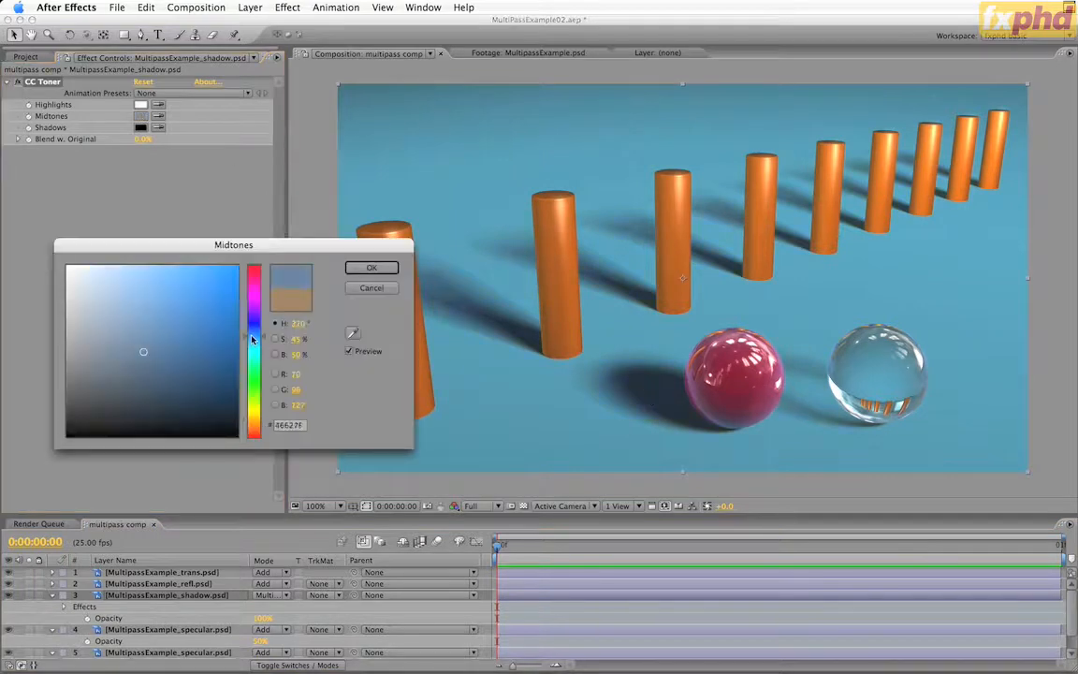
click(370, 267)
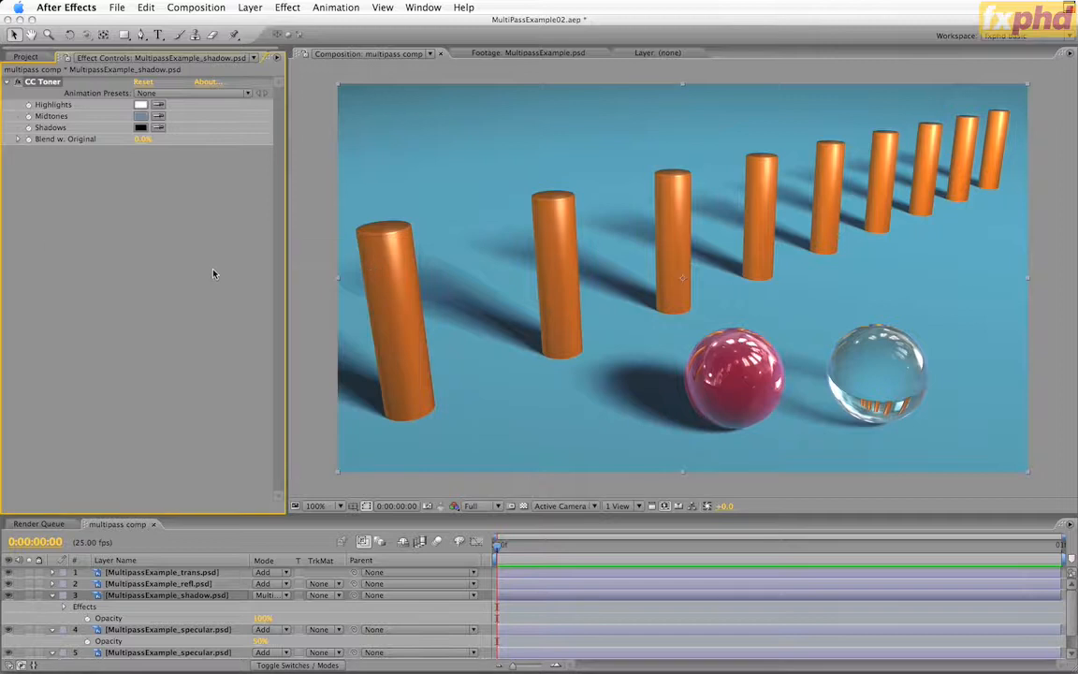
Toggle the shadow layer's CC Toner effect off and on to compare the shadow tint
click(17, 82)
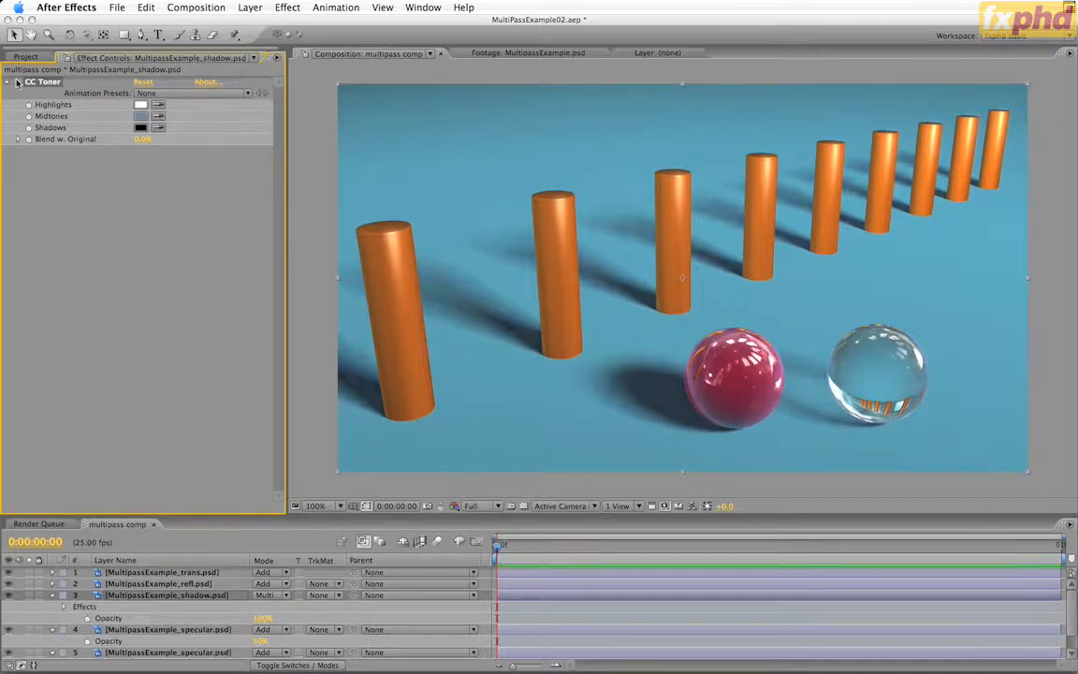
click(17, 81)
click(17, 81)
click(17, 81)
Set the shadow layer's CC Toner Blend w. Original to 50% and the layer's Opacity to 75%
click(262, 618)
text(80)
key(Return)
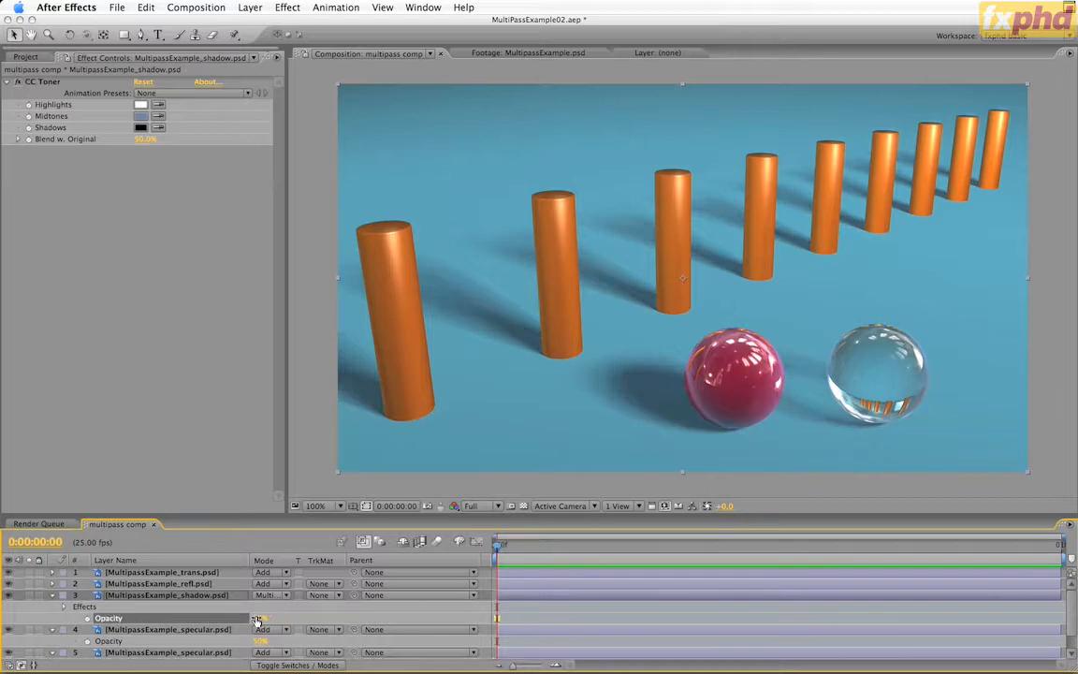
Collapse the open properties of the shadow layer and both specular layers
click(52, 595)
click(52, 606)
click(52, 617)
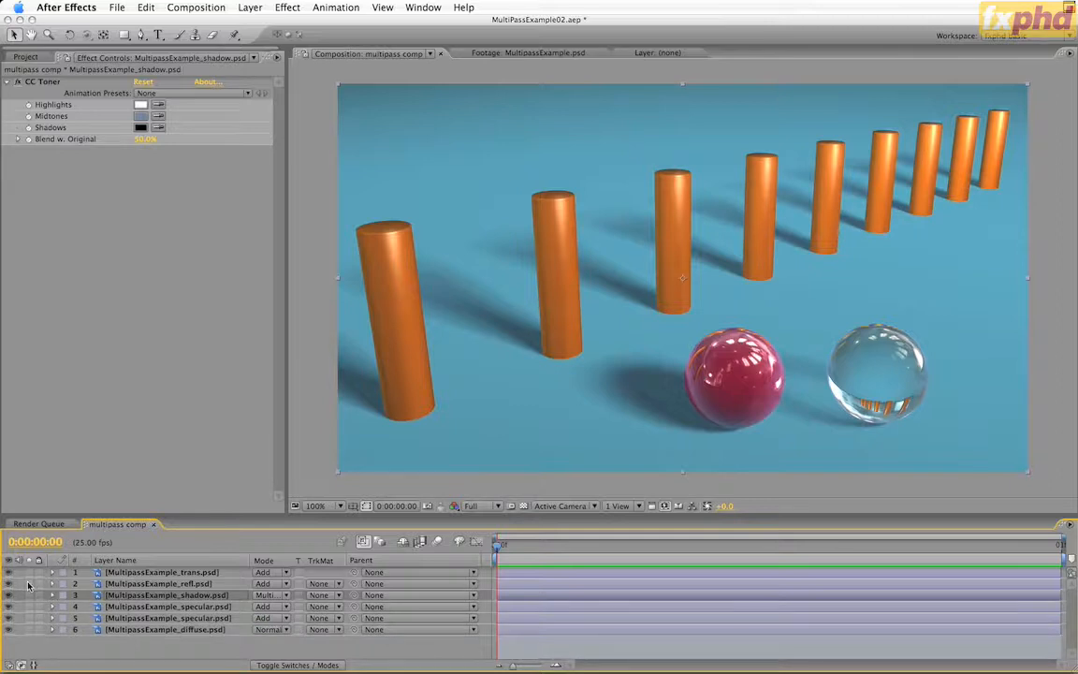
Check the reflection pass on its own and preview the MultipassExample_object_1.psd footage
click(28, 584)
click(27, 57)
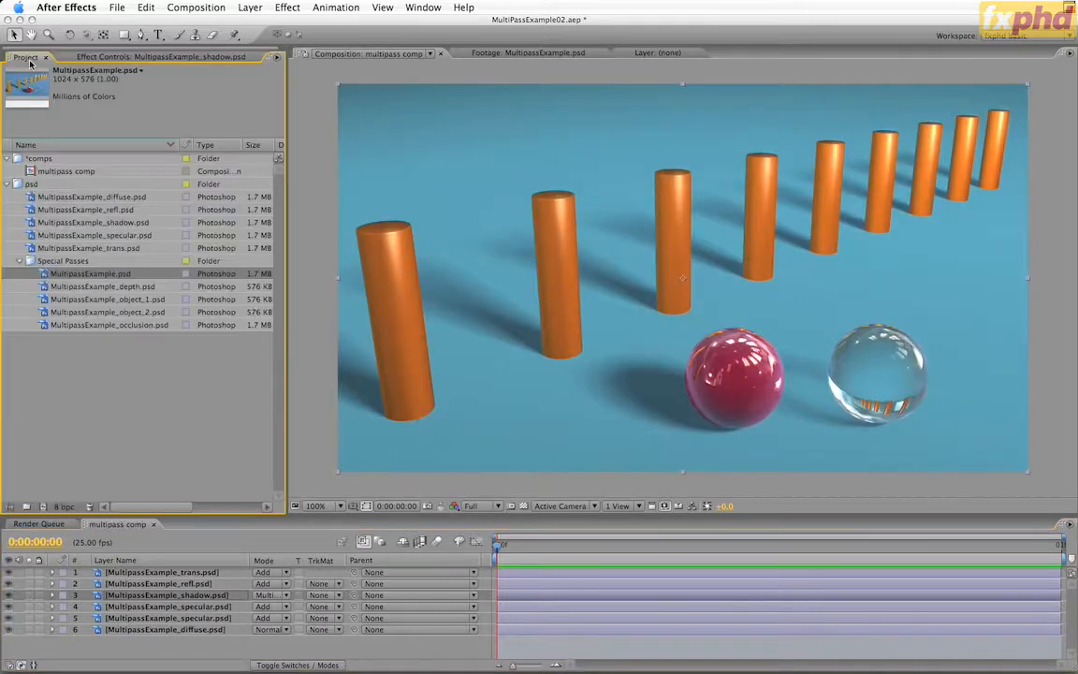
click(102, 298)
double_click(103, 300)
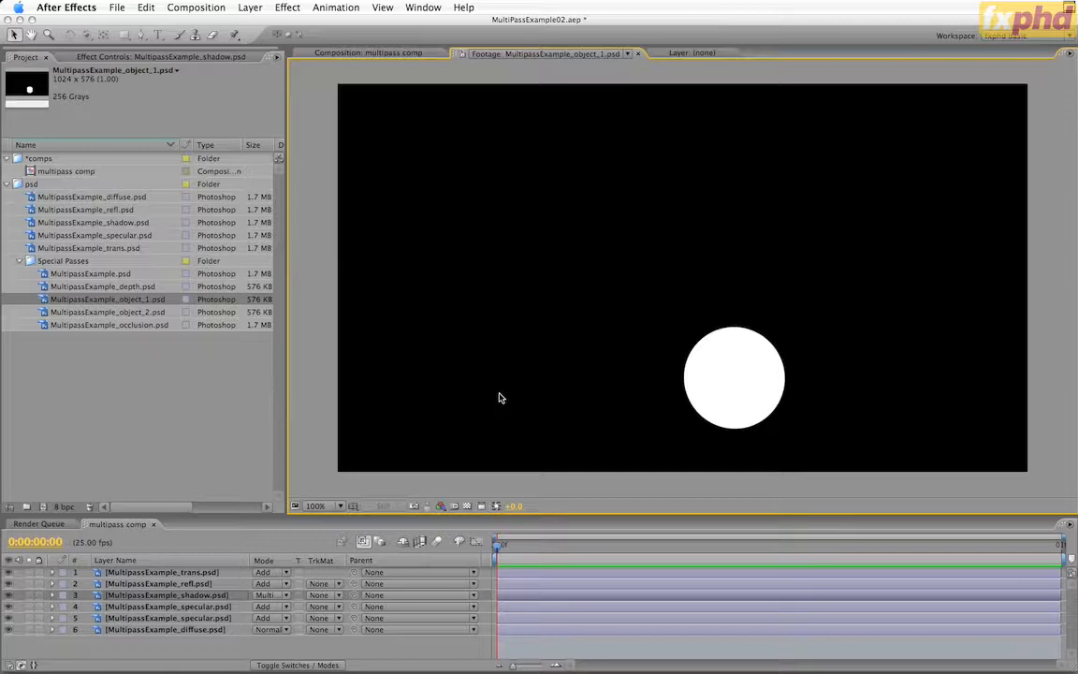
Place MultipassExample_object_1.psd directly above the reflection layer in multipass comp, use it as that layer's Luma Matte, and check the matted reflection alone
click(375, 53)
drag(181, 441, 159, 583)
click(159, 595)
click(319, 595)
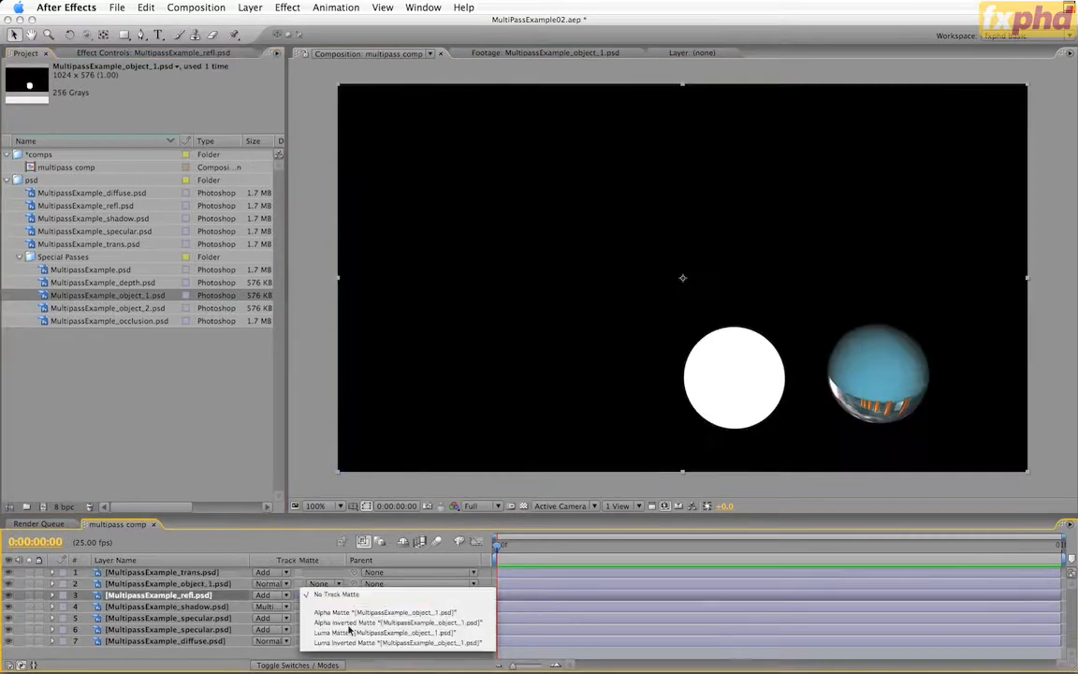
click(351, 632)
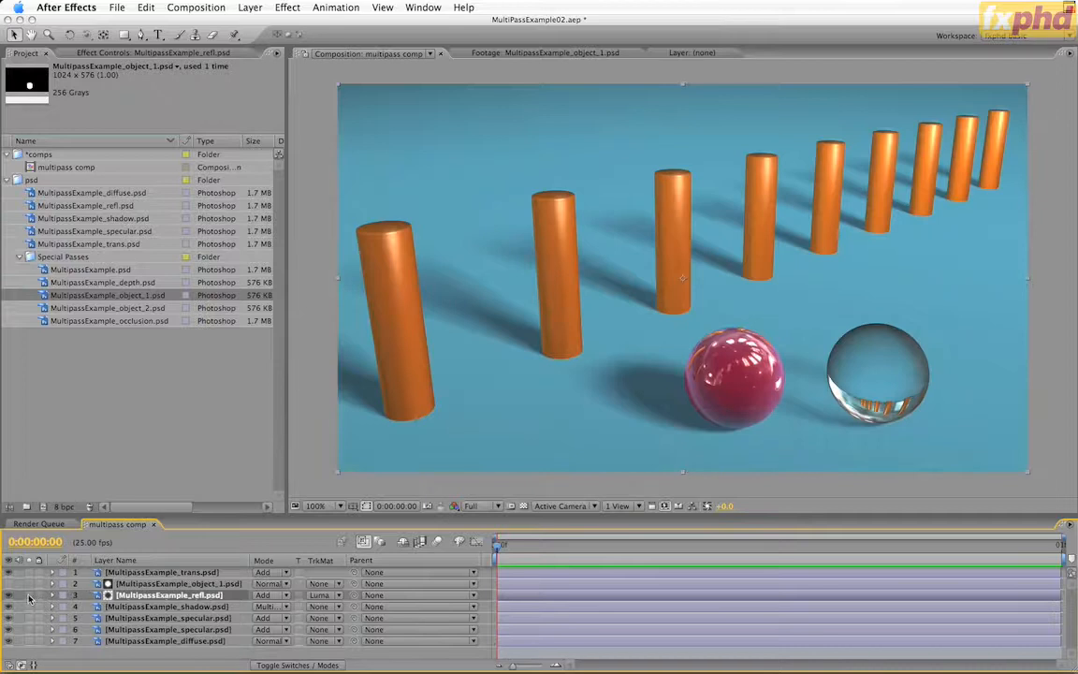
click(29, 595)
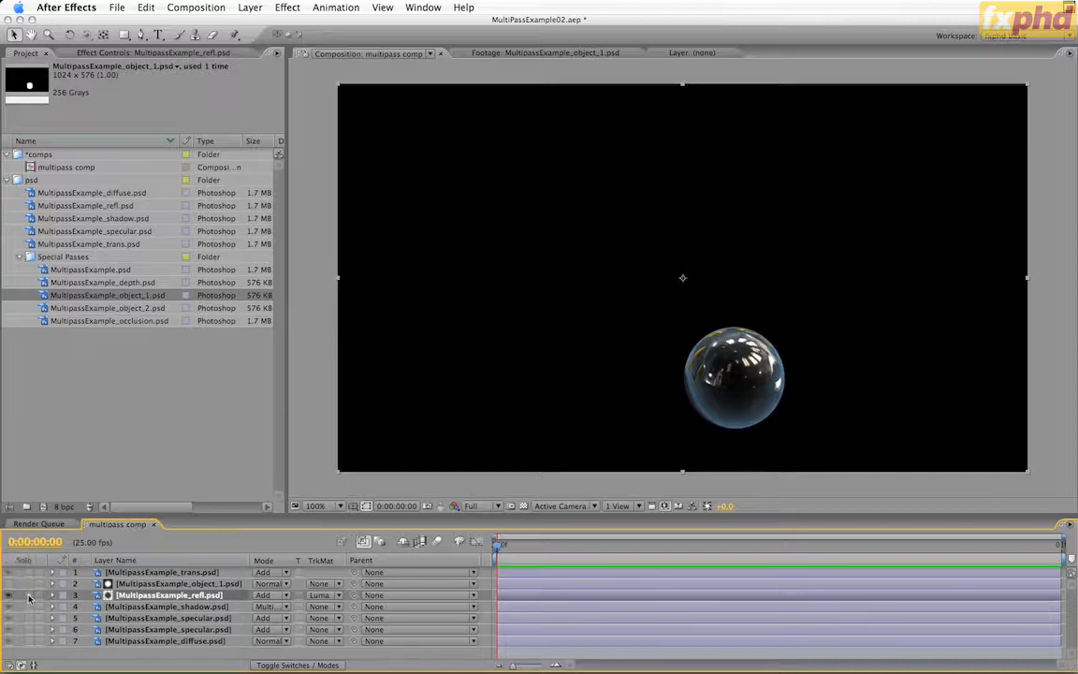
click(29, 595)
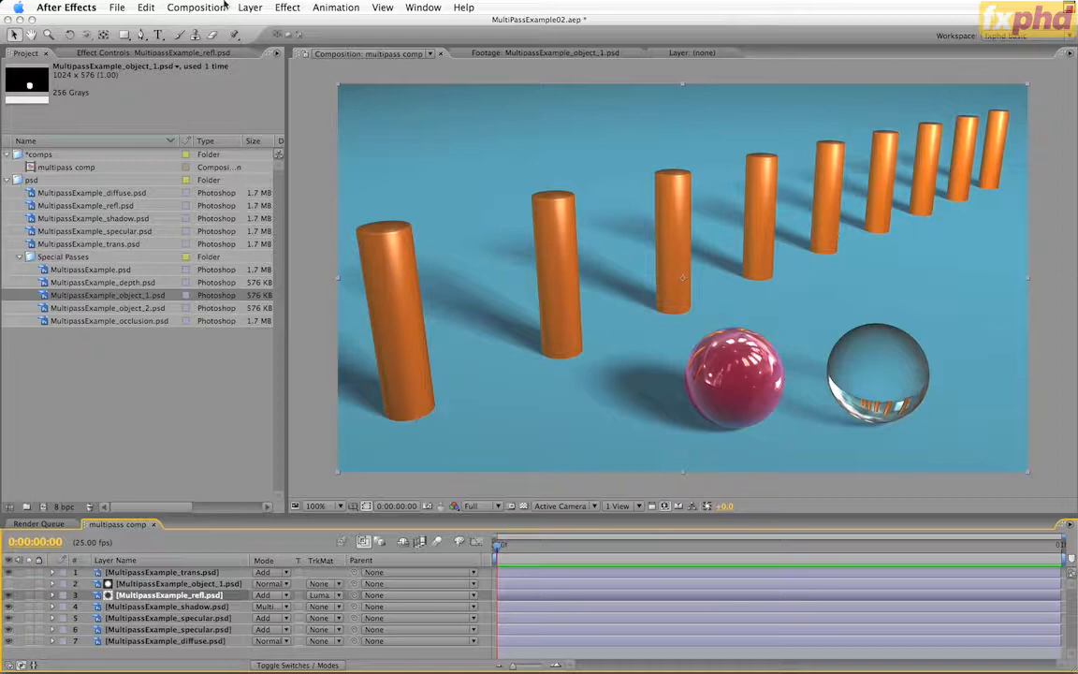
Apply Box Blur to the matted reflection layer with Blur Radius 1 and 2 Iterations
click(288, 8)
mouse_move(393, 96)
click(487, 91)
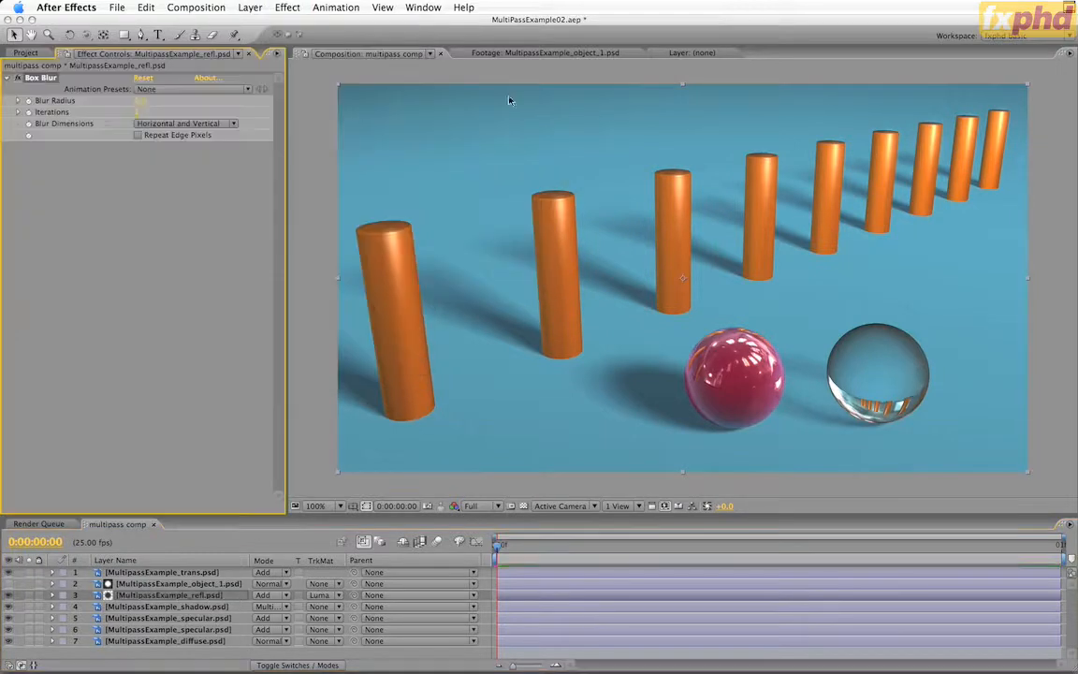
click(140, 101)
text(1)
key(Tab)
text(2)
key(Return)
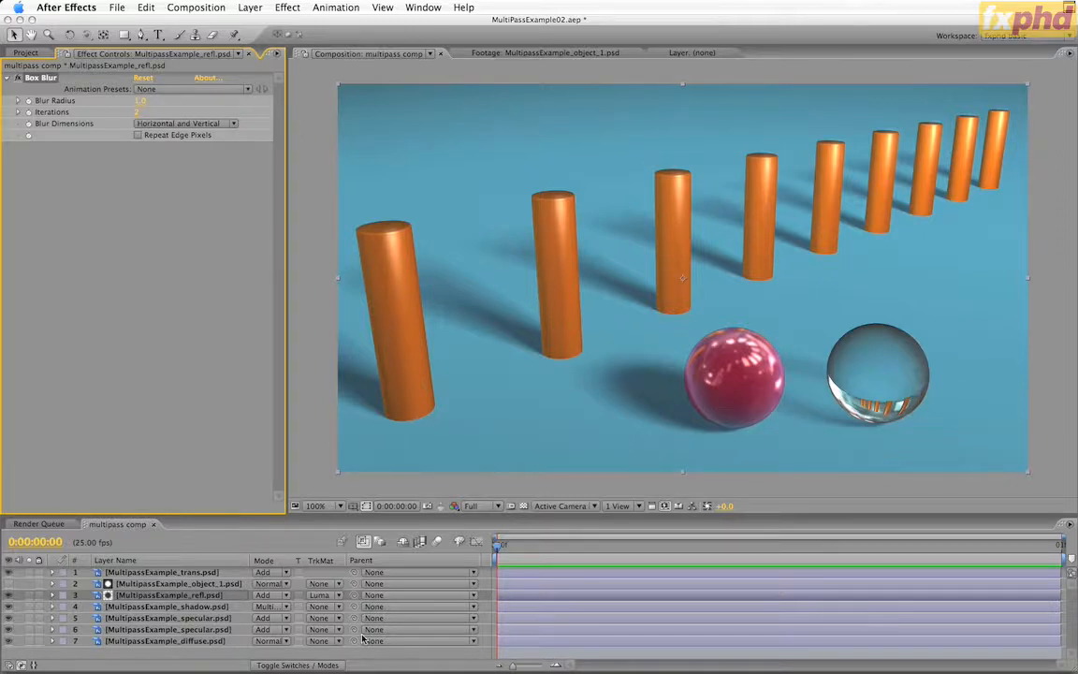
Duplicate the object_1 matte and reflection layers together and delete Box Blur from the upper reflection copy
shift+click(160, 584)
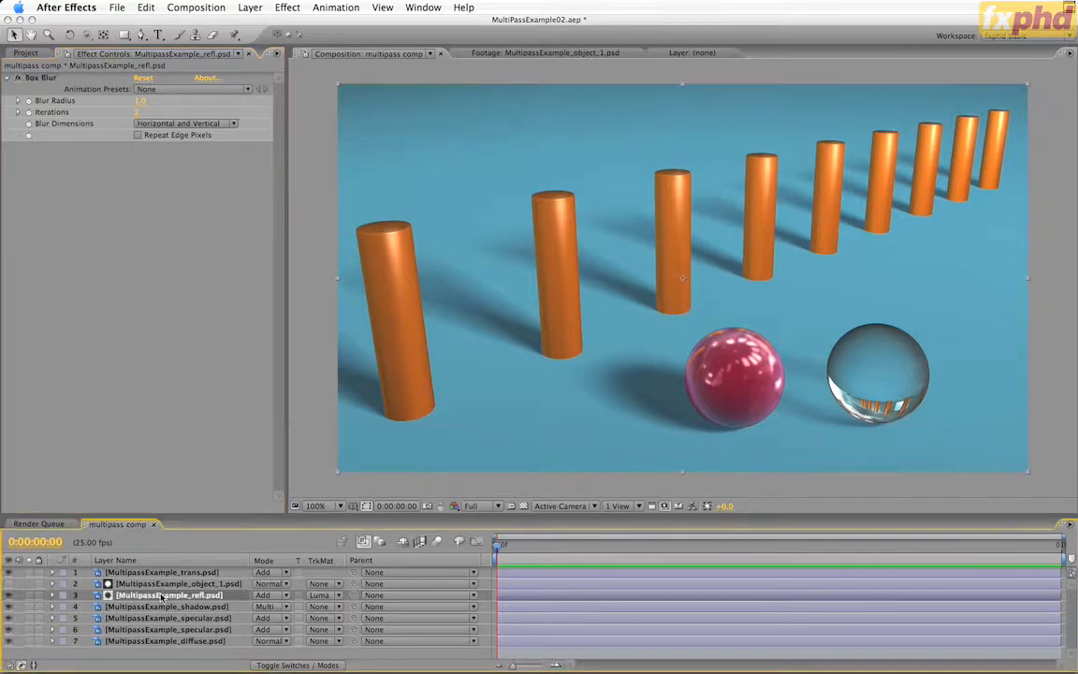
key(super+d)
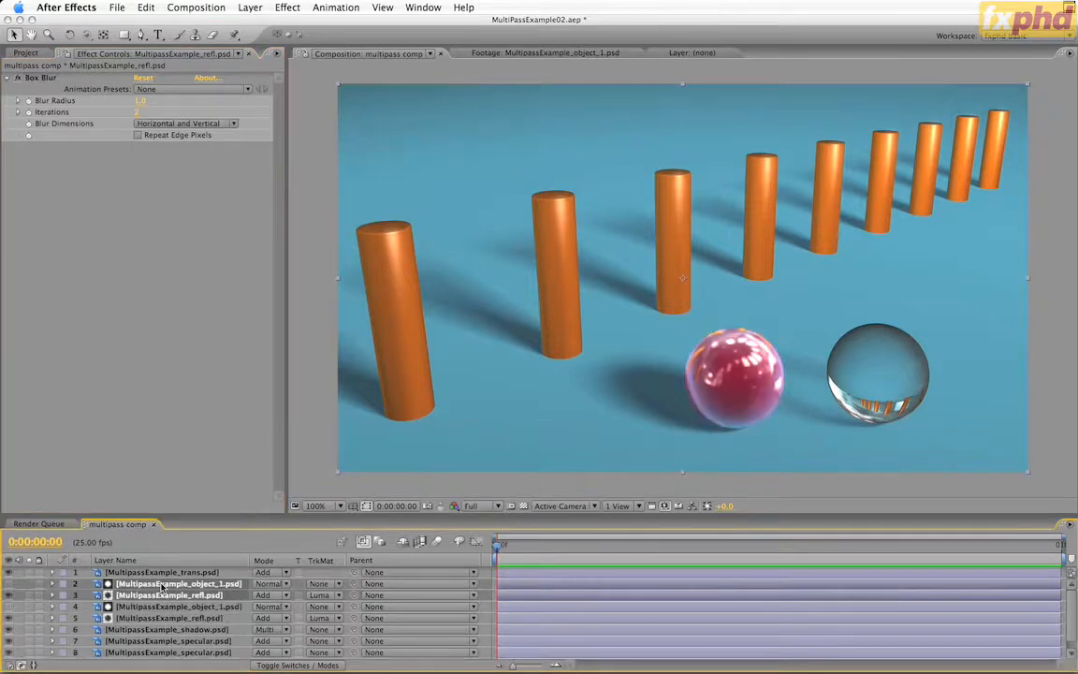
click(166, 595)
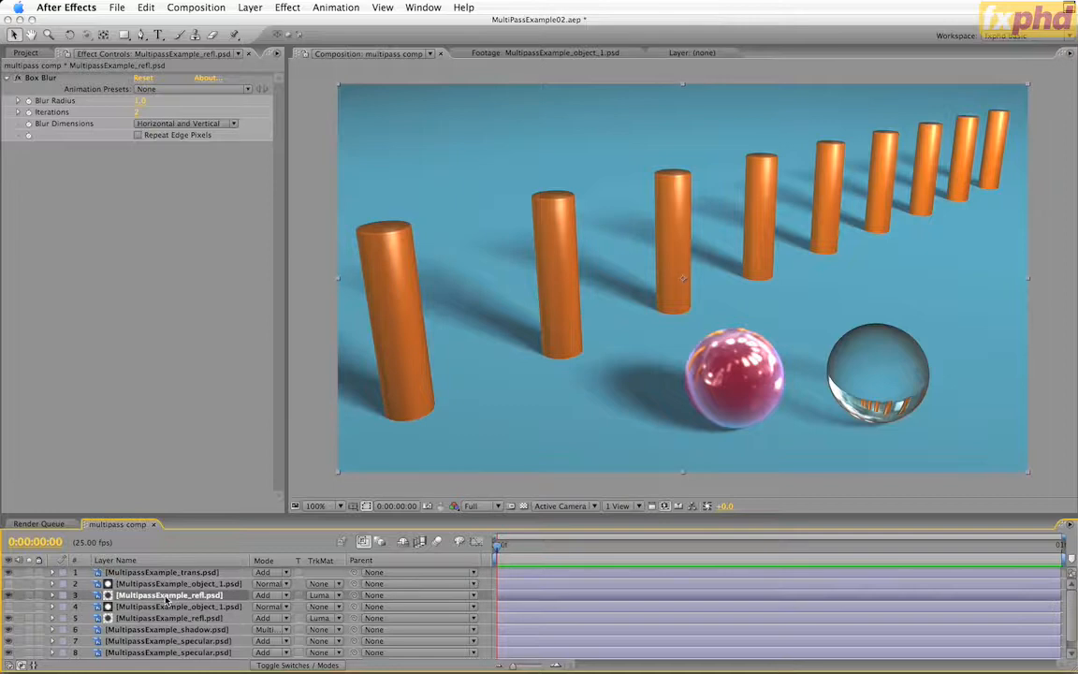
key(e)
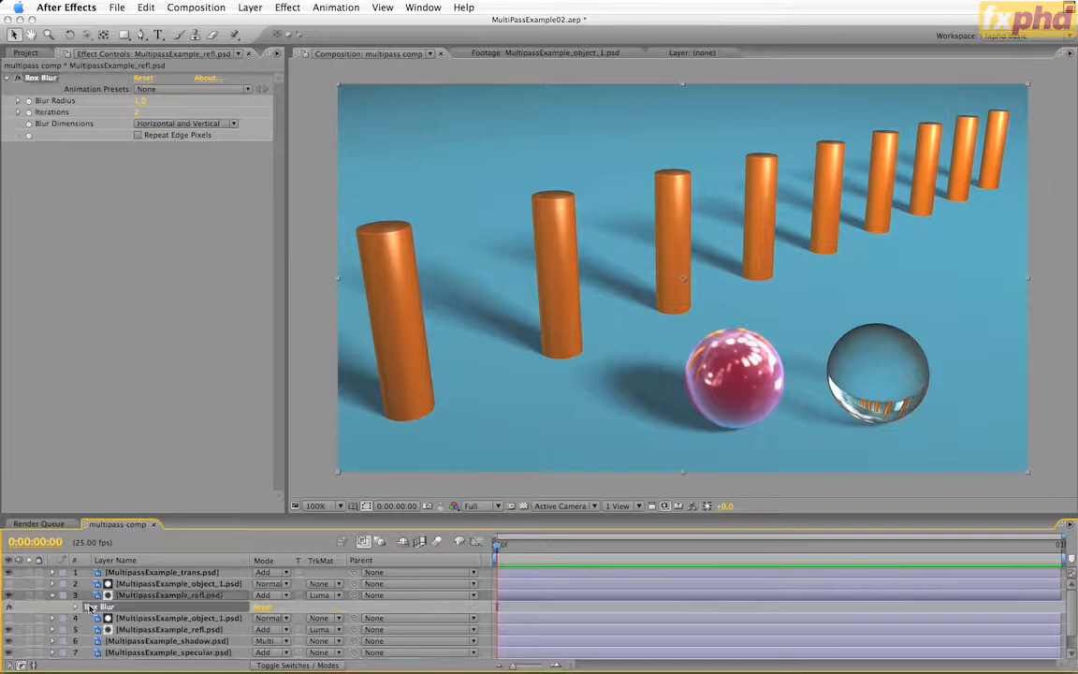
key(Delete)
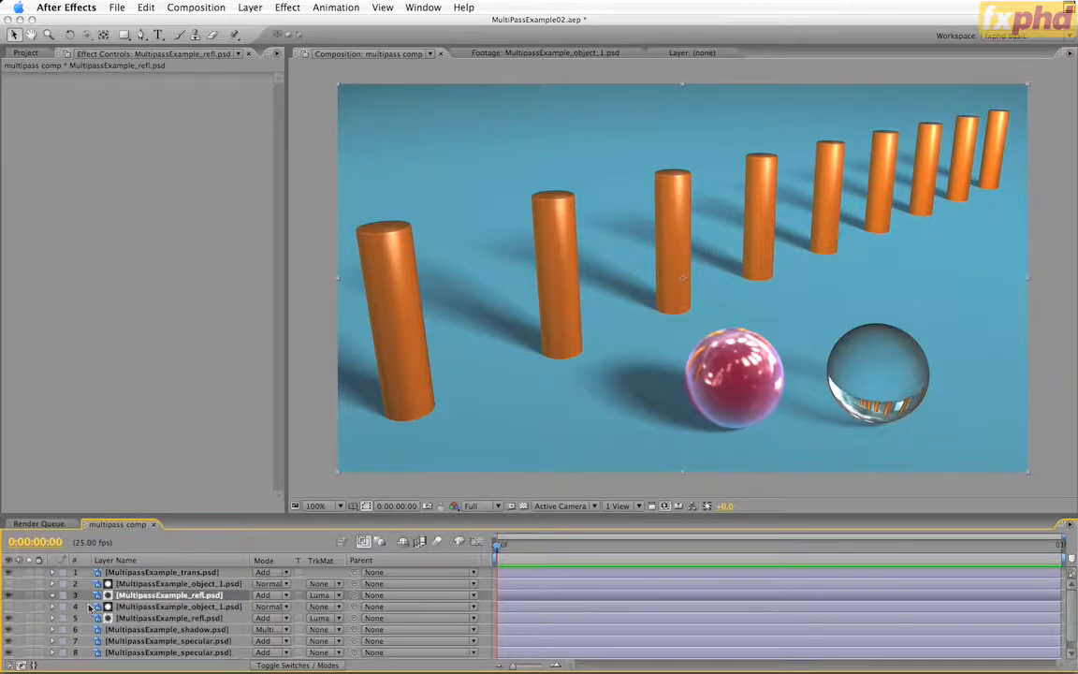
Change the upper reflection copy's track matte to Luma Inverted Matte and solo the layer to check it
click(332, 597)
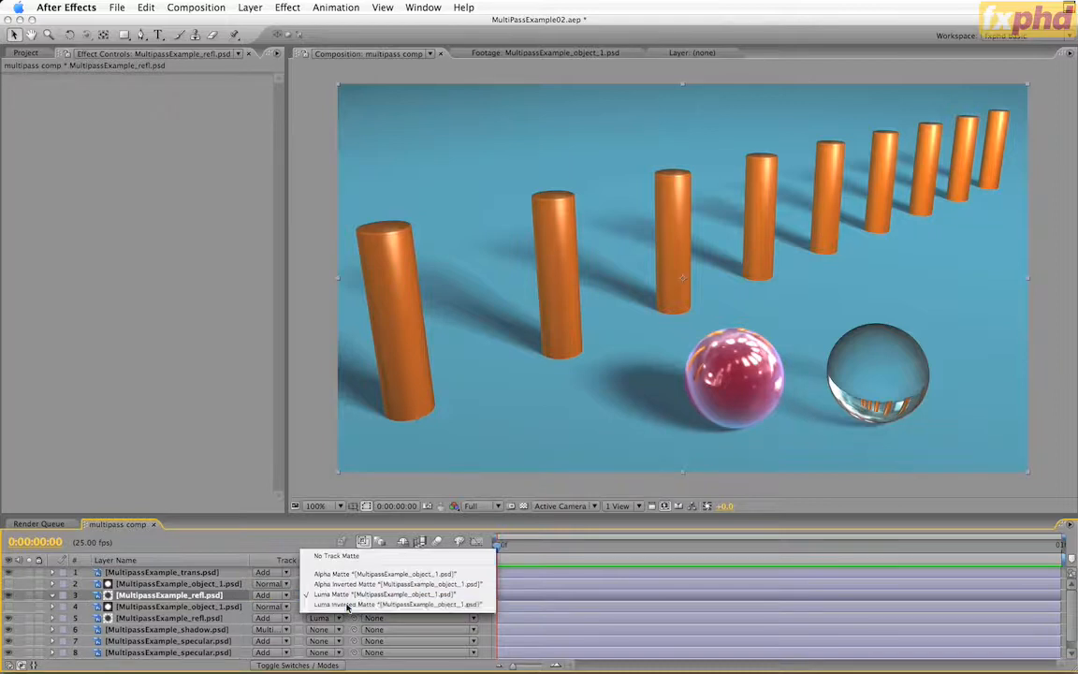
click(347, 605)
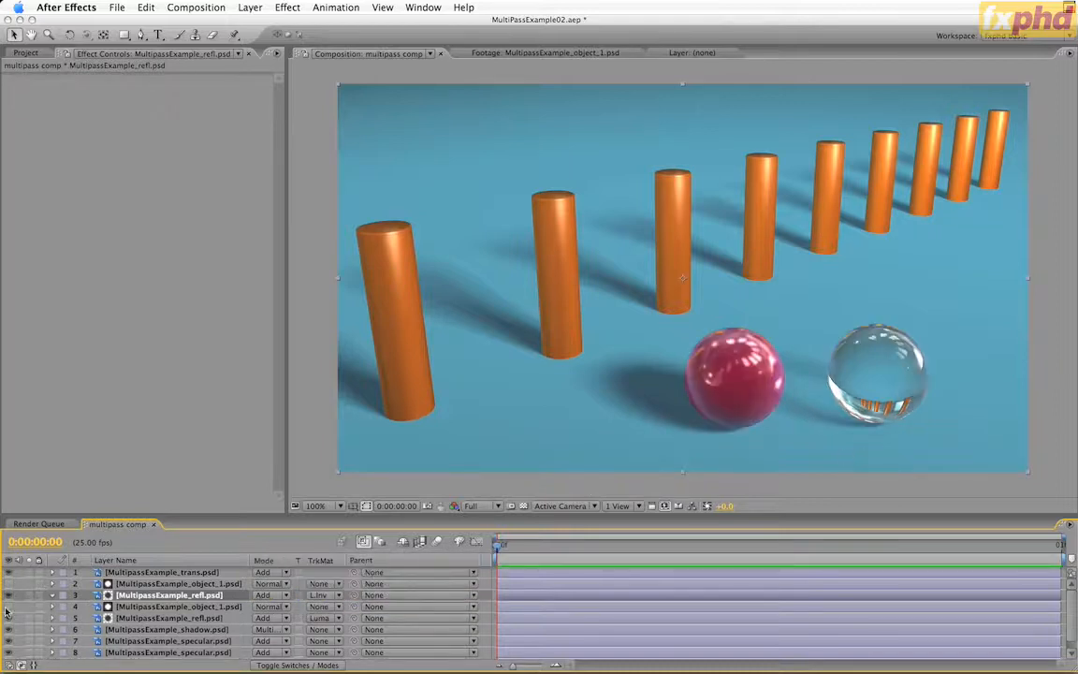
click(29, 596)
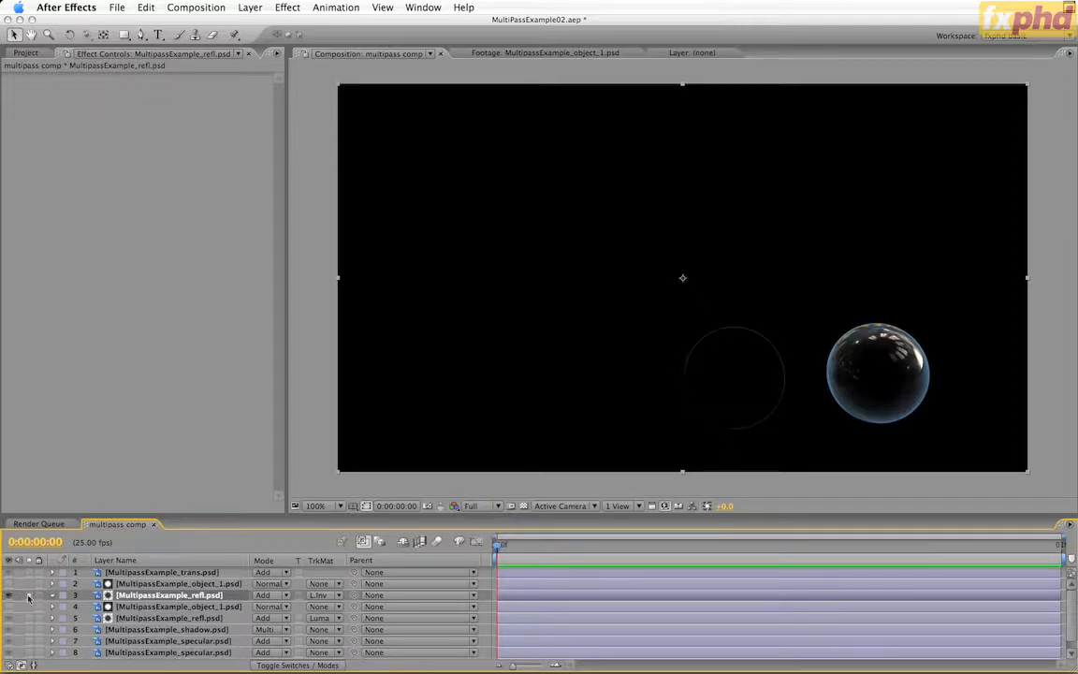
Unsolo the upper reflection copy and set the MultipassExample_trans.psd layer's opacity to 60%
click(29, 596)
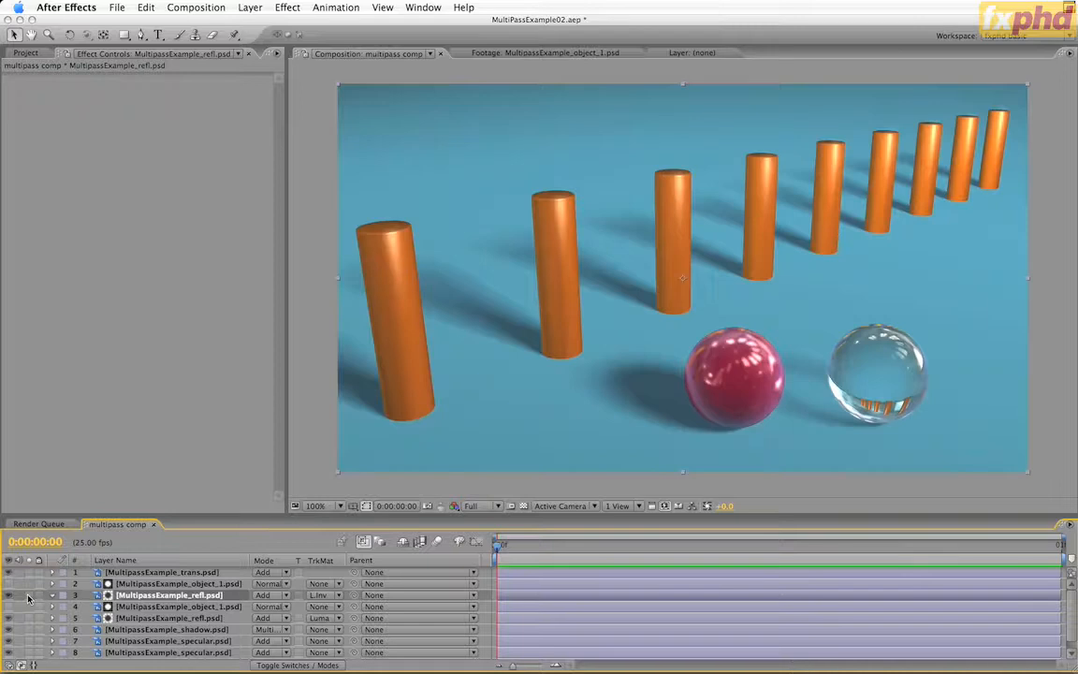
click(214, 573)
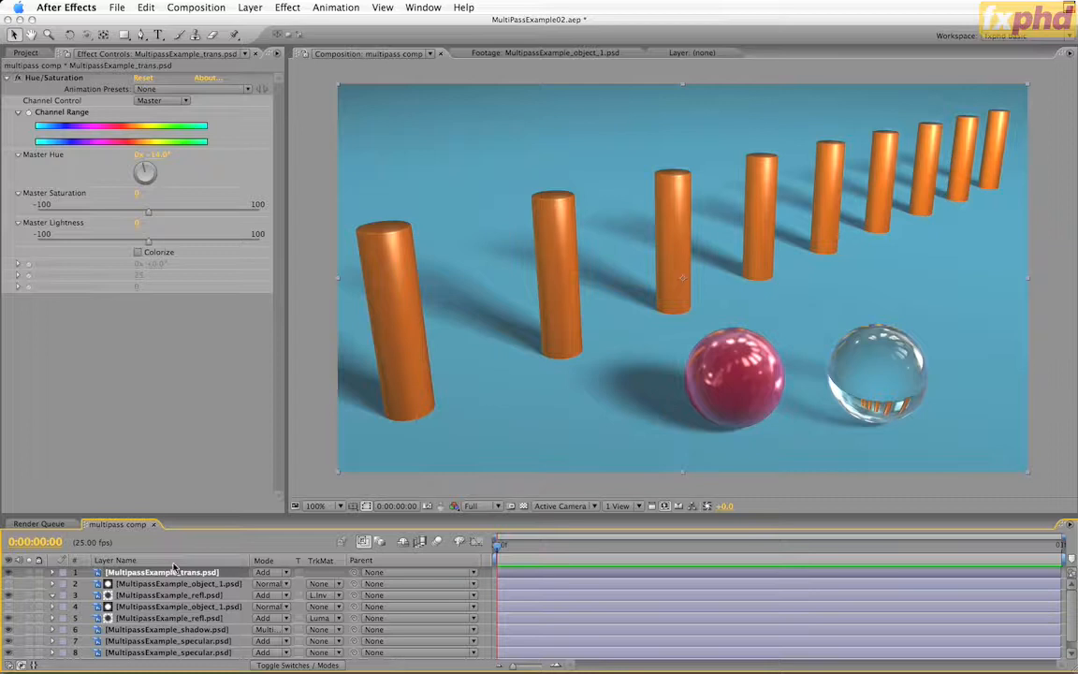
key(t)
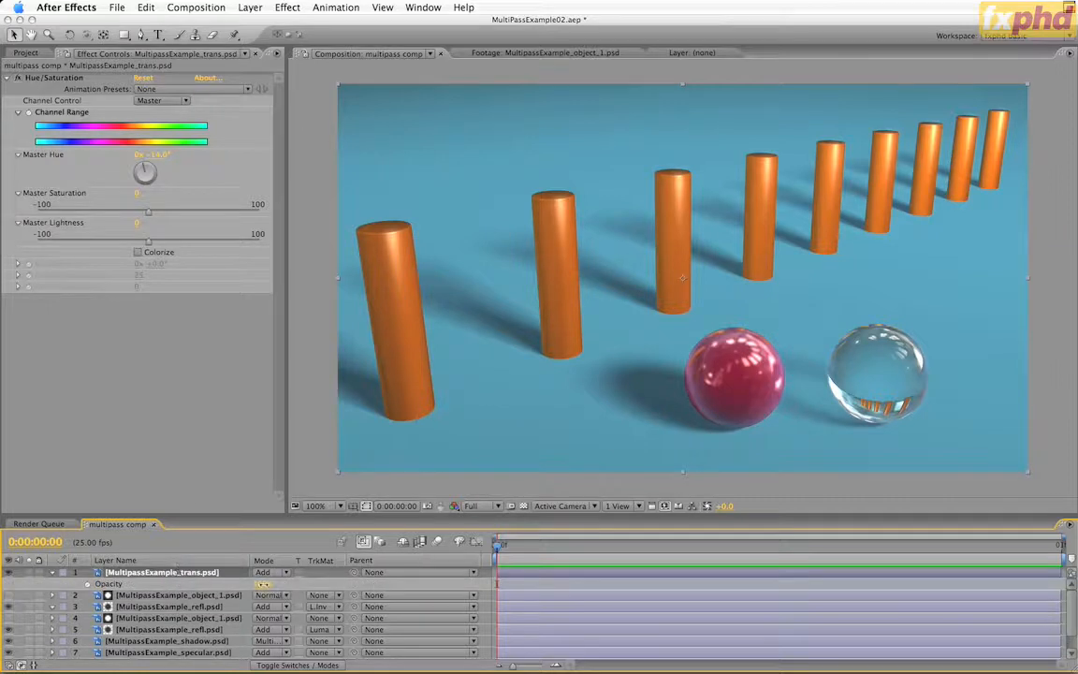
click(257, 584)
drag(255, 592, 249, 590)
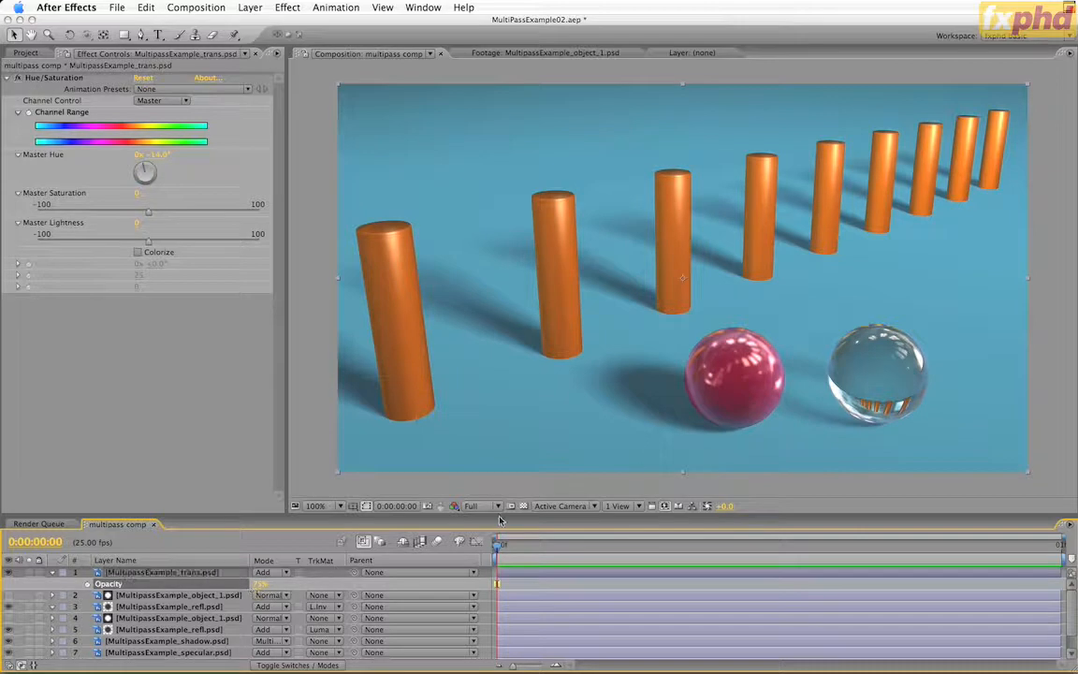
click(266, 588)
click(262, 585)
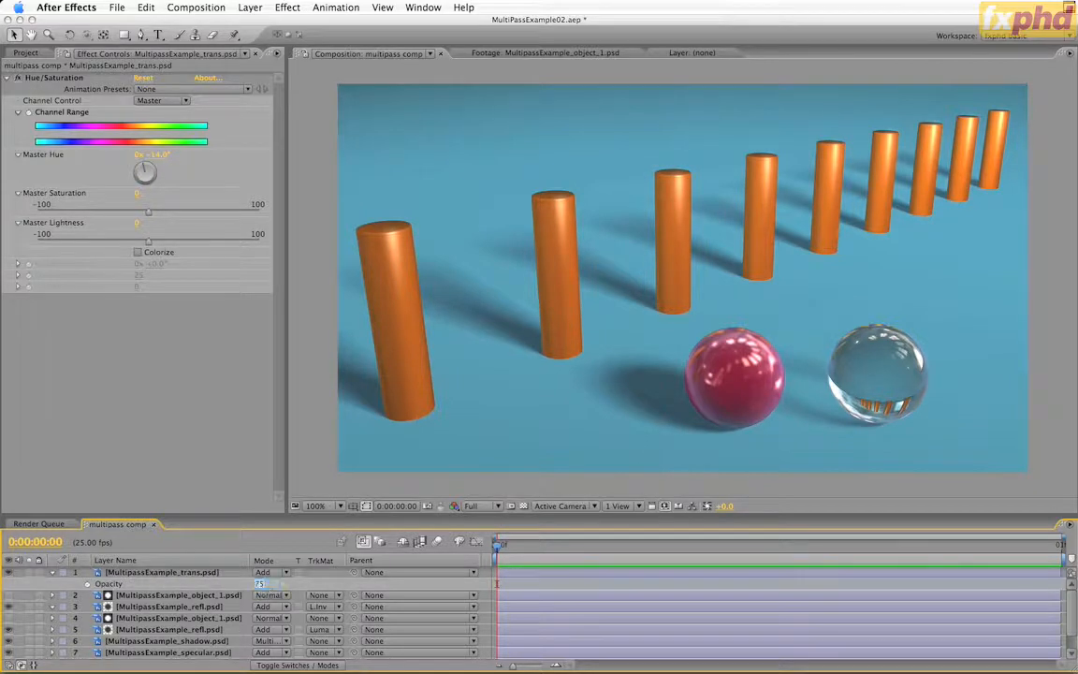
text(60)
key(Return)
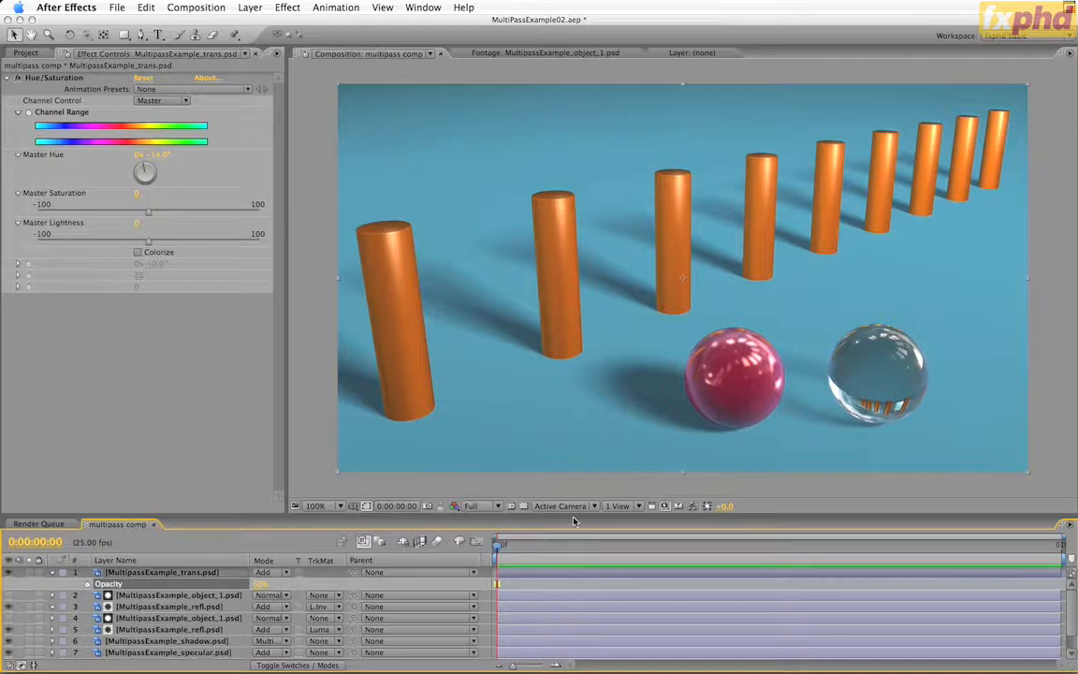
click(52, 572)
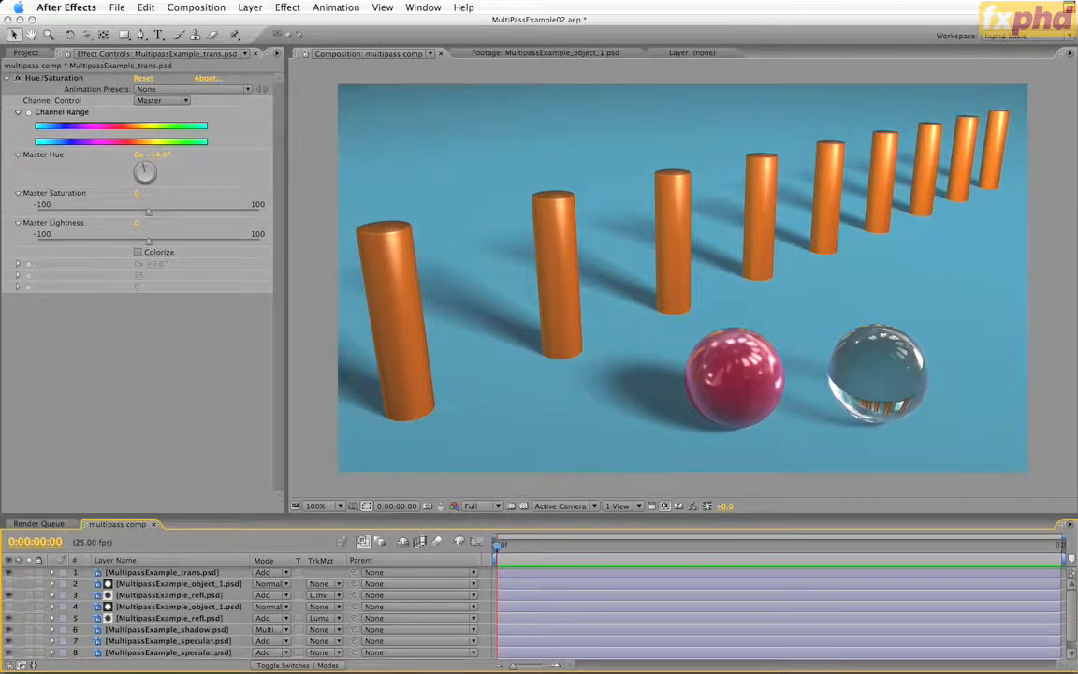
Preview MultipassExample_occlusion.psd, add it as the topmost layer of multipass comp, and set its blending mode to Multiply
click(26, 52)
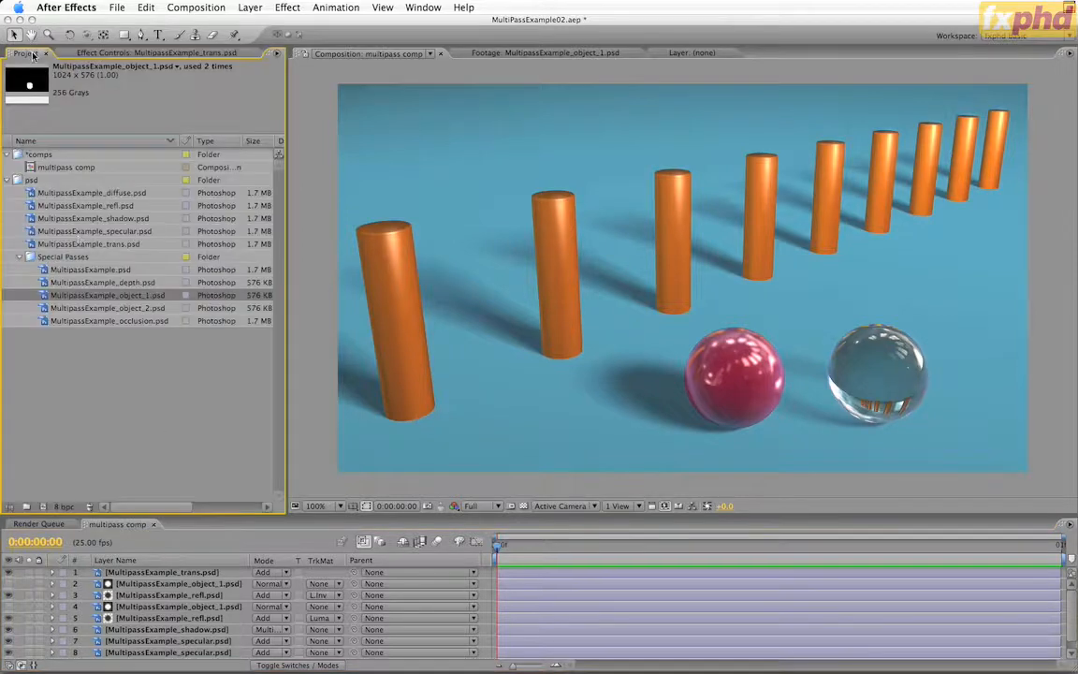
double_click(104, 321)
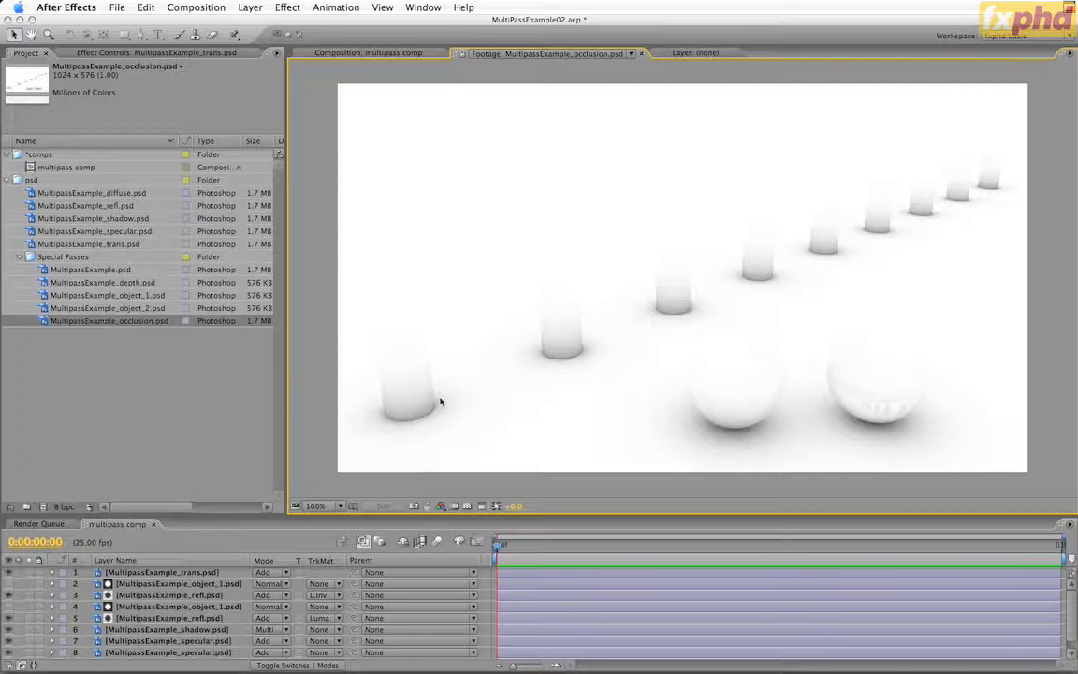
click(378, 52)
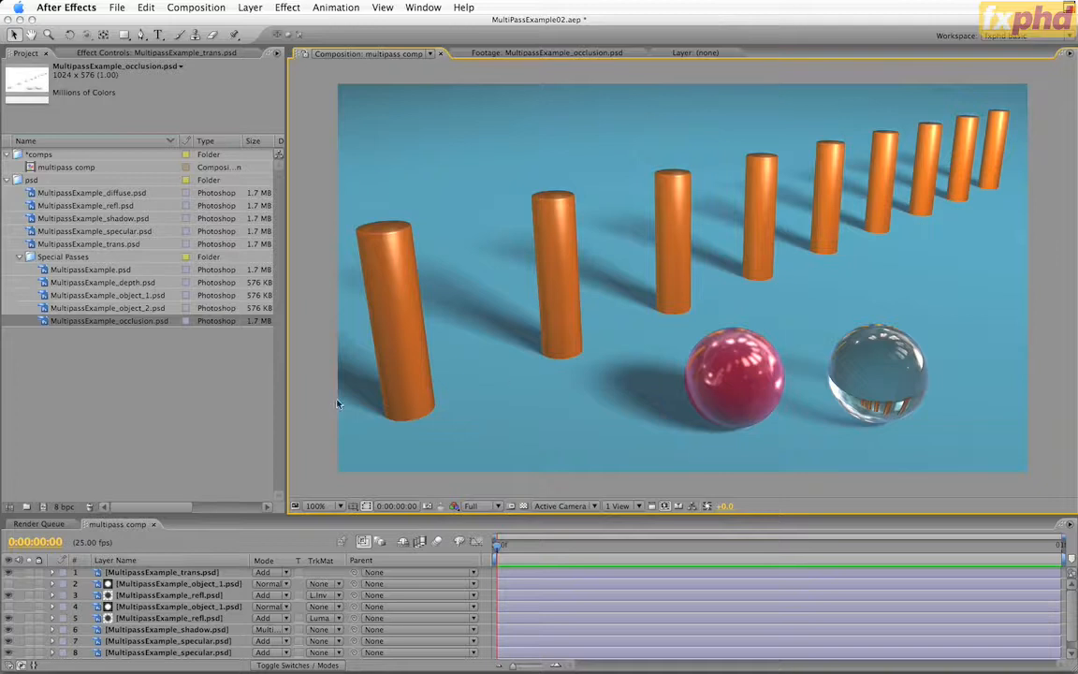
drag(130, 325, 186, 572)
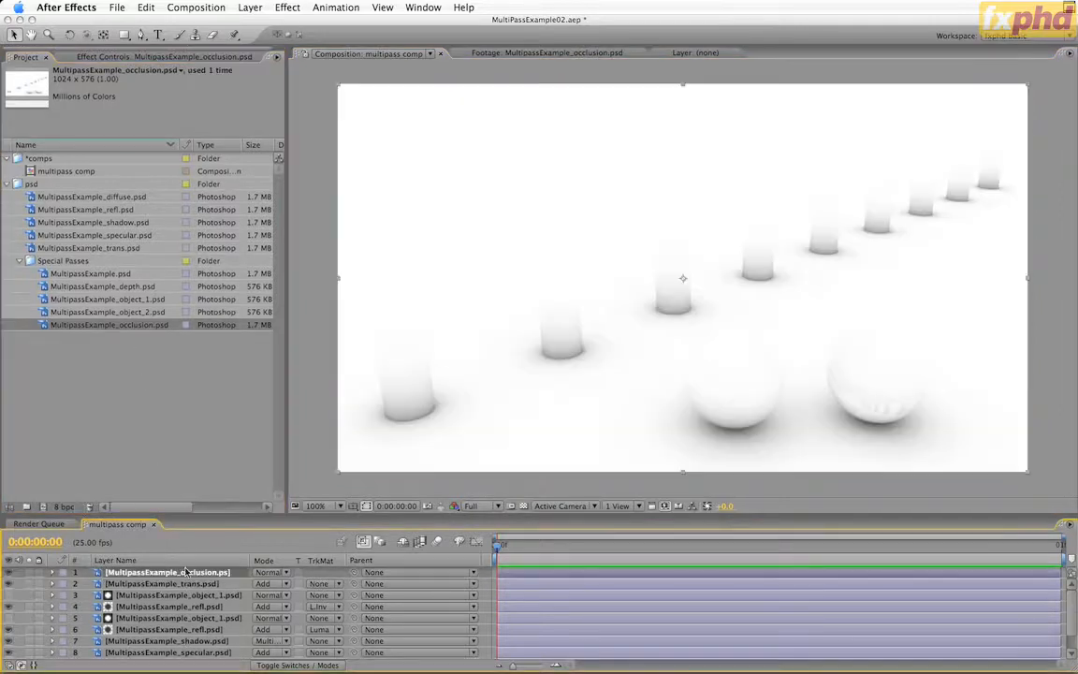
click(268, 572)
click(281, 622)
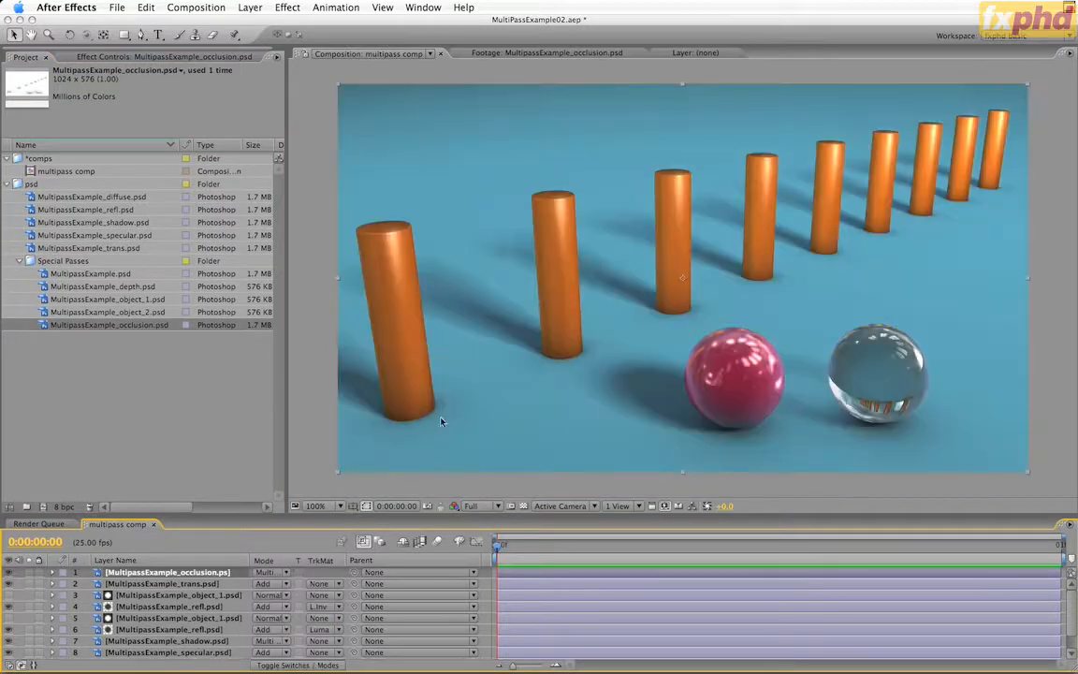
Compare the composite with and without the occlusion layer and set that layer's opacity to 50%
click(9, 573)
click(10, 573)
key(t)
click(254, 586)
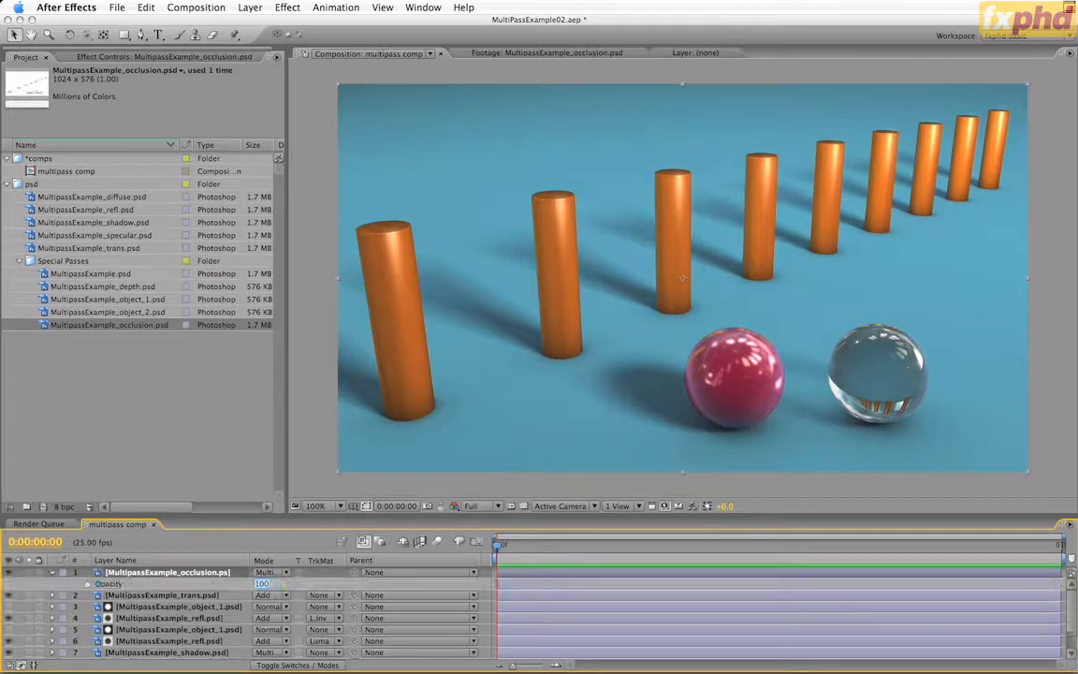
text(50)
key(Return)
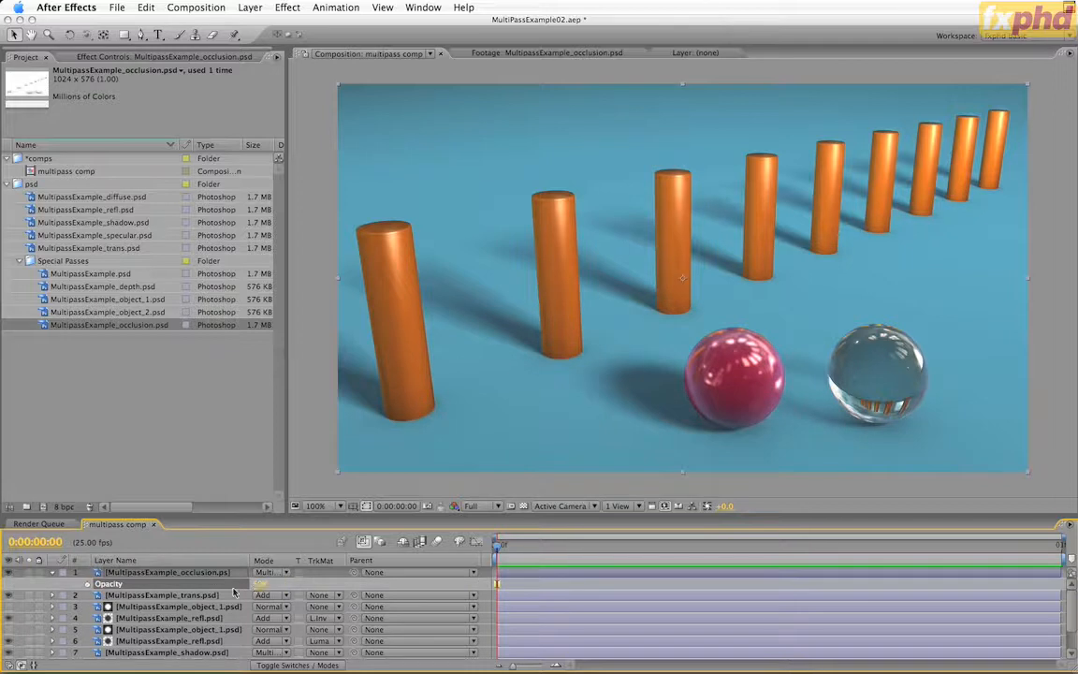
click(52, 573)
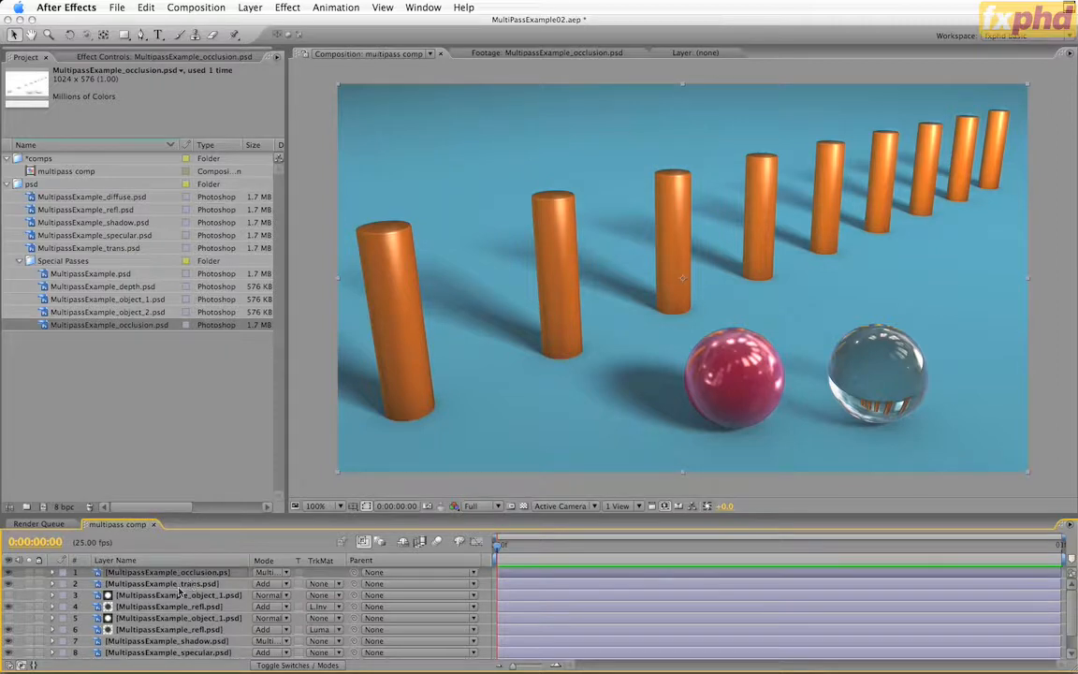
Preview the depth pass, add a red solid as the top adjustment layer, and place MultipassExample_depth.psd hidden directly beneath it
click(186, 335)
double_click(122, 286)
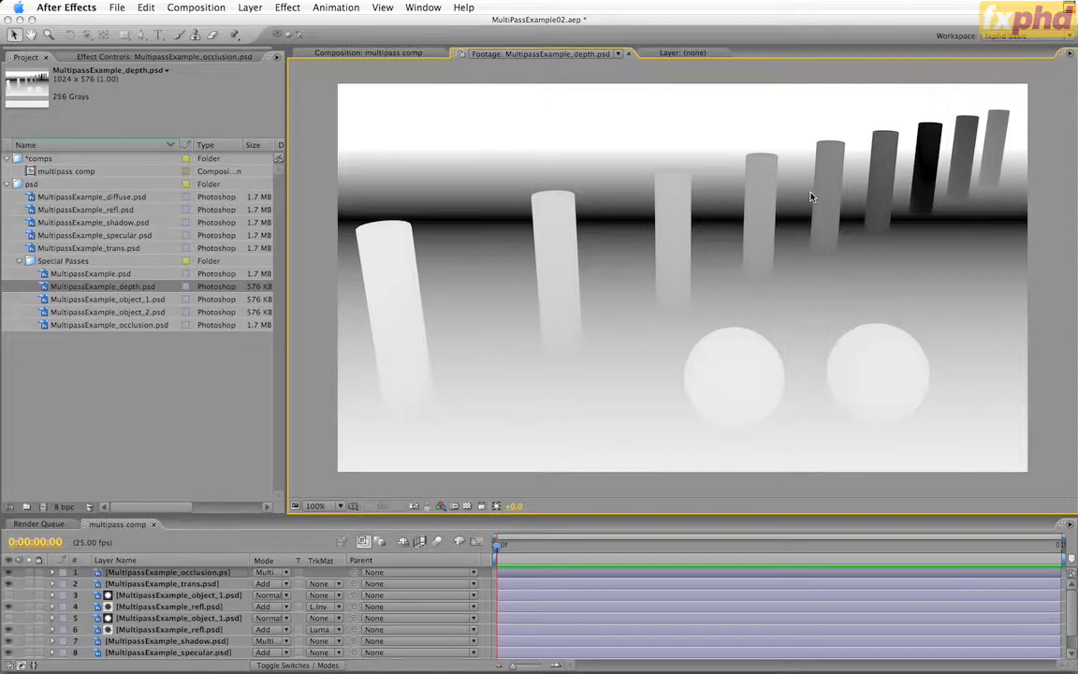
click(374, 54)
key(super+y)
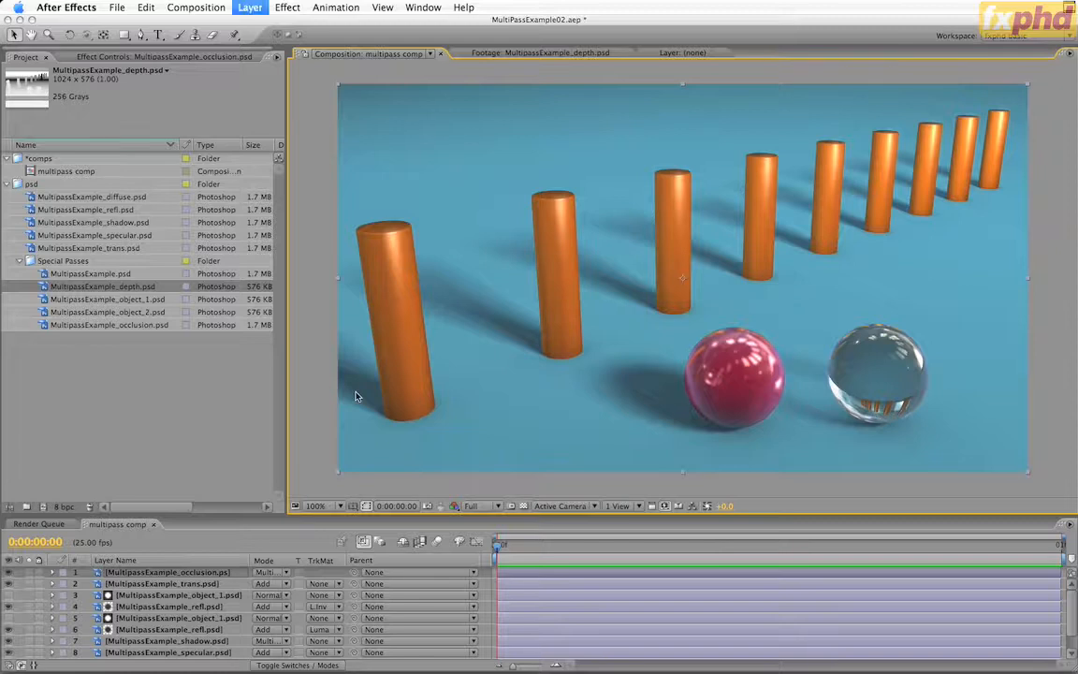
click(361, 434)
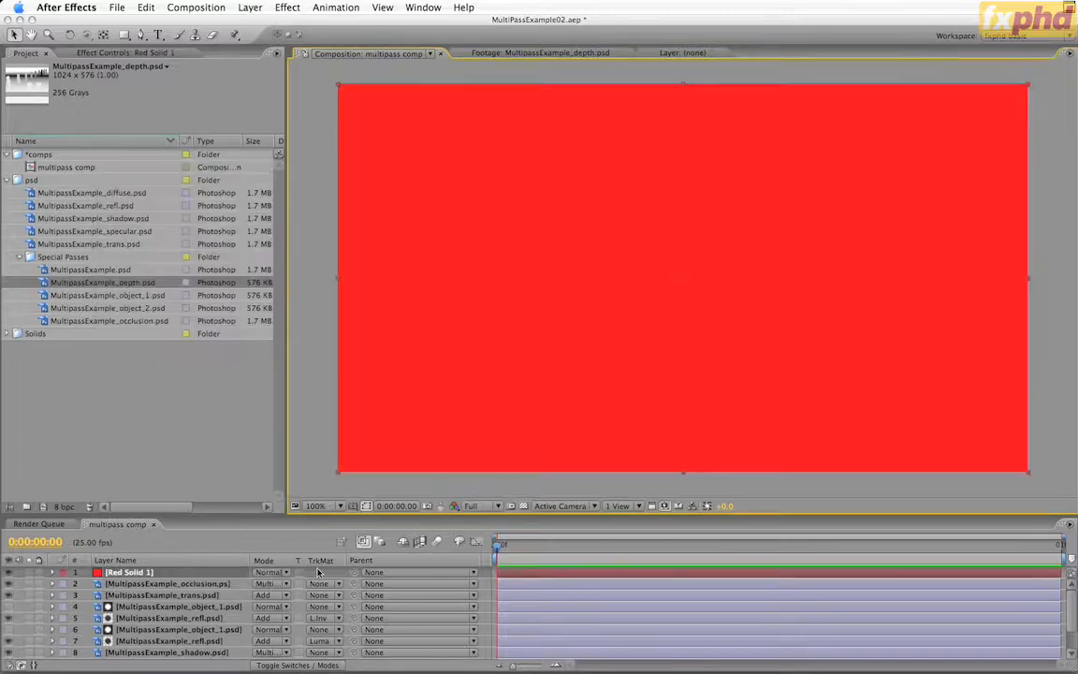
key(F4)
click(317, 572)
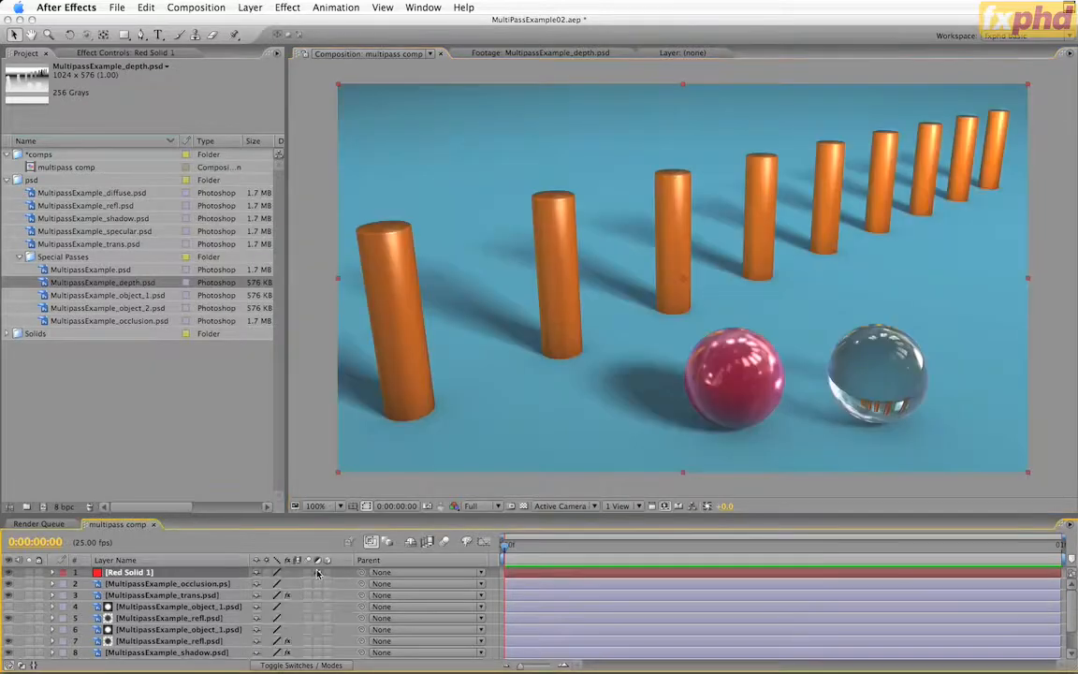
drag(78, 282, 140, 576)
click(10, 585)
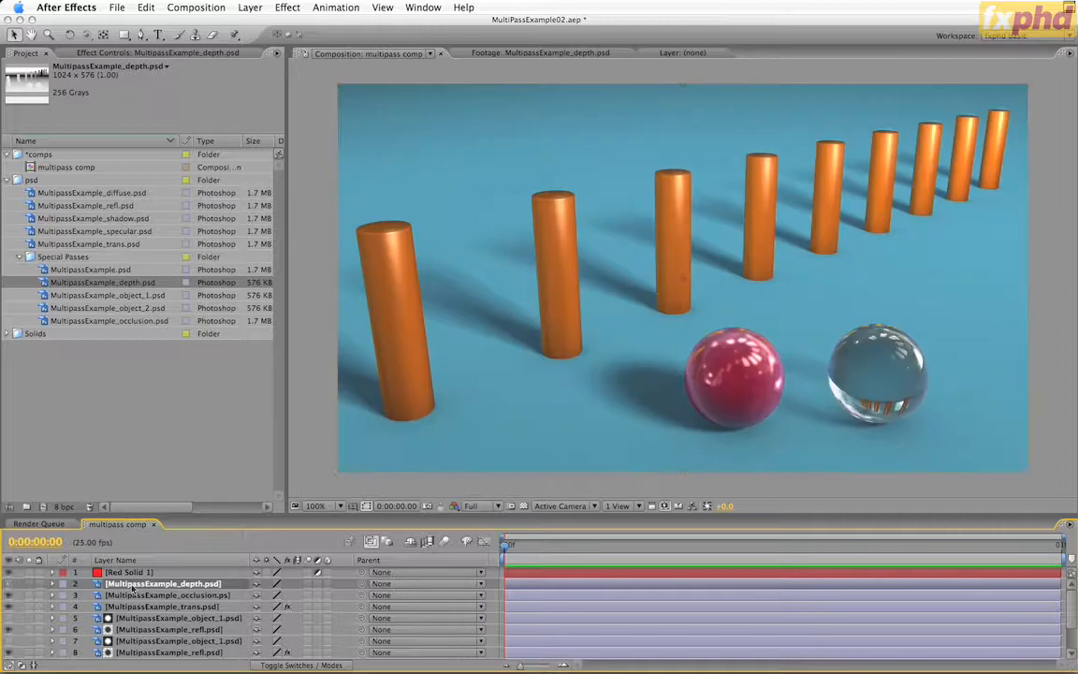
Apply Lens Blur to the Red Solid 1 adjustment layer and enable Repeat Edge Pixels
click(136, 572)
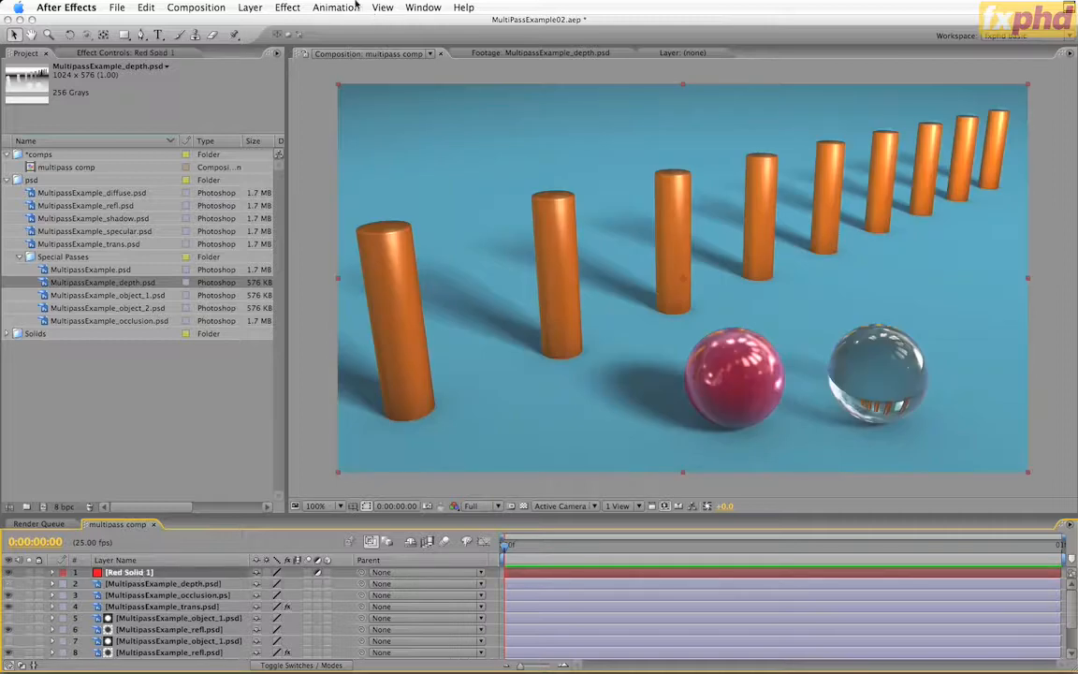
click(279, 8)
mouse_move(289, 122)
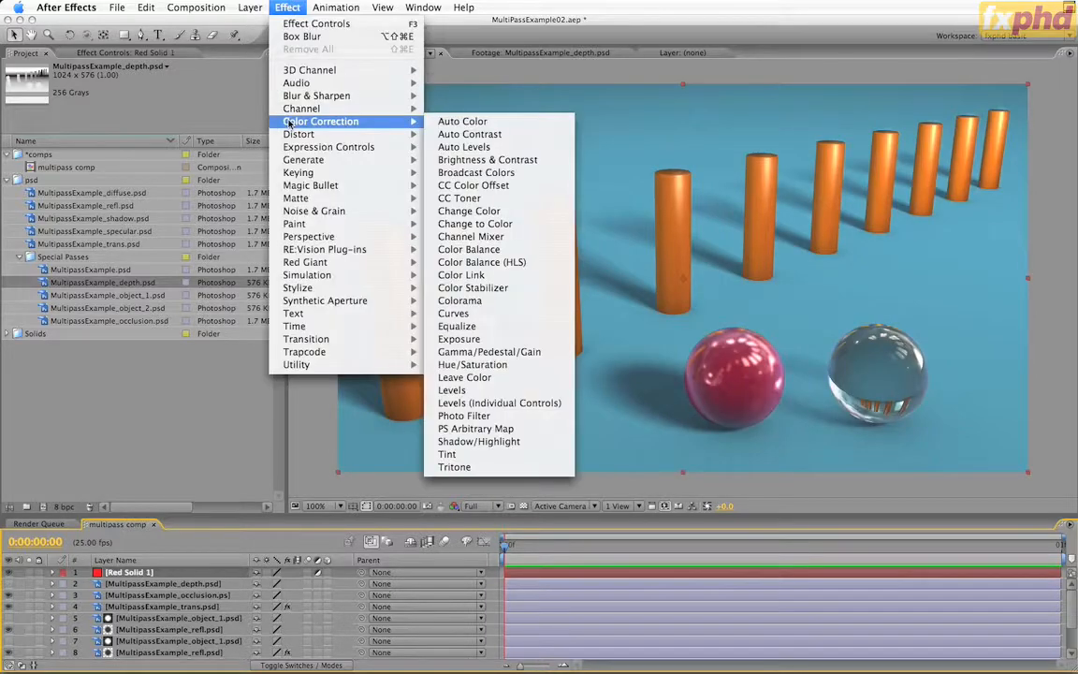
mouse_move(274, 95)
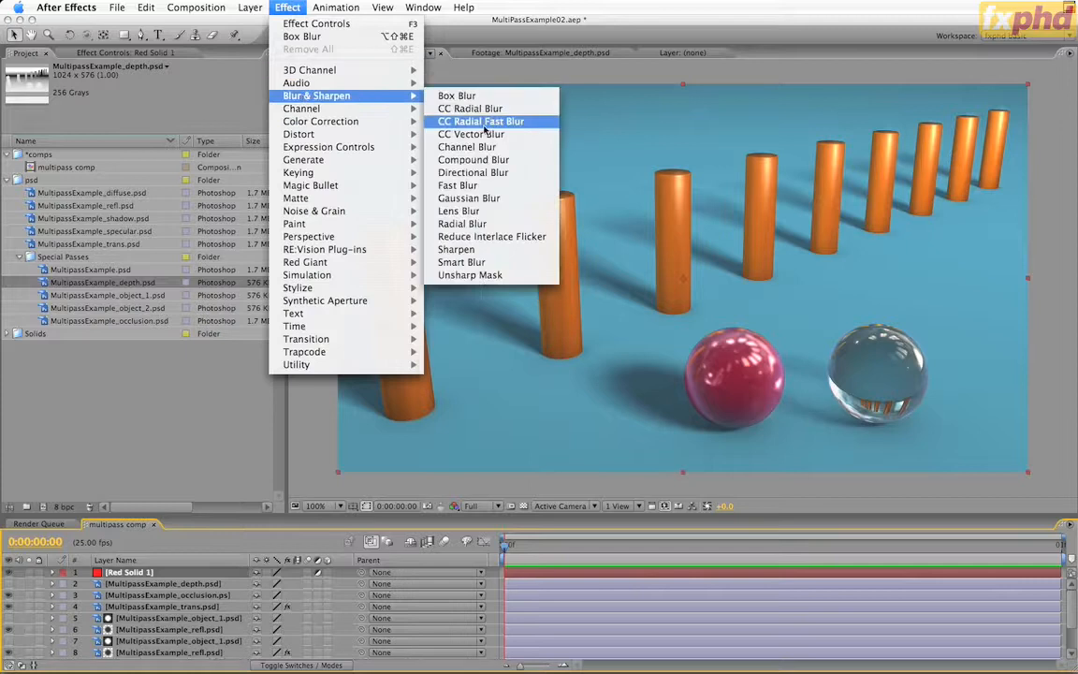
click(473, 212)
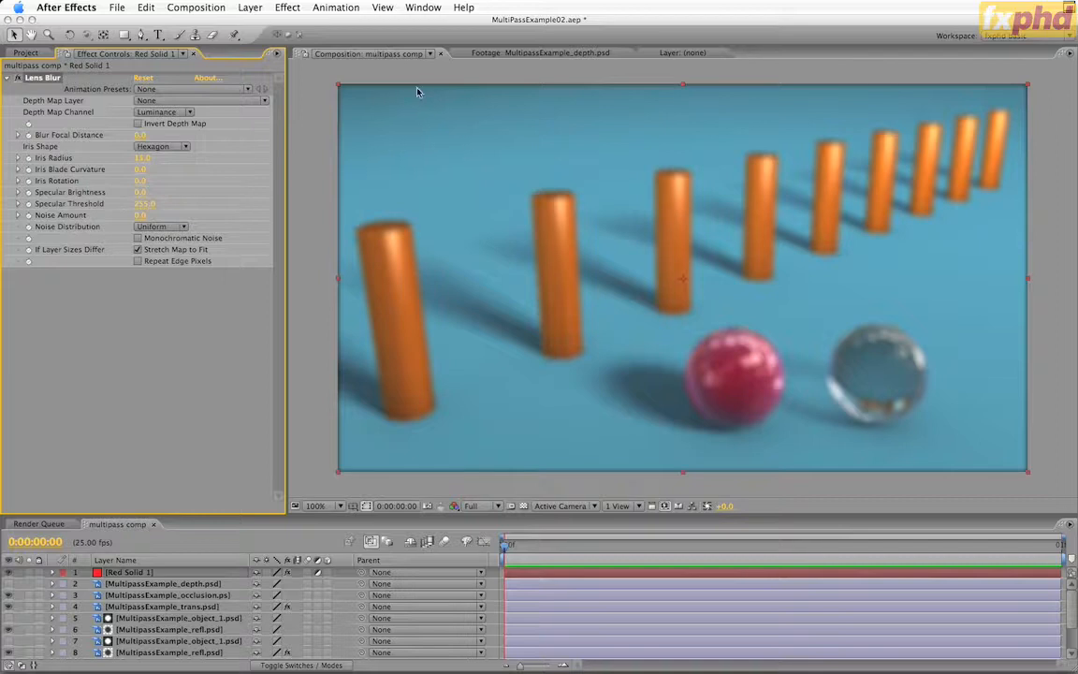
click(139, 261)
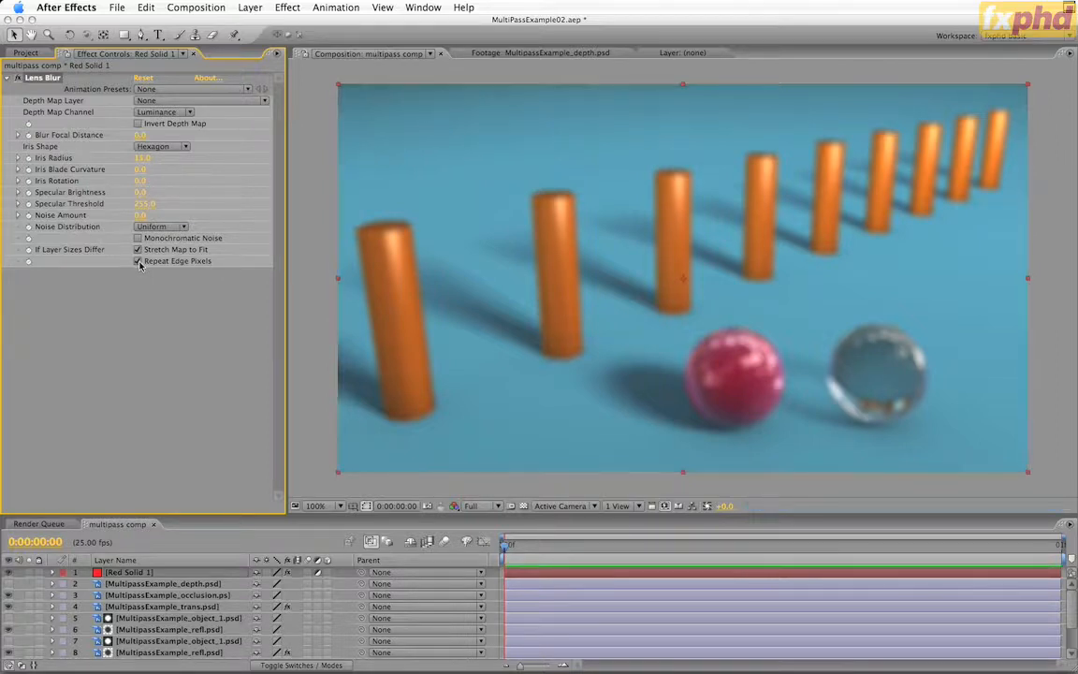
Reduce the Lens Blur Iris Radius and use 2. MultipassExample_depth.psd as its Depth Map Layer
click(141, 158)
text(0)
key(Return)
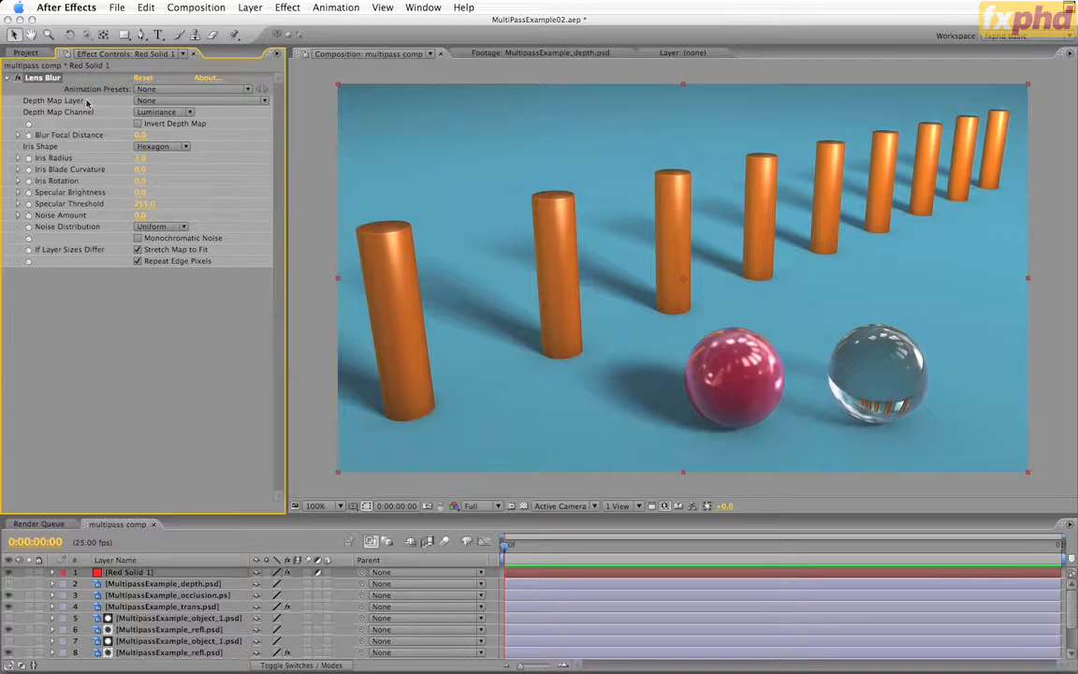
click(168, 100)
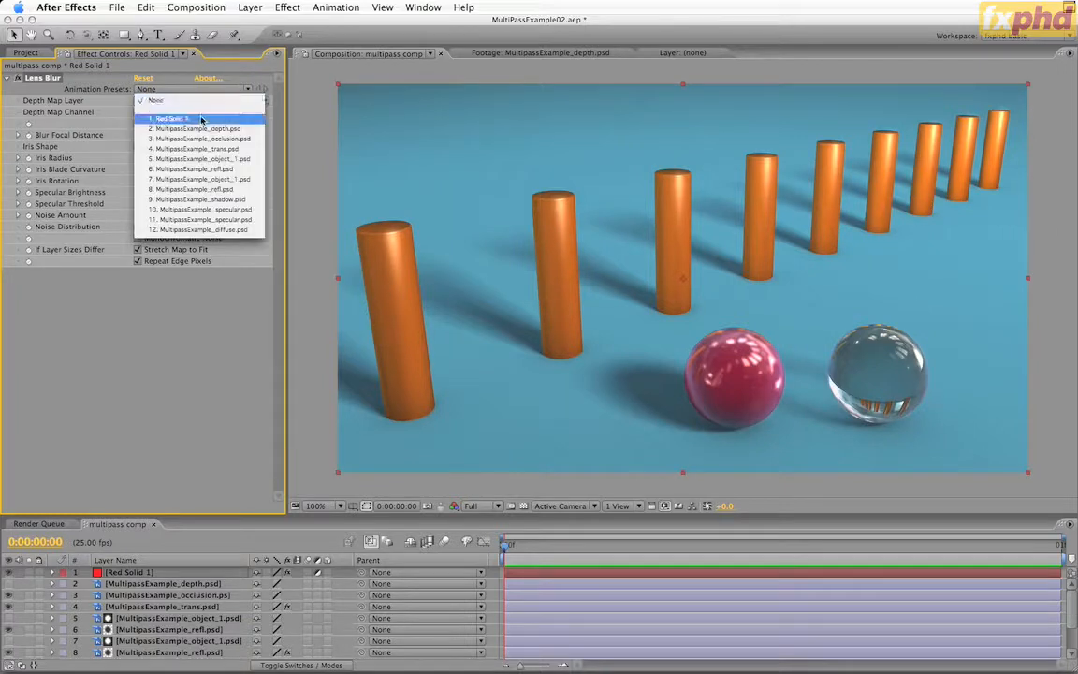
click(229, 131)
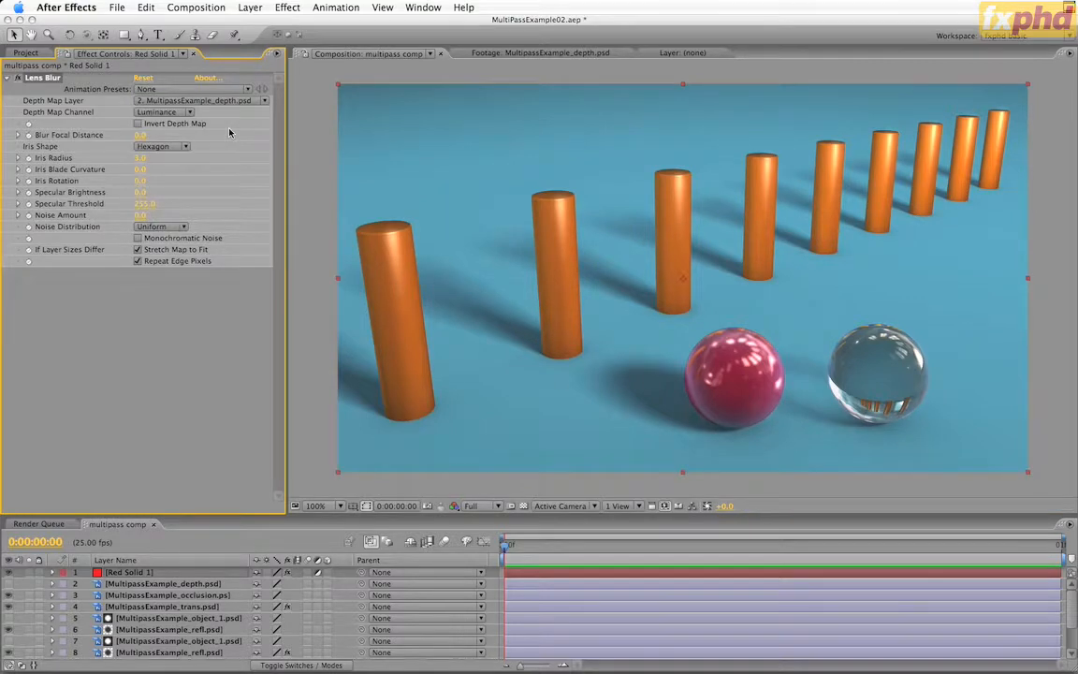
Try Iris Radius 10 in Lens Blur, moving Blur Focal Distance up to 255 and back to 0
click(140, 157)
text(30)
key(Return)
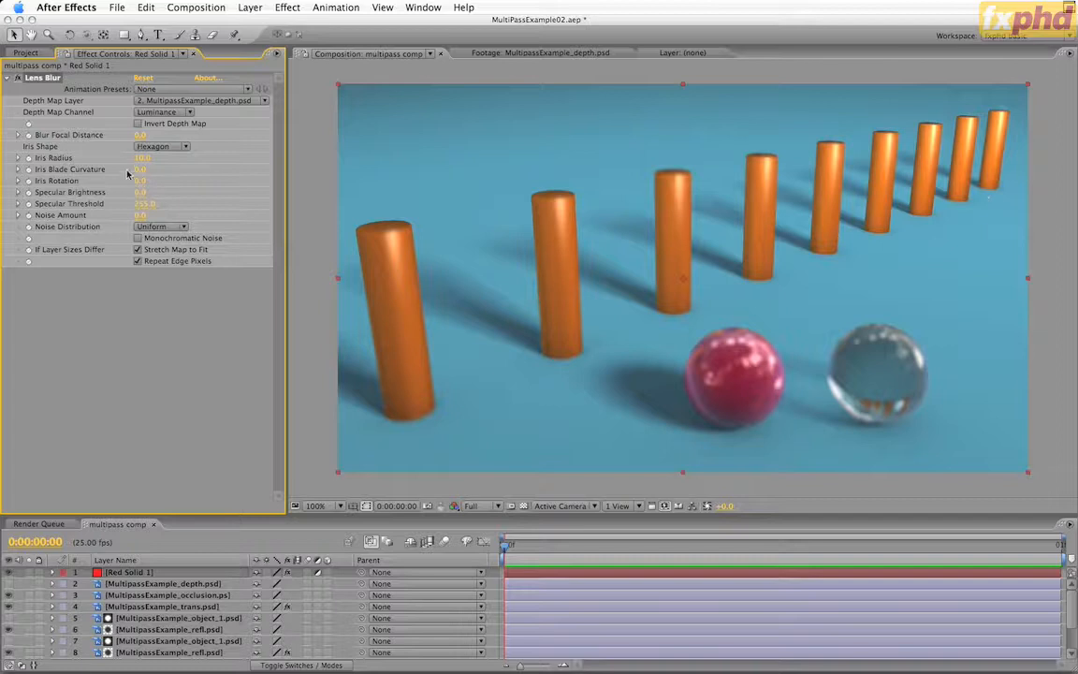
drag(140, 135, 184, 135)
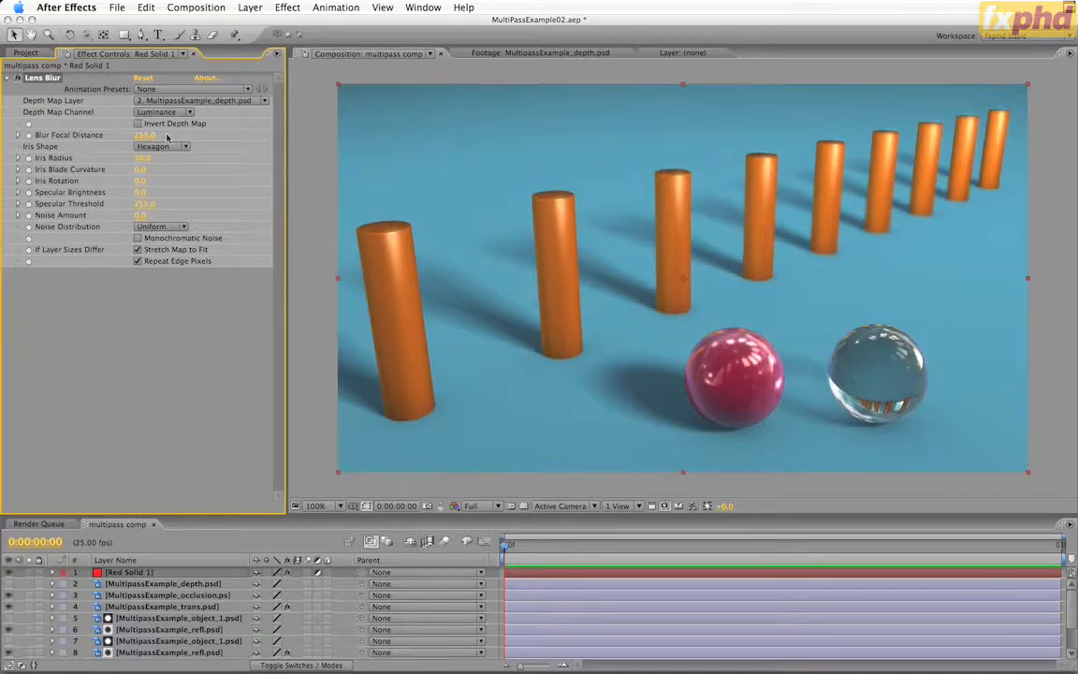
drag(146, 137, 1, 142)
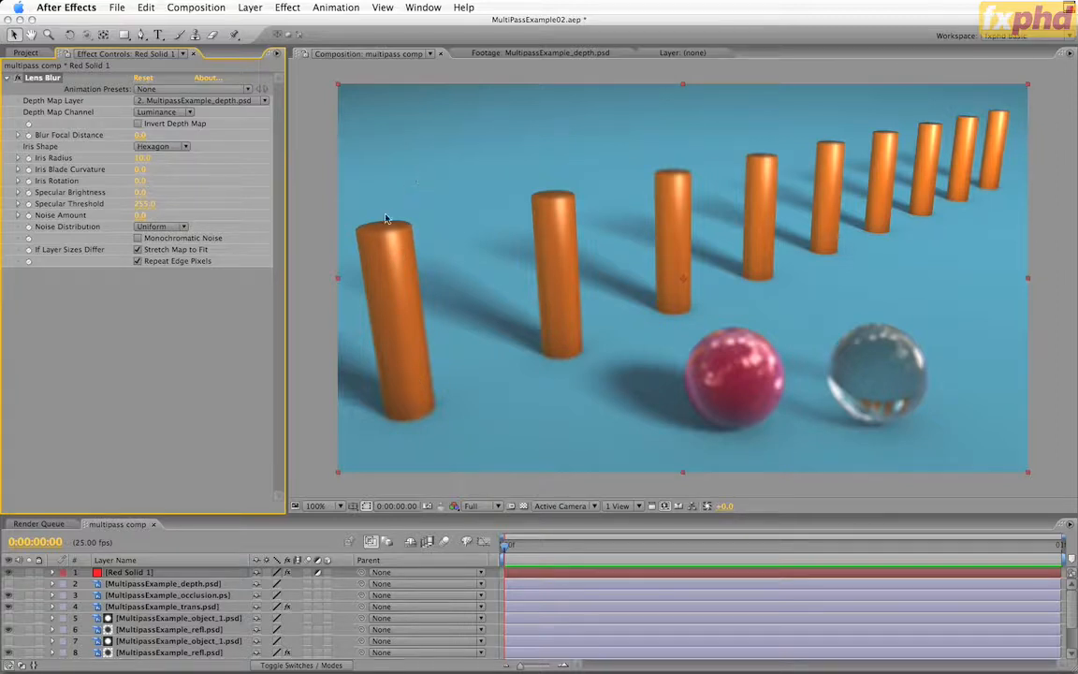
Set the Lens Blur Iris Radius to 5 and Blur Focal Distance to 230
click(144, 158)
text(5)
key(Return)
click(139, 135)
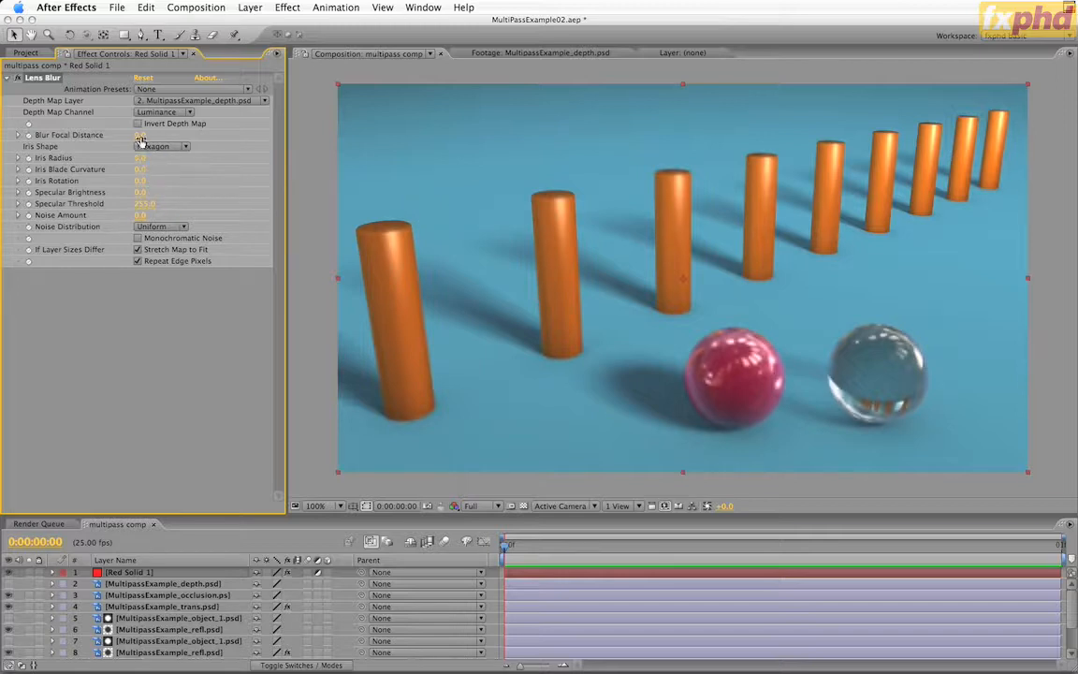
text(230)
key(Return)
Compare the original MultipassExample.psd render with the finished multipass comp
click(26, 53)
double_click(108, 271)
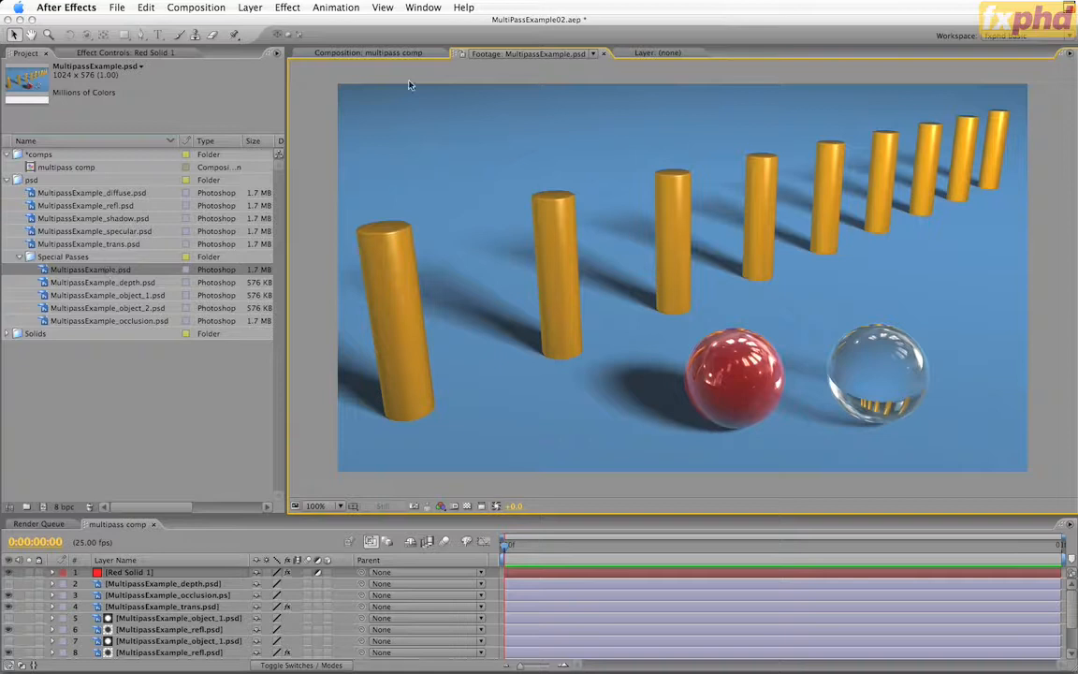
click(375, 53)
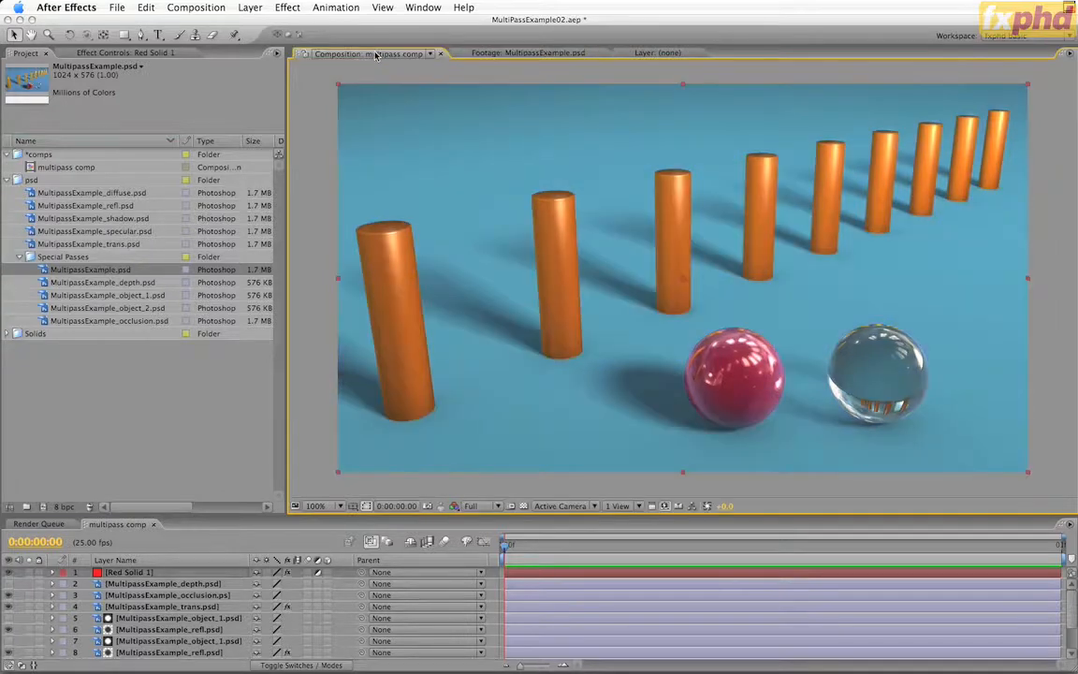
click(488, 53)
click(379, 53)
click(531, 55)
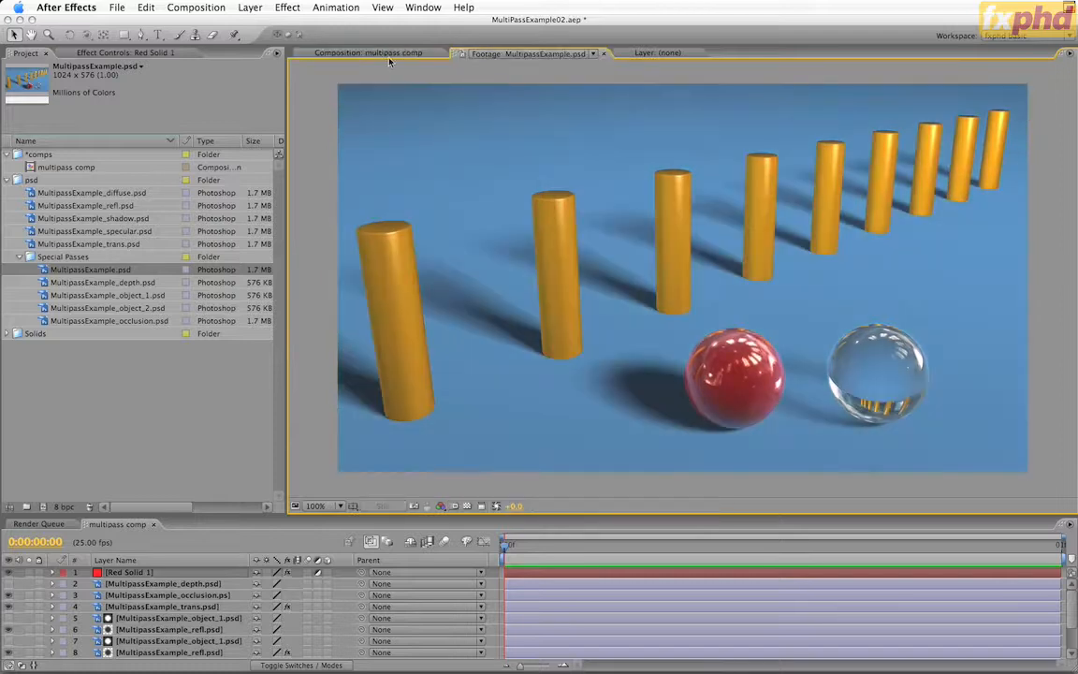
click(380, 54)
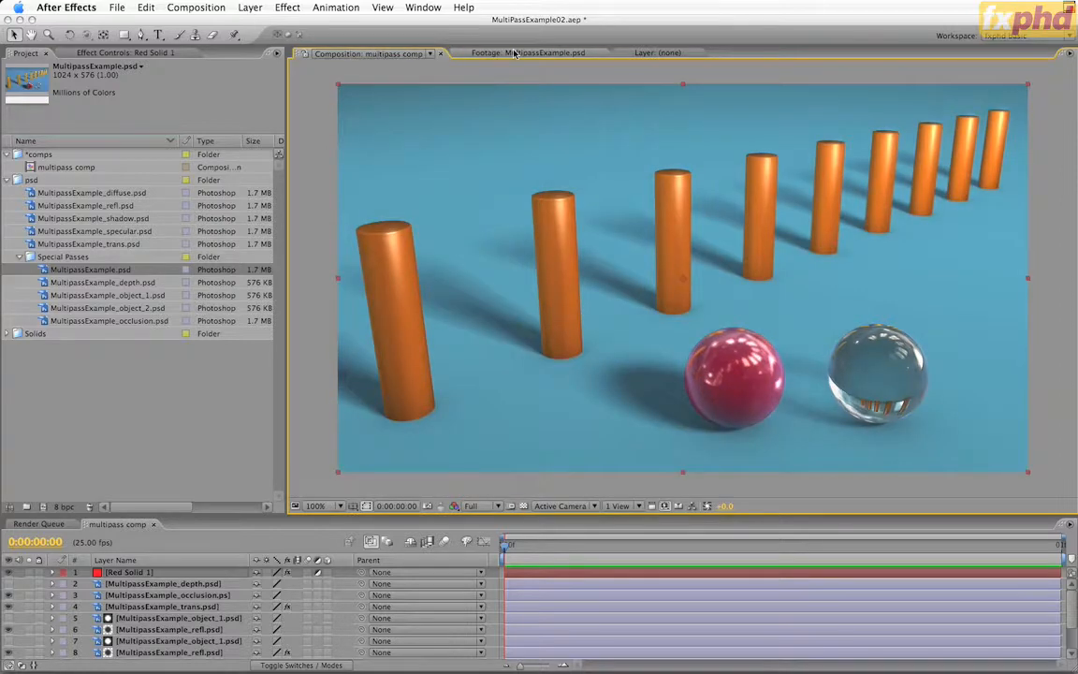
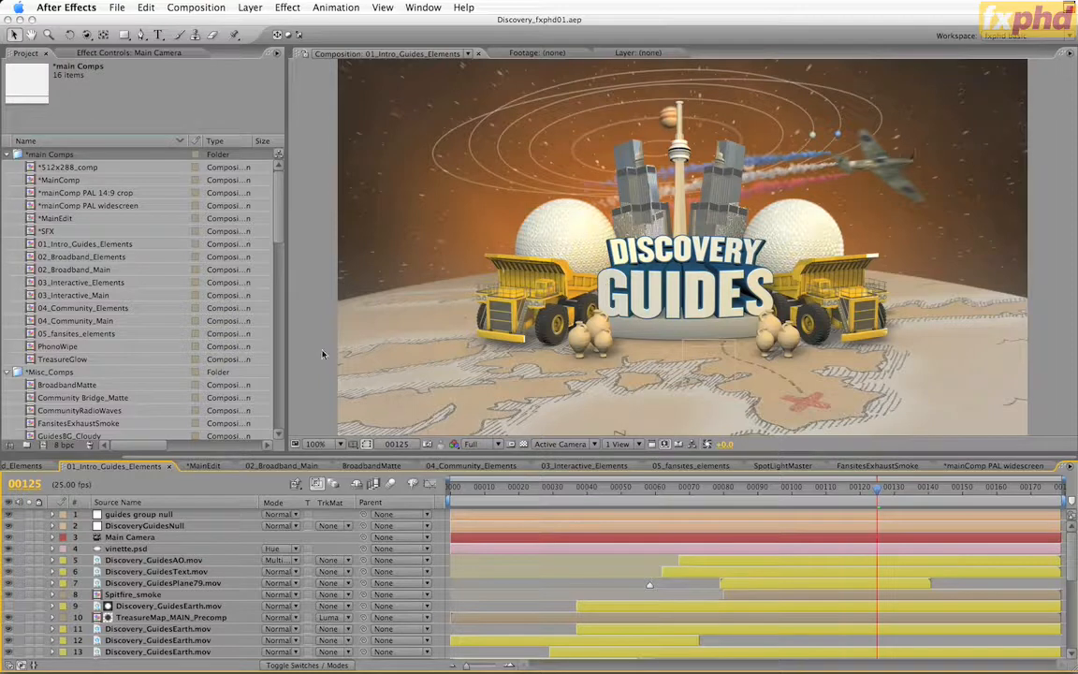
Show the animated properties of the Main Camera layer in 01_Intro_Guides_Elements
click(170, 541)
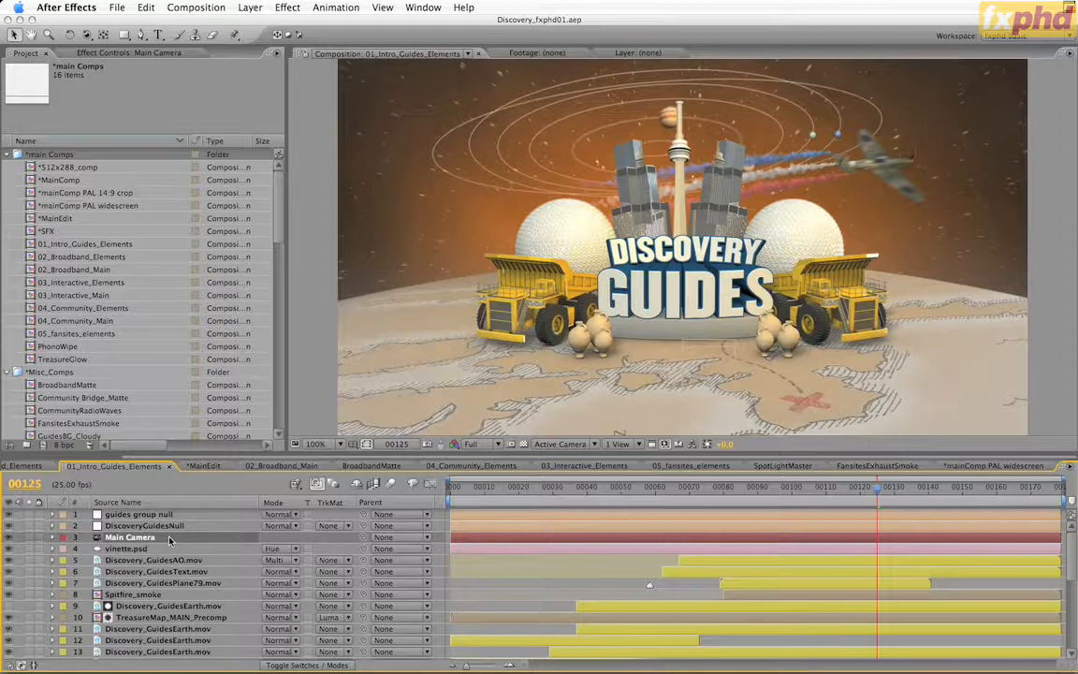
key(u)
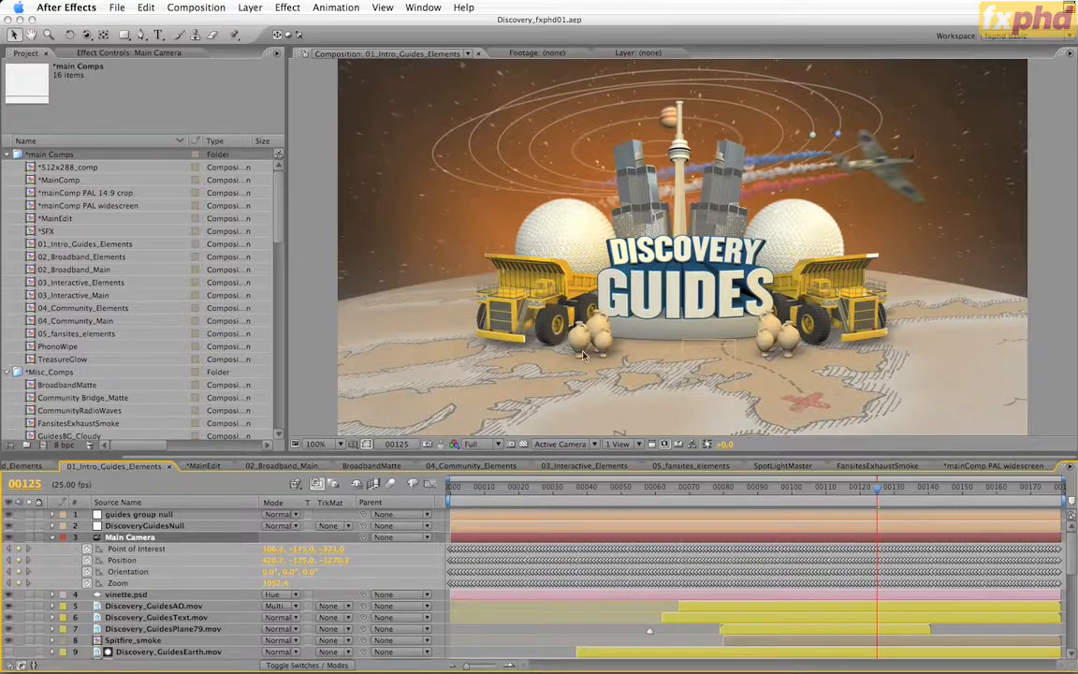
click(870, 318)
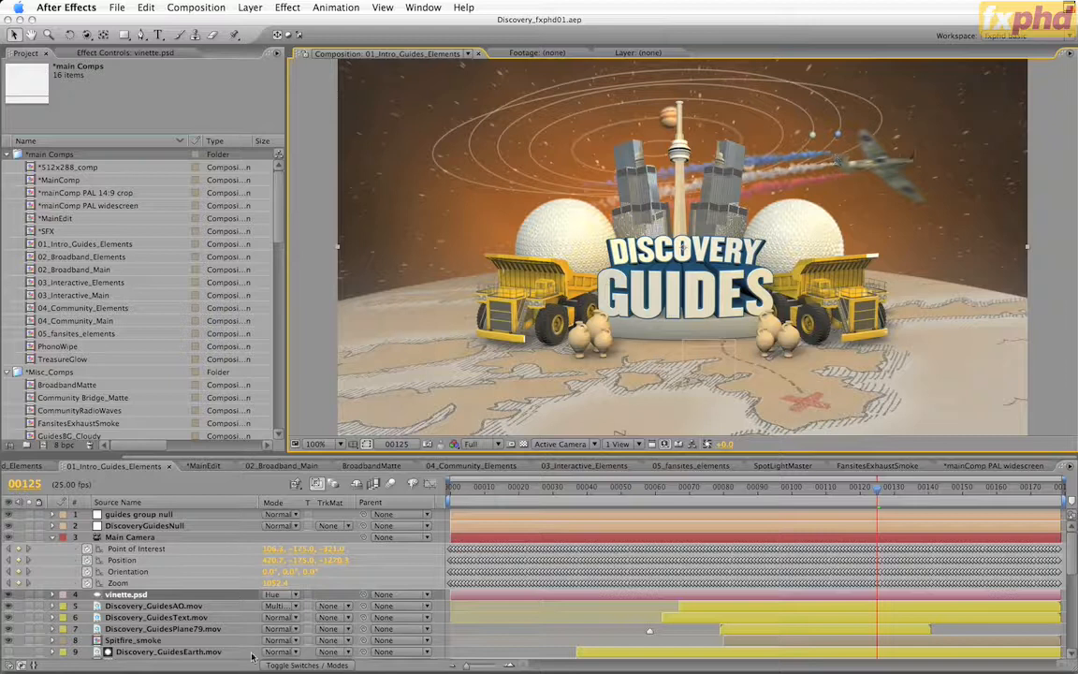
Open the Spitfire_smoke precomp and inspect its Main Camera keyframes, collapsing them again when done
click(140, 641)
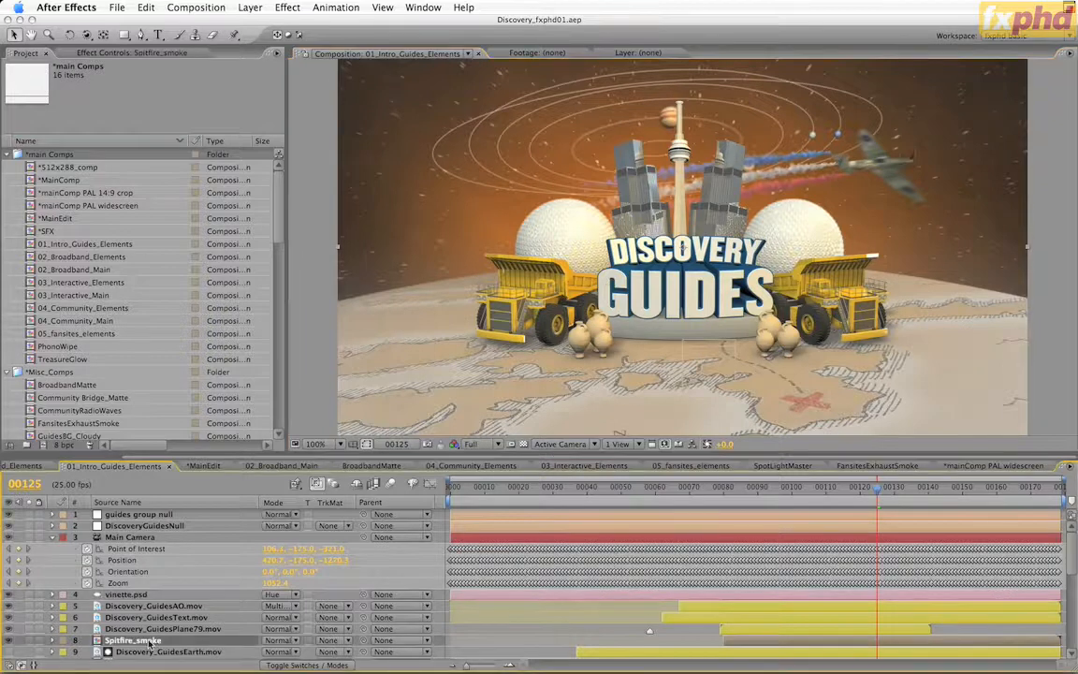
double_click(140, 641)
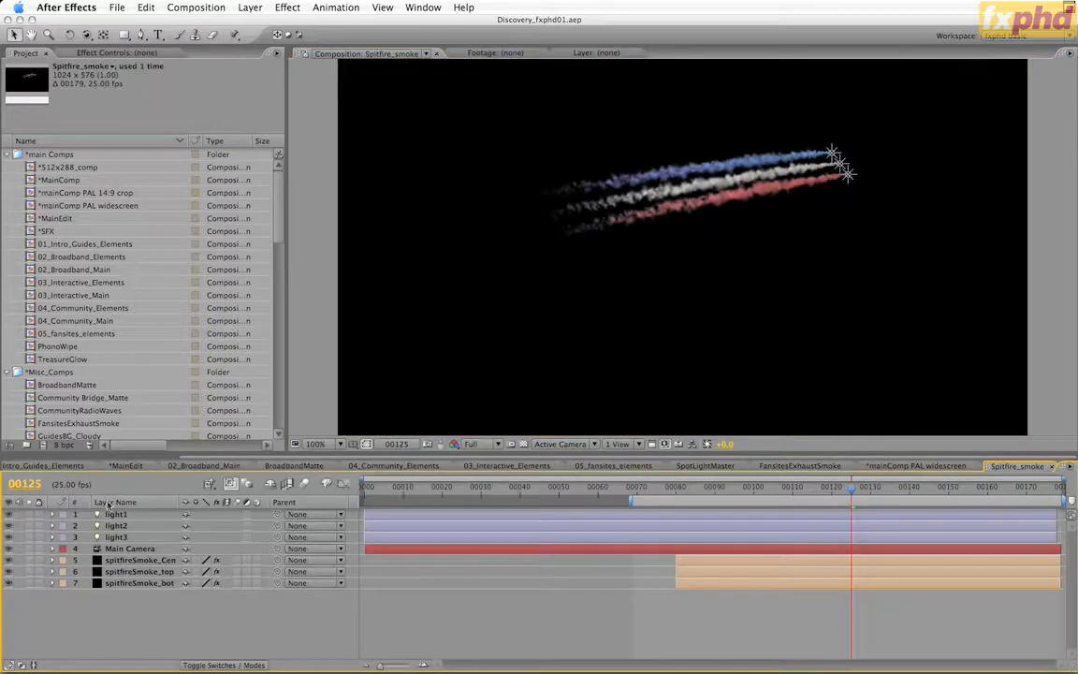
click(131, 550)
key(u)
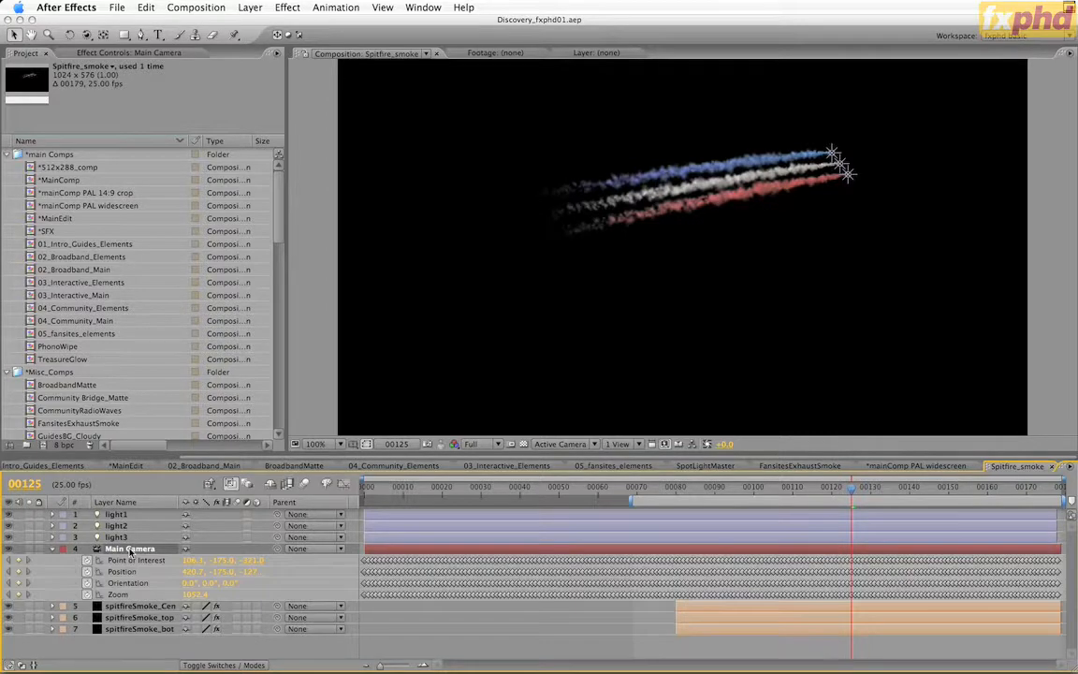
key(u)
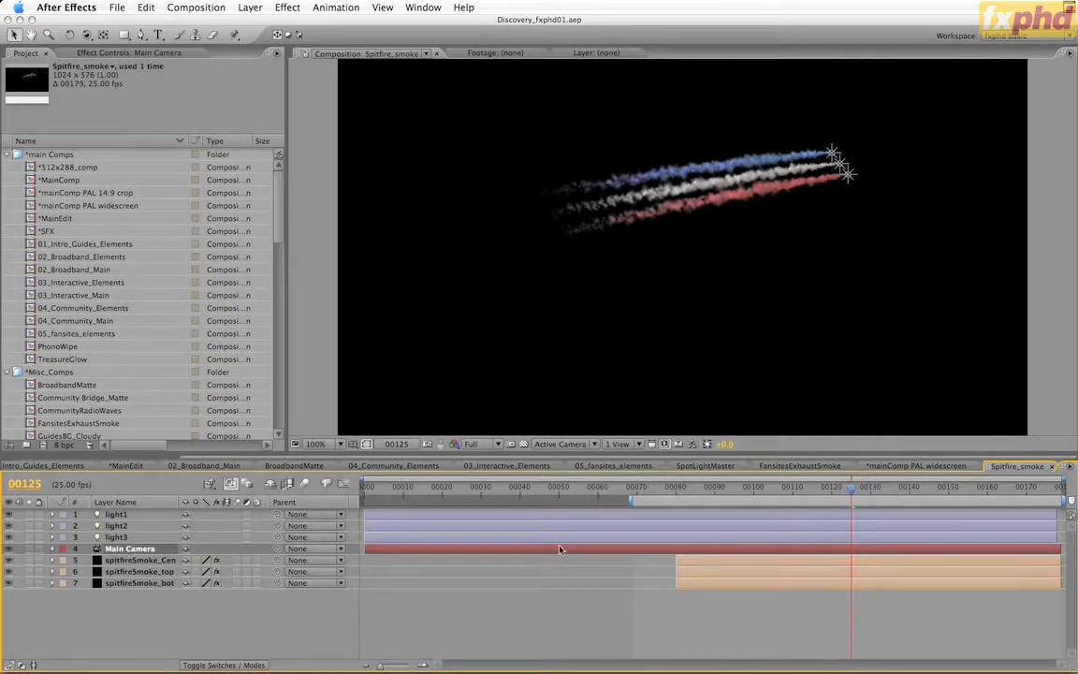
Scrub through the coloured smoke trails in the Spitfire_smoke comp, stopping at frame 118, and close the comp
drag(672, 491, 698, 494)
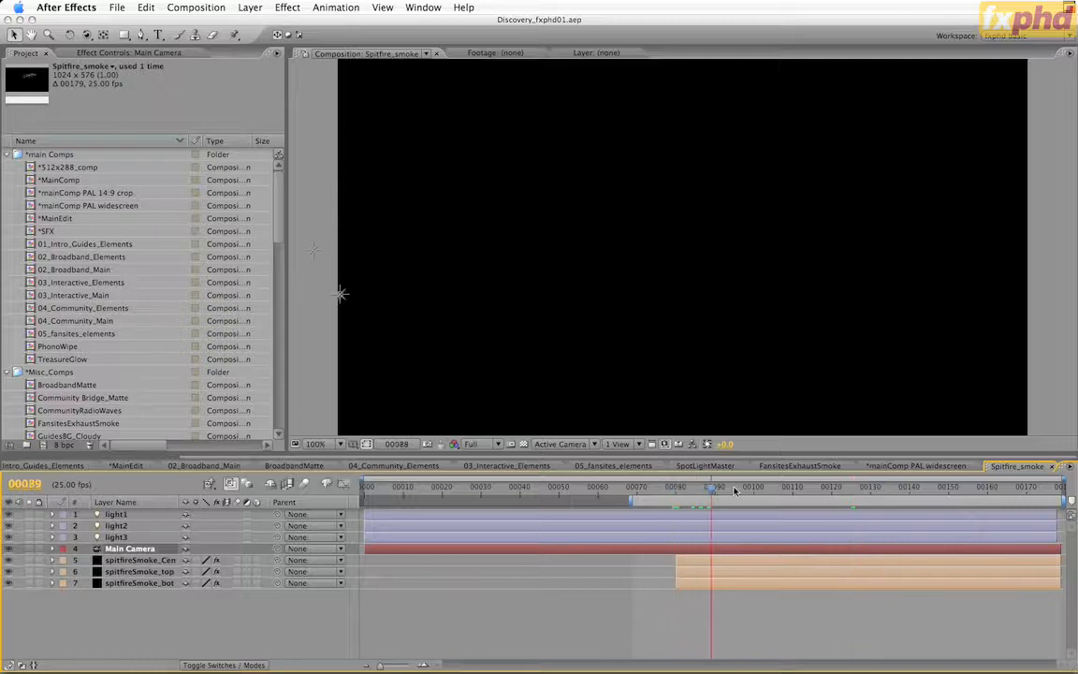
key(space)
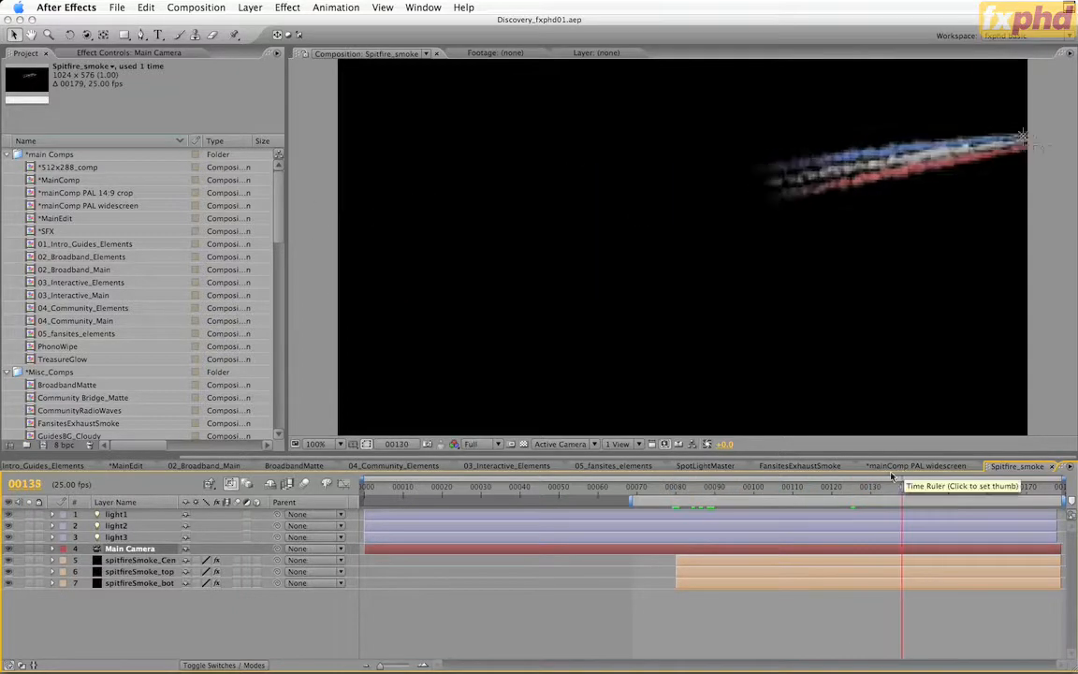
drag(892, 477, 825, 488)
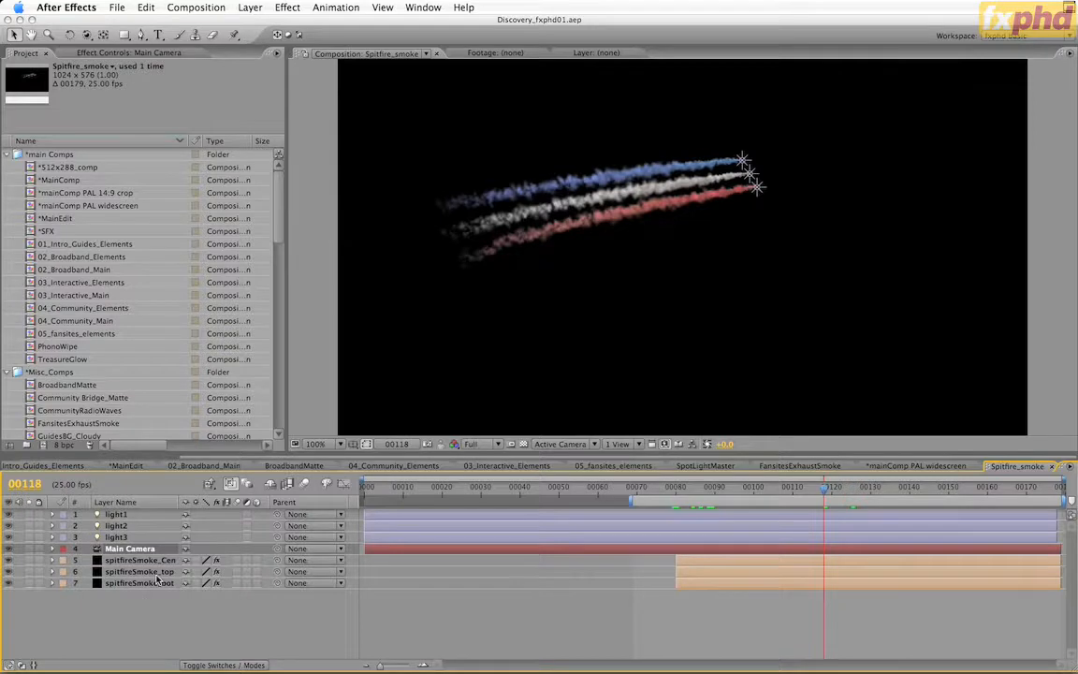
key(super+w)
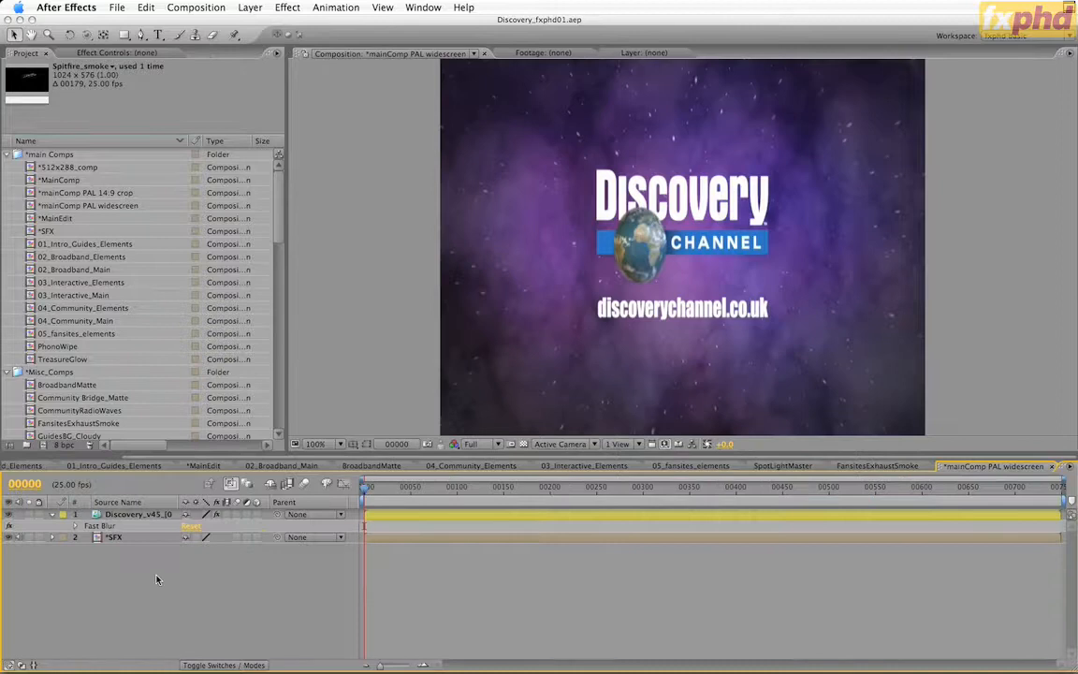
Collapse the Main Camera keyframes in 01_Intro_Guides_Elements and preview the comp from around frame 8
click(108, 465)
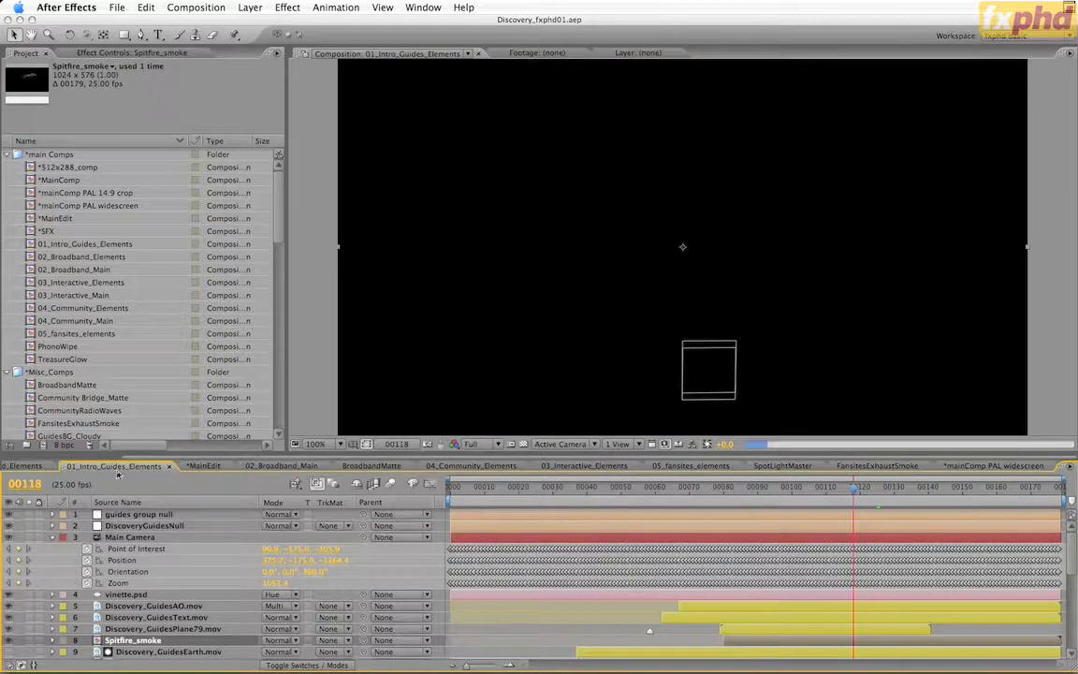
click(53, 539)
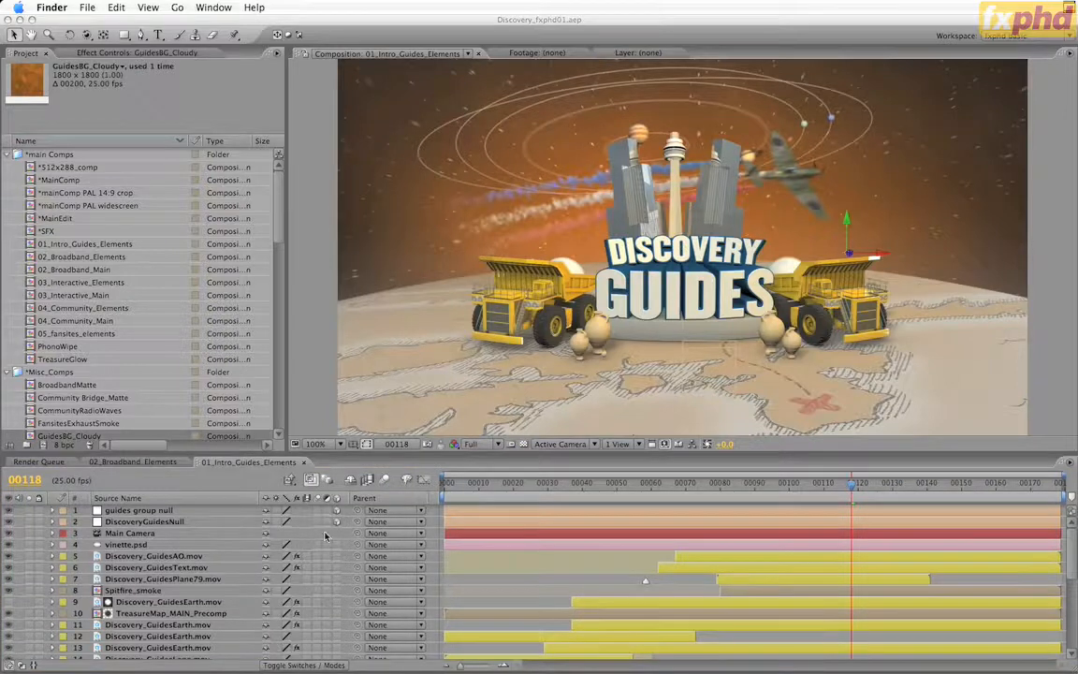
click(461, 486)
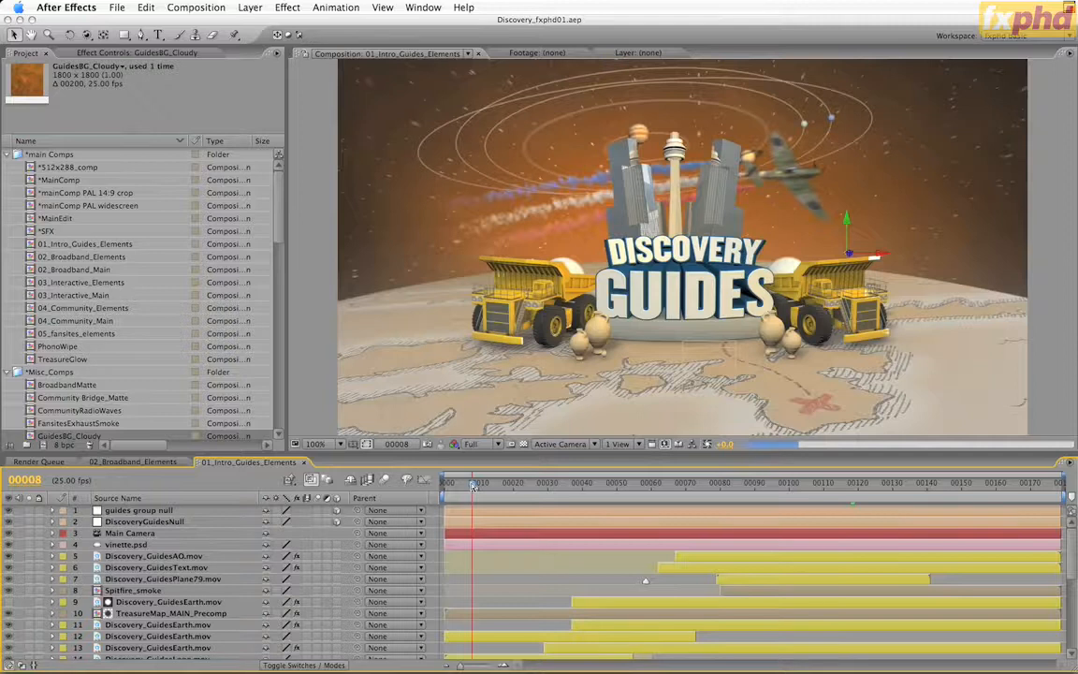
key(space)
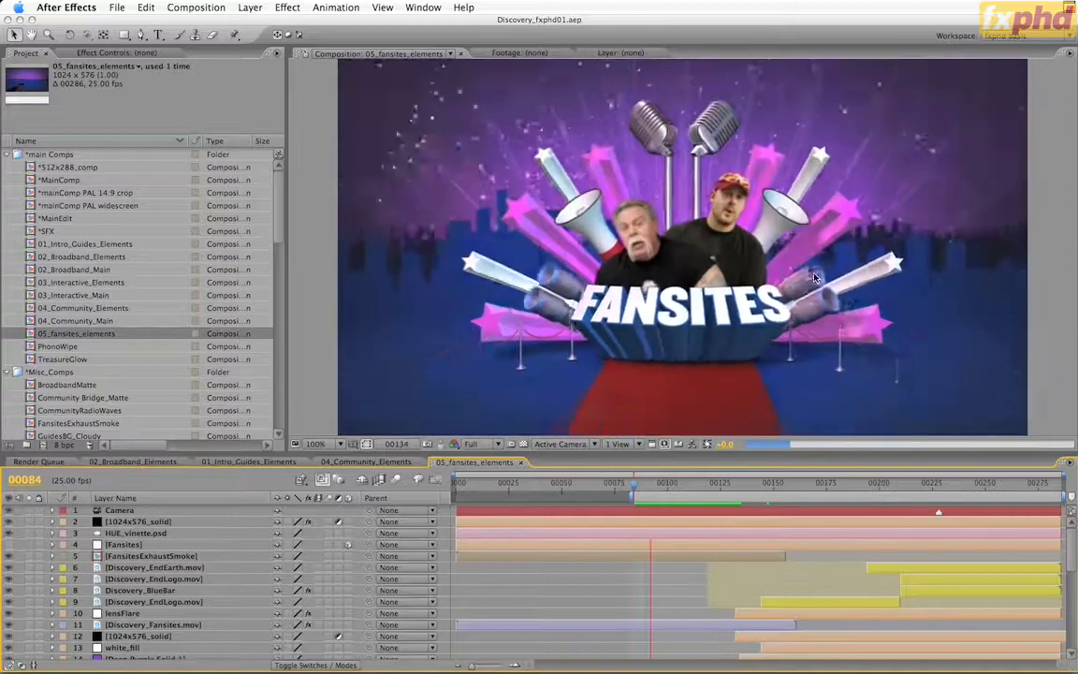
Open the FansitesExhaustSmoke precomp, scrub its smoke puffs to frame 102 and return to 05_fansites_elements
double_click(191, 558)
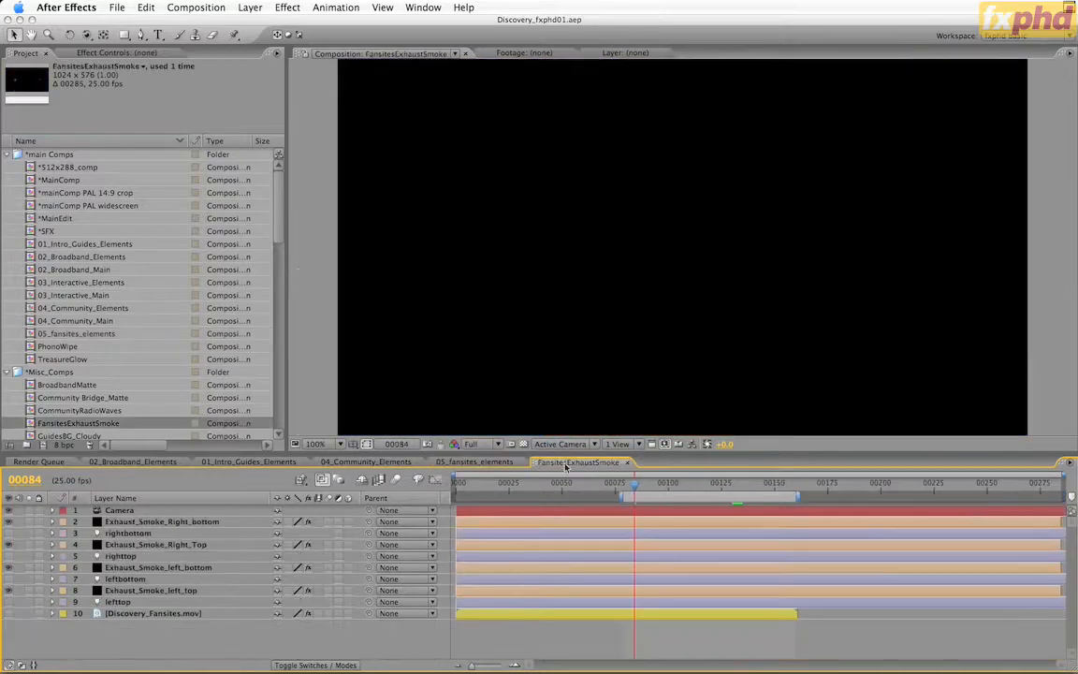
mouse_move(676, 489)
mouse_down()
mouse_move(746, 492)
mouse_move(558, 496)
mouse_move(724, 498)
mouse_move(666, 500)
mouse_up()
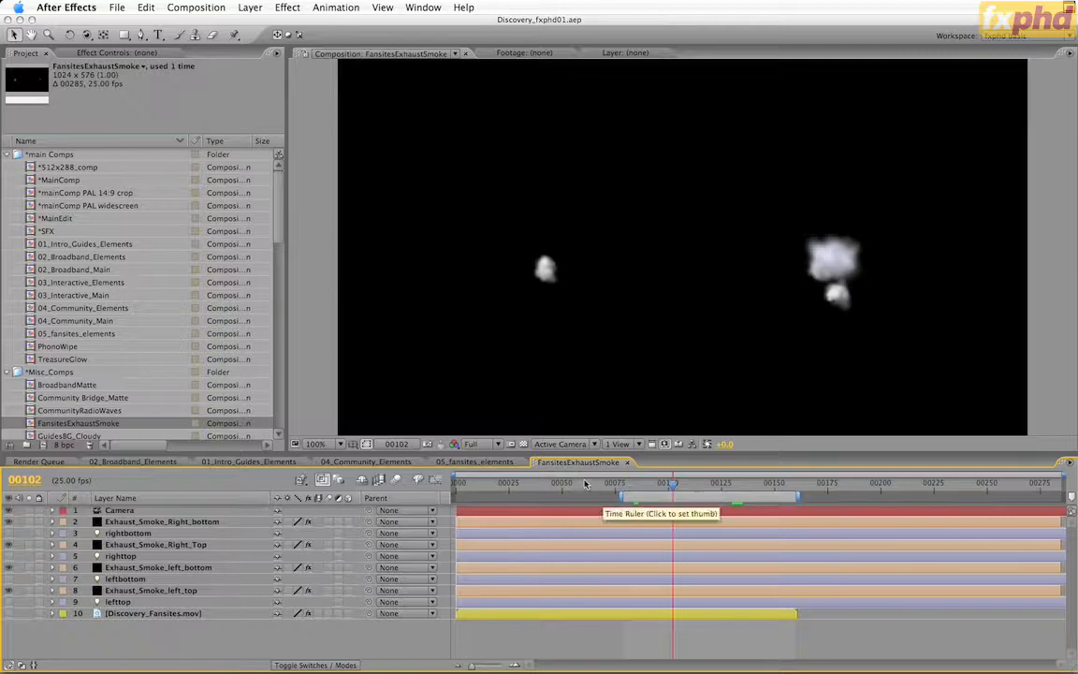
click(473, 462)
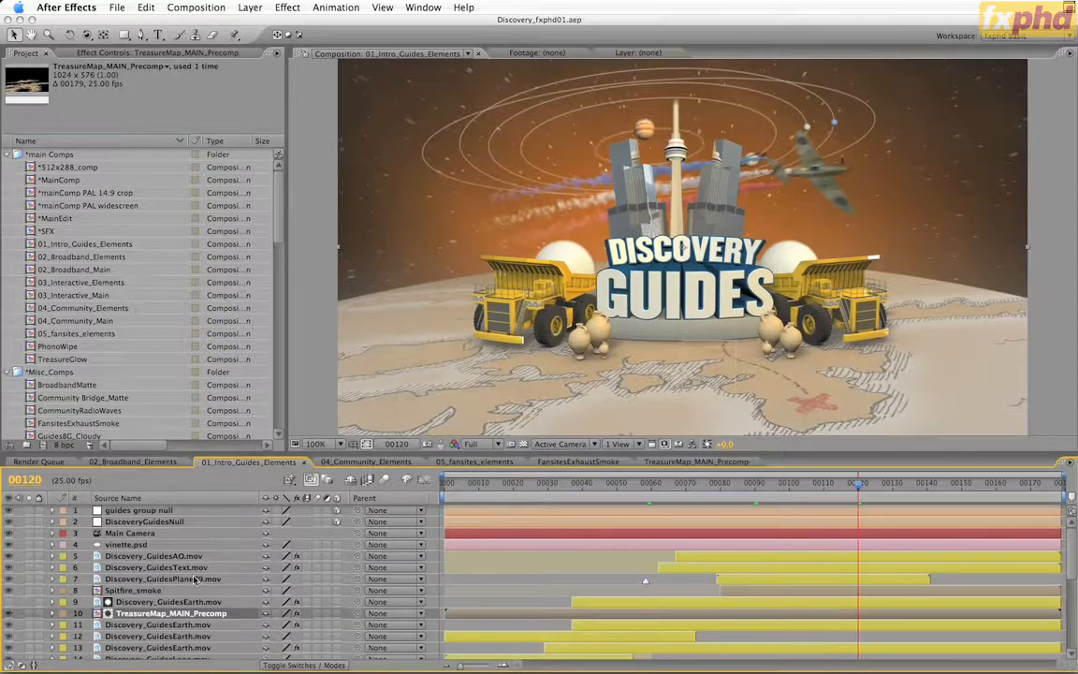
Inspect the Main Camera keyframes in TreasureMap_MAIN_Precomp at frame 120 and return to 01_Intro_Guides_Elements
click(688, 462)
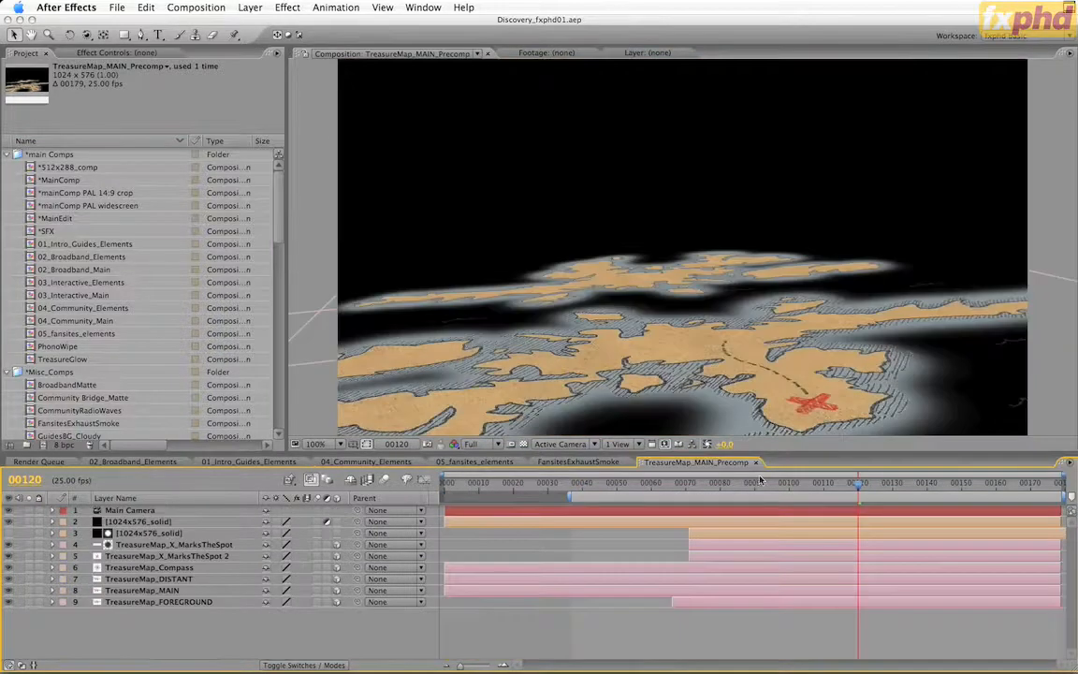
click(149, 510)
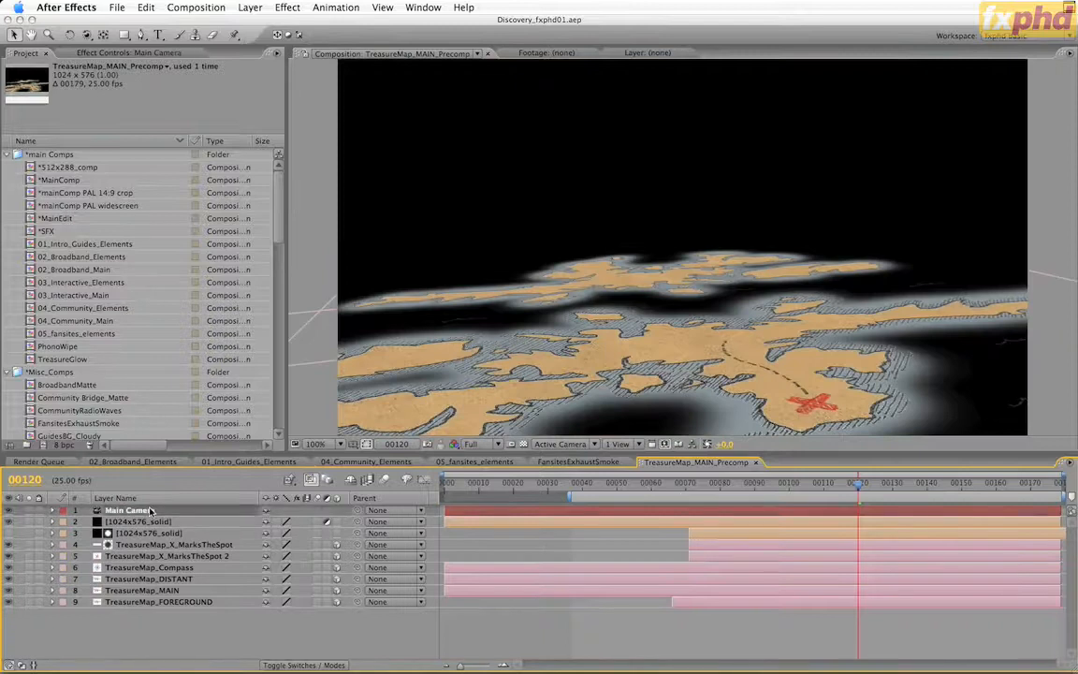
key(u)
key(u)
mouse_move(861, 485)
mouse_down()
mouse_move(639, 502)
mouse_move(749, 505)
mouse_move(622, 507)
mouse_move(862, 508)
mouse_up()
click(219, 464)
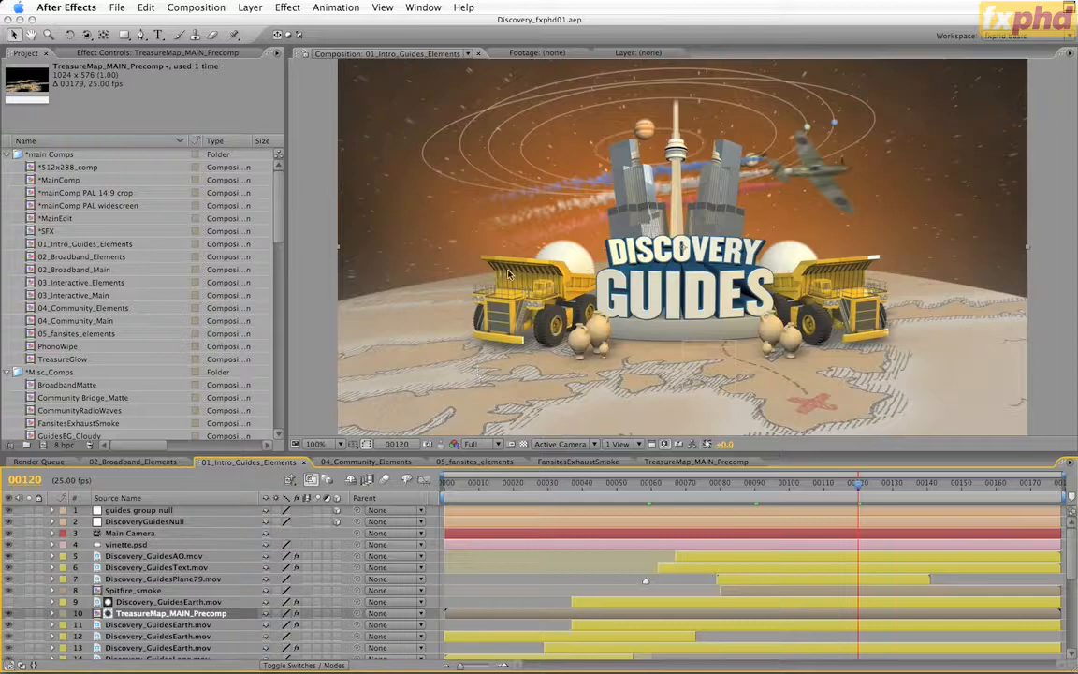
View the Discovery_GuidesAO.mov pass in isolation, and compare the full composite with that layer hidden and shown
click(29, 556)
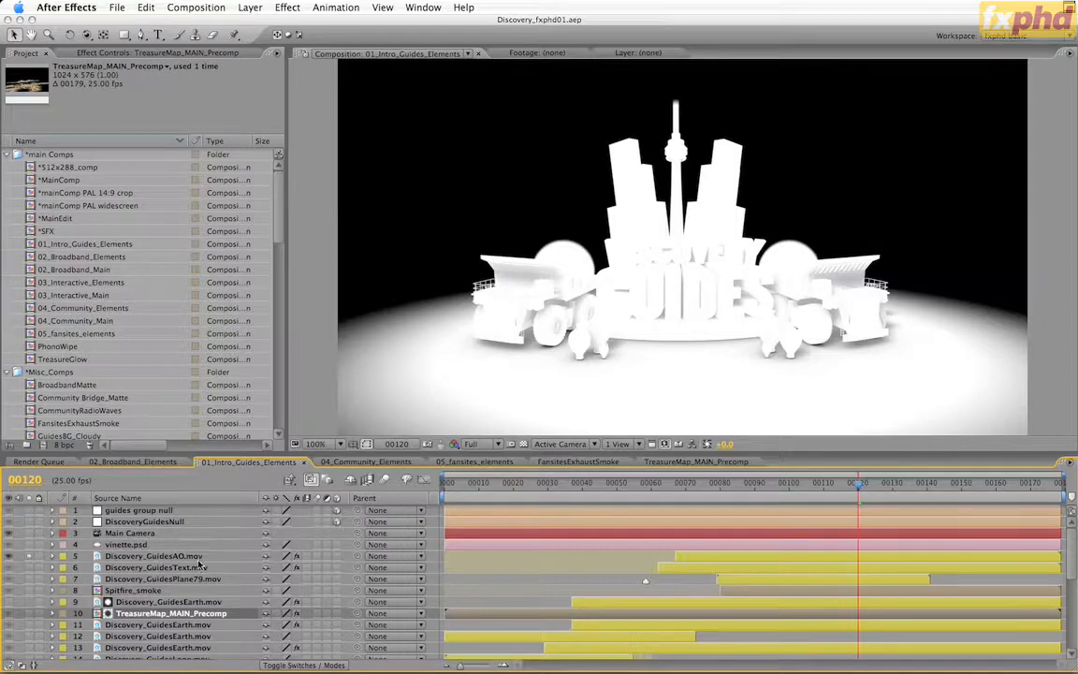
click(31, 558)
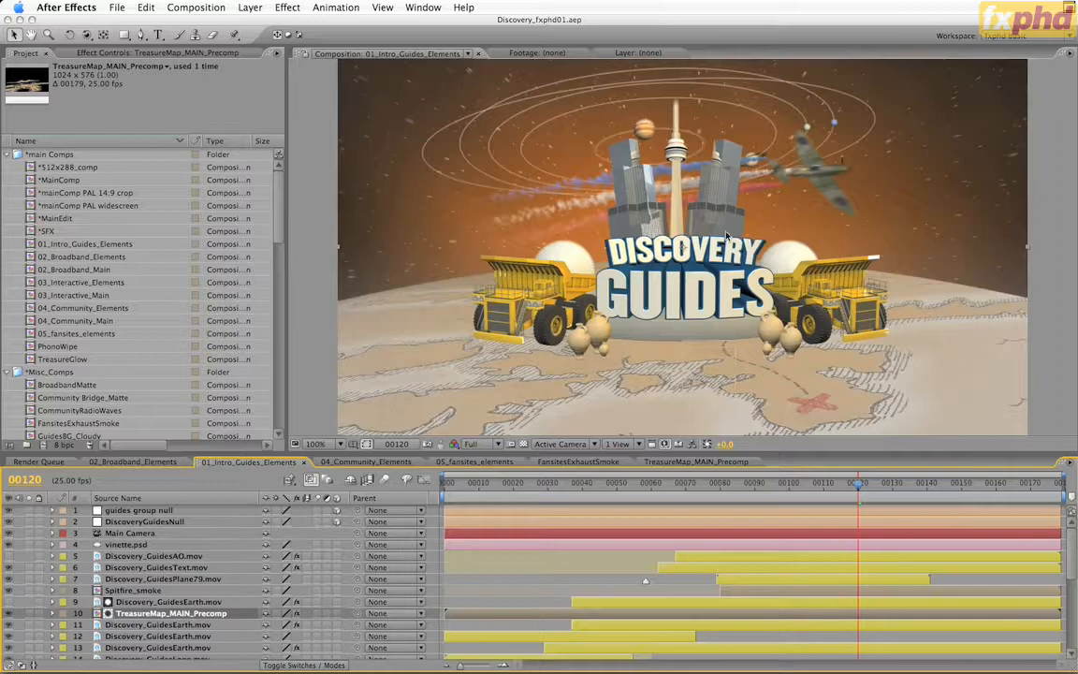
click(179, 557)
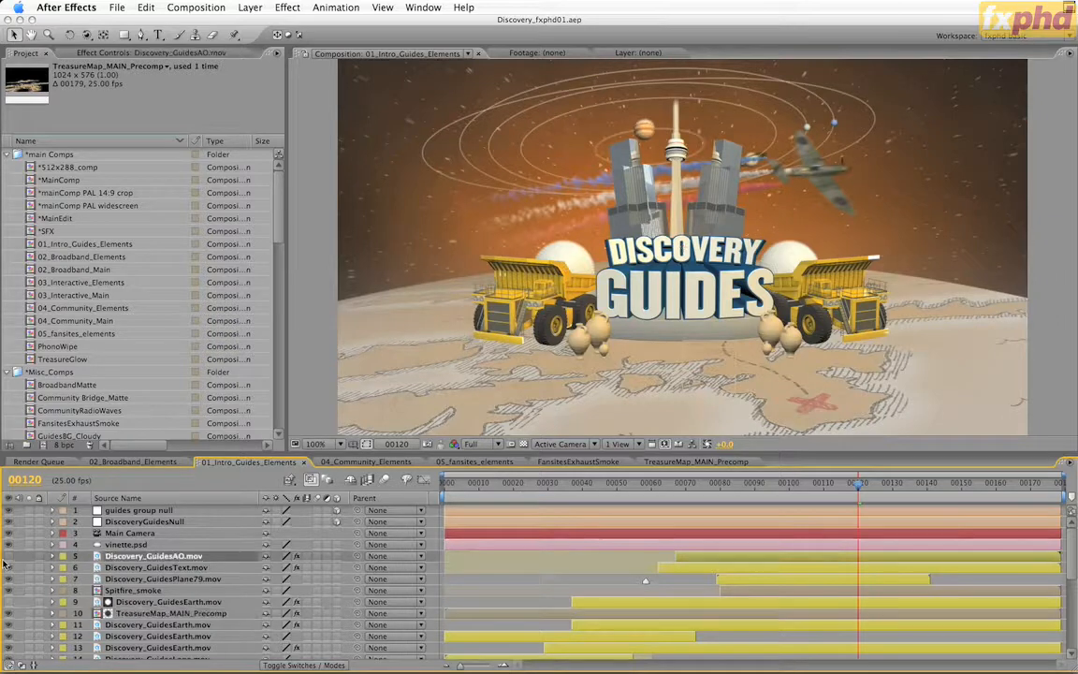
click(8, 557)
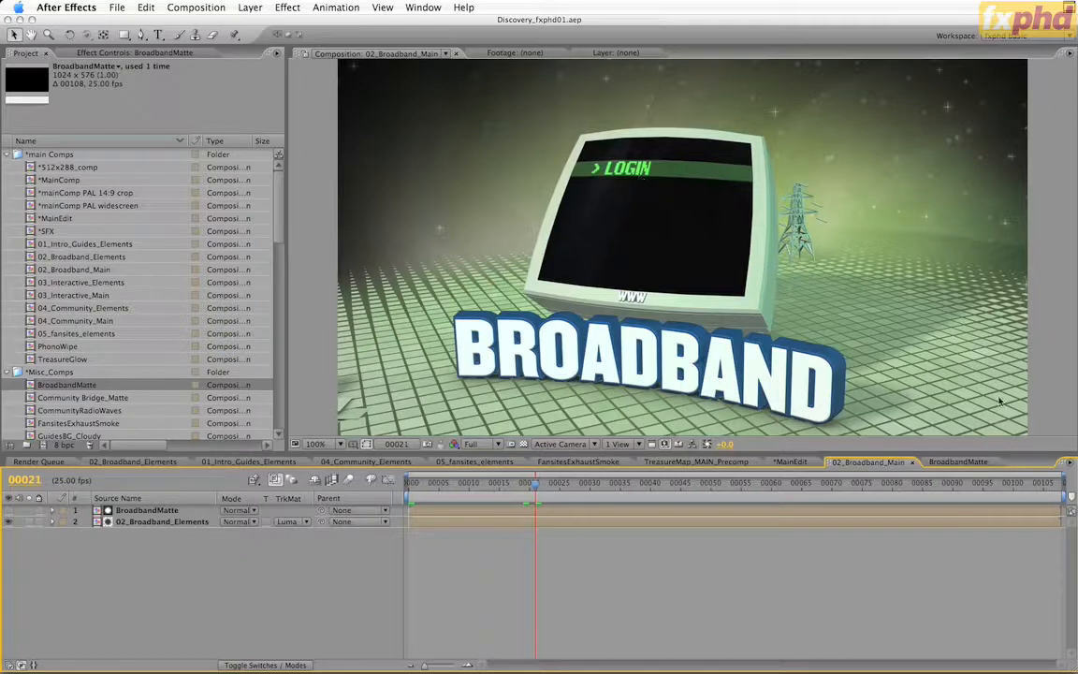
Scrub the opening frames of the BroadbandMatte comp and move *MainEdit to the start of its 05_fansites_elements layer
click(947, 462)
click(412, 484)
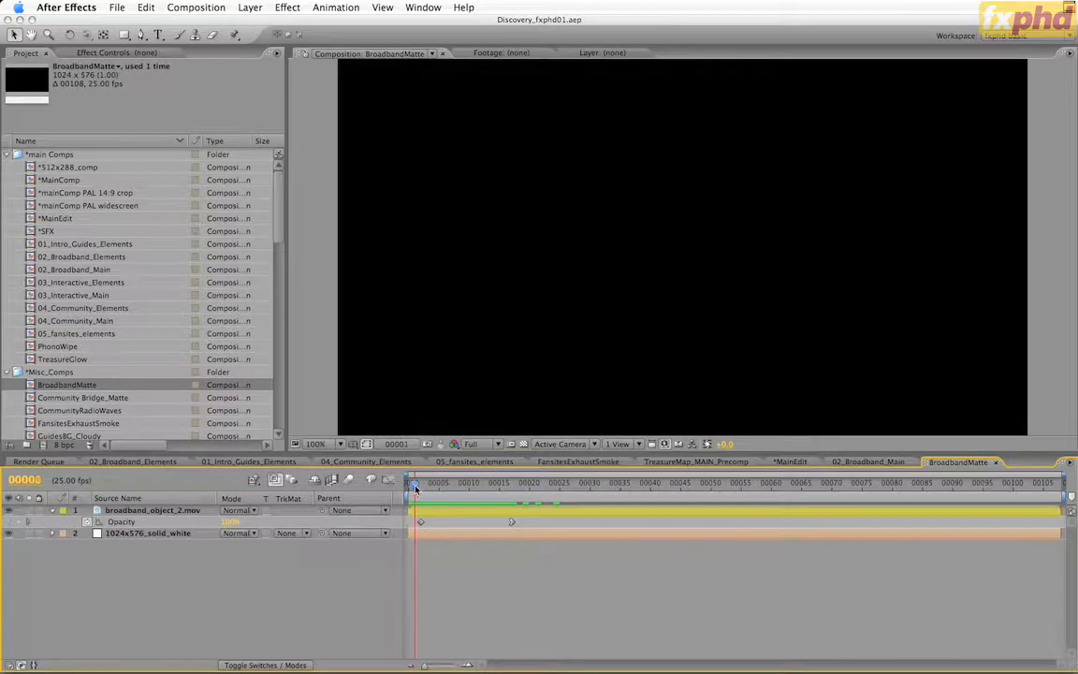
mouse_move(412, 484)
mouse_down()
mouse_move(518, 490)
mouse_move(414, 489)
mouse_move(525, 506)
mouse_move(469, 490)
mouse_move(417, 493)
mouse_up()
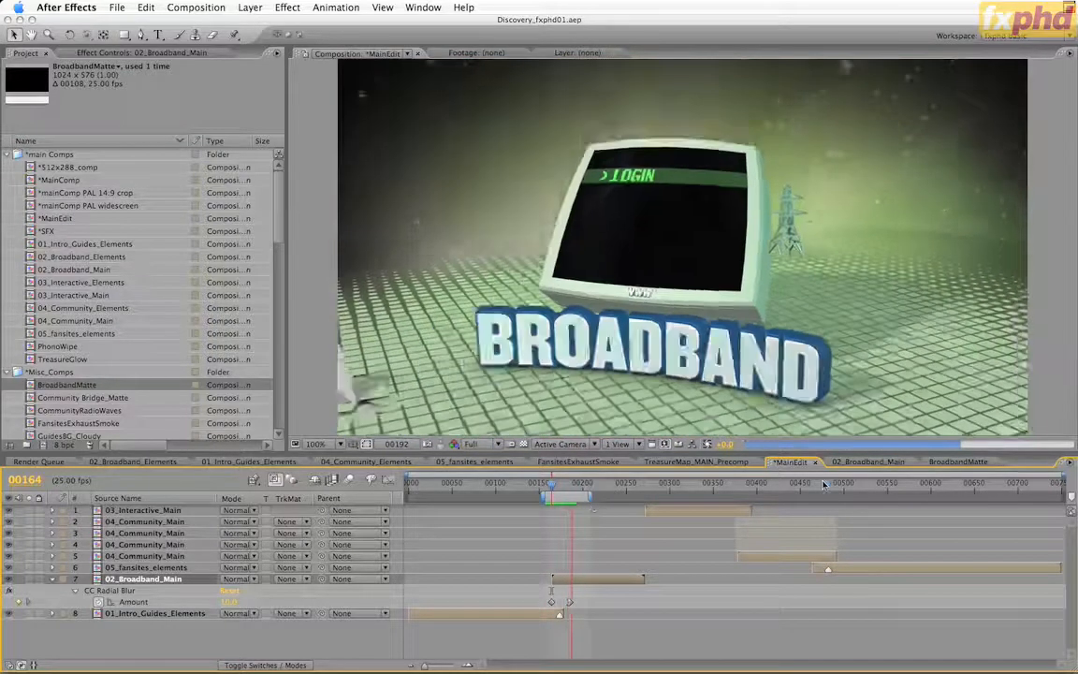
click(824, 483)
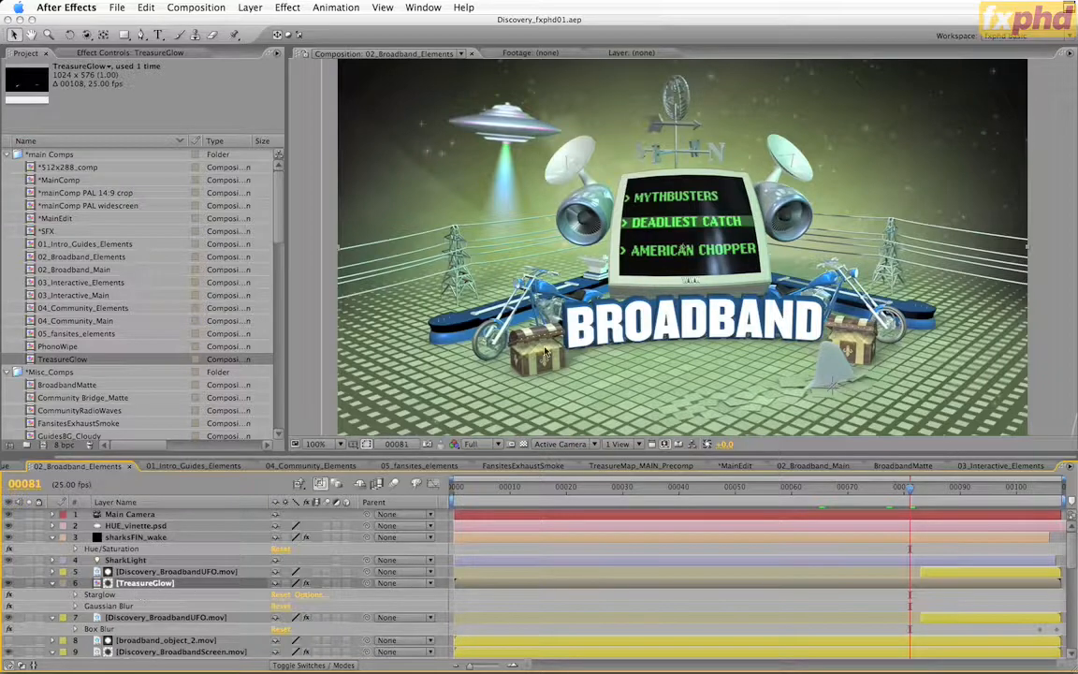
Check the Starglow effect on TreasureGlow, and open that precomp to view its broadband_object_1.mov matte before hiding it again
click(111, 597)
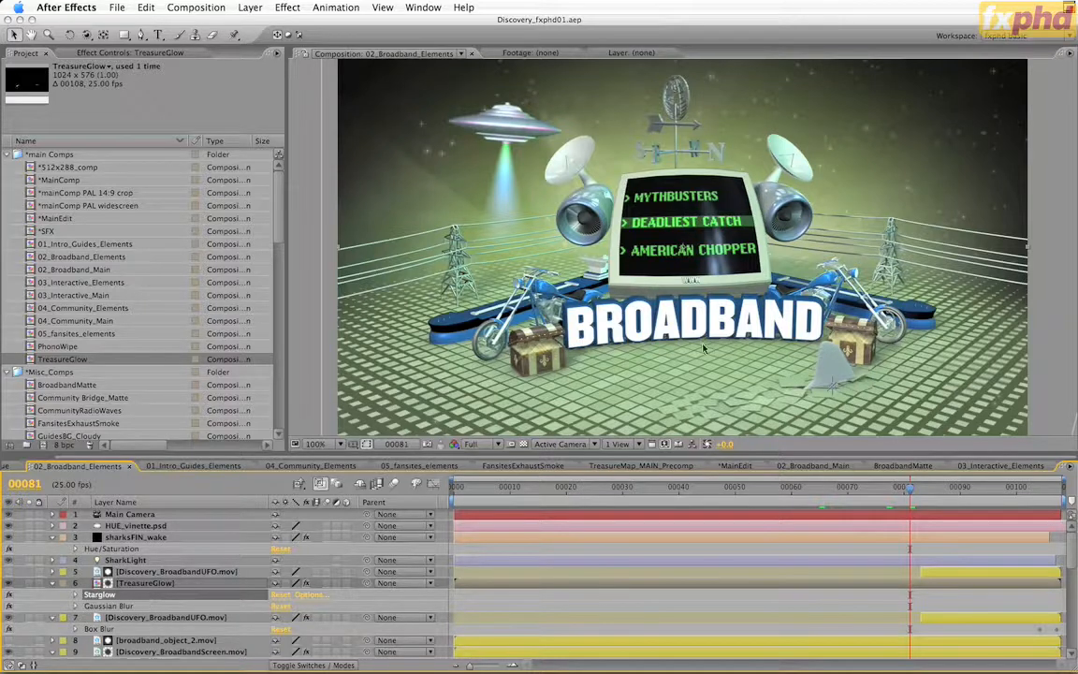
double_click(148, 583)
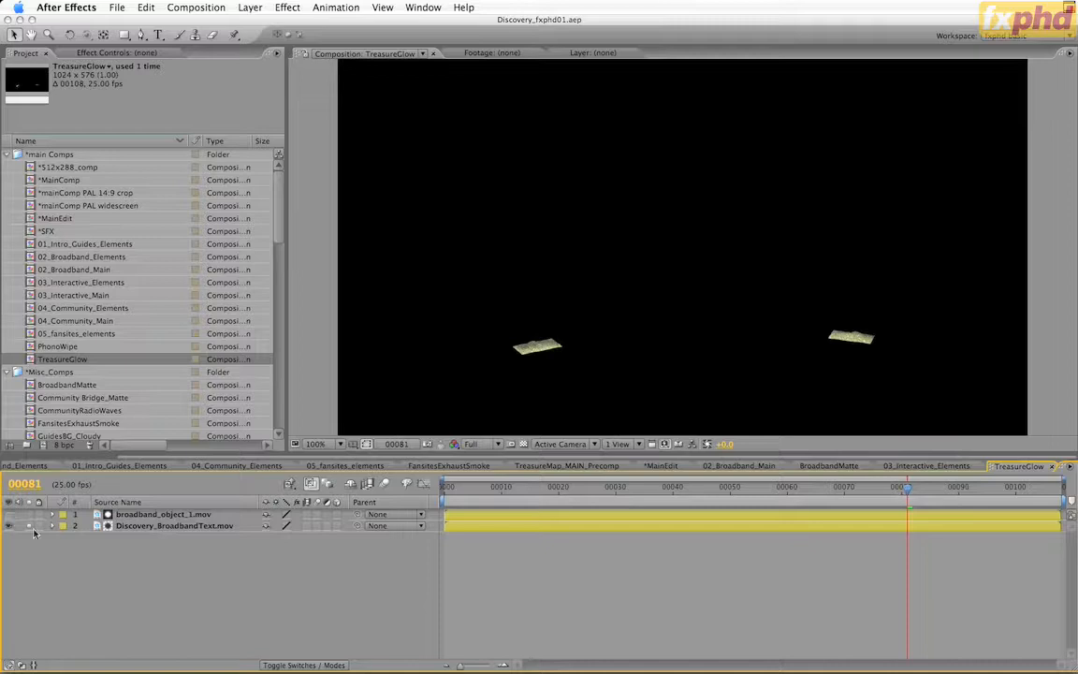
click(10, 514)
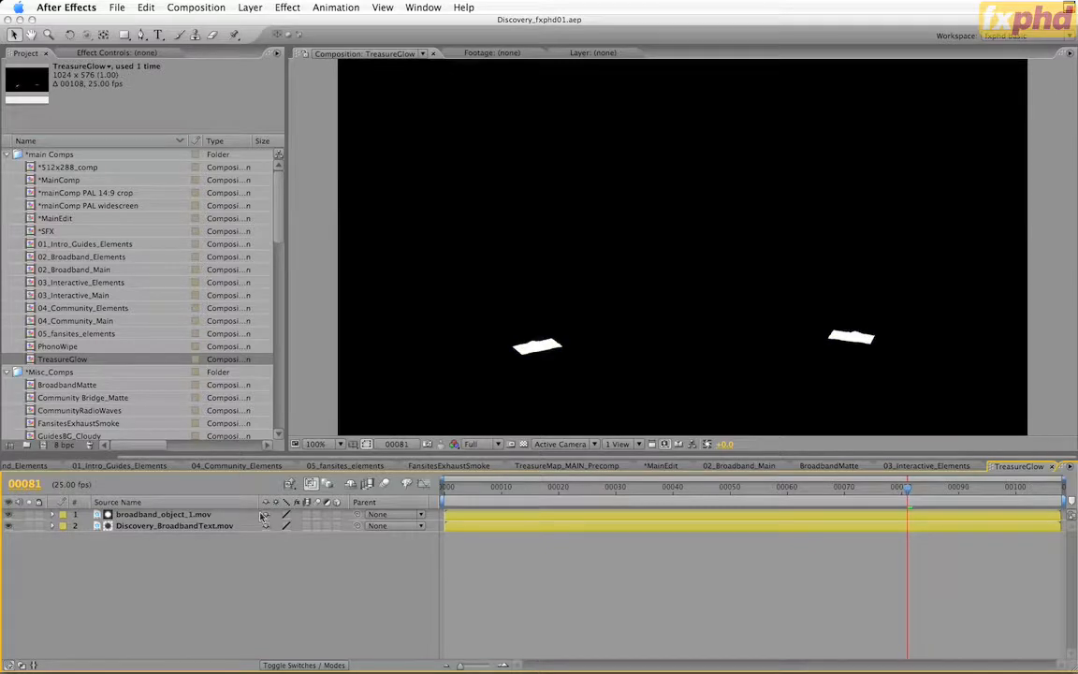
click(12, 515)
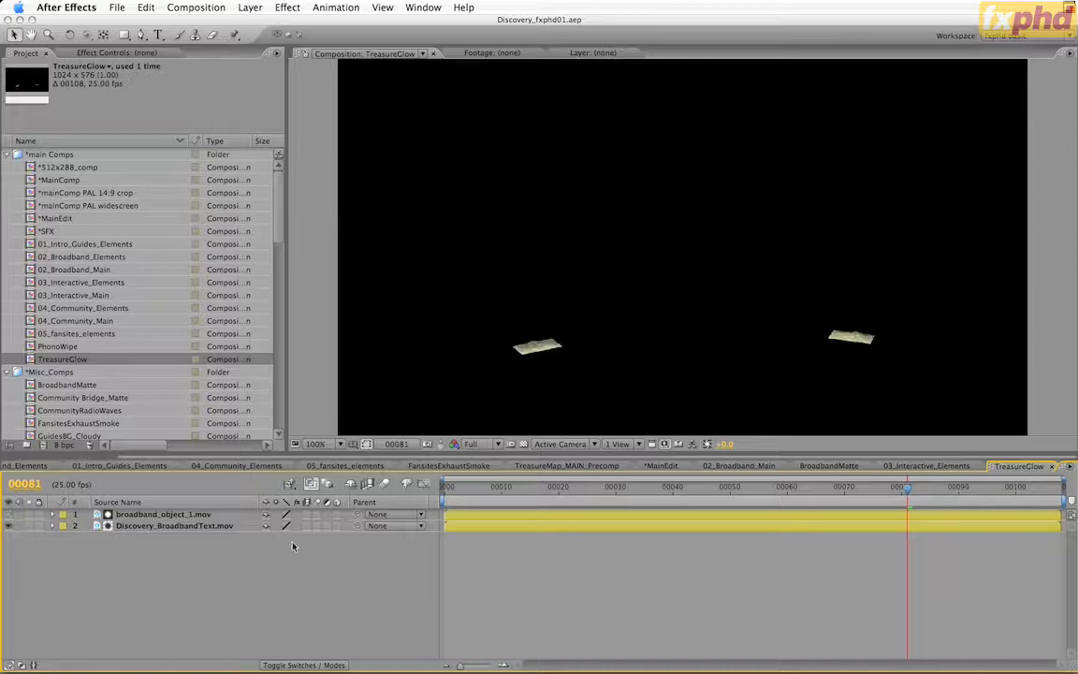
Show the layer mode columns and set Discovery_BroadbandText.mov to No Track Matte
key(F4)
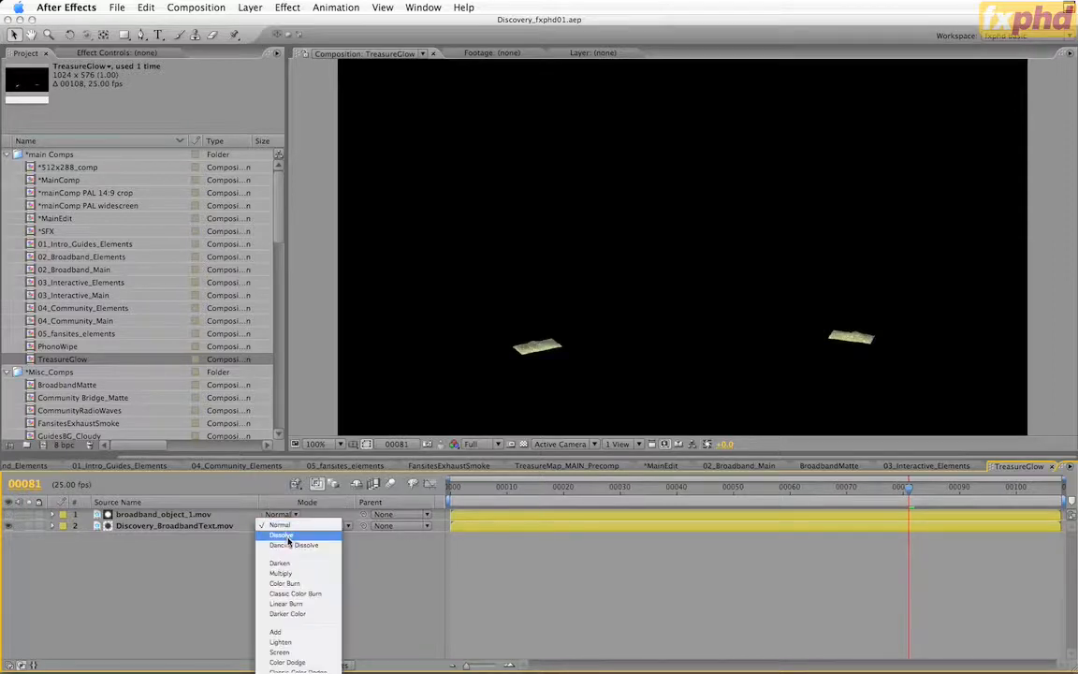
click(161, 488)
click(320, 526)
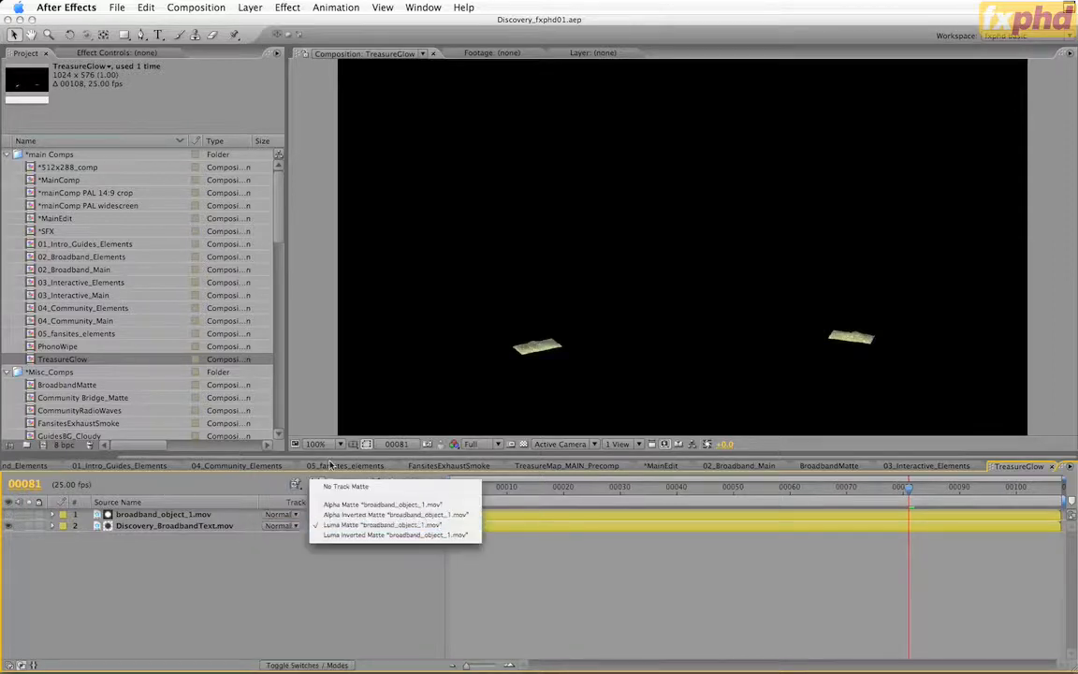
click(351, 486)
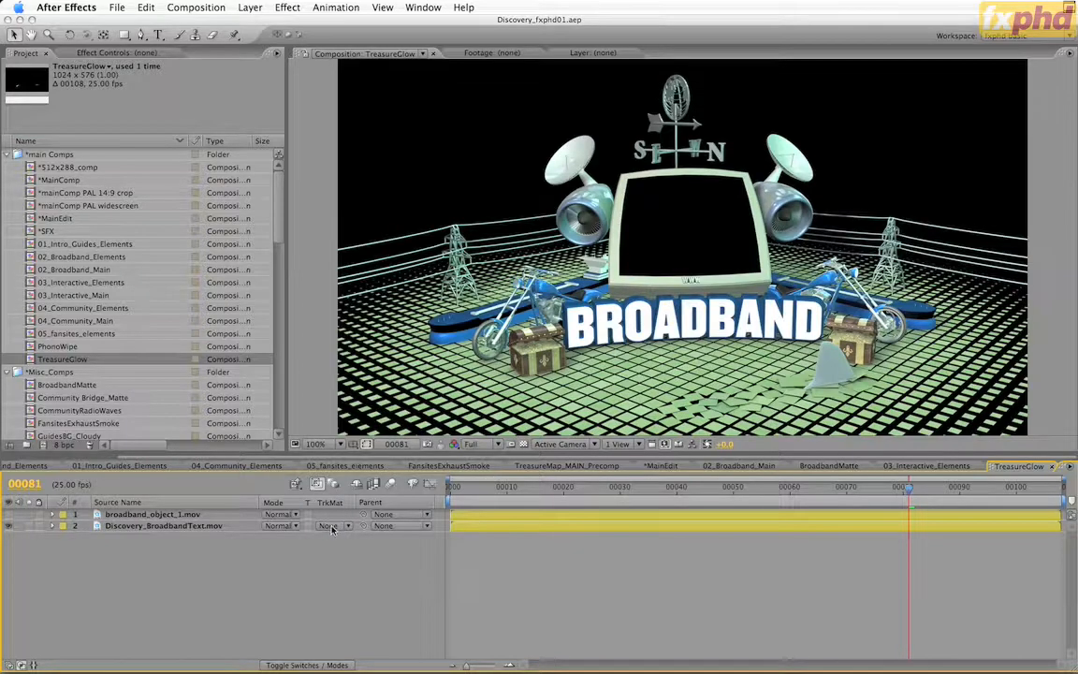
Undo the removal of the track matte from Discovery_BroadbandText.mov in the TreasureGlow comp
key(super+z)
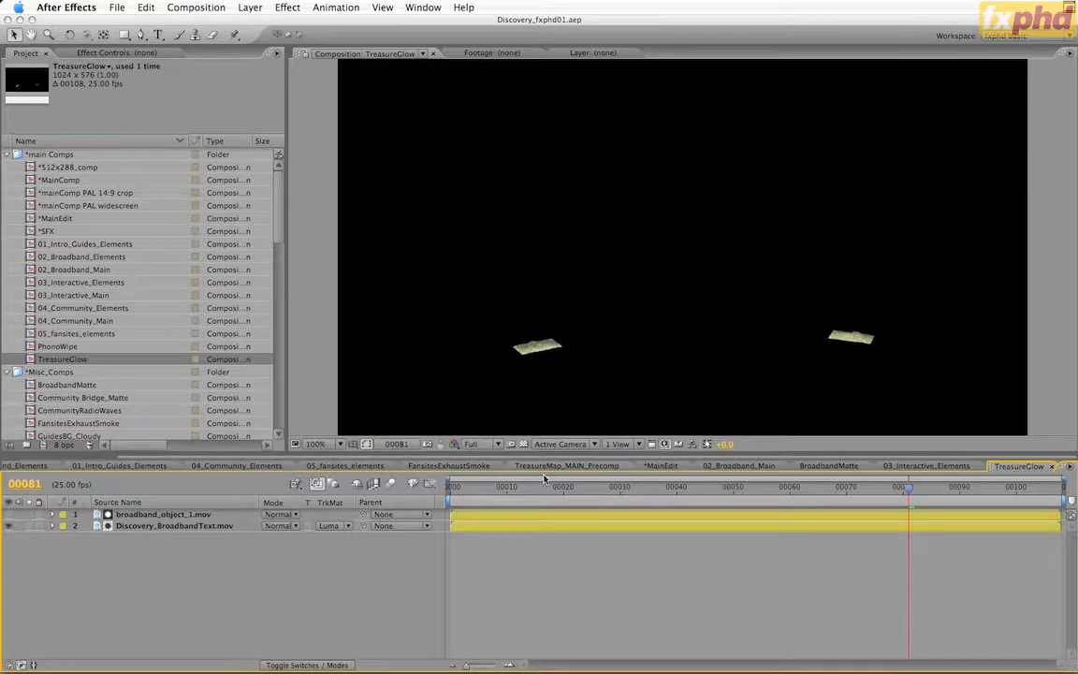
click(38, 466)
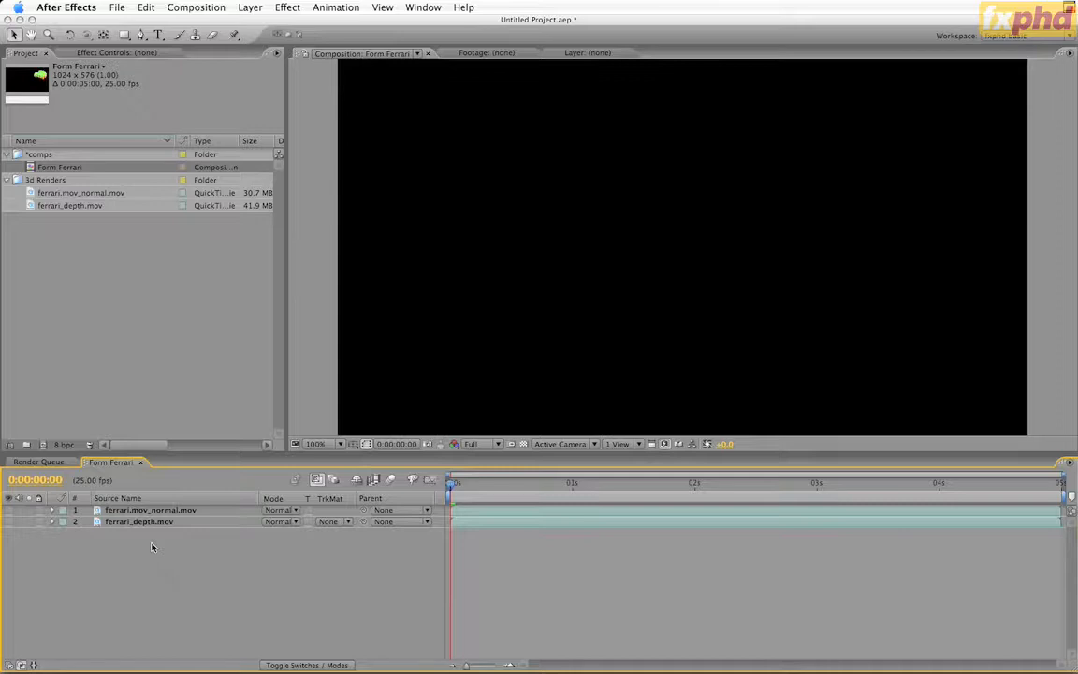
Show the ferrari_depth.mov layer, scrub through its full length, return to the first frame and hide it again
click(142, 522)
click(8, 525)
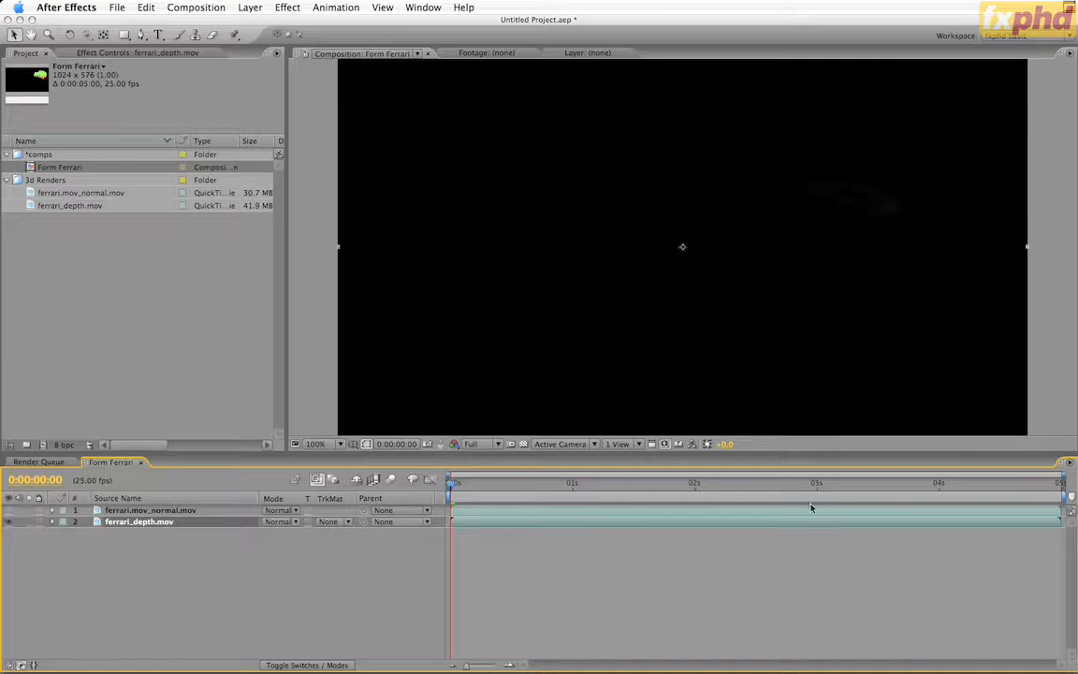
drag(453, 484, 1059, 486)
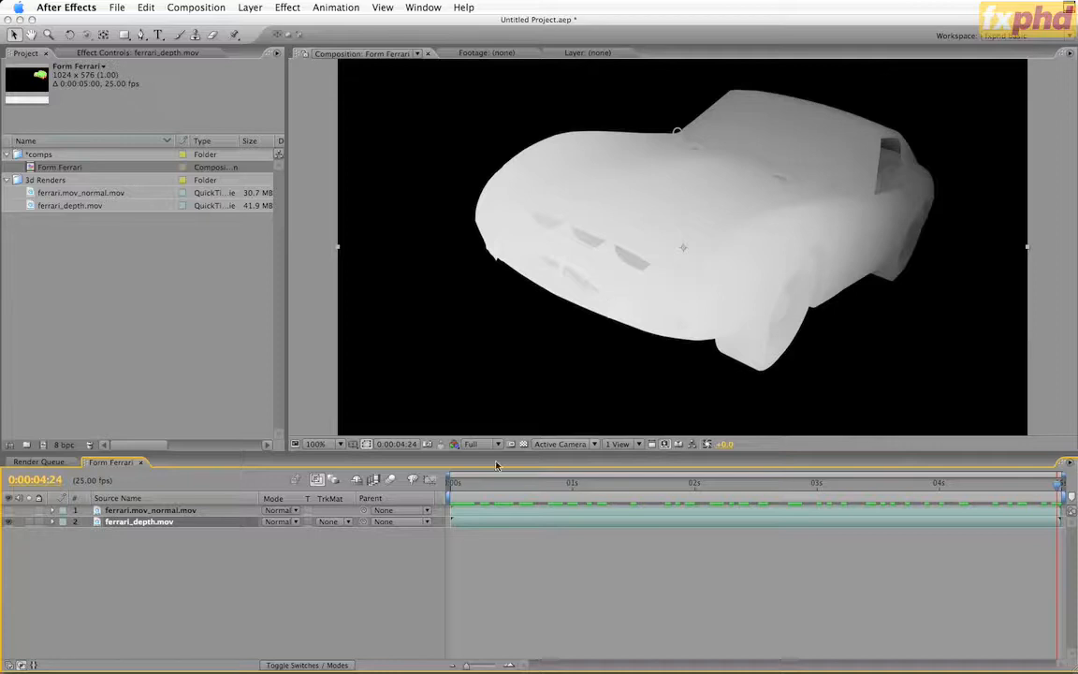
drag(475, 487, 141, 570)
click(26, 554)
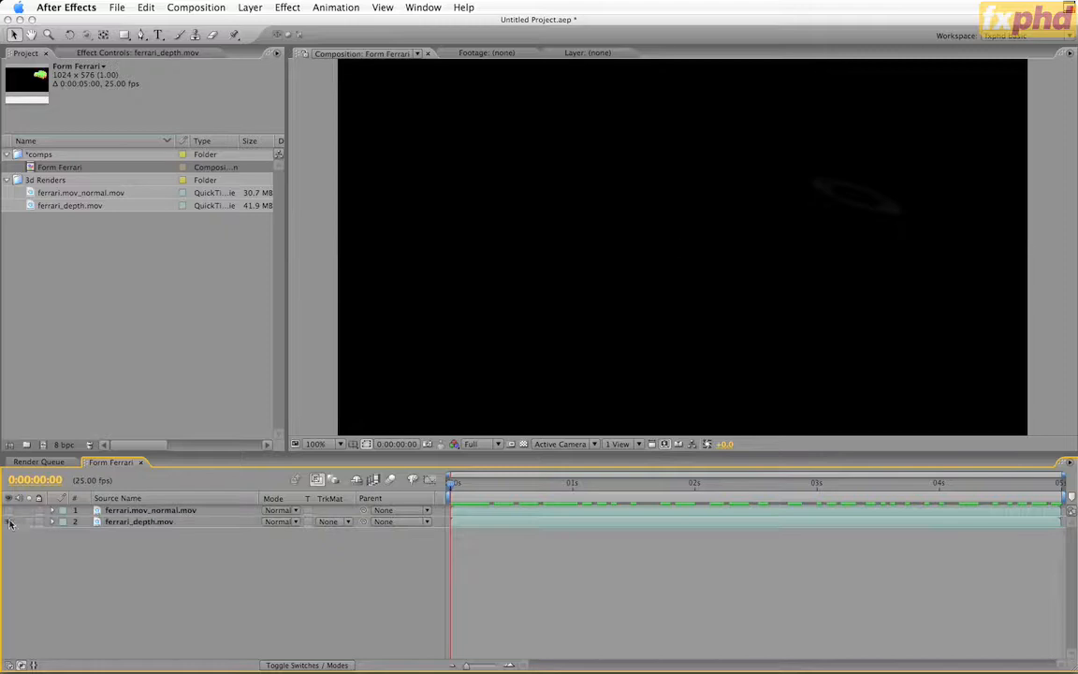
click(9, 522)
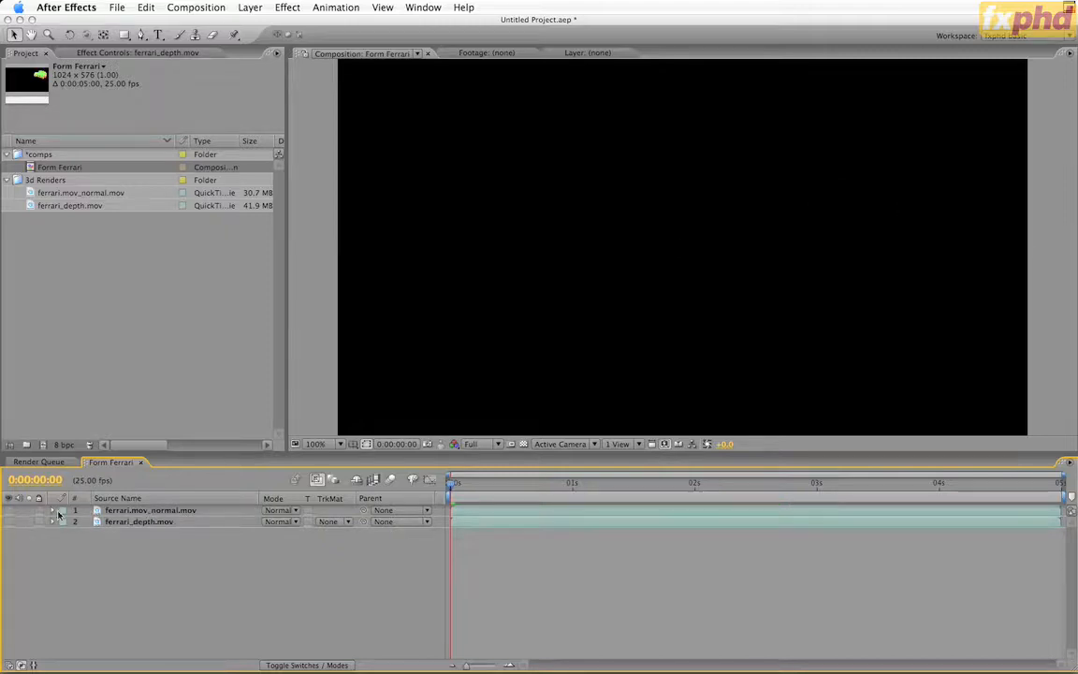
Show the ferrari.mov_normal.mov layer and scrub to 0:00:01:15 and back to the first frame to examine the normal pass
click(9, 510)
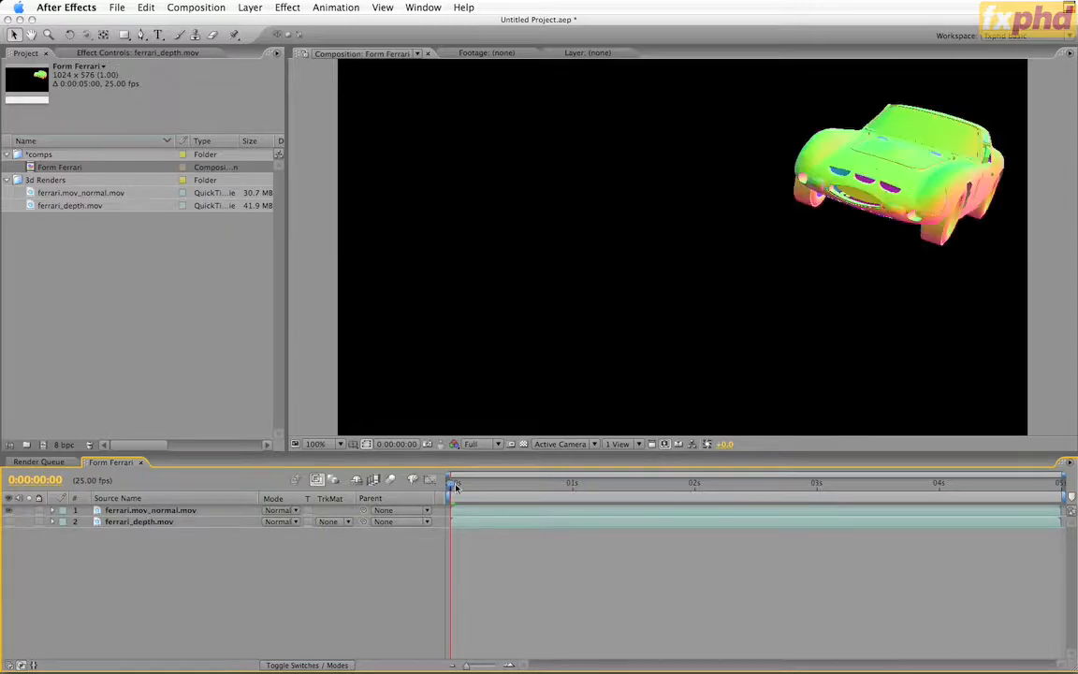
drag(468, 486, 646, 491)
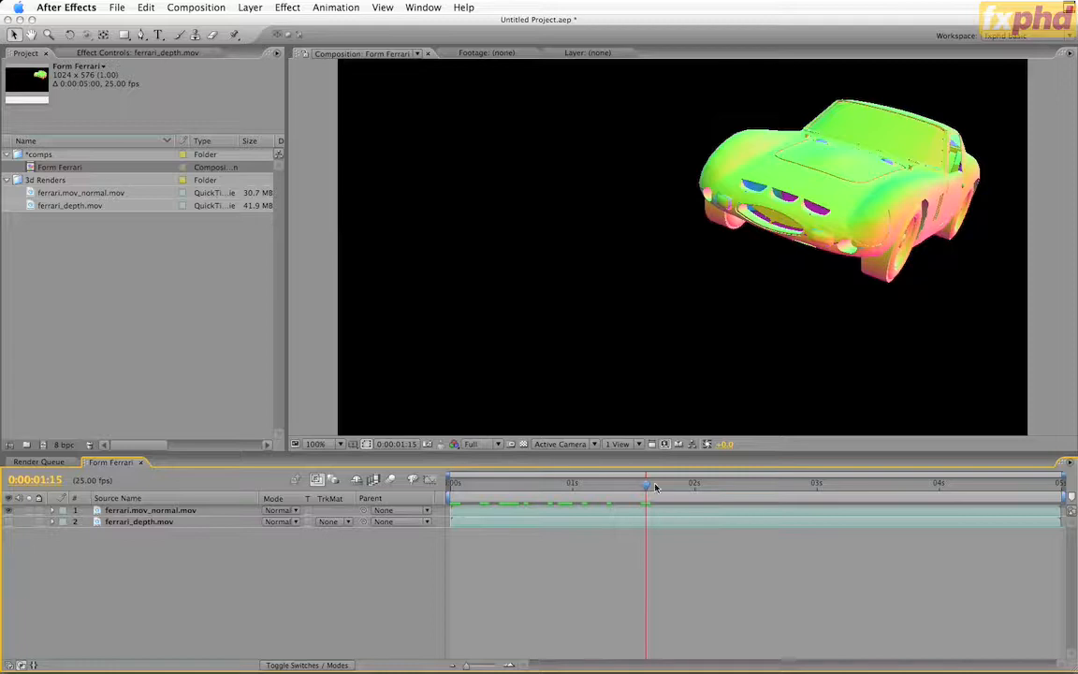
drag(646, 487, 362, 501)
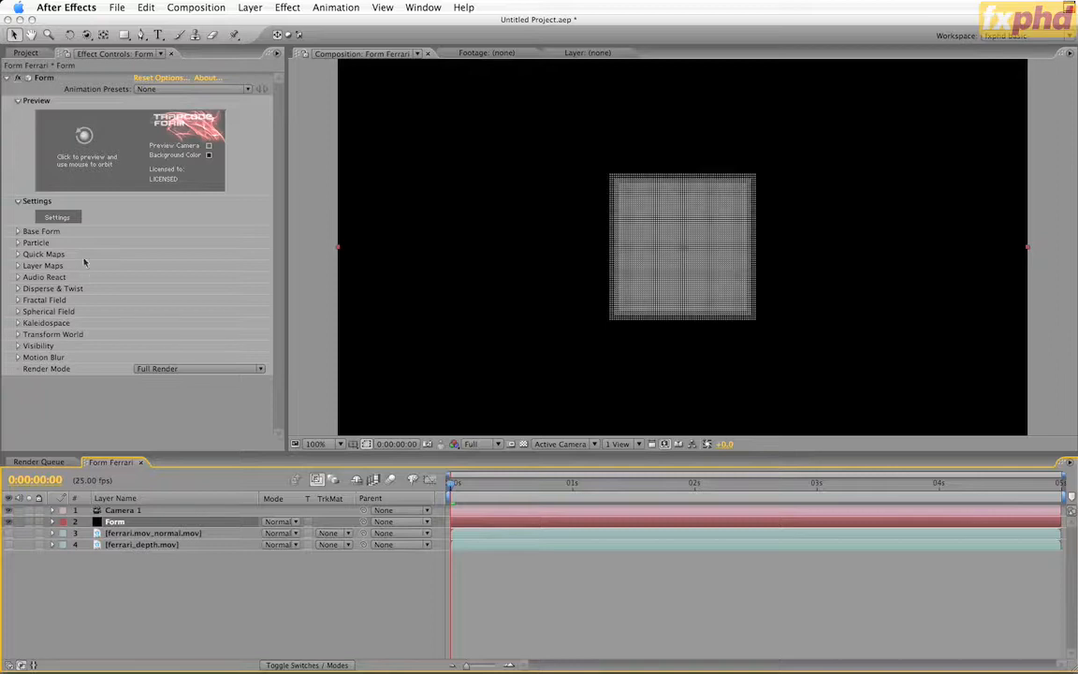
In the Form effect's Base Form settings, set Particles in Z to 1
click(18, 232)
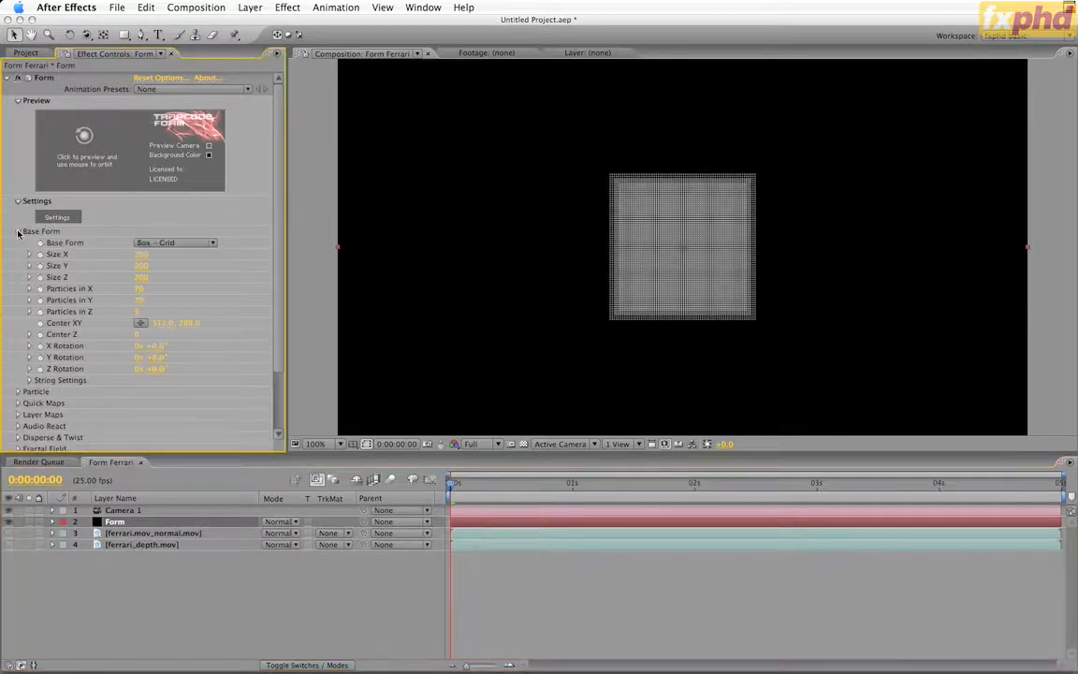
click(138, 312)
text(1)
key(Return)
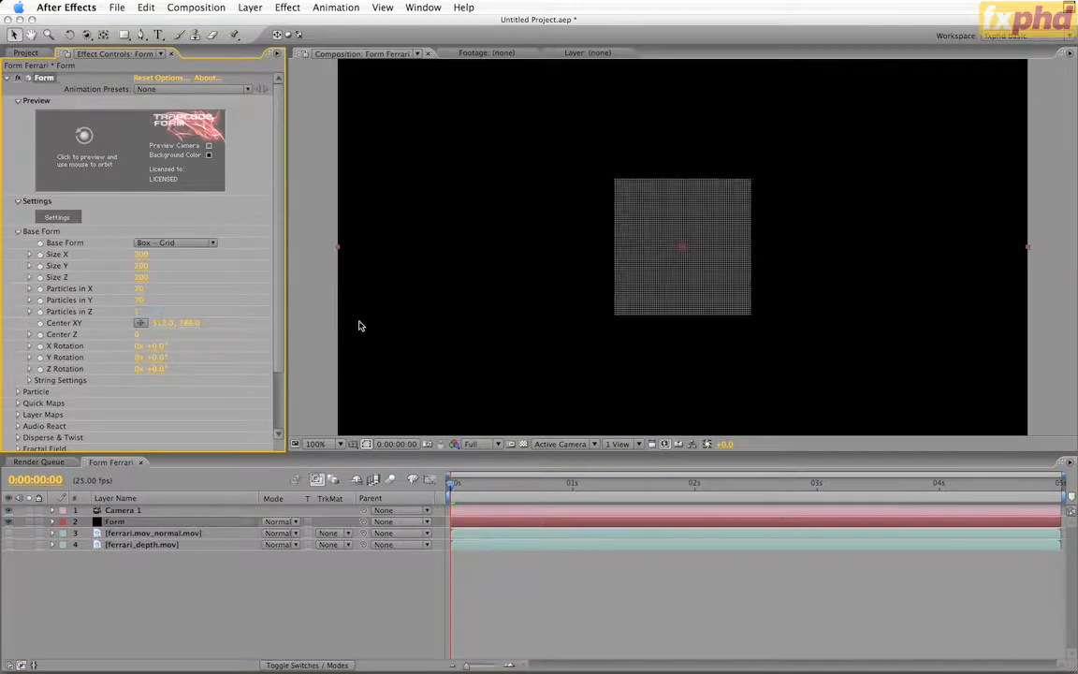
Set the base form's Size X to 1024, Size Y to 576 and Size Z to 0
click(134, 256)
text(1024)
key(Tab)
text(576)
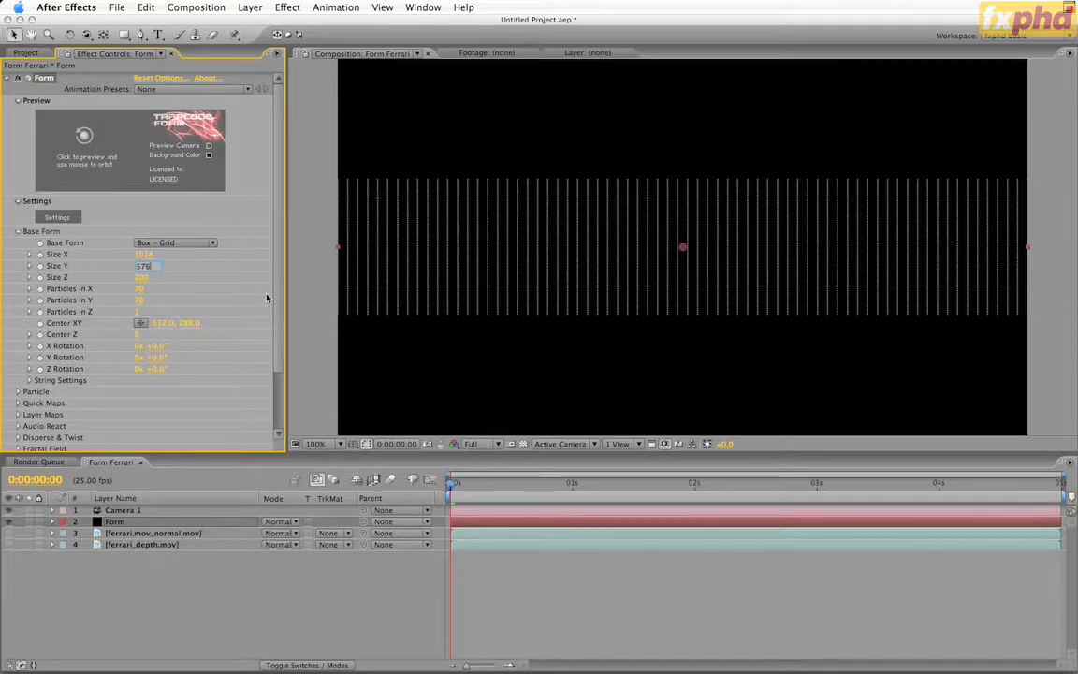
key(Tab)
text(0)
key(Return)
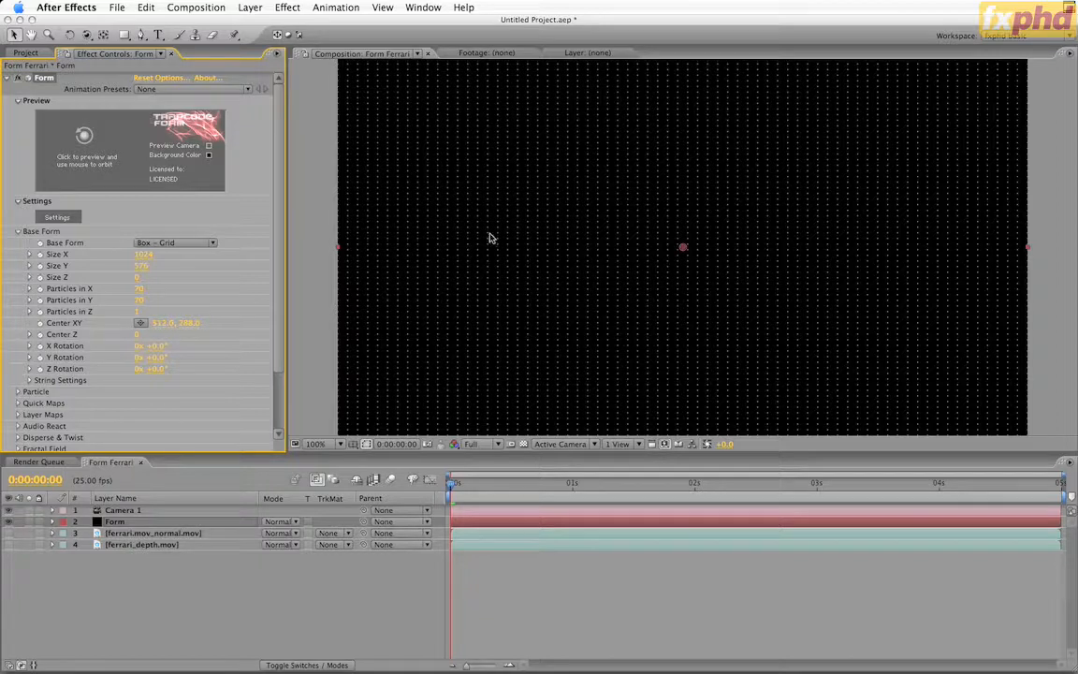
Orbit and pull back the camera to see the flat particle grid at an angle with its edges in frame
key(c)
mouse_move(625, 233)
mouse_down()
mouse_move(694, 253)
mouse_move(676, 190)
mouse_move(608, 216)
mouse_move(614, 312)
mouse_move(591, 313)
mouse_move(589, 344)
mouse_move(589, 319)
mouse_up()
key(super+z)
key(c)
key(super+z)
key(c)
drag(713, 289, 687, 315)
key(c)
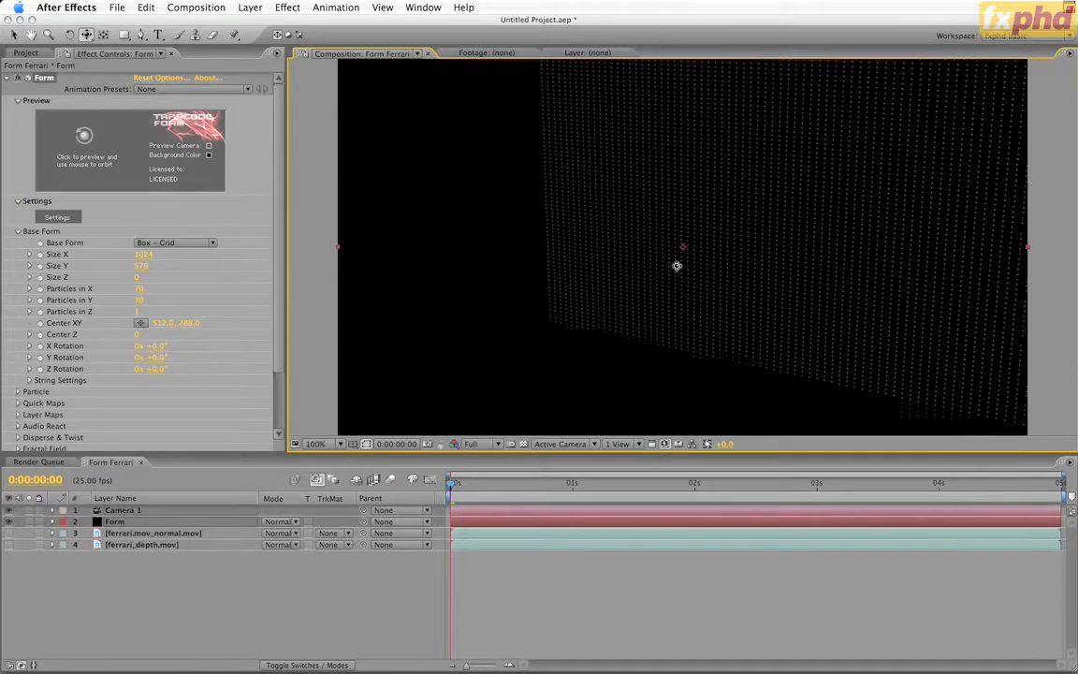
drag(677, 264, 565, 282)
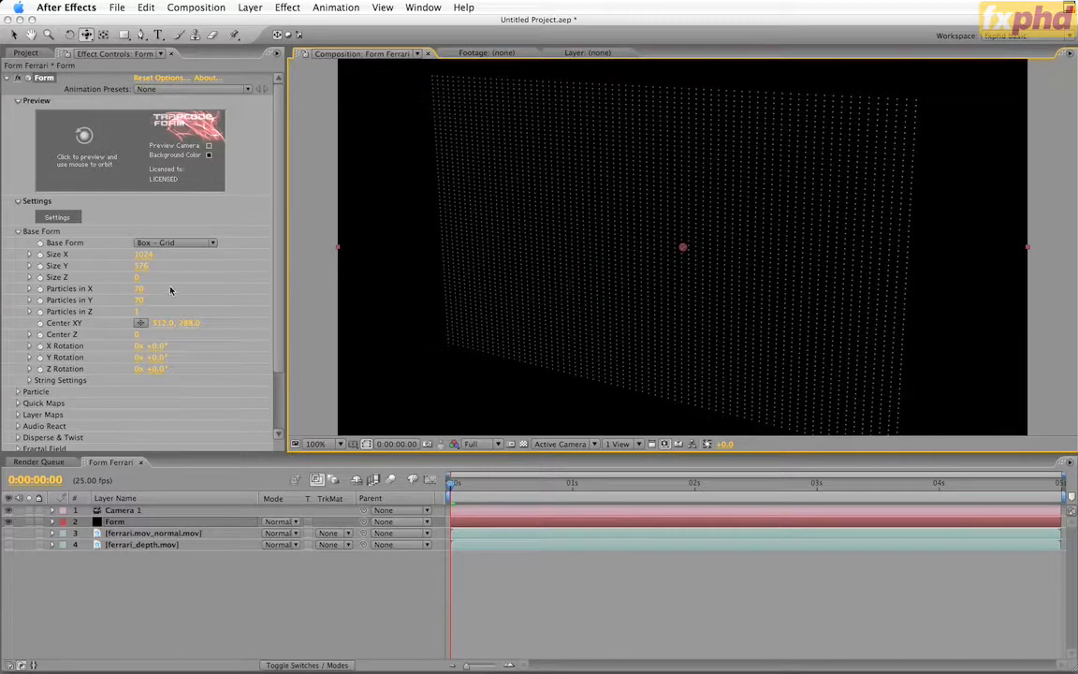
Set the base form's Particles in X to 102 and Particles in Y to 57
click(139, 288)
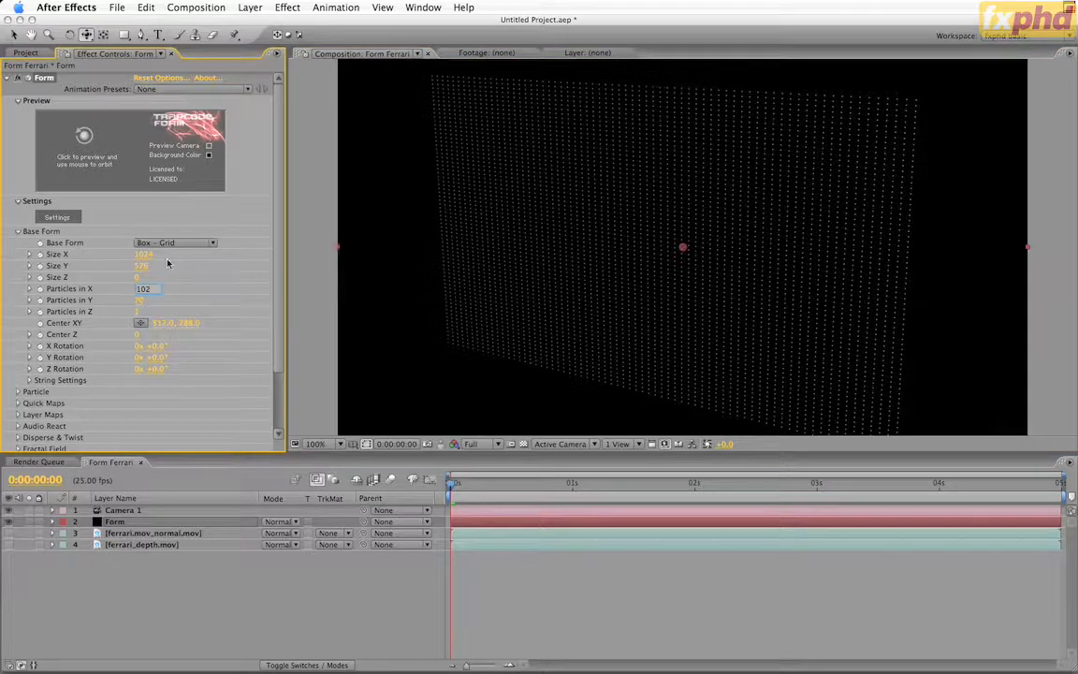
key(Return)
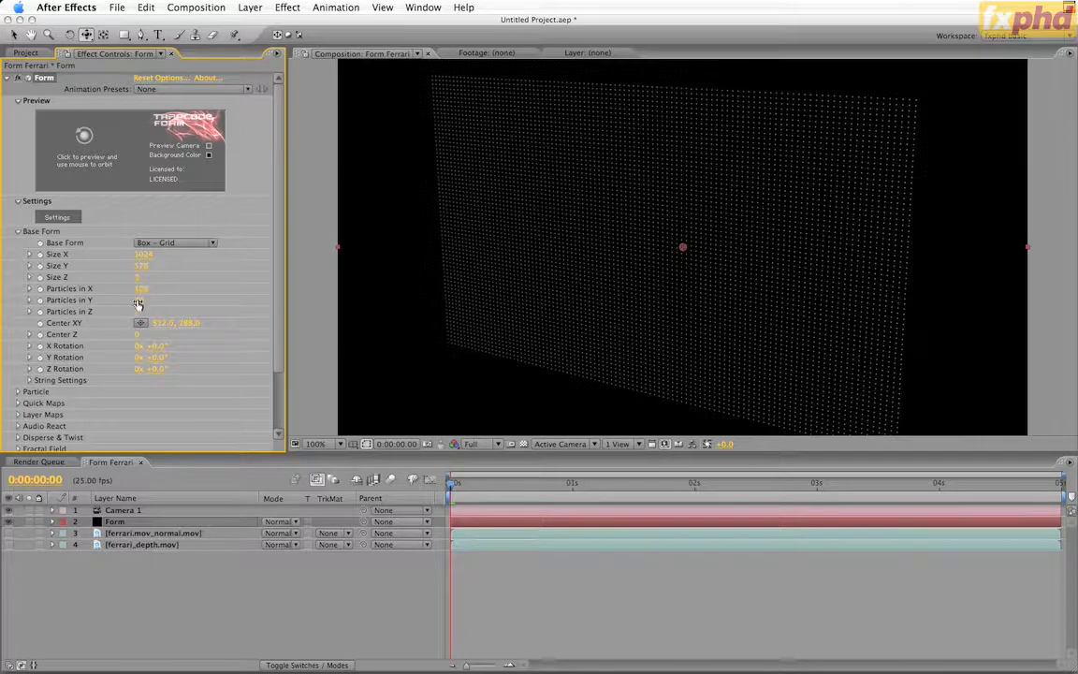
click(139, 300)
text(57)
key(Return)
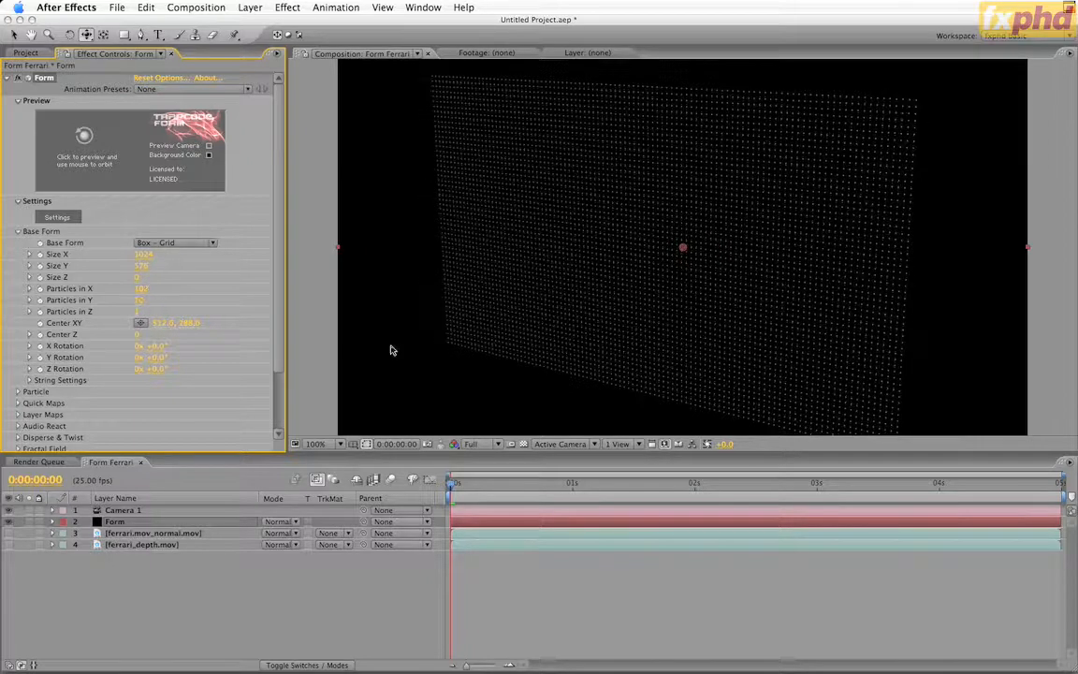
Raise the base form's Particles in X to 1024 and Particles in Y to 576
mouse_move(147, 290)
mouse_down()
mouse_move(190, 286)
mouse_move(139, 298)
mouse_up()
click(141, 290)
text(1024)
key(Return)
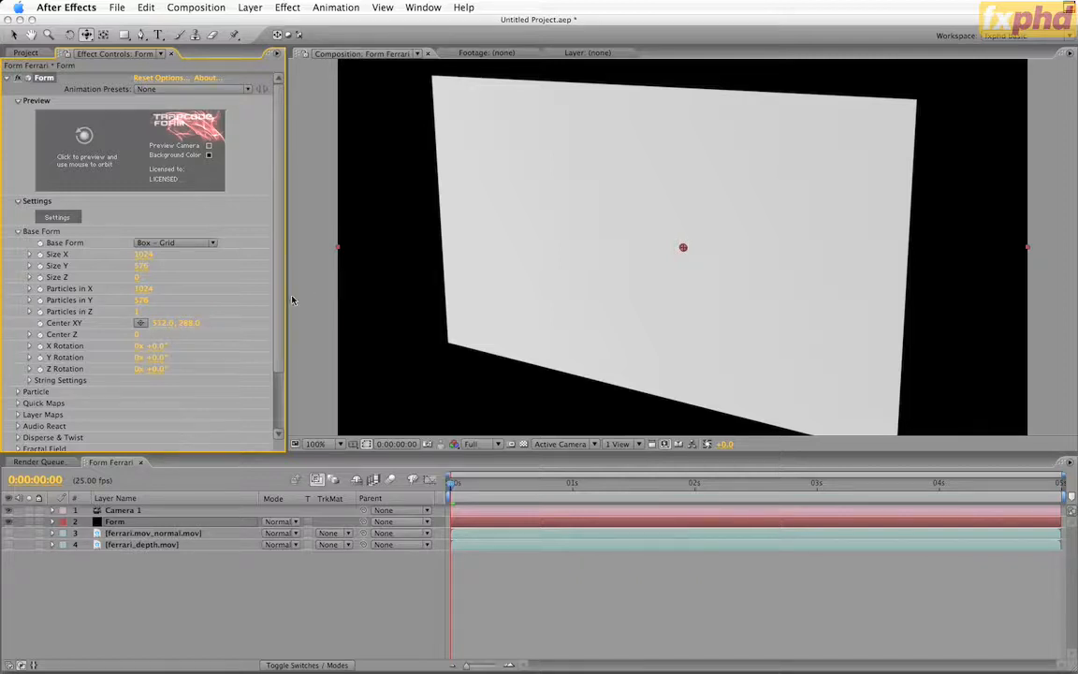
In Form's Layer Maps, assign ferrari_depth.mov as the Size map layer and set Map Over to XY
scroll(275, 313, down, 3)
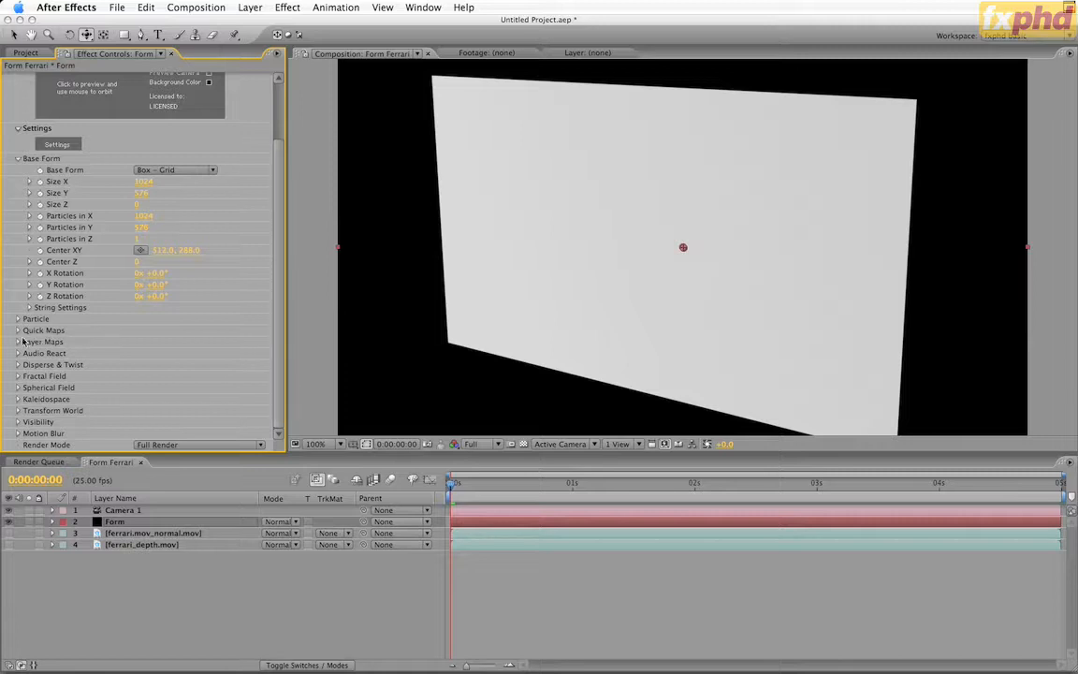
click(17, 343)
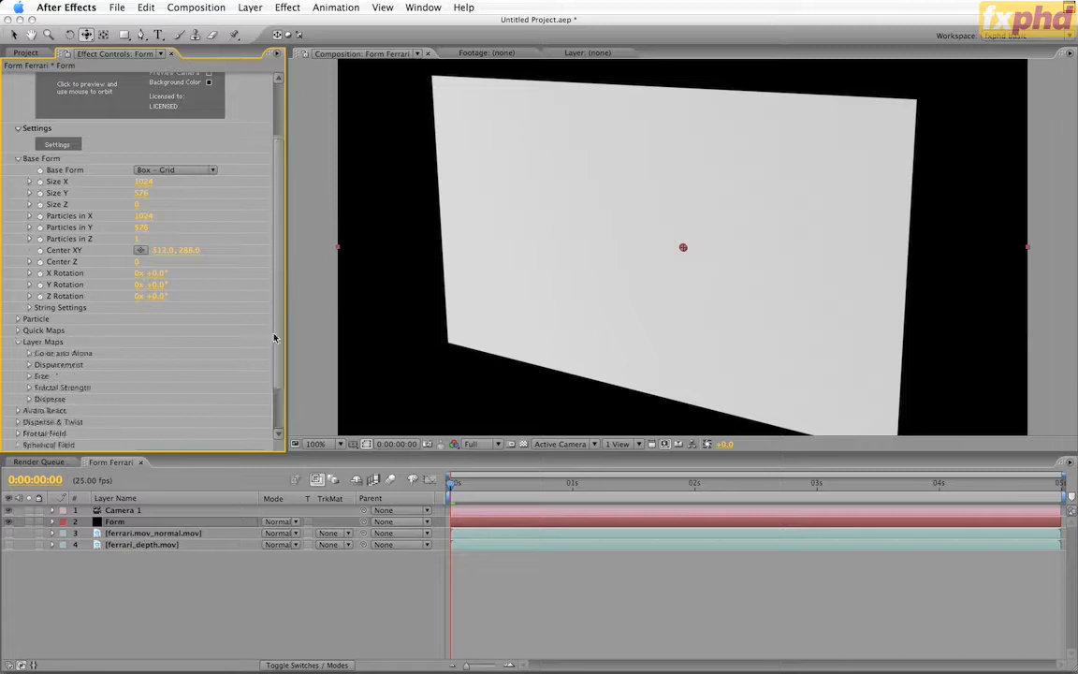
scroll(249, 309, down, 2)
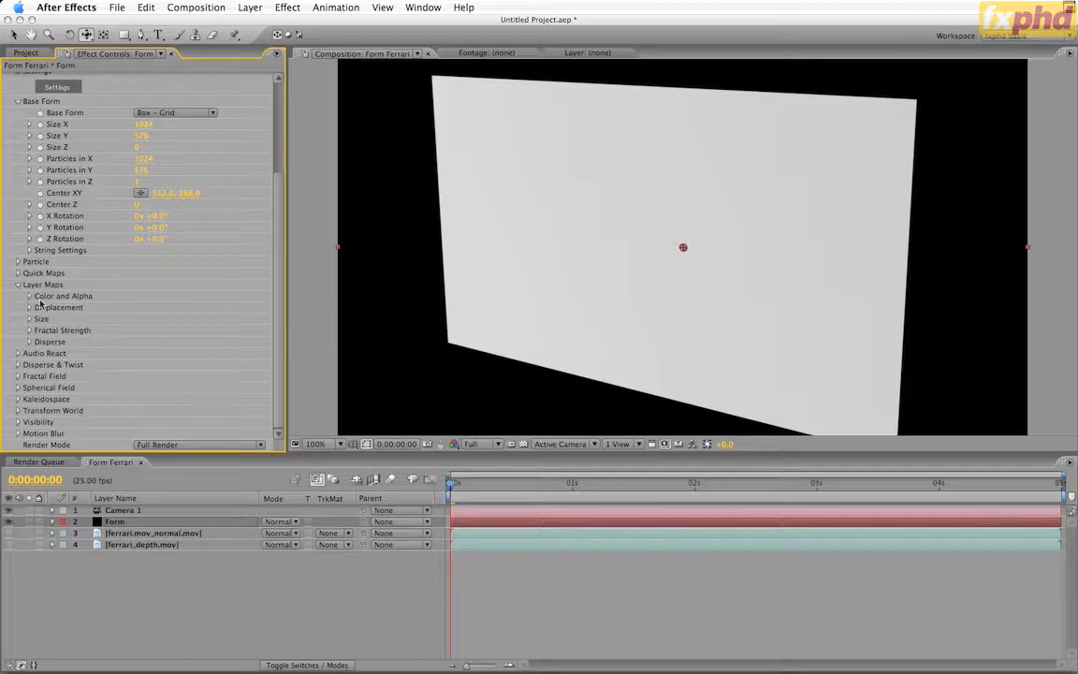
click(29, 319)
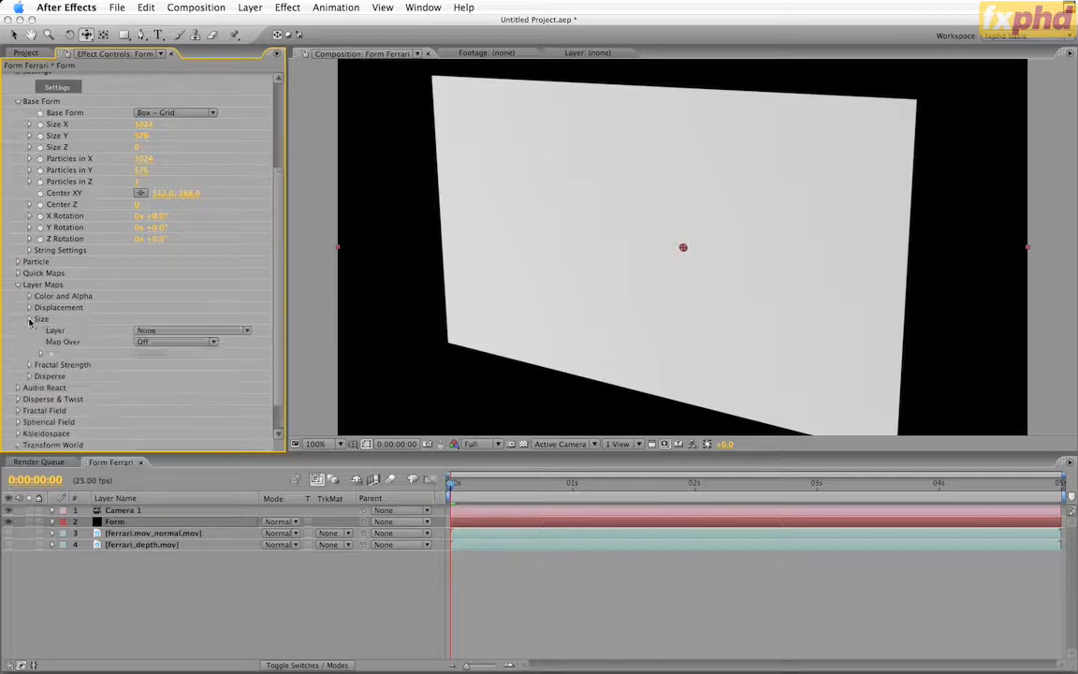
click(224, 331)
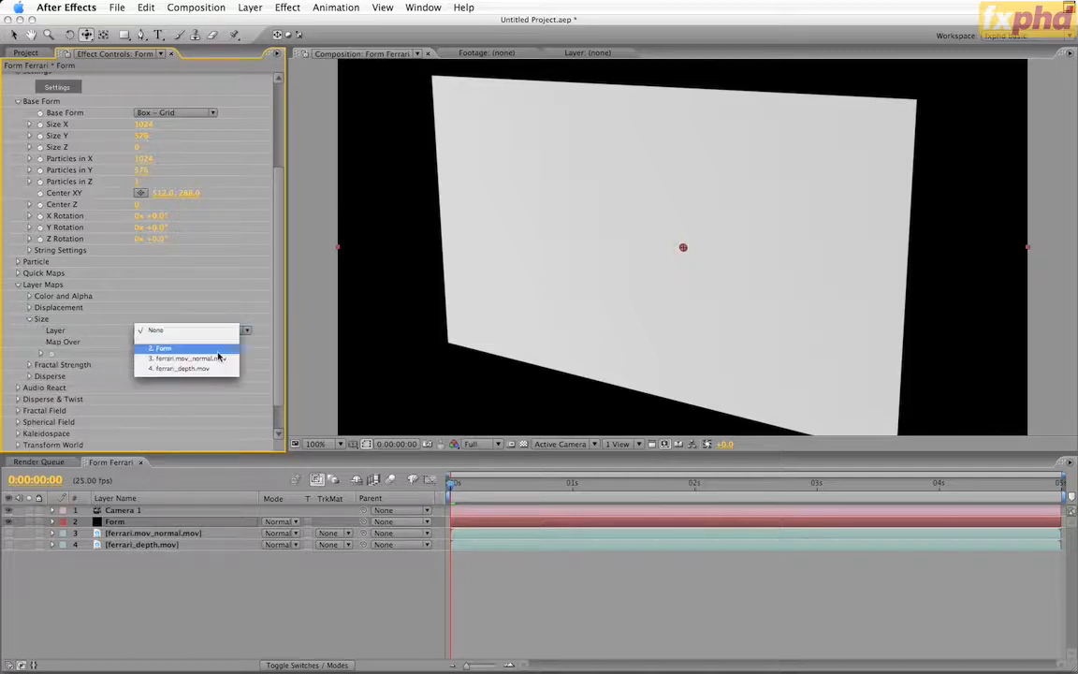
click(219, 370)
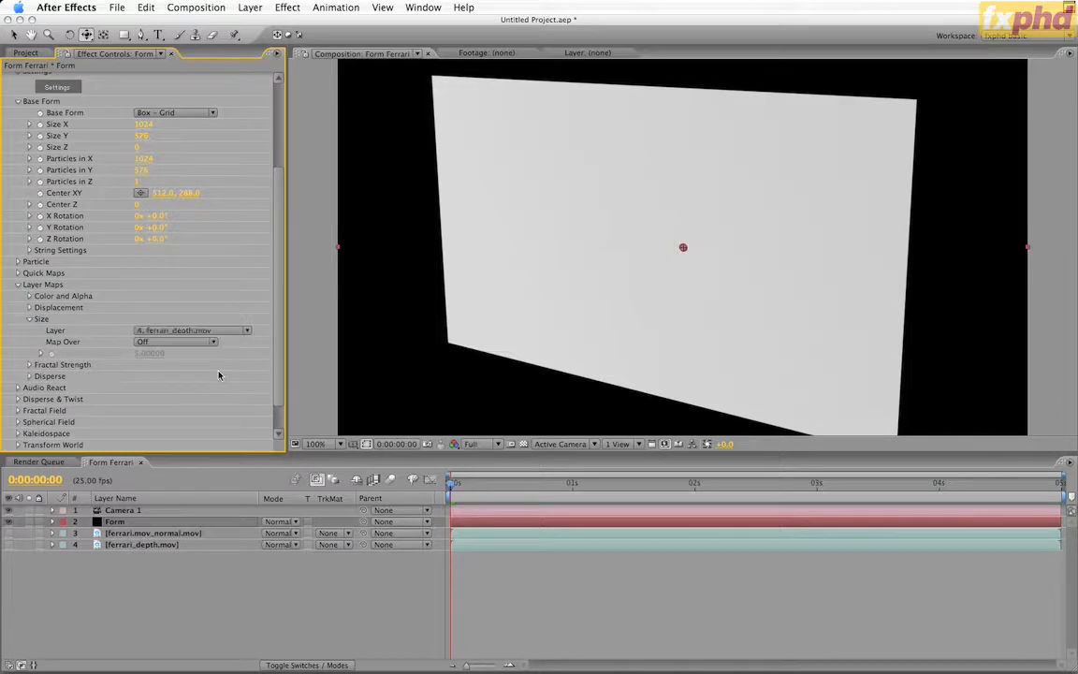
click(191, 343)
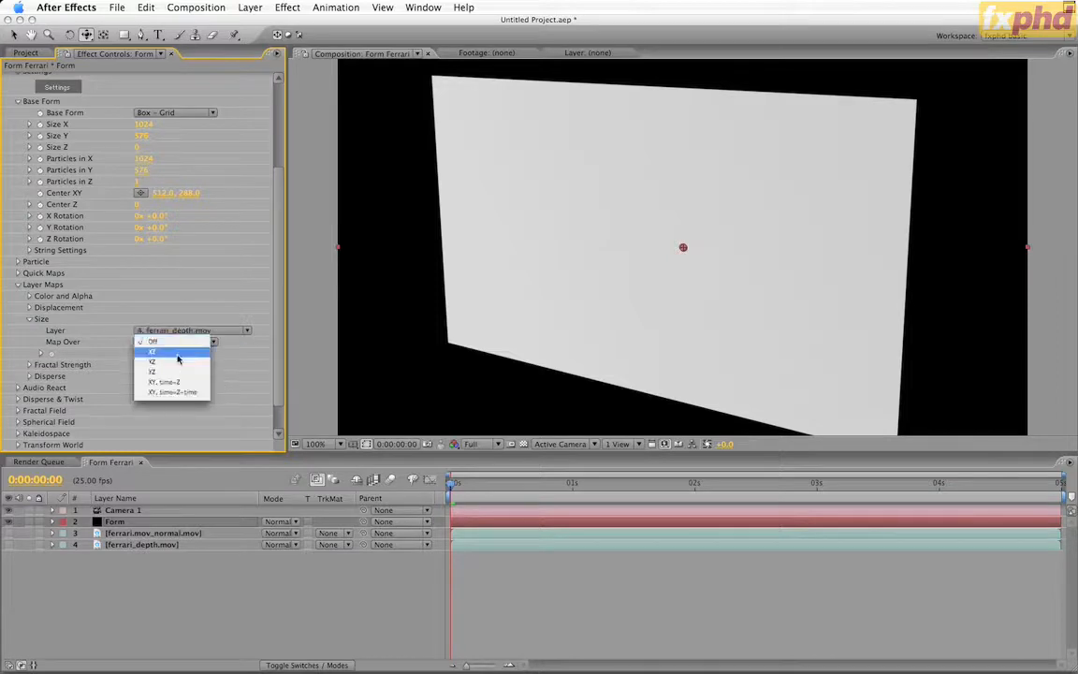
click(178, 355)
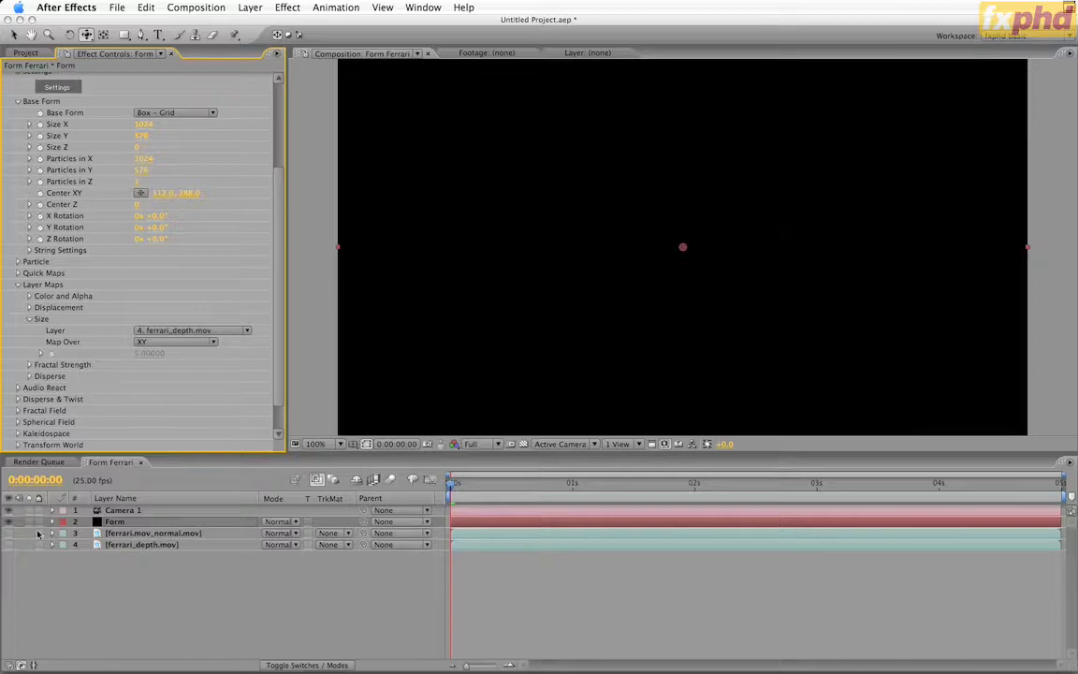
Briefly show the ferrari_depth.mov layer at the first frame to check its image, then hide it again
click(11, 552)
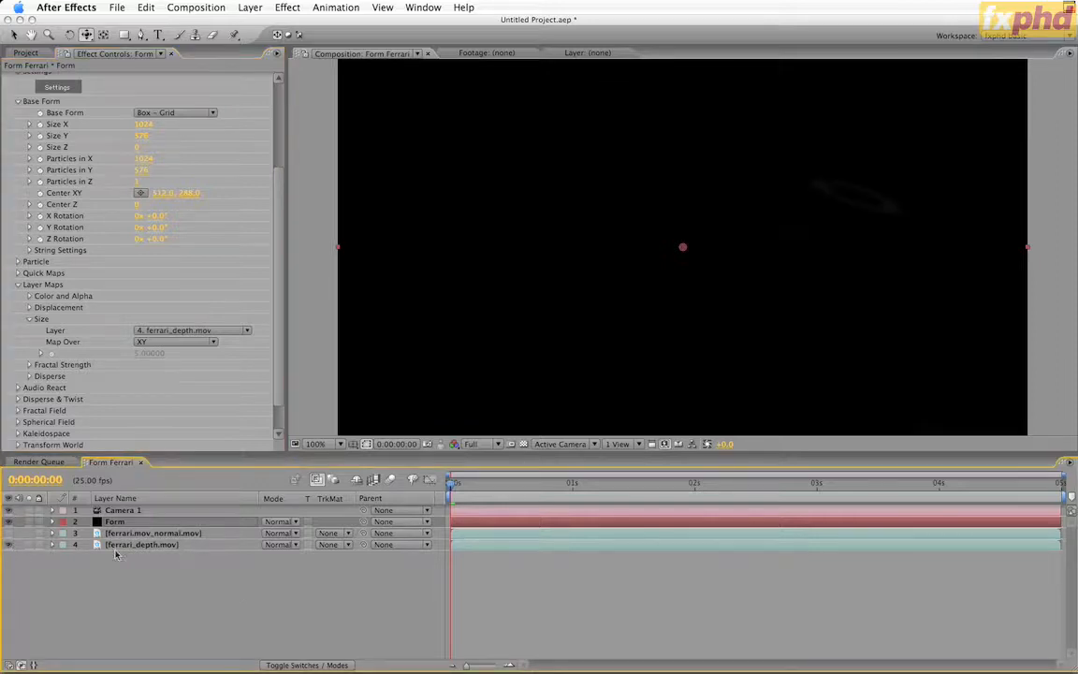
click(29, 543)
drag(452, 485, 404, 524)
click(29, 543)
Step through later frames up to 0:00:04:19 to examine the size-mapped particle car
click(720, 483)
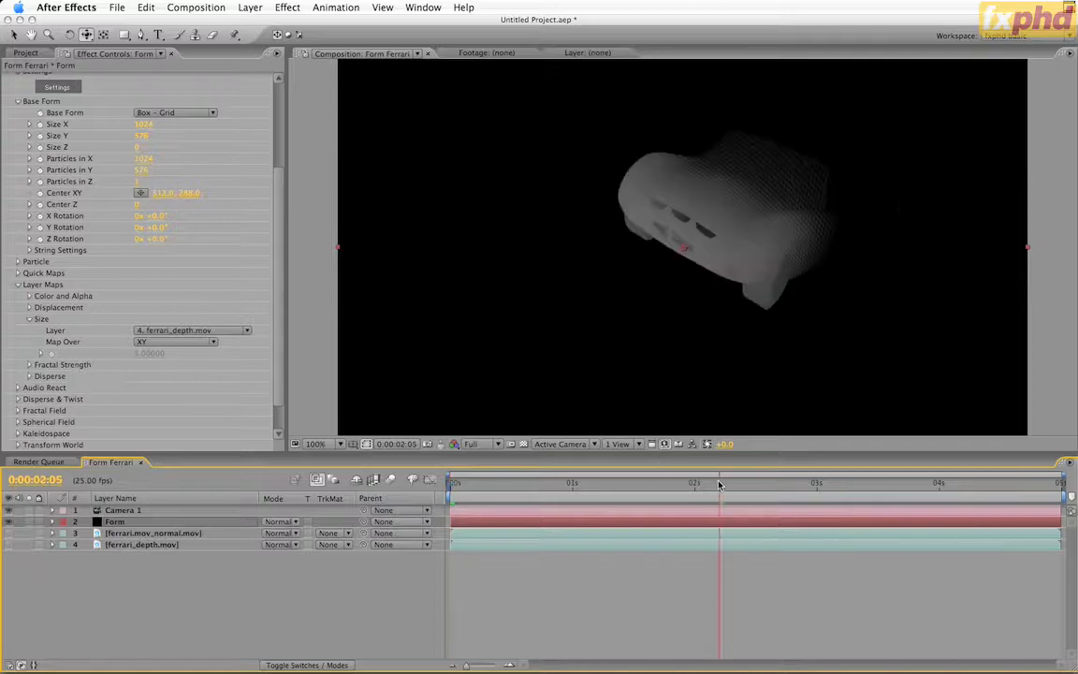
click(812, 482)
click(965, 483)
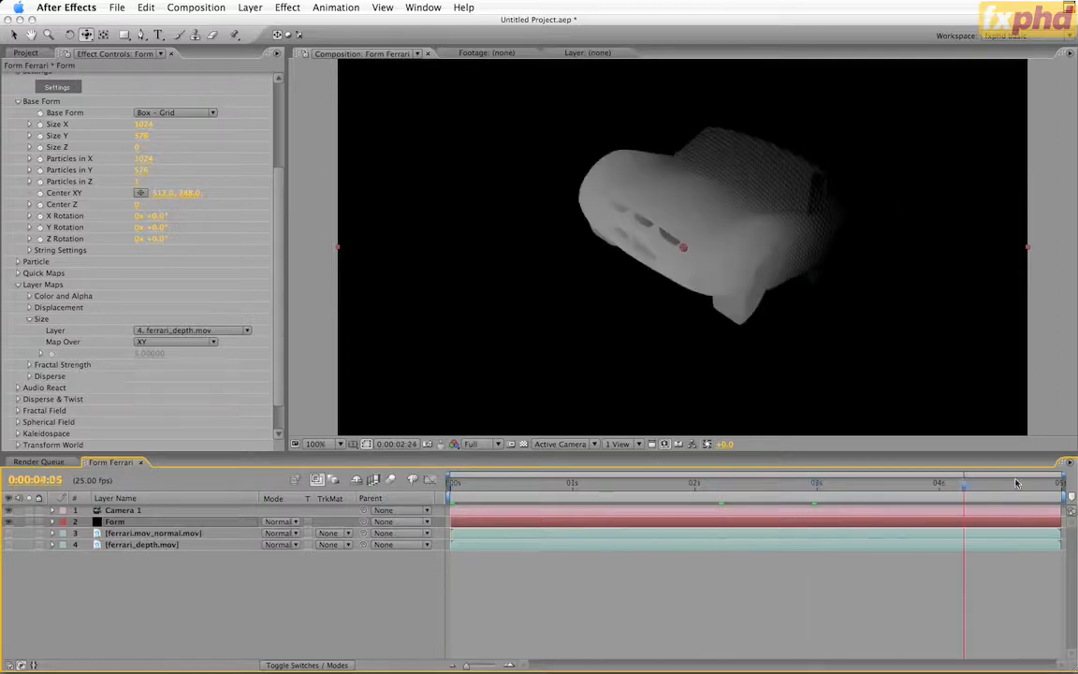
click(1029, 483)
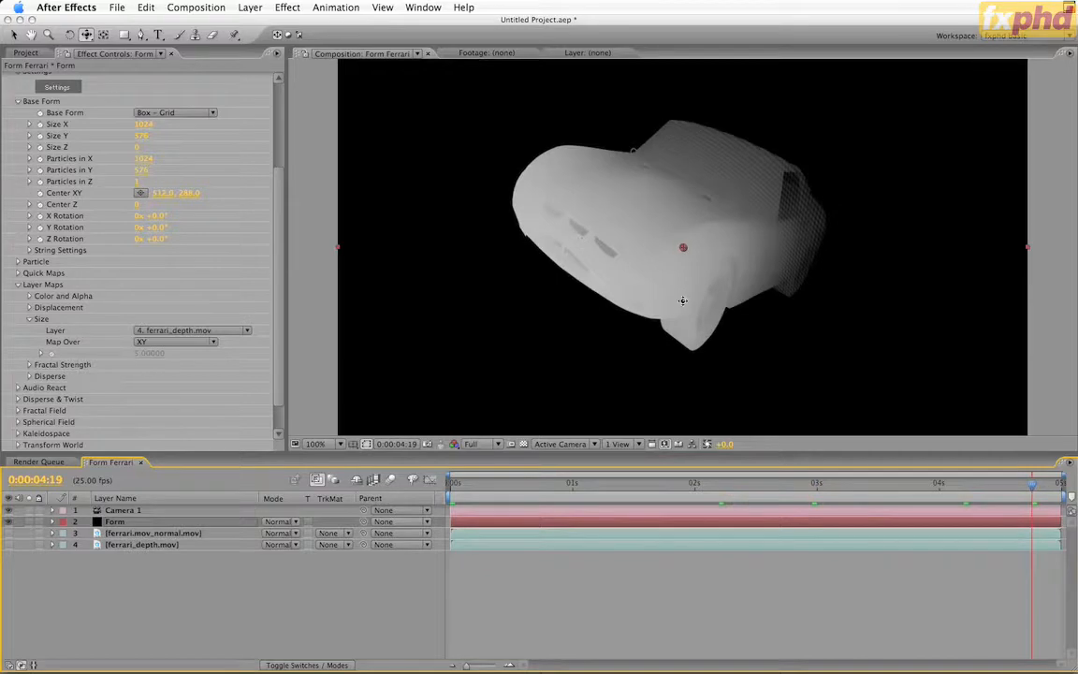
Orbit the camera around the size-mapped particle car at 0:00:04:19 to inspect its flatness, and undo the orbit
mouse_move(668, 310)
mouse_down()
mouse_move(700, 330)
mouse_move(801, 316)
mouse_move(713, 282)
mouse_up()
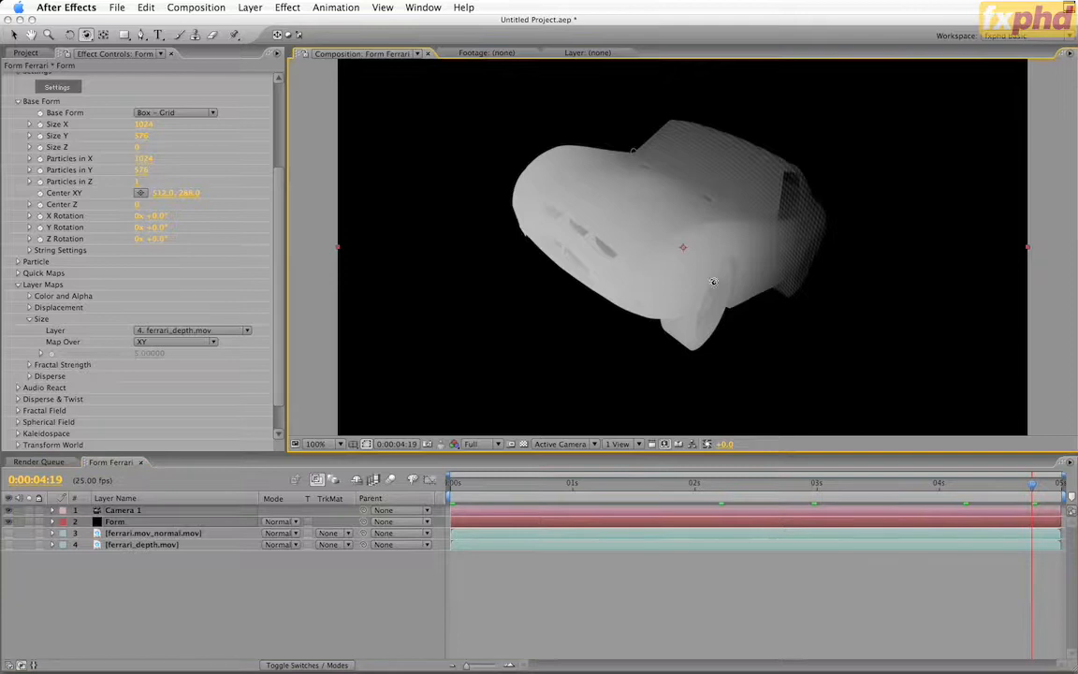
drag(551, 221, 552, 222)
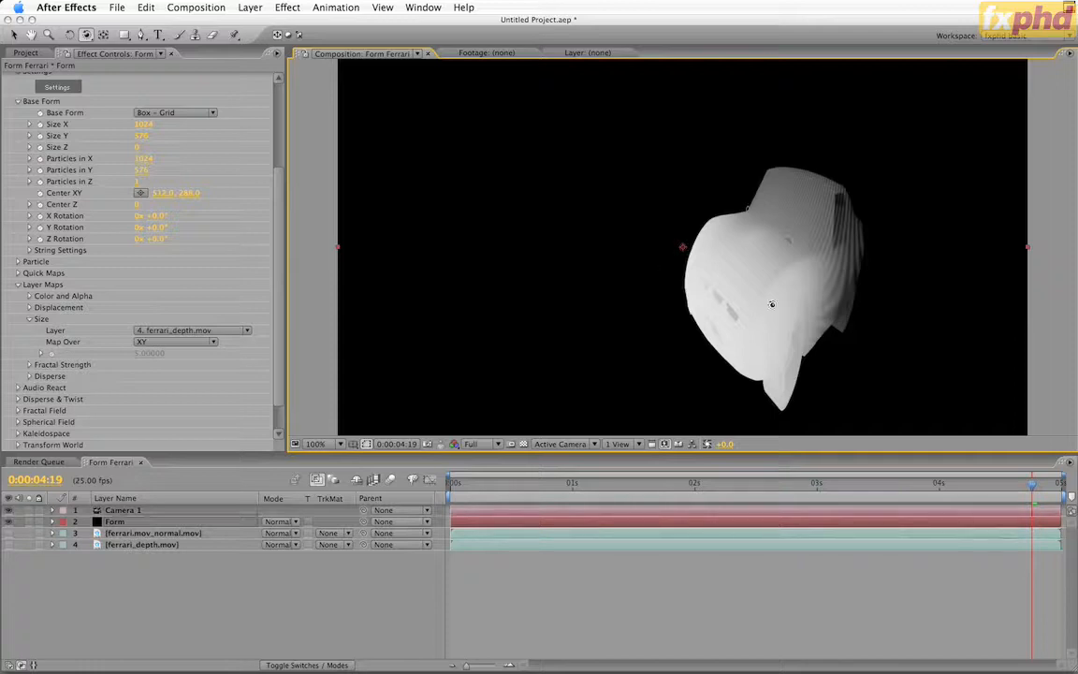
drag(791, 302, 791, 302)
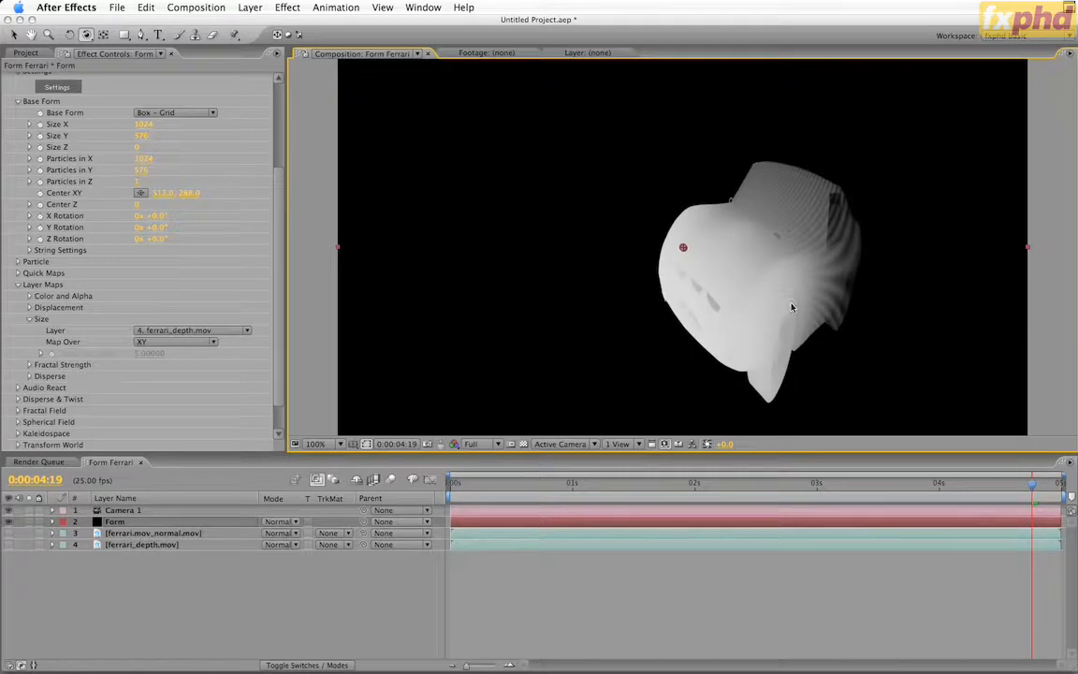
key(super+z)
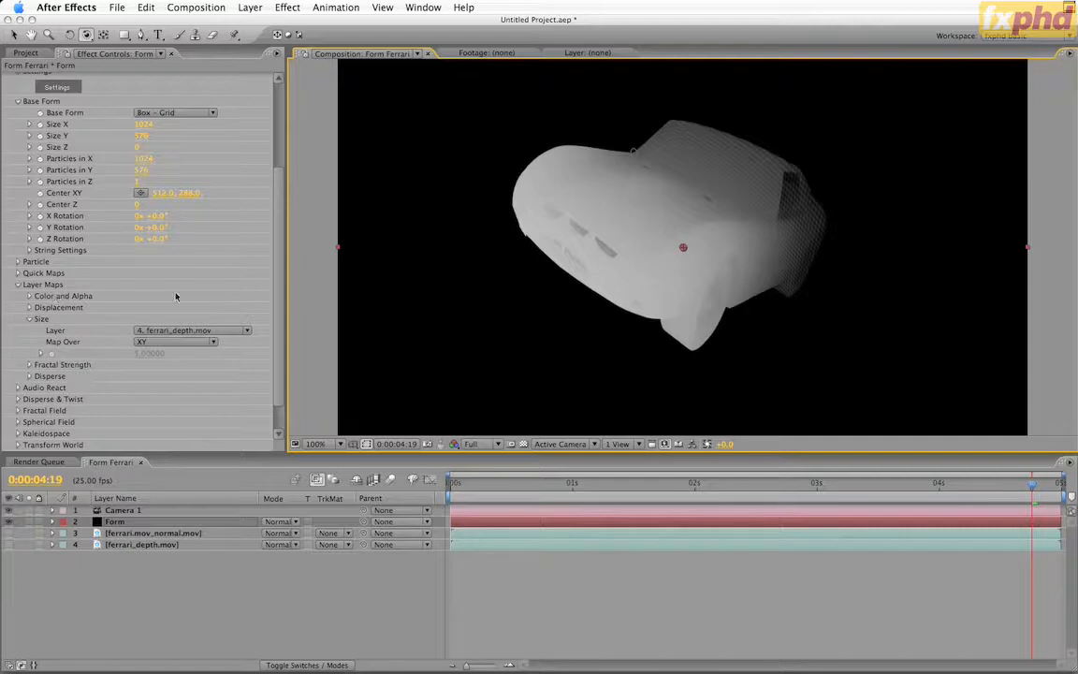
Assign ferrari.mov_normal.mov as Form's Color and Alpha map layer and set its Map Over to XY
click(29, 296)
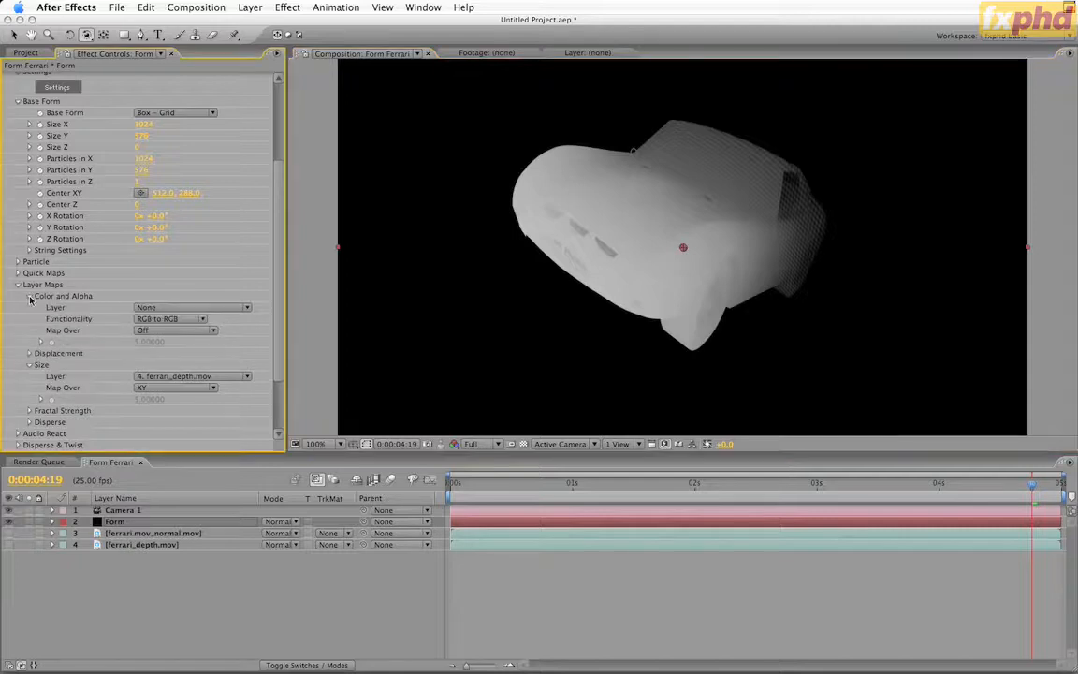
click(162, 307)
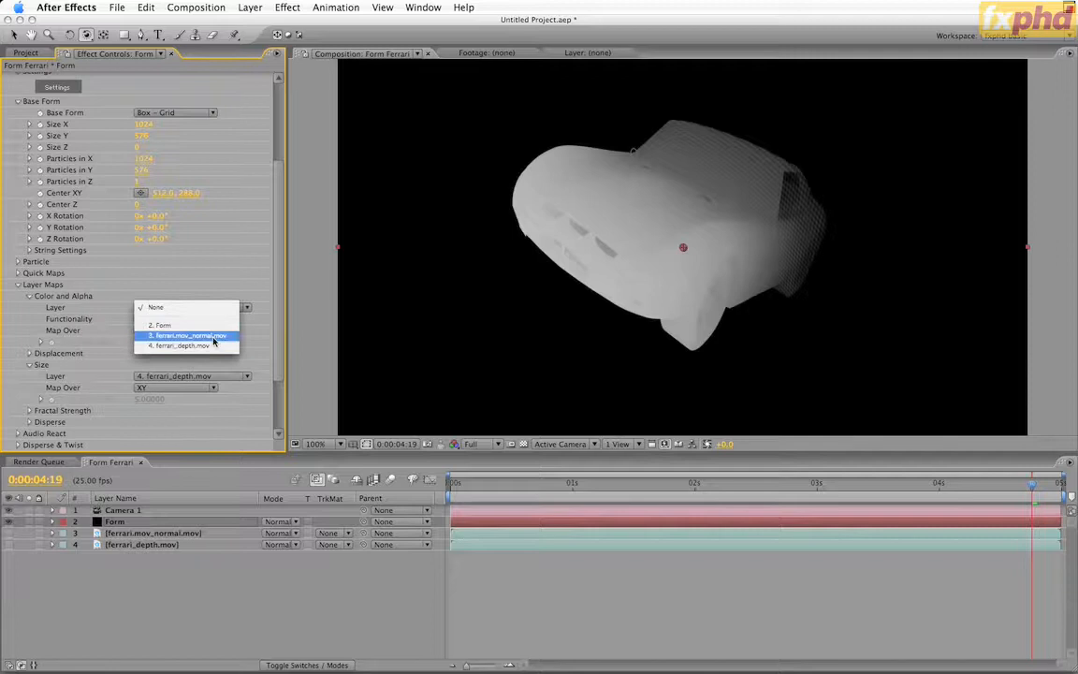
click(213, 336)
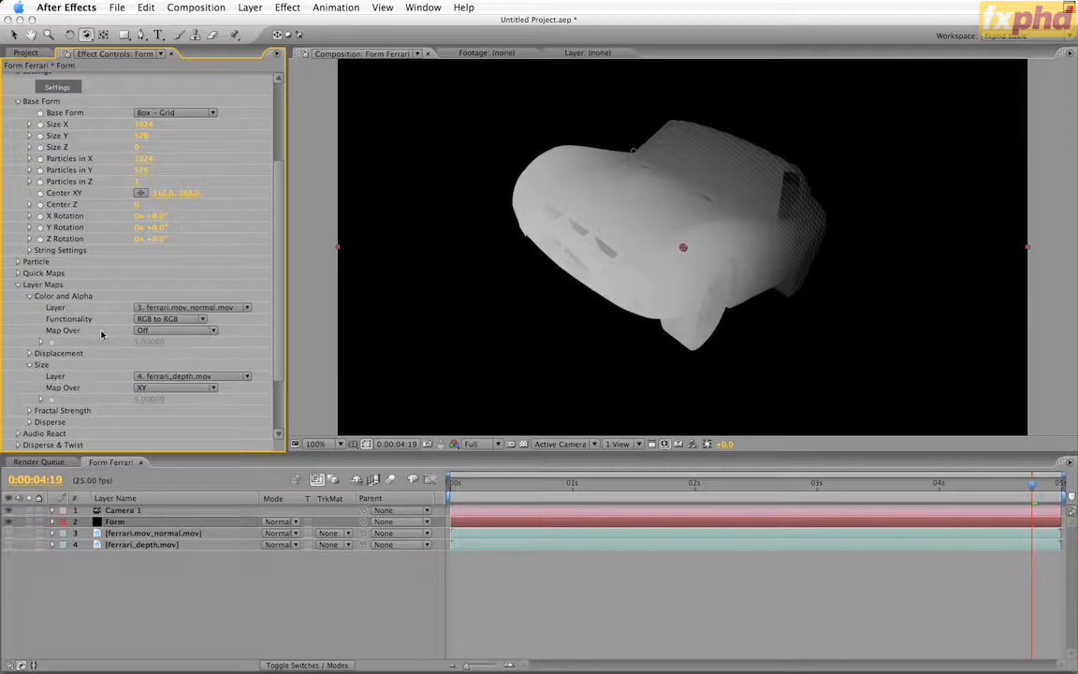
click(140, 330)
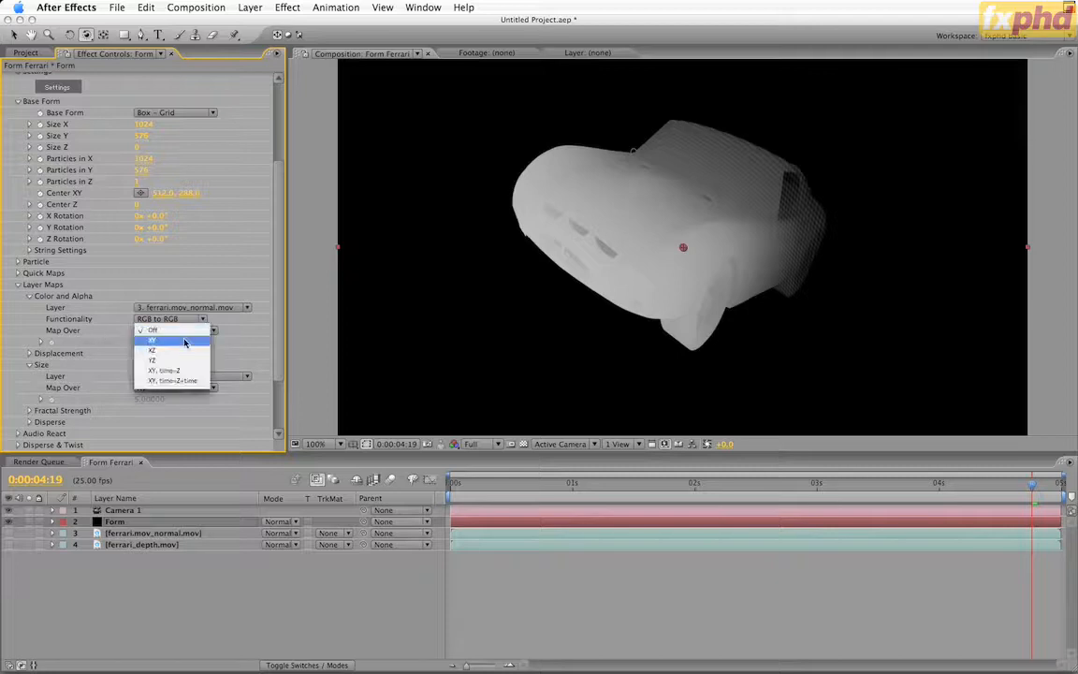
click(184, 344)
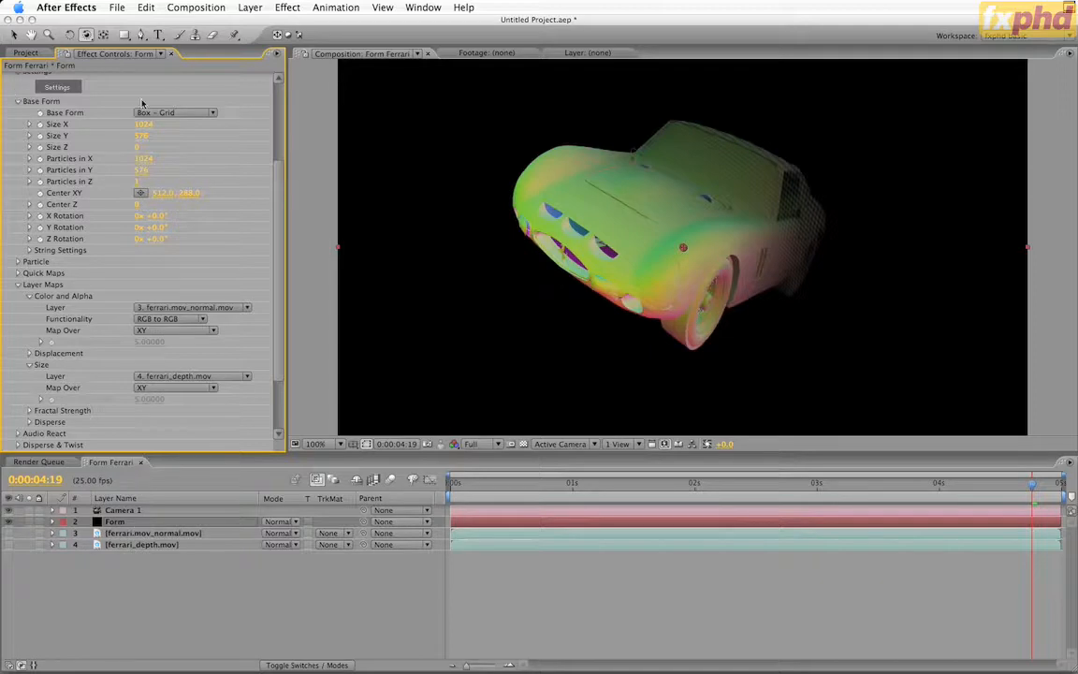
Change Form's Base Form to Box - Strings and set Strings in Y to 114
click(191, 113)
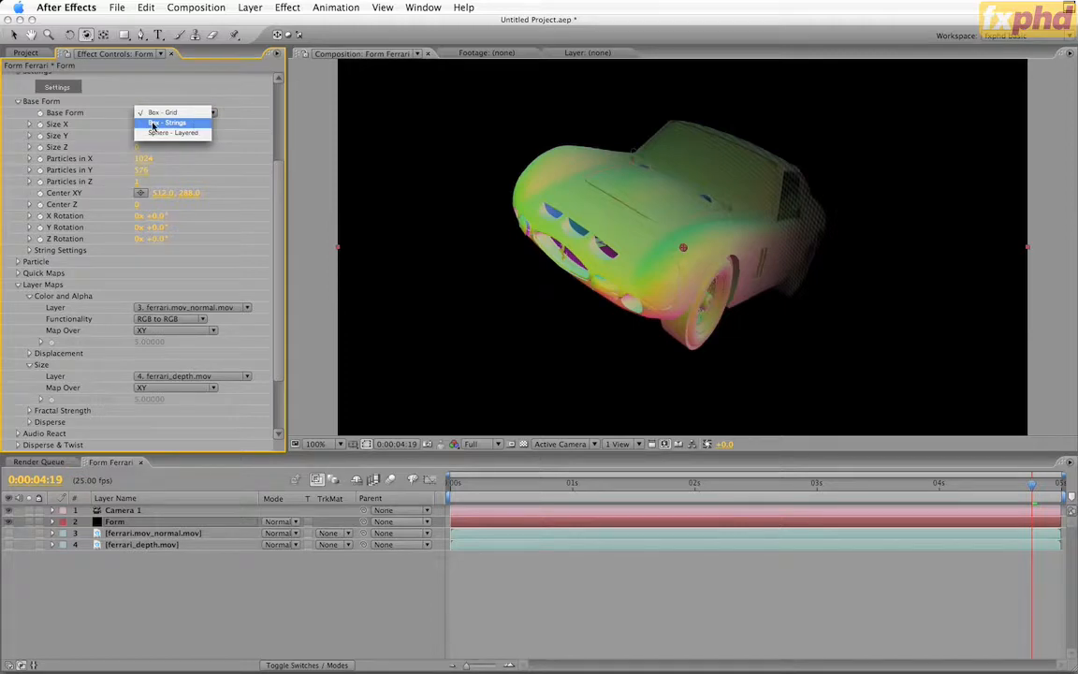
click(154, 125)
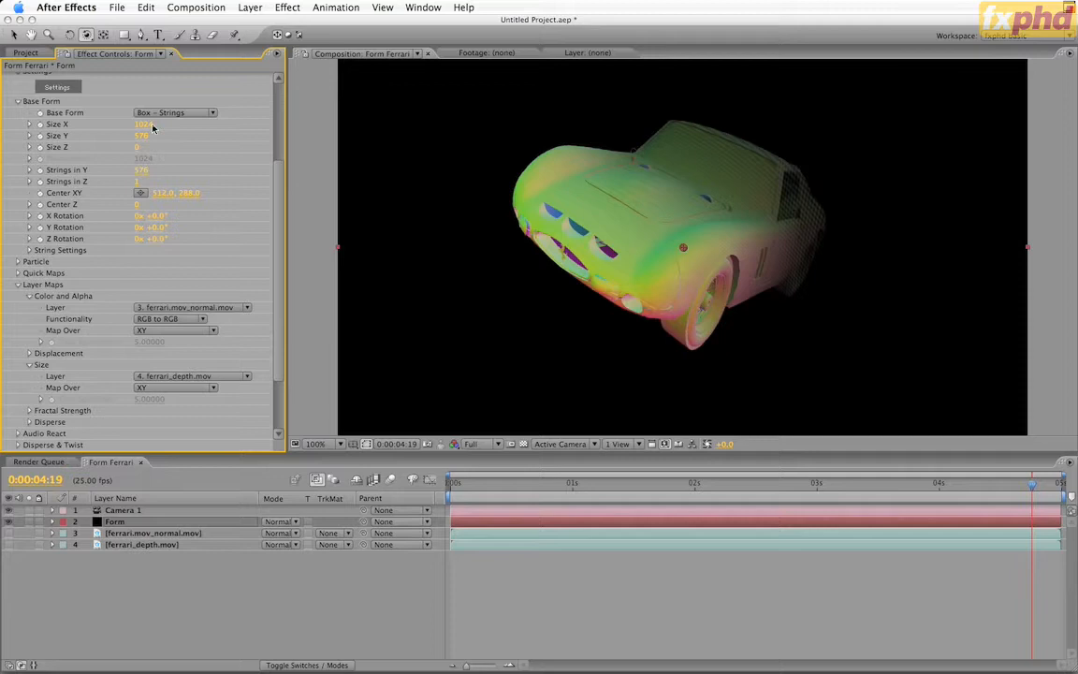
click(142, 171)
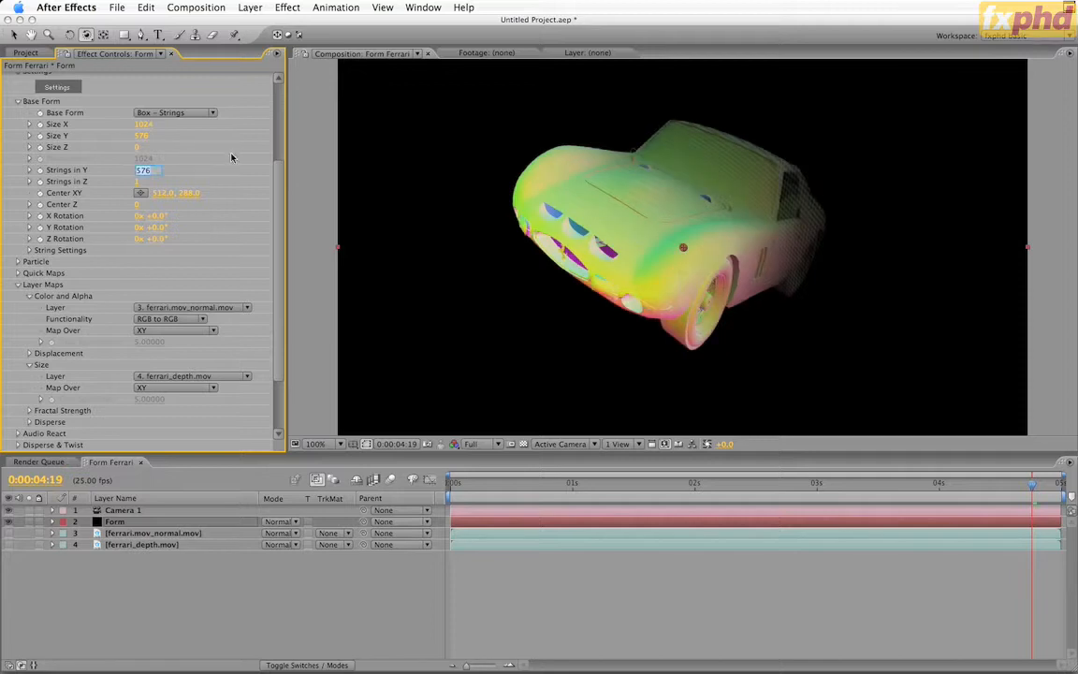
text(114)
key(Return)
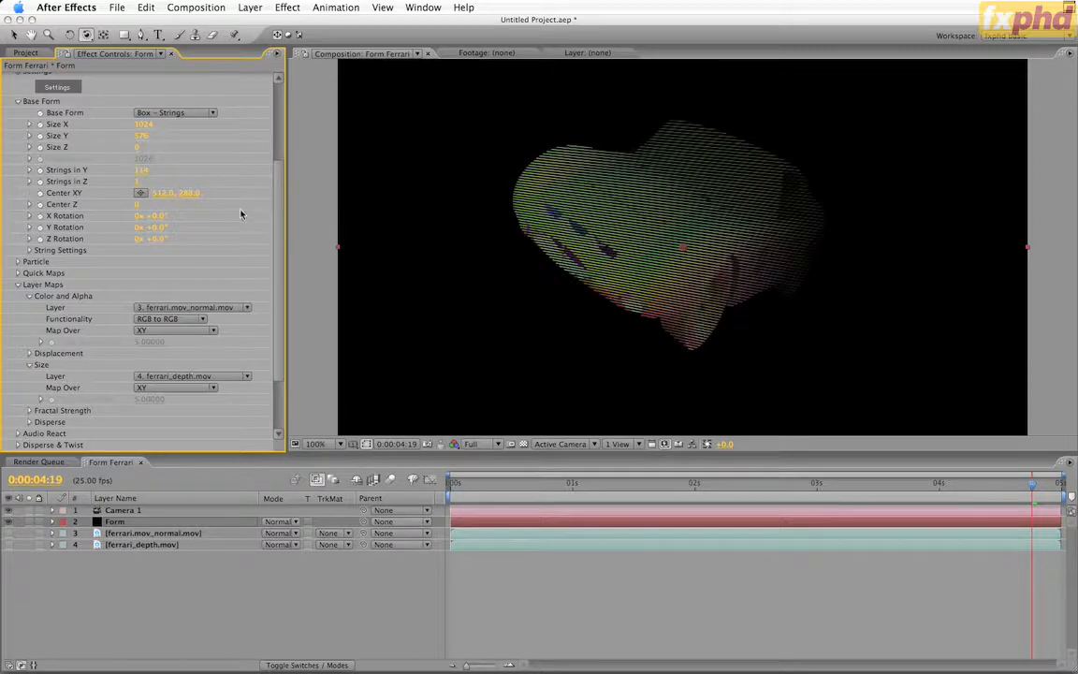
Assign ferrari_depth.mov as the Displacement map's Layer for XYZ and set its Map Over to XY
click(29, 353)
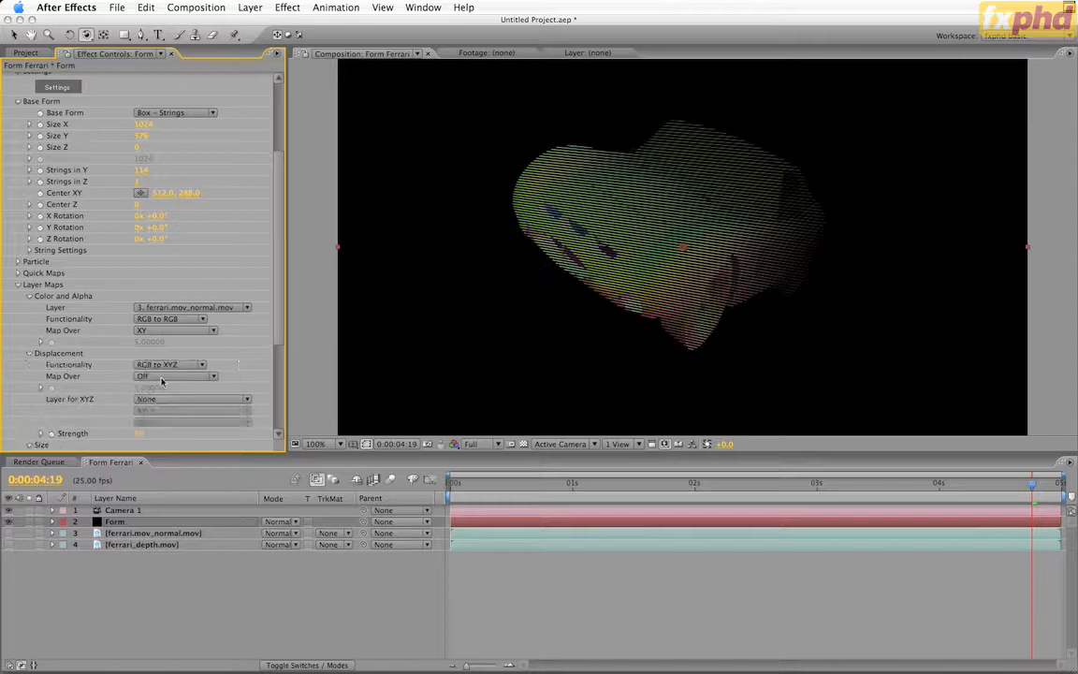
click(186, 400)
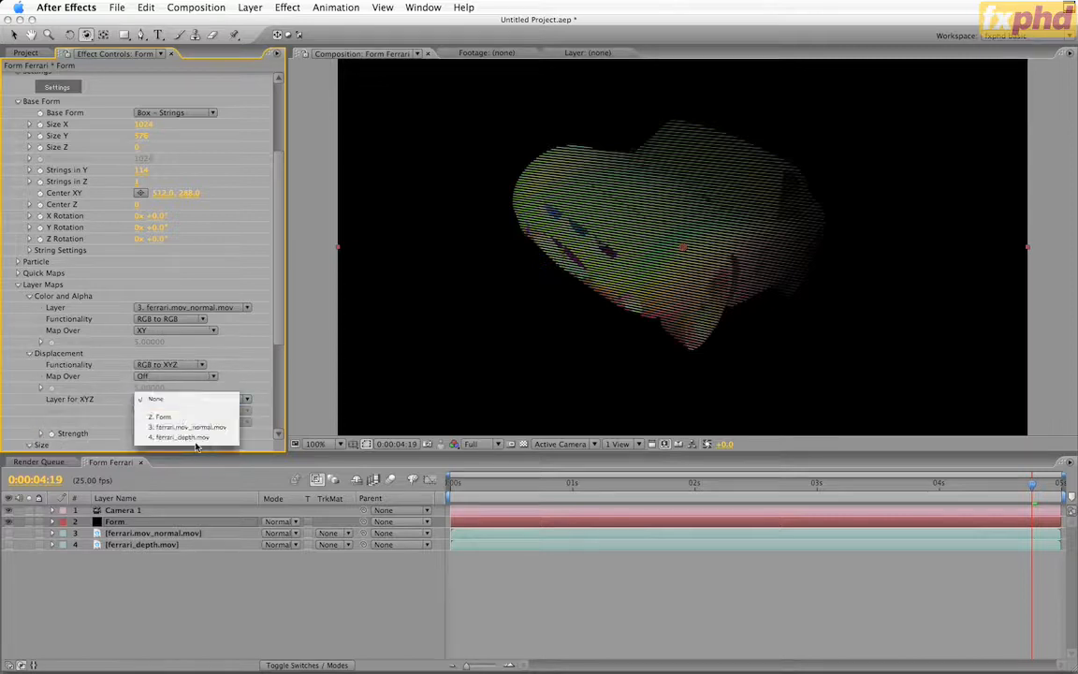
click(200, 438)
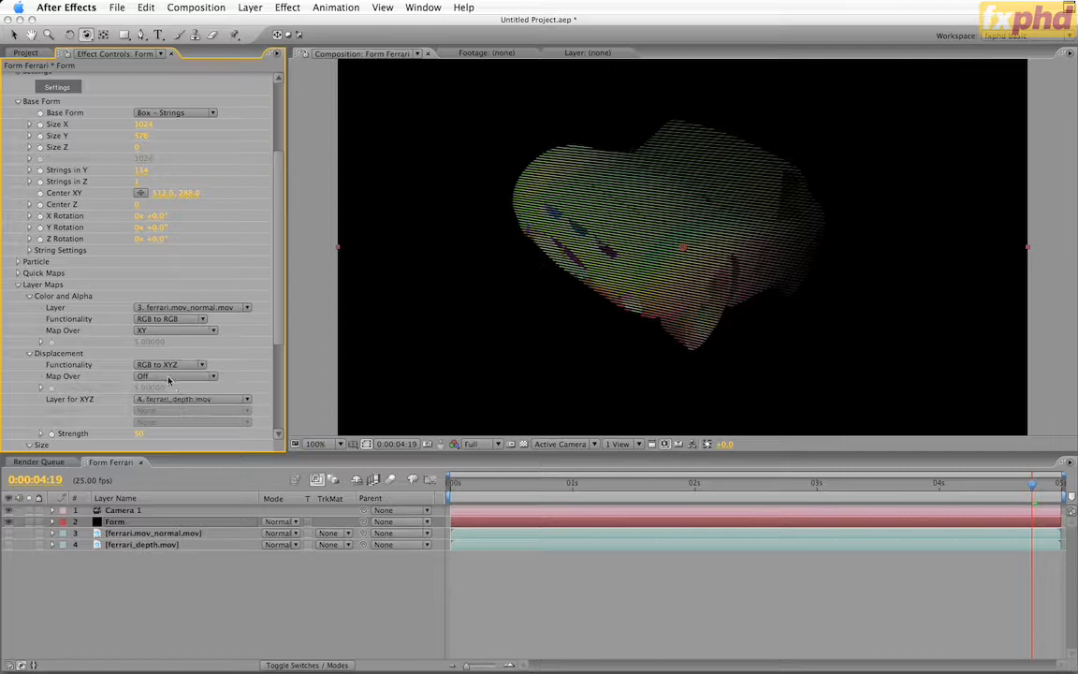
click(168, 377)
click(174, 389)
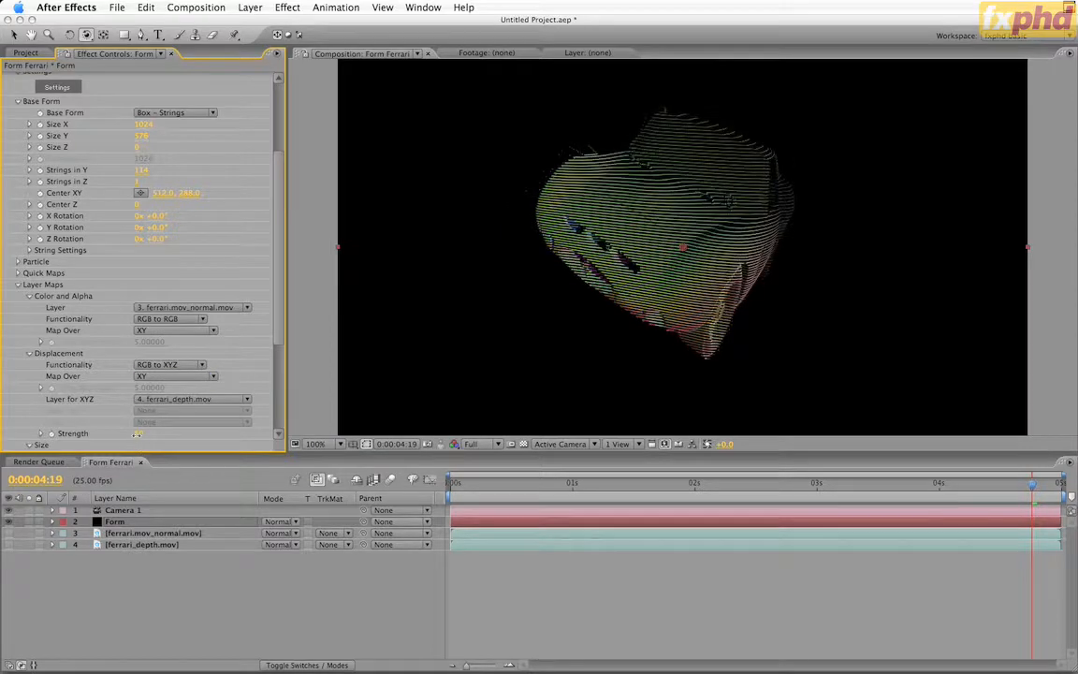
Try a displacement Strength of about 246, orbit the camera around the displaced car, and undo both changes
drag(140, 435, 239, 435)
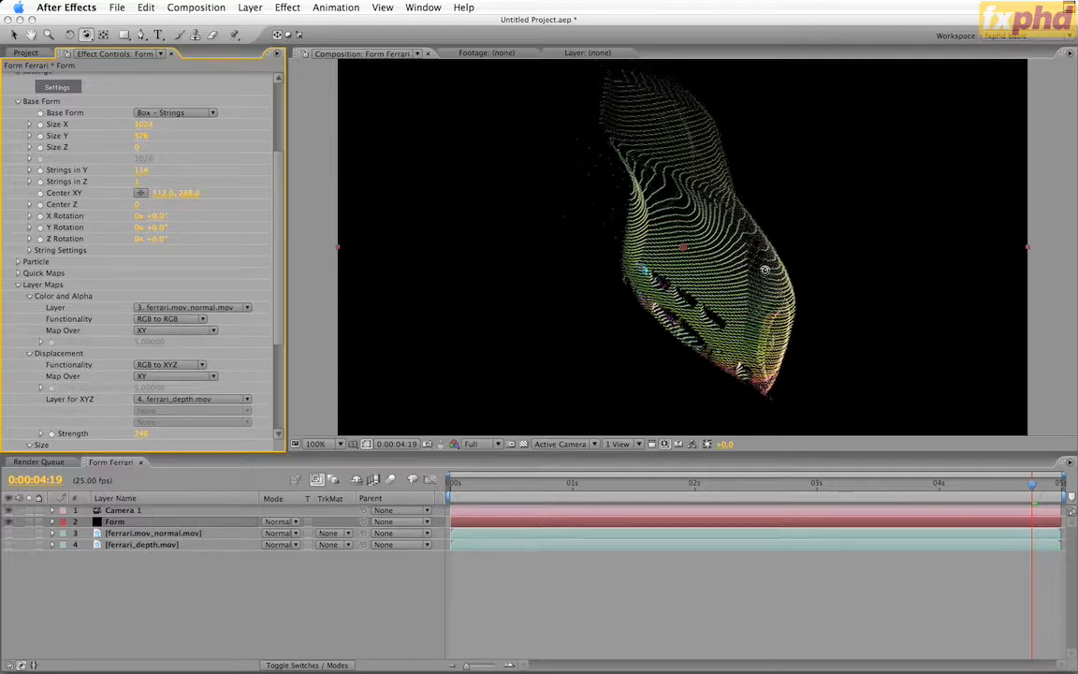
drag(765, 269, 923, 287)
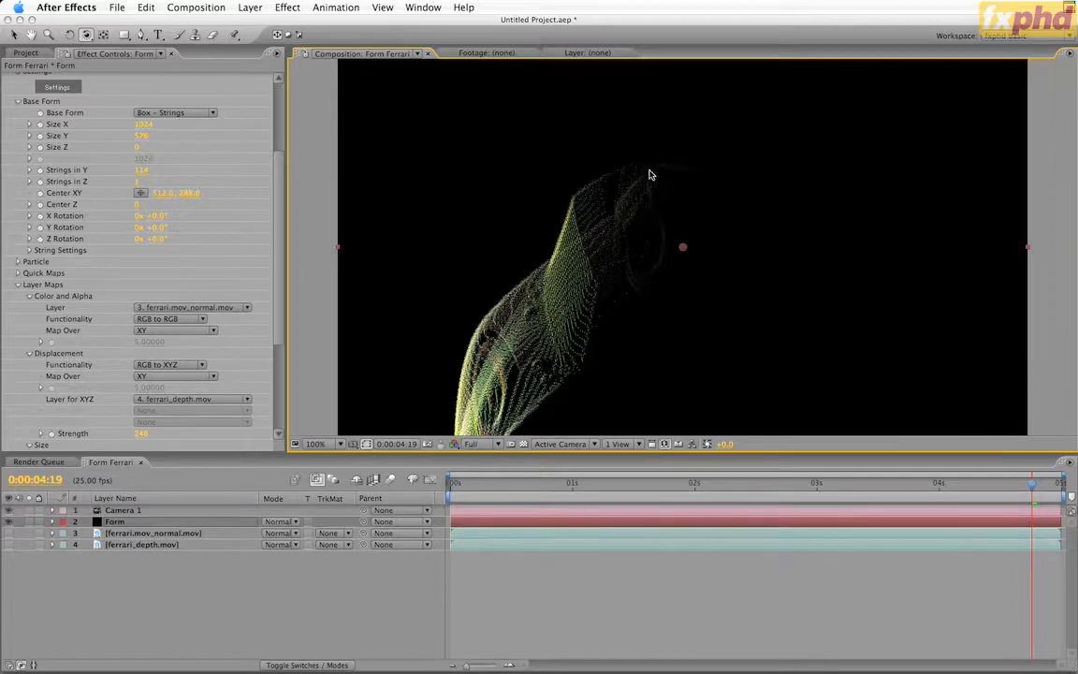
key(super+z)
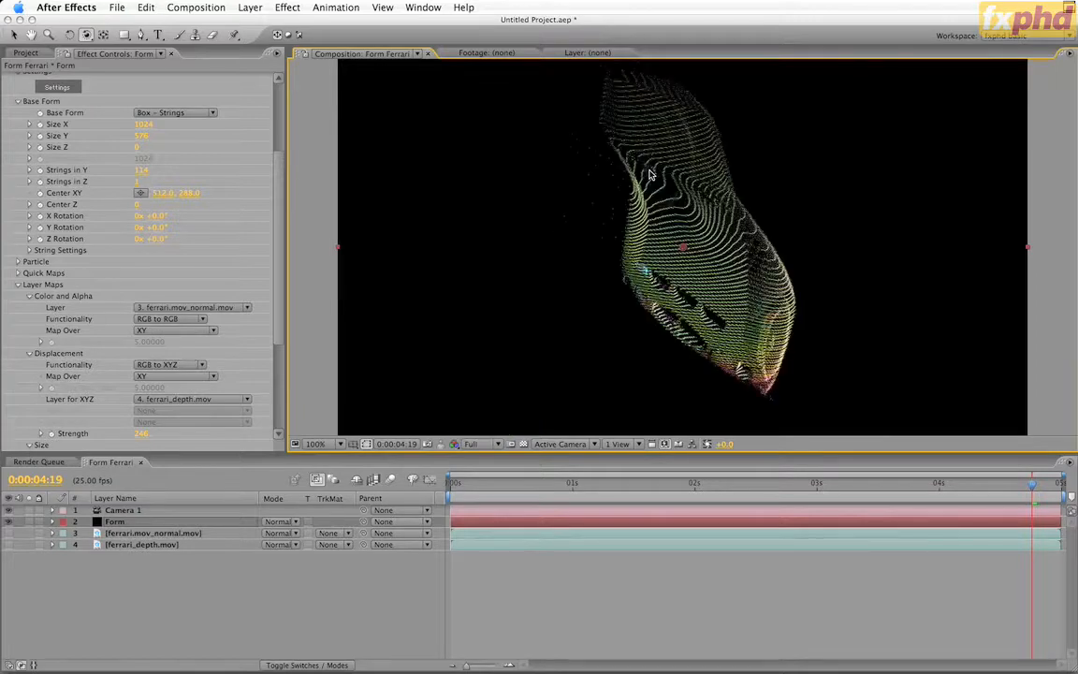
key(super+z)
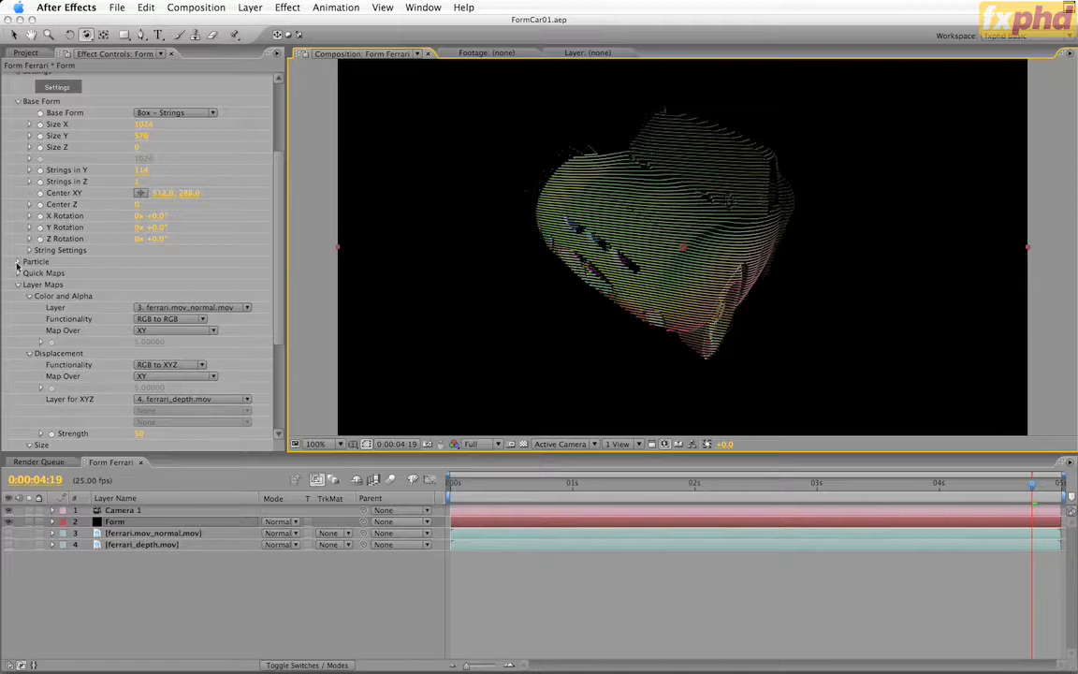
Look through the available particle types in Form's Particle settings, keeping Sphere, and collapse the settings again
click(17, 262)
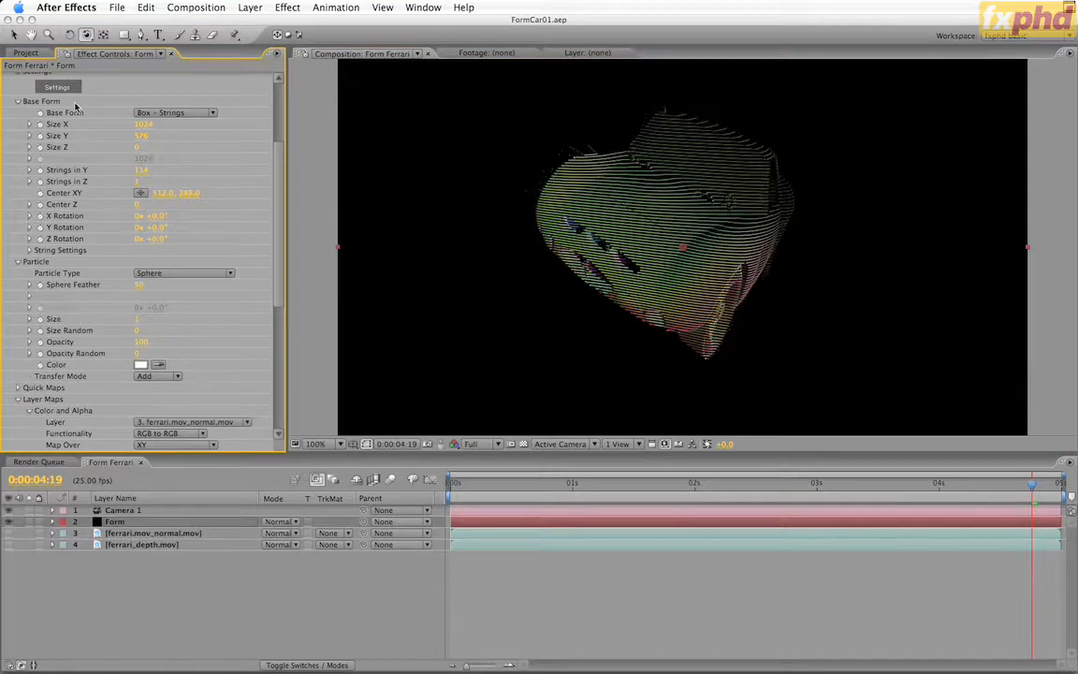
click(200, 272)
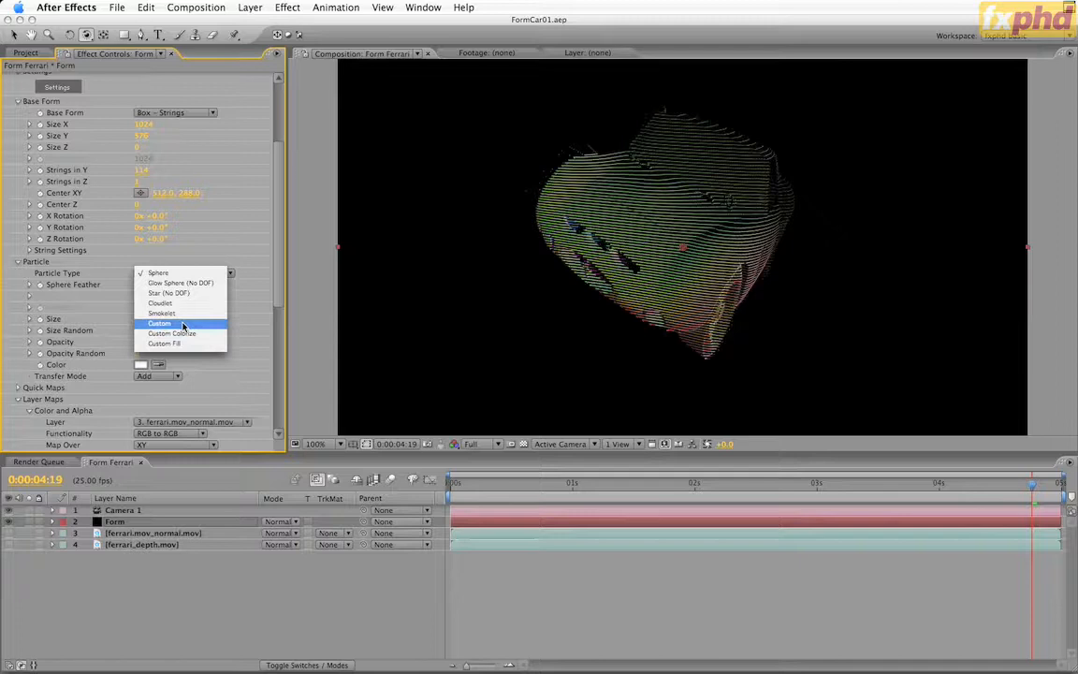
click(249, 245)
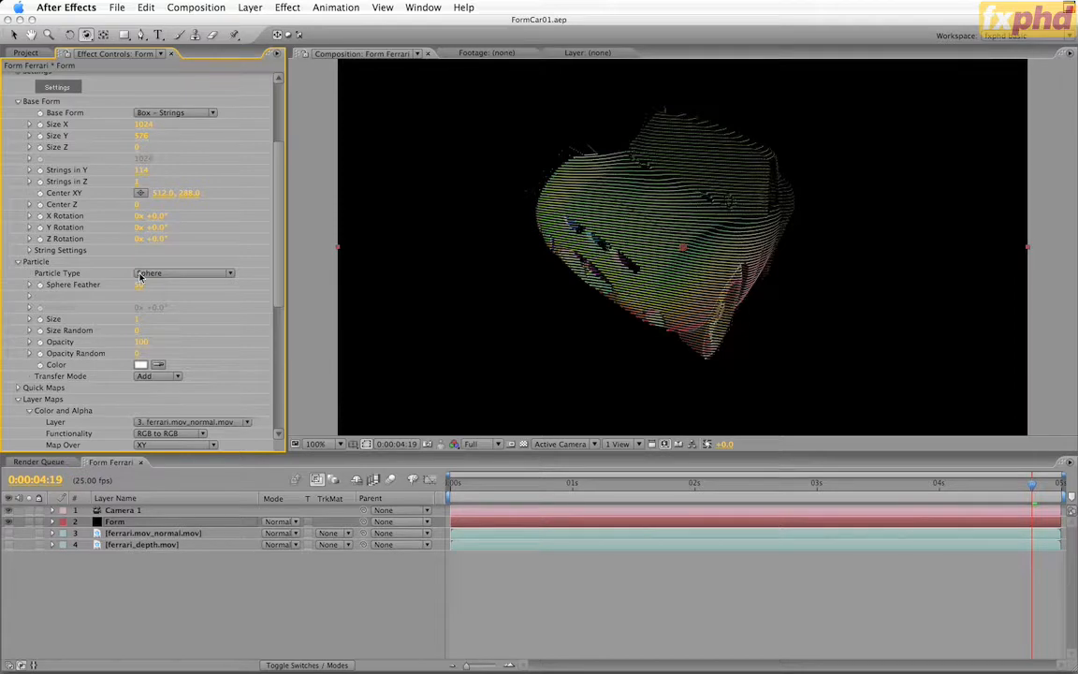
click(18, 263)
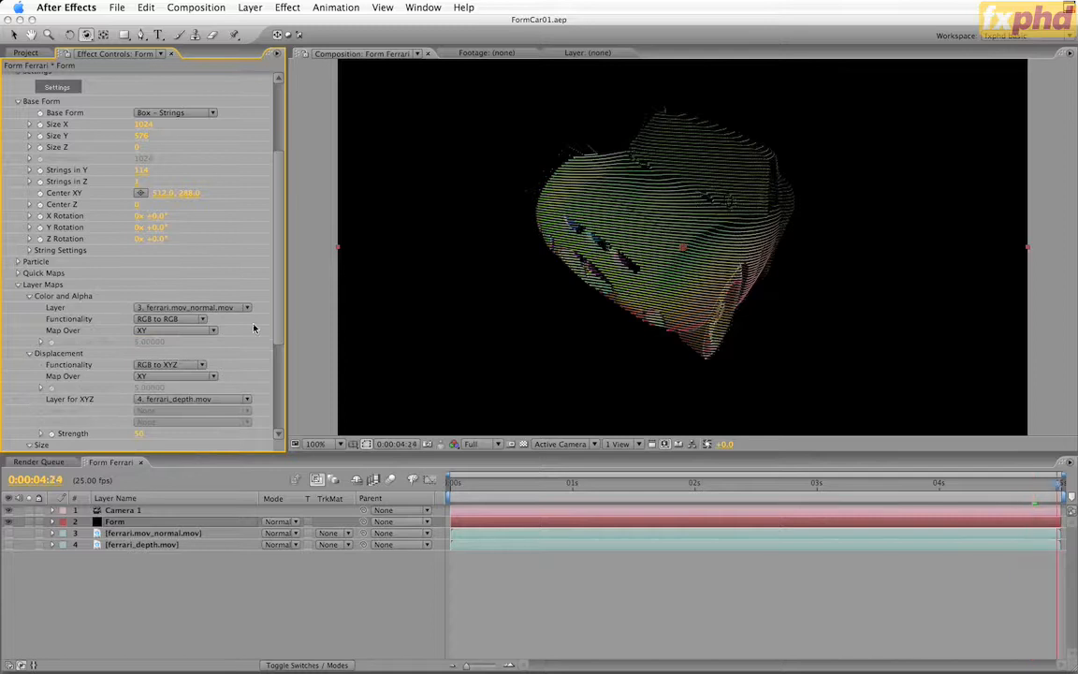
Animate the displacement Strength from 100 at the first frame to 0 at 0:00:04:24, and check the motion up to 0:00:02:13
click(141, 433)
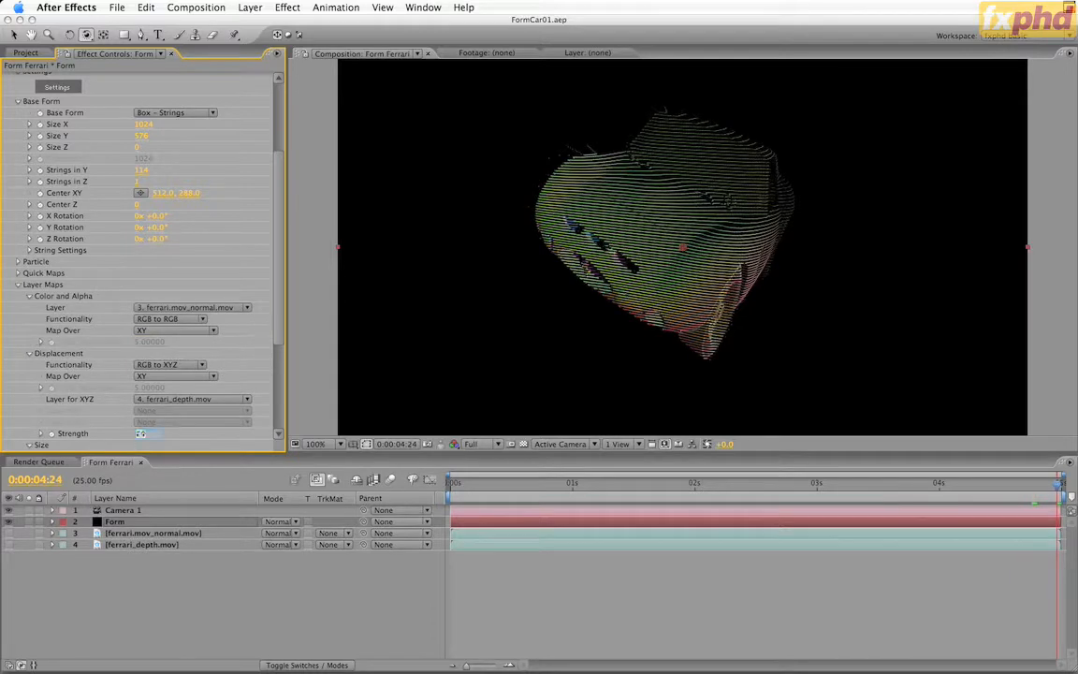
text(0)
key(Return)
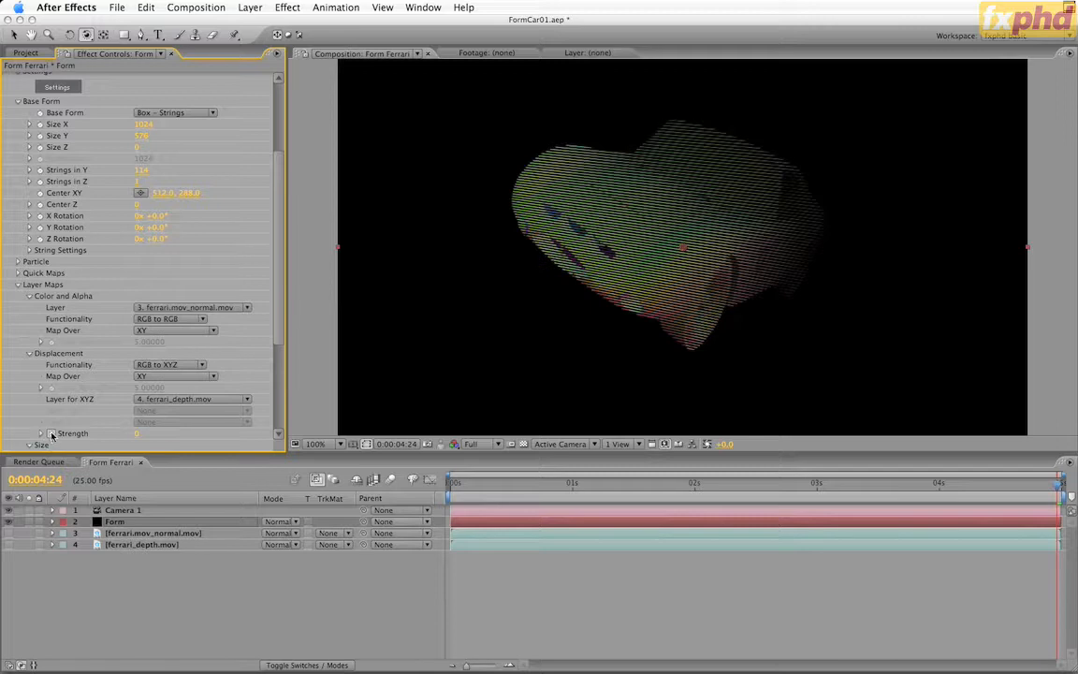
key(Home)
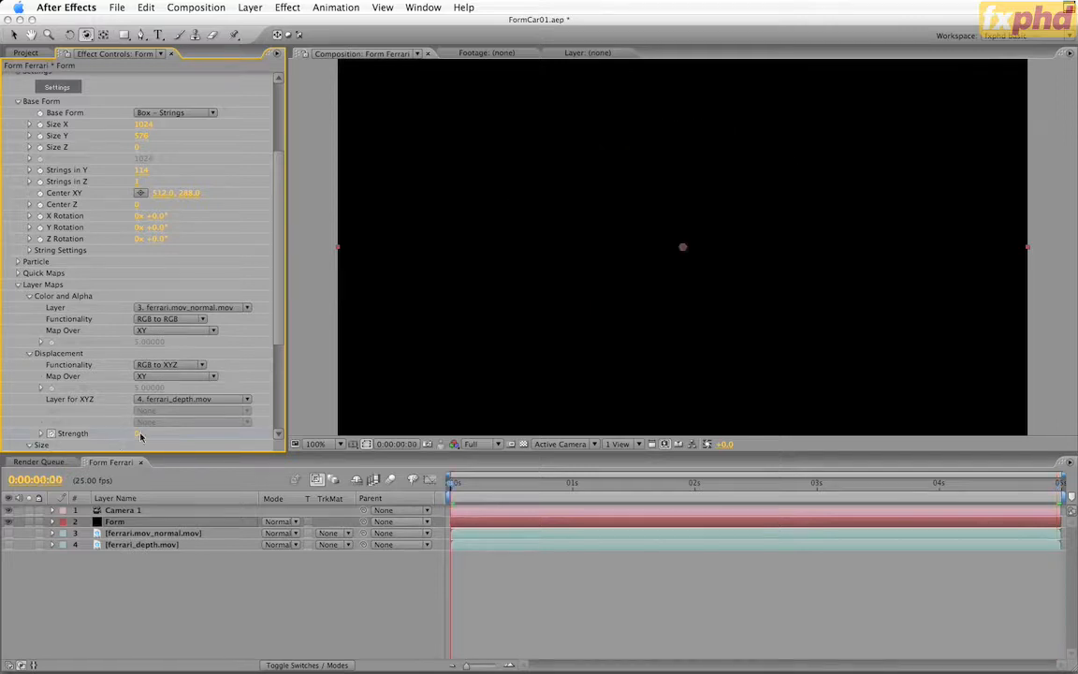
click(139, 434)
text(100)
key(Return)
drag(669, 483, 759, 484)
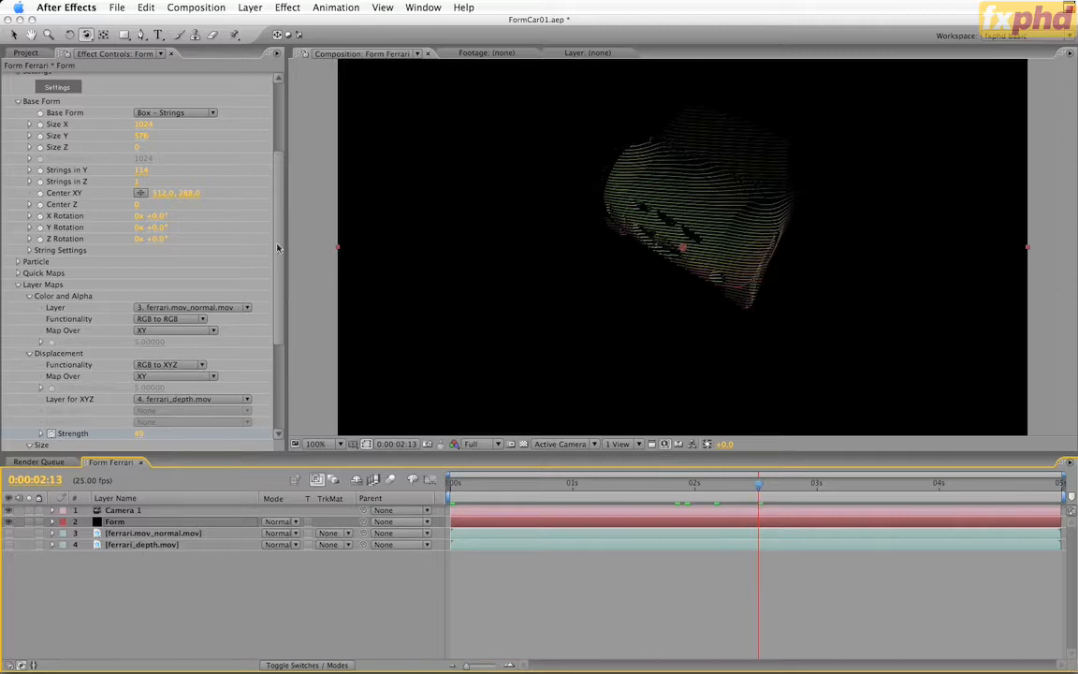
Try the Fractal Field's Affect Size at 0:00:04:15, first at 68.4 and finally at 10
scroll(150, 316, down, 5)
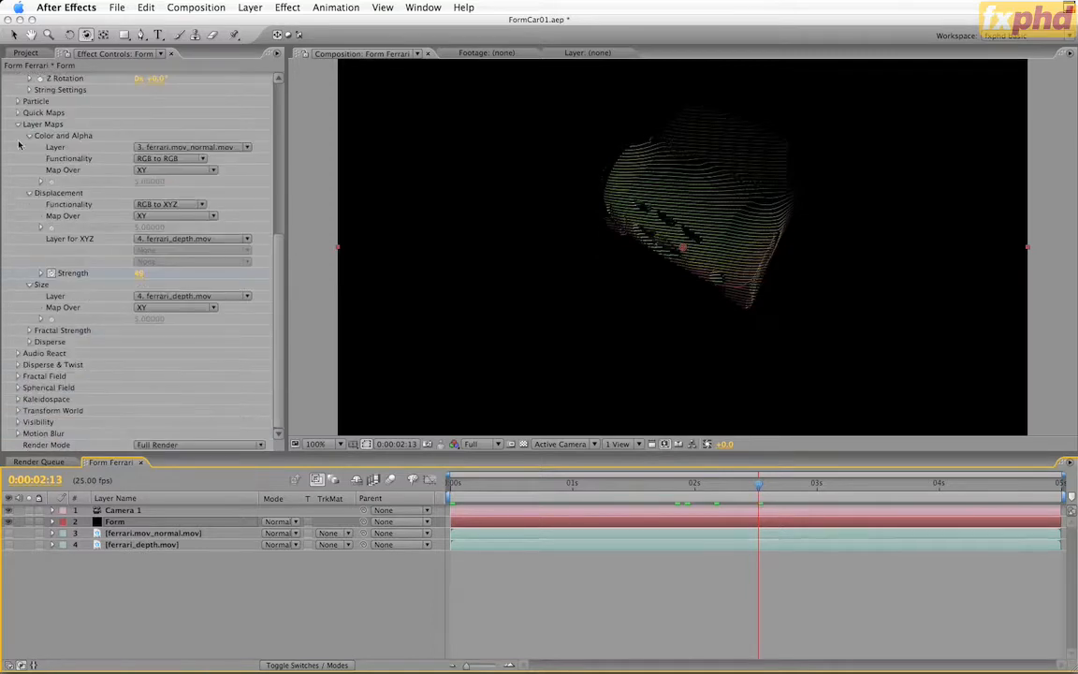
click(17, 376)
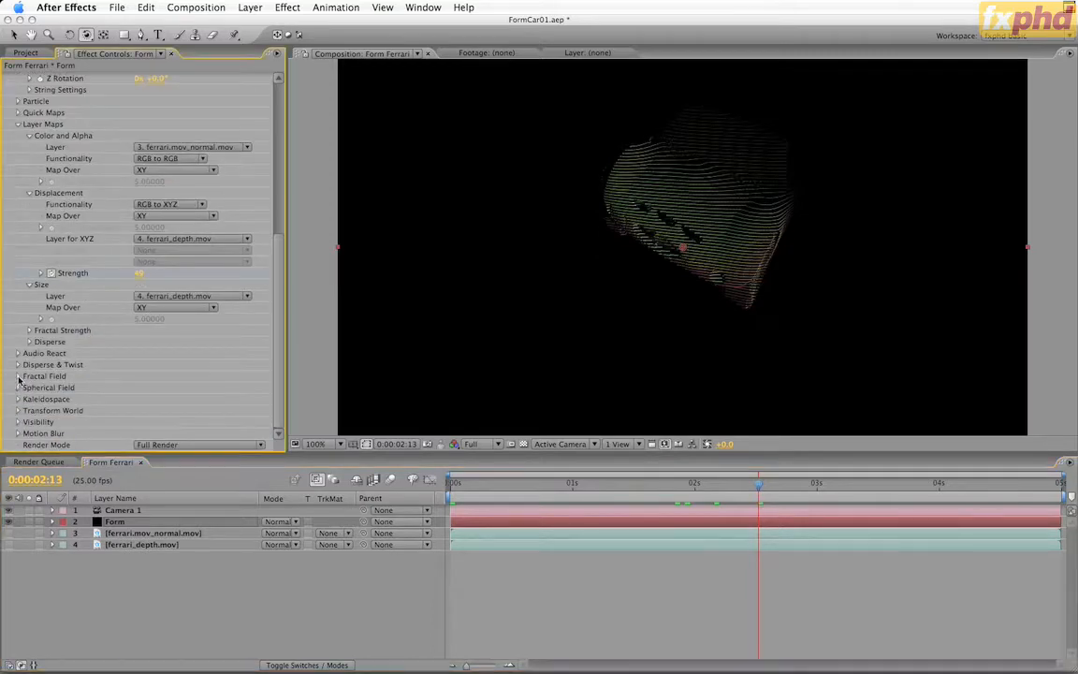
scroll(17, 379, down, 6)
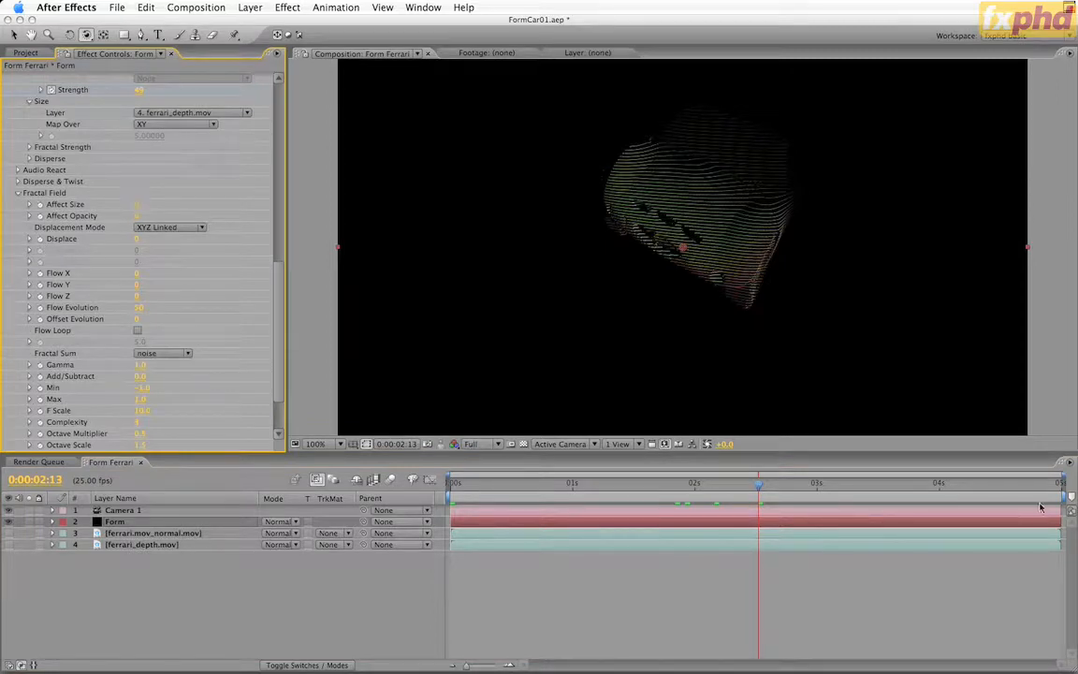
click(1014, 483)
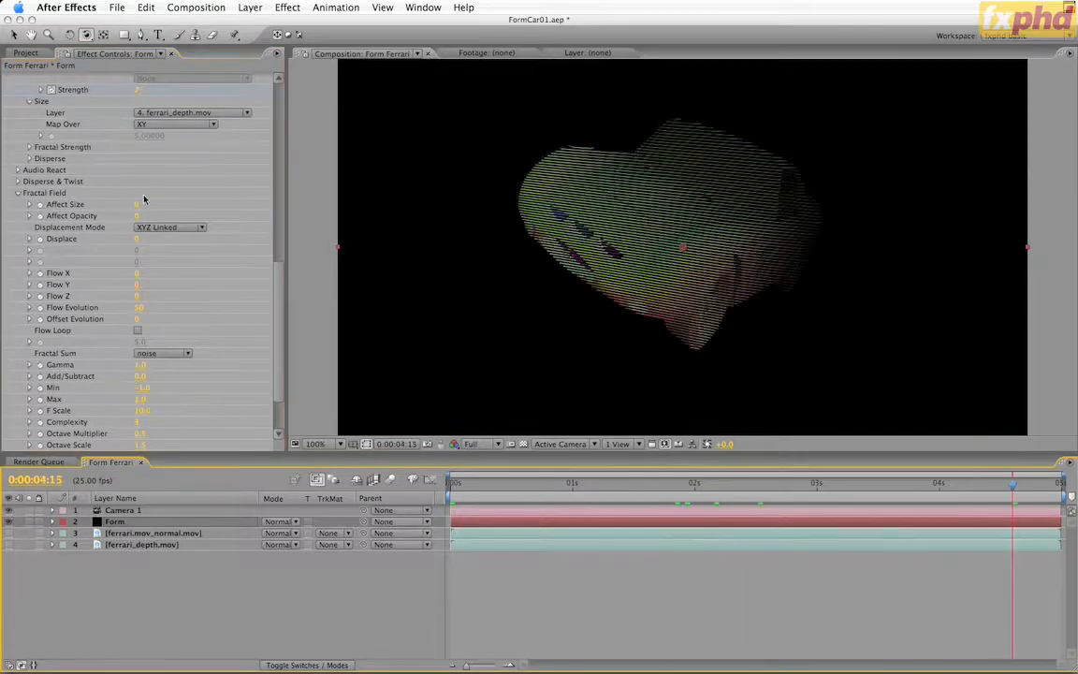
drag(137, 204, 151, 197)
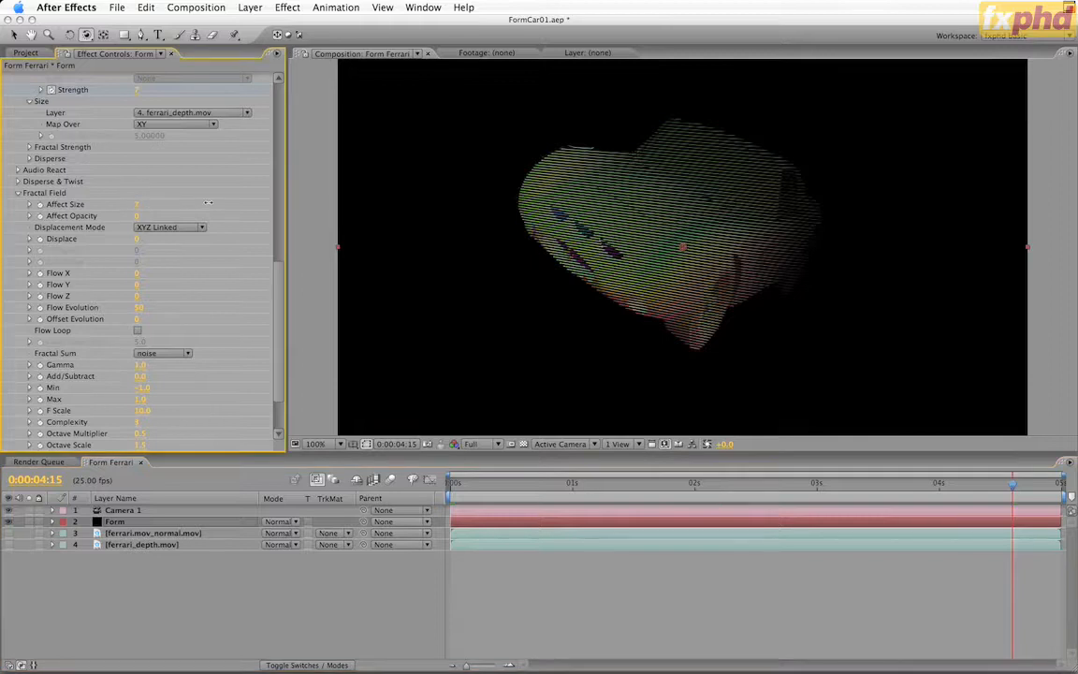
drag(385, 199, 556, 195)
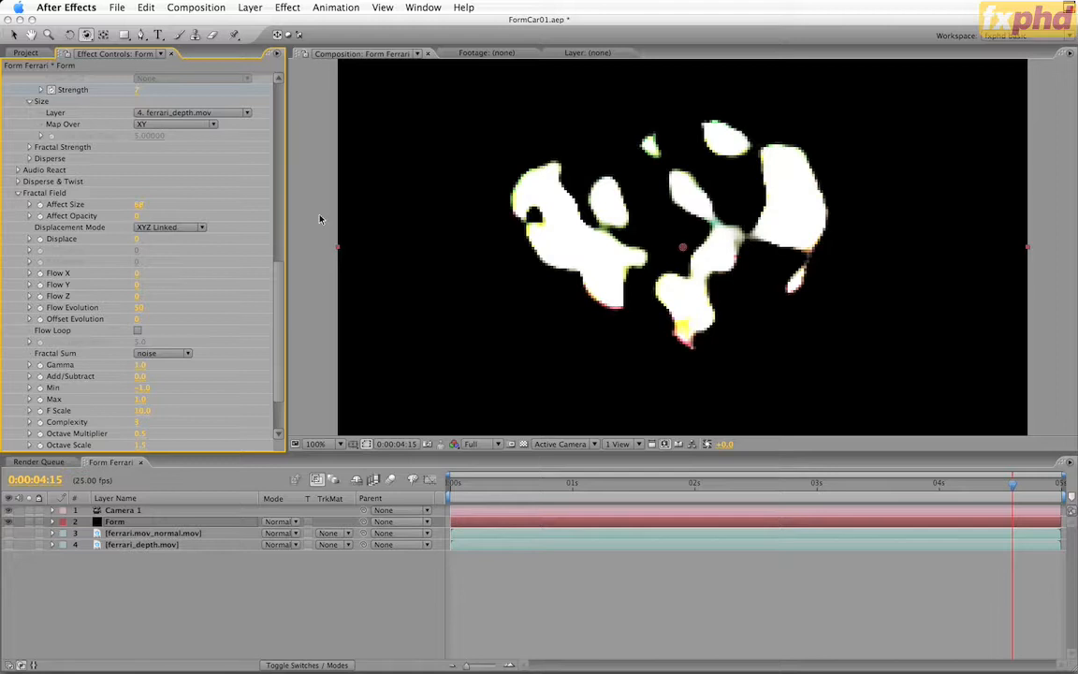
click(138, 205)
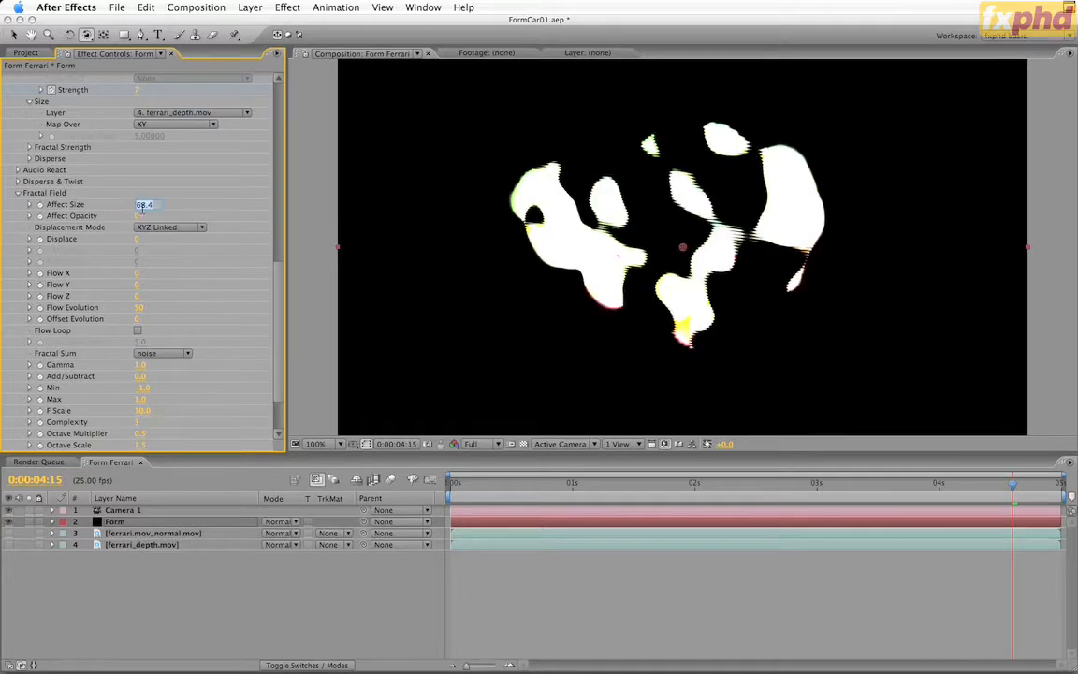
text(10)
key(Return)
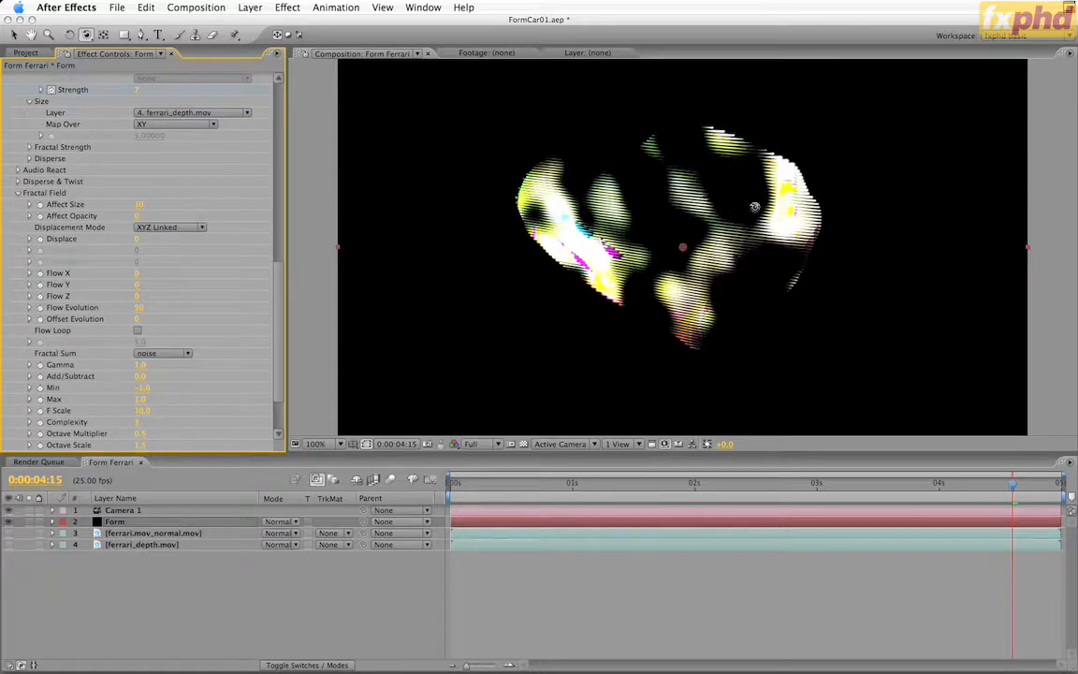
Return the Fractal Field's Affect Size to 0 and keyframe its Displace at 0 at 0:00:04:24
key(v)
text(0)
key(Return)
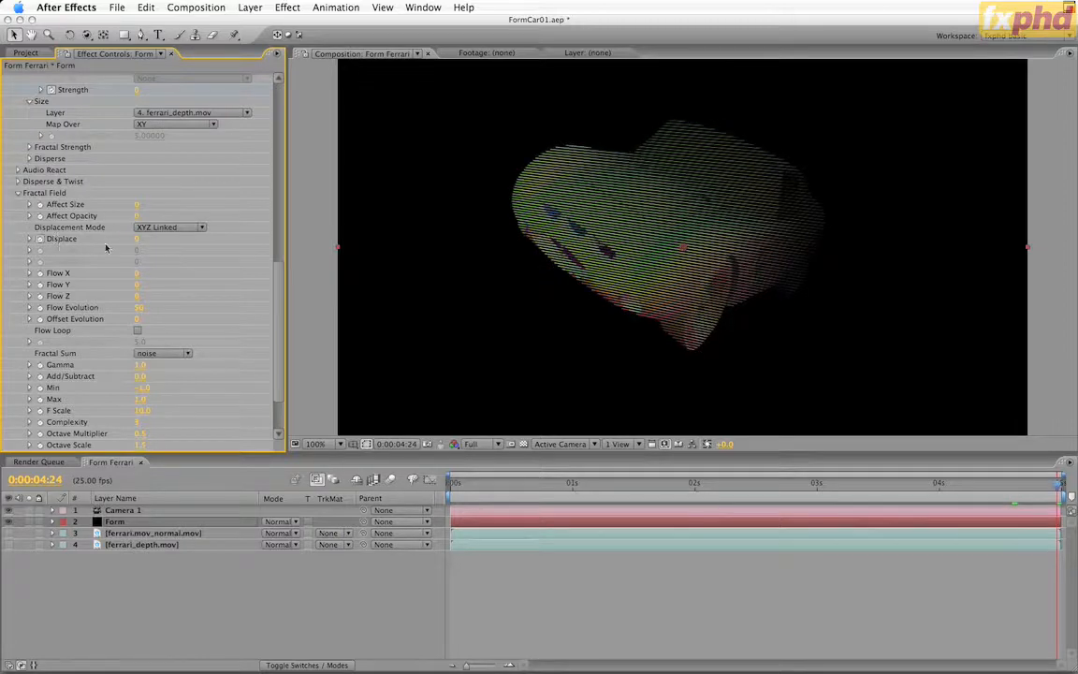
Try a Fractal Field Displace of 200 at 0:00:02:10, reveal the Form layer's keyframes and delete that middle keyframe
click(743, 483)
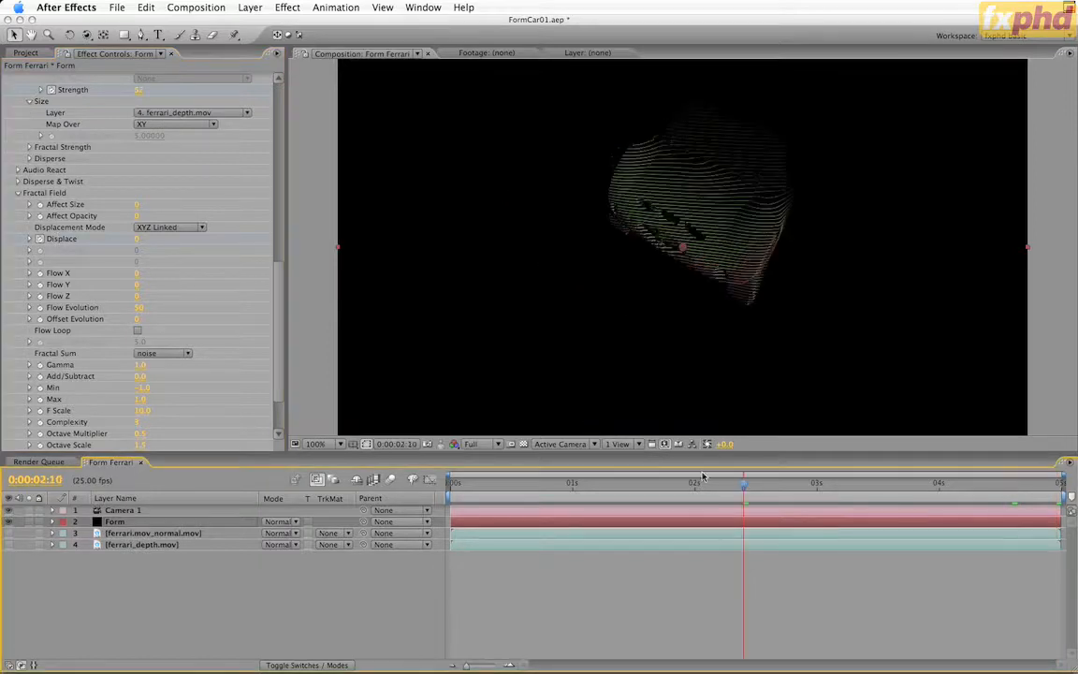
click(146, 241)
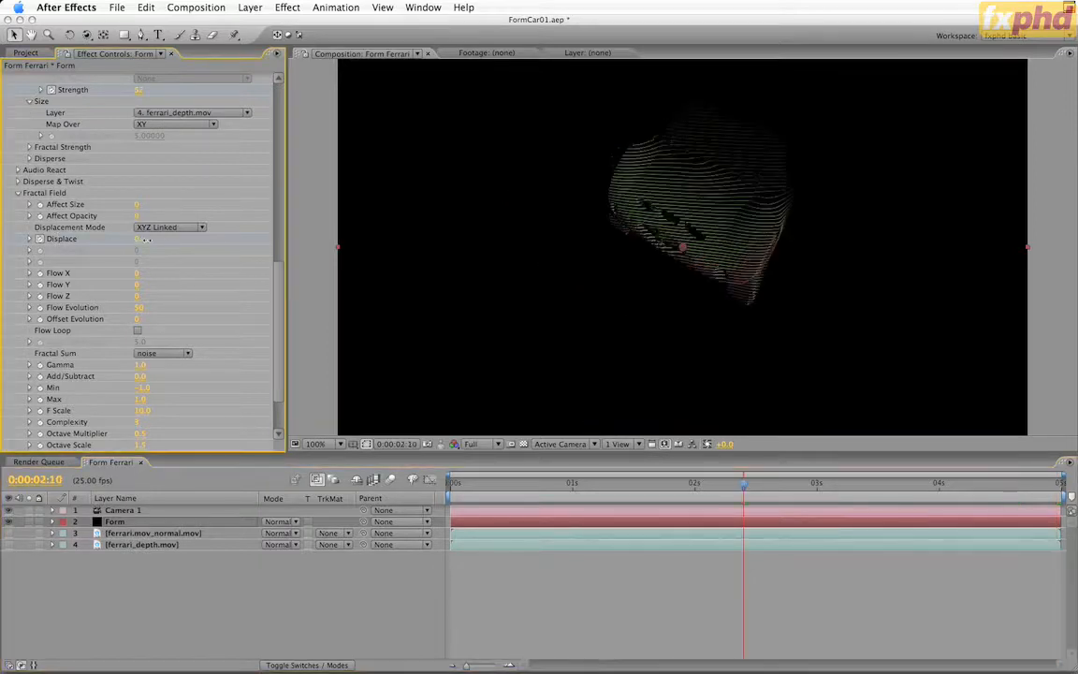
drag(161, 241, 379, 238)
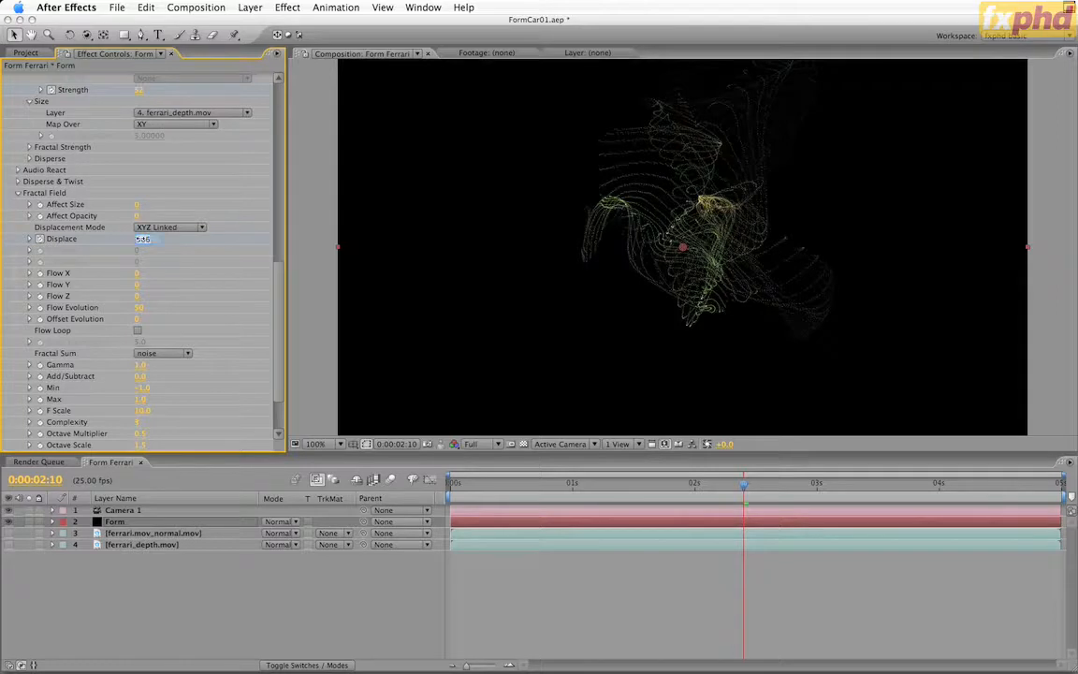
drag(141, 240, 140, 241)
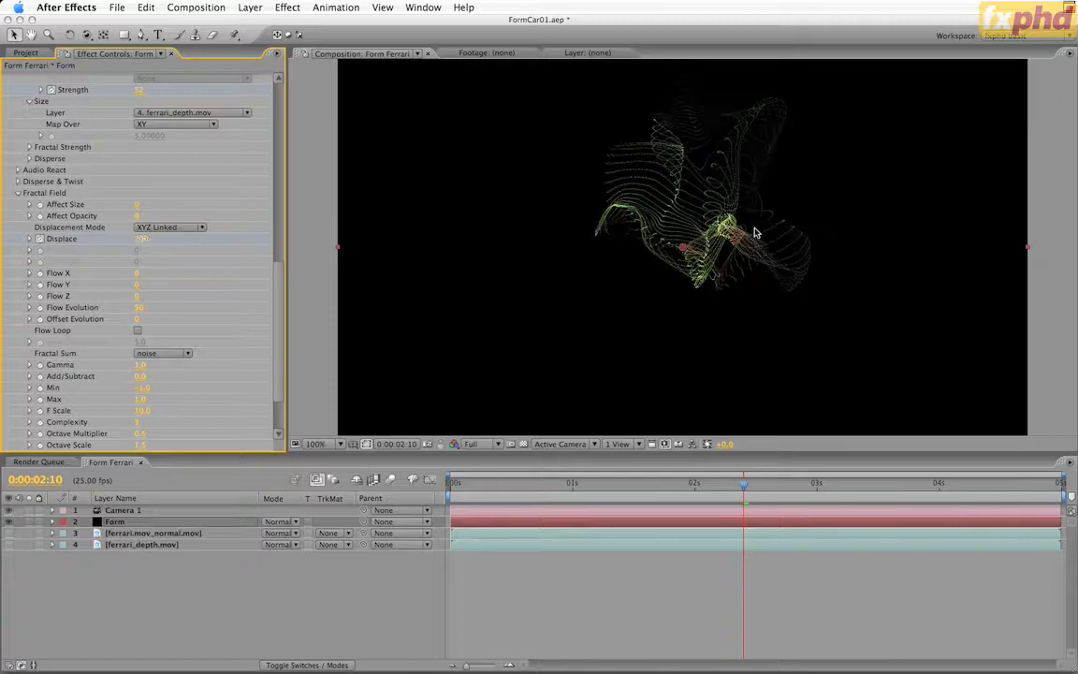
key(u)
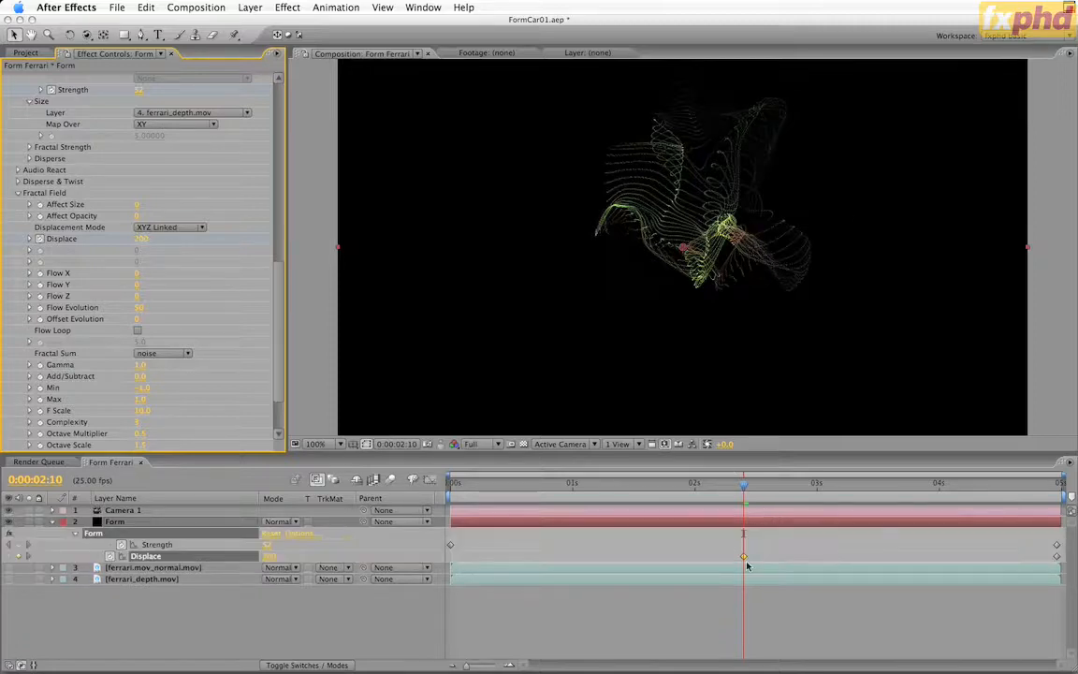
key(Delete)
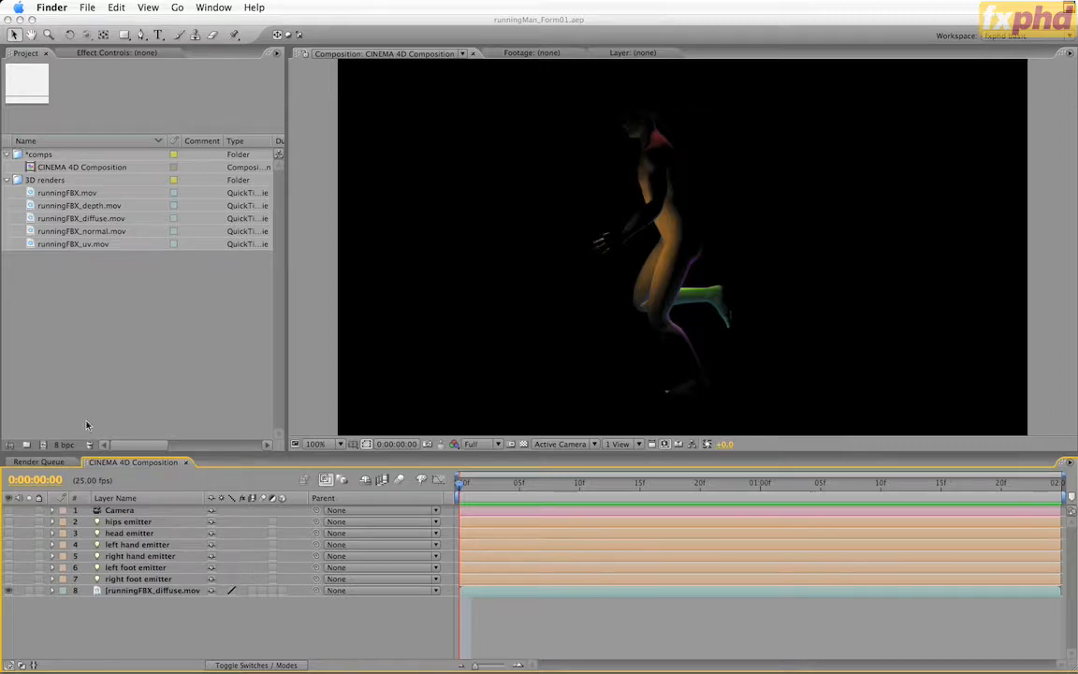
In the runningMan_Form01 project, open the runningFBX.mov render and scrub through the running figure's motion
click(131, 225)
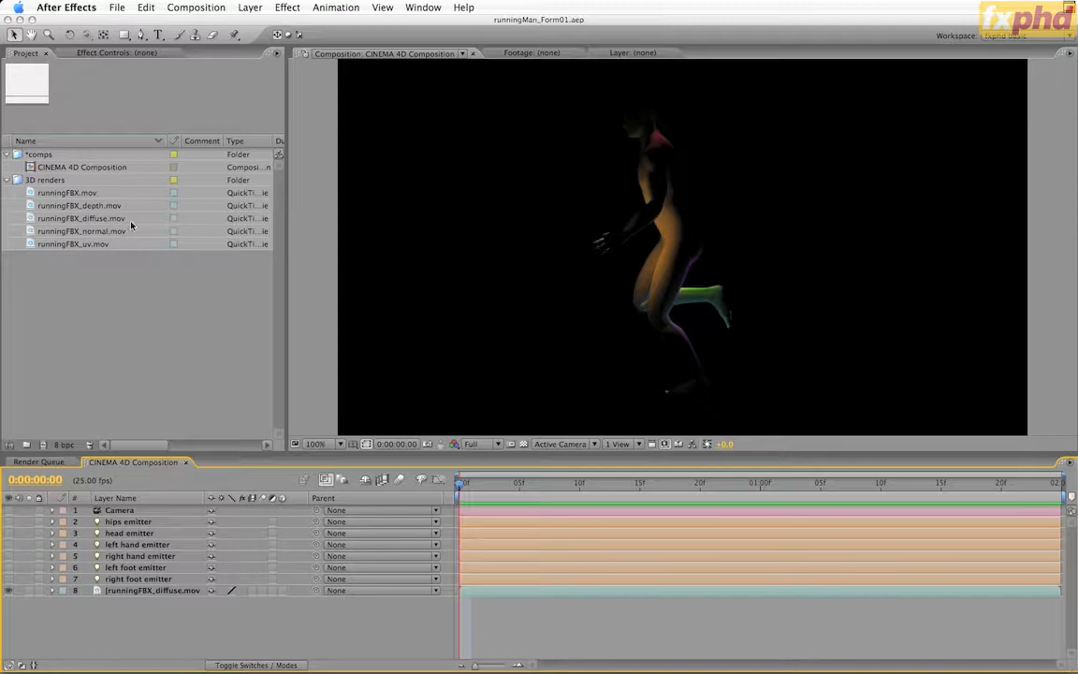
double_click(51, 194)
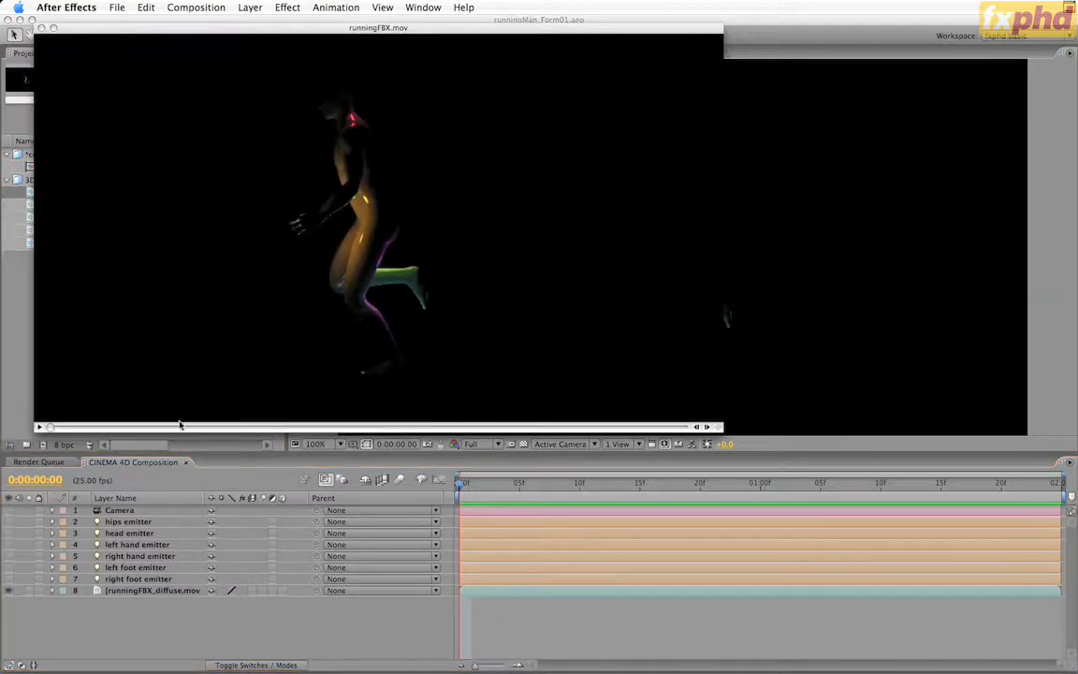
click(40, 426)
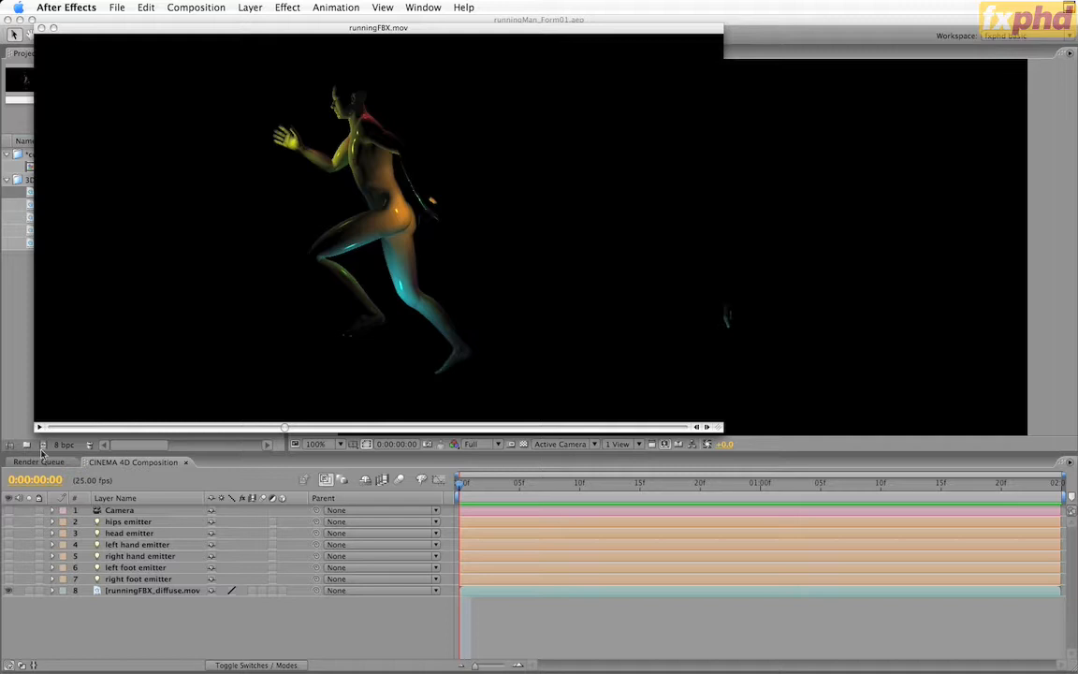
drag(58, 429, 393, 428)
click(102, 376)
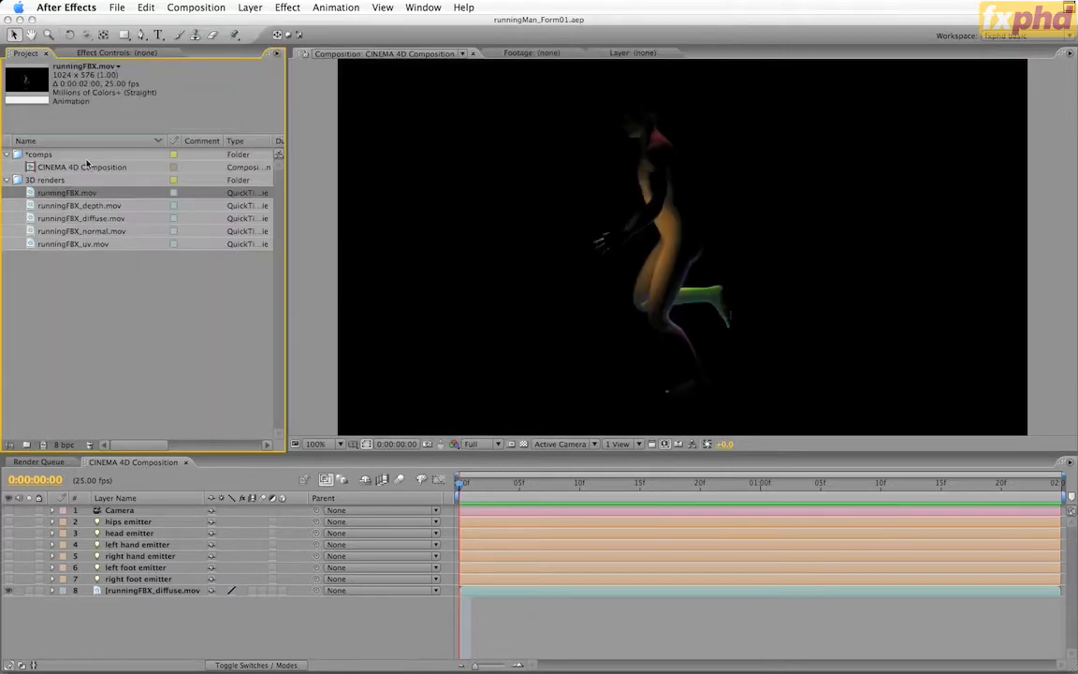
Preview the runningFBX_depth.mov and runningFBX_diffuse.mov passes, scrubbing through each and closing it
double_click(72, 206)
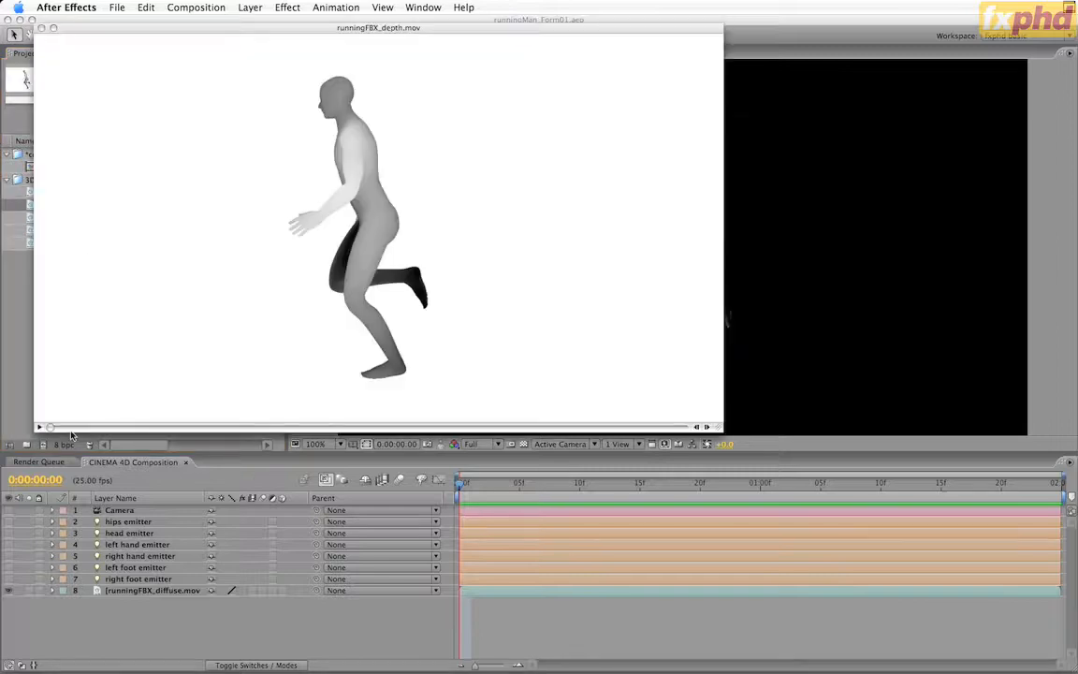
drag(65, 430, 129, 362)
click(24, 360)
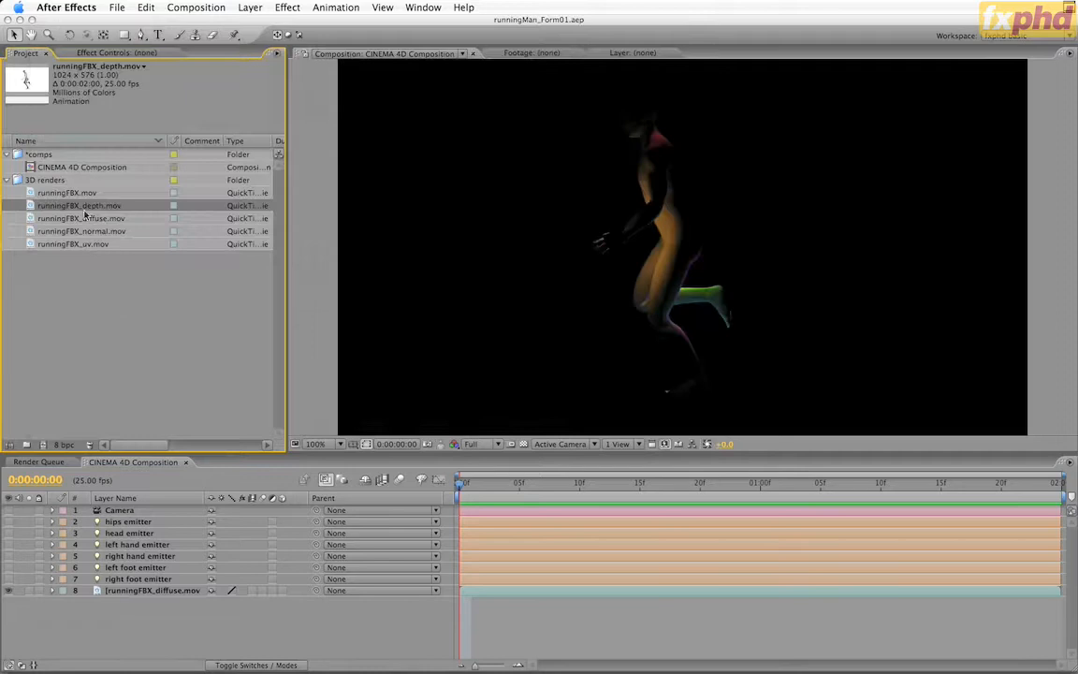
double_click(84, 218)
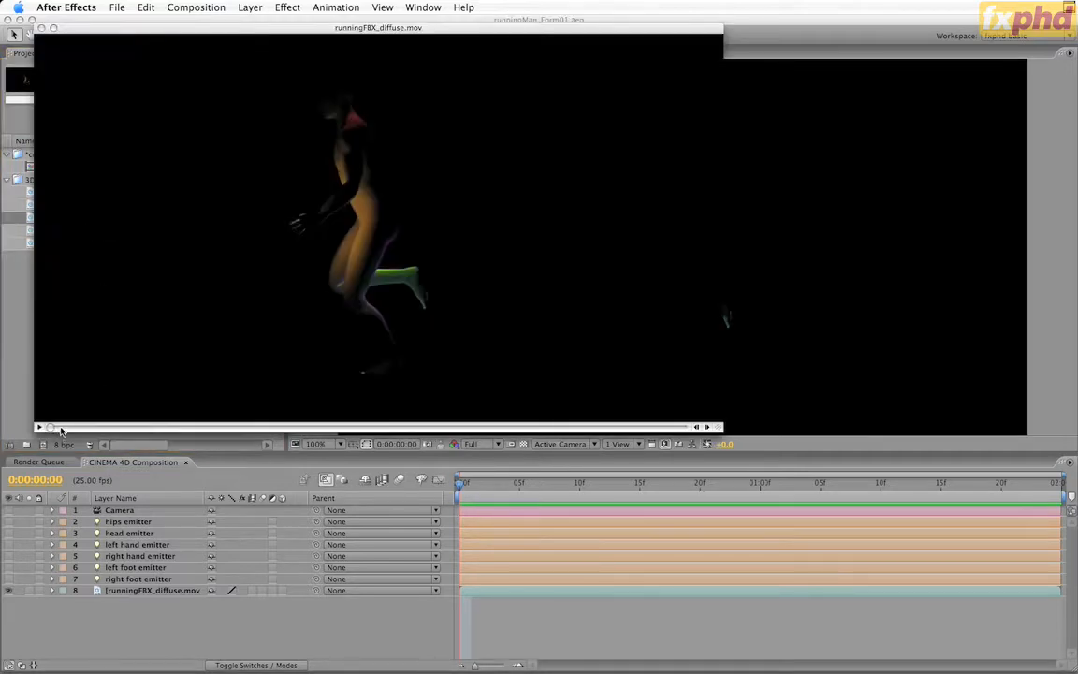
drag(62, 430, 271, 425)
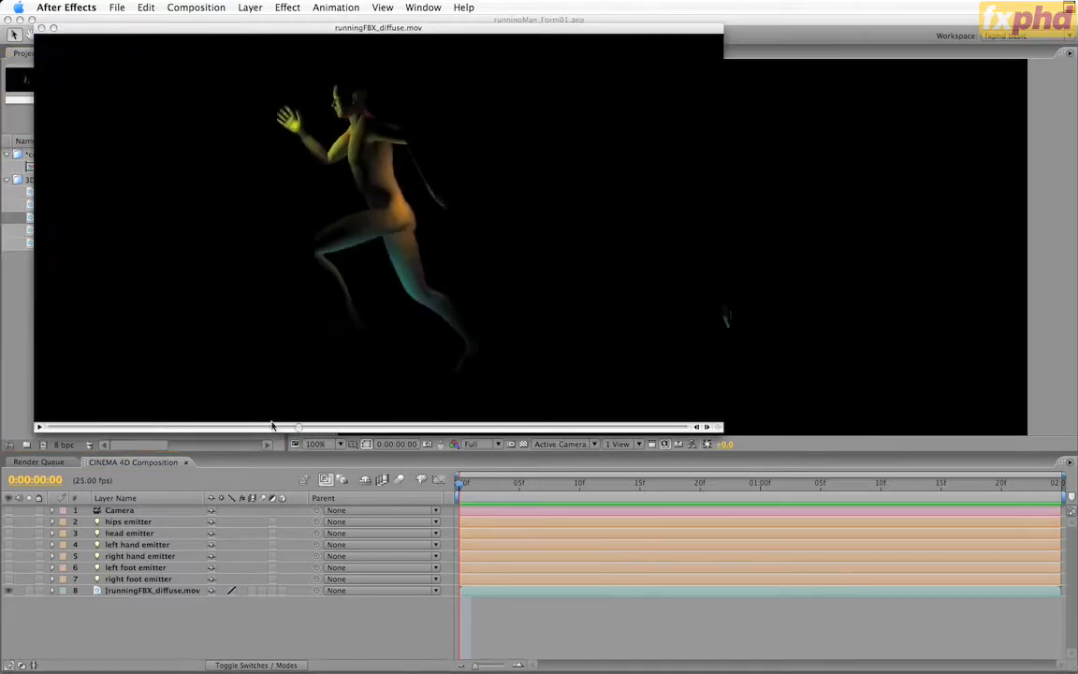
key(super+w)
Preview the runningFBX_normal.mov and runningFBX_uv.mov passes, scrubbing through each and closing it
double_click(98, 230)
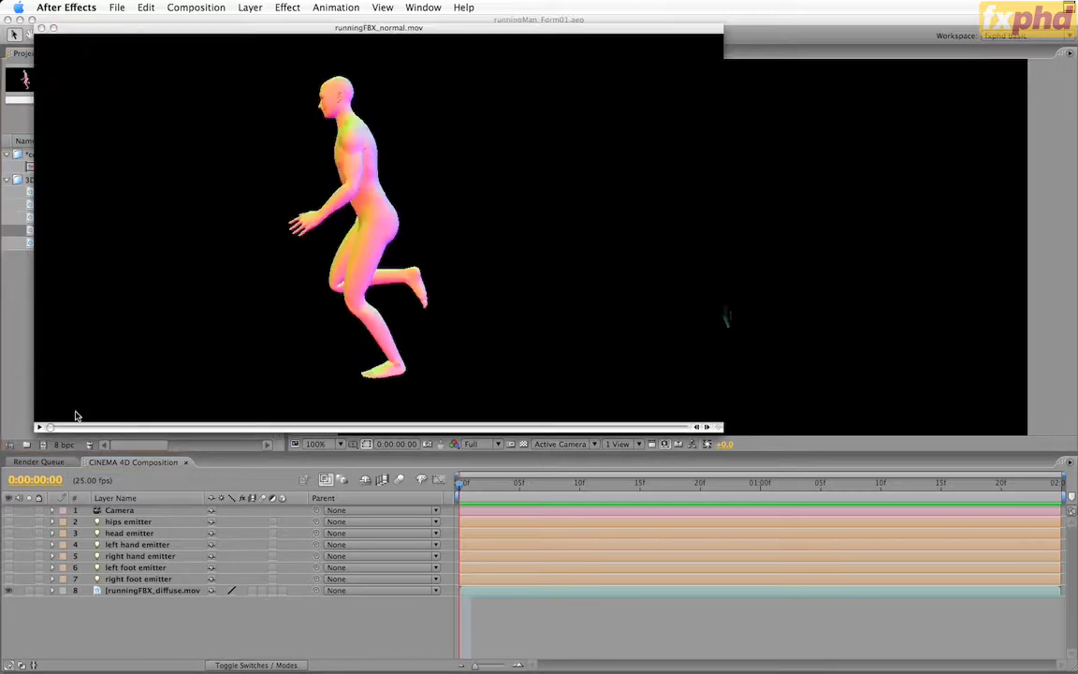
drag(65, 430, 99, 372)
key(super+w)
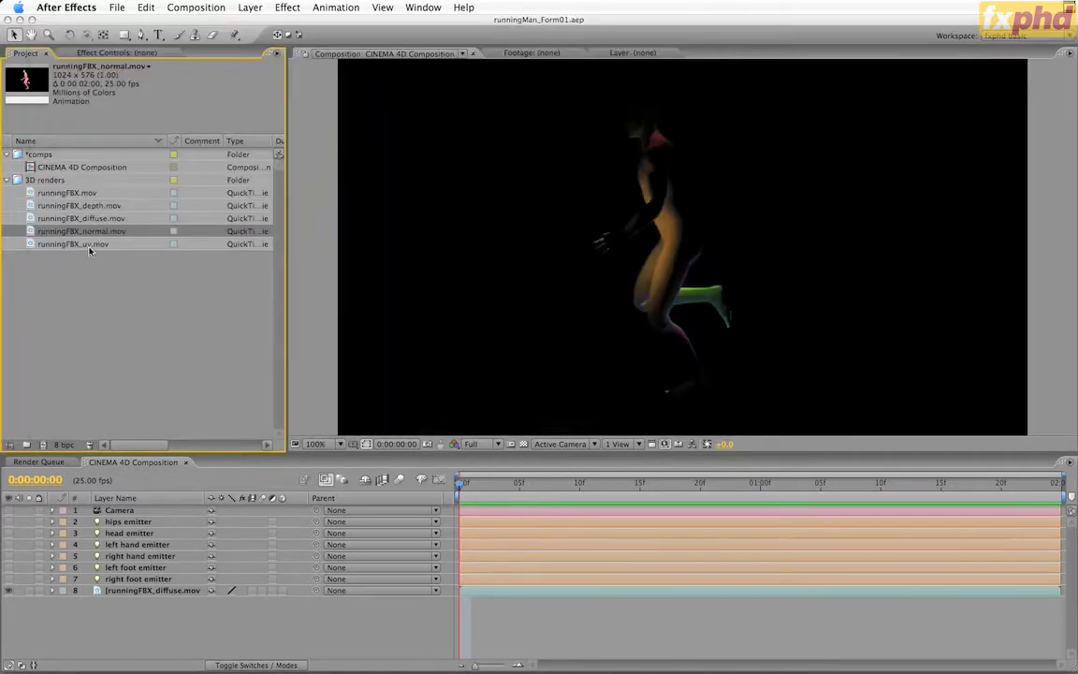
double_click(89, 244)
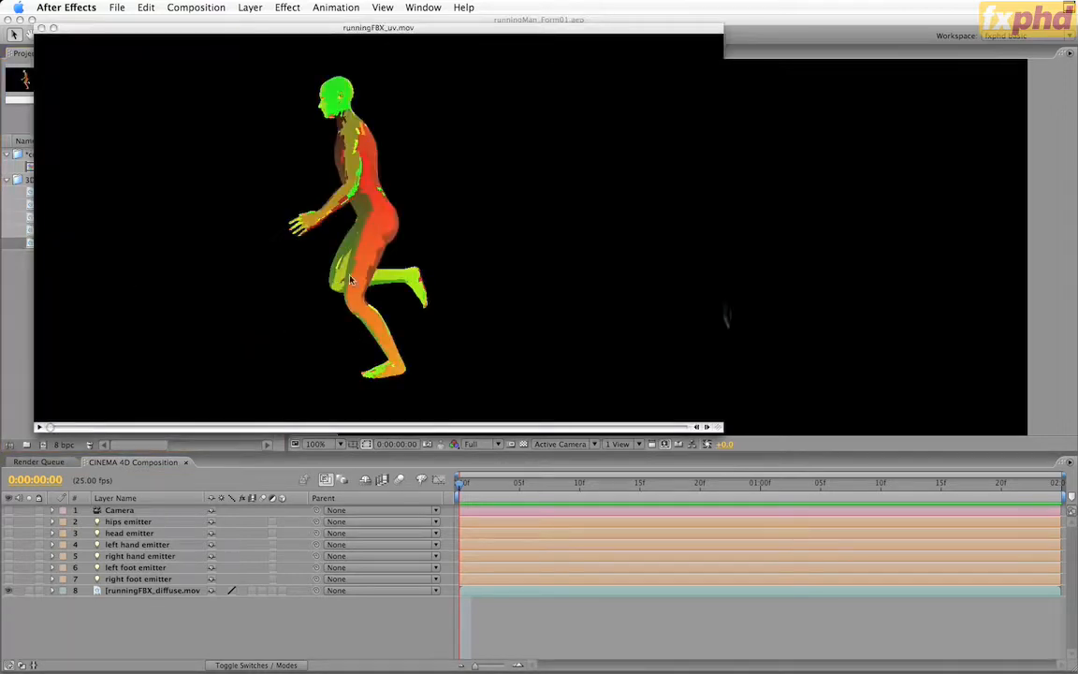
drag(59, 431, 275, 456)
drag(654, 428, 433, 435)
key(super+w)
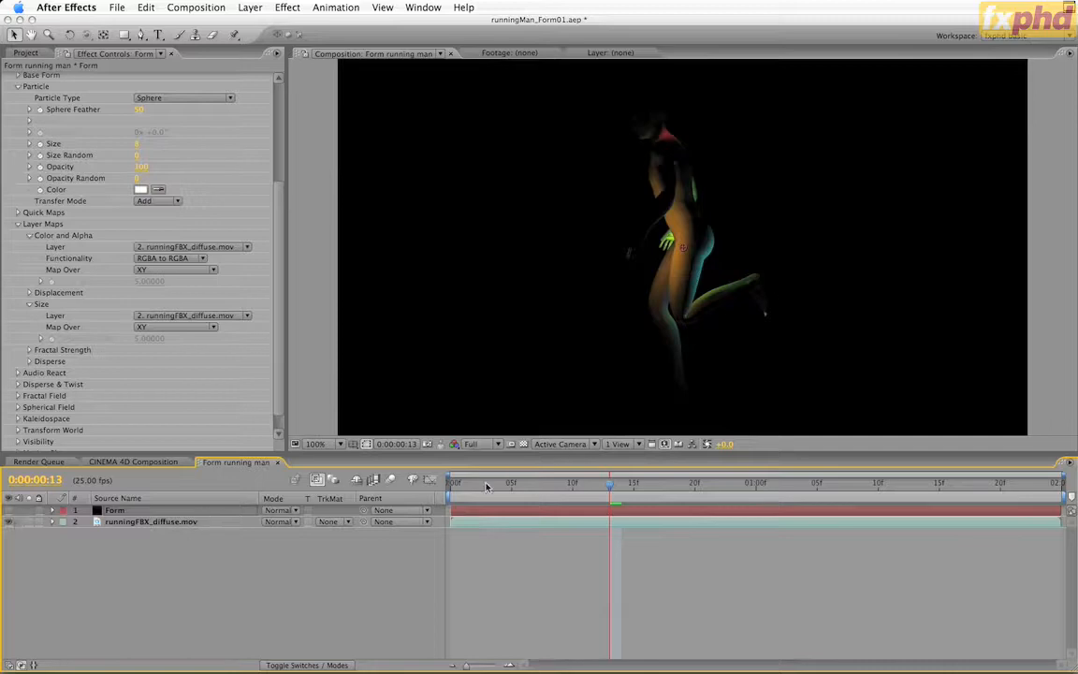
Hide the runningFBX_diffuse.mov layer at the first frame and review the Form layer's Base Form, Particle and Layer Maps settings
drag(488, 488, 446, 496)
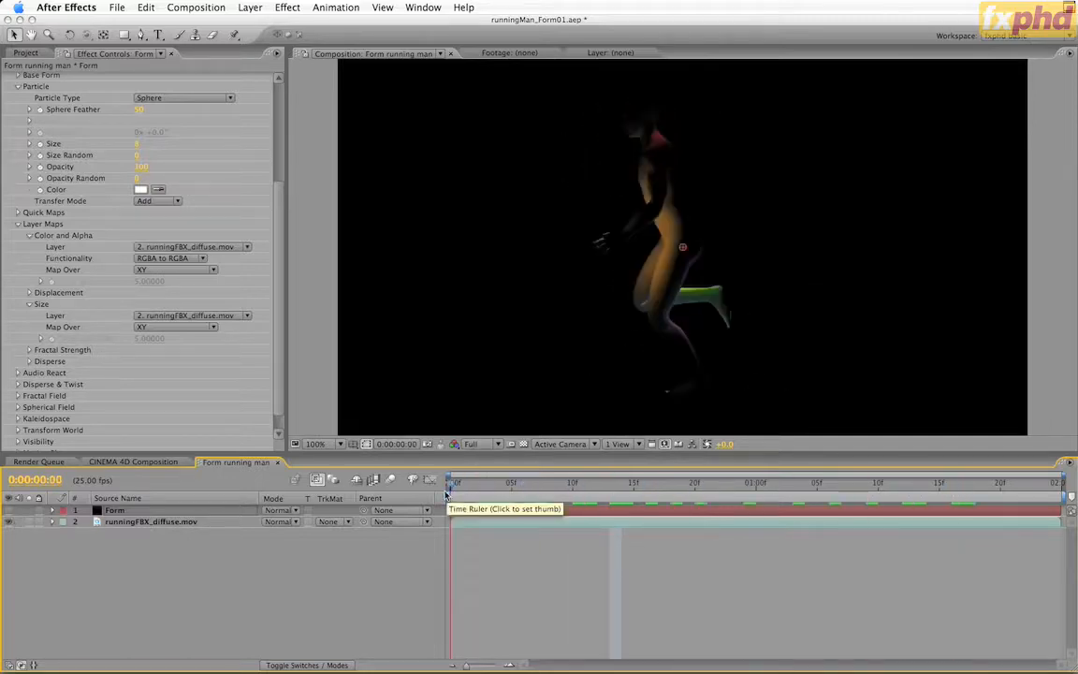
click(9, 521)
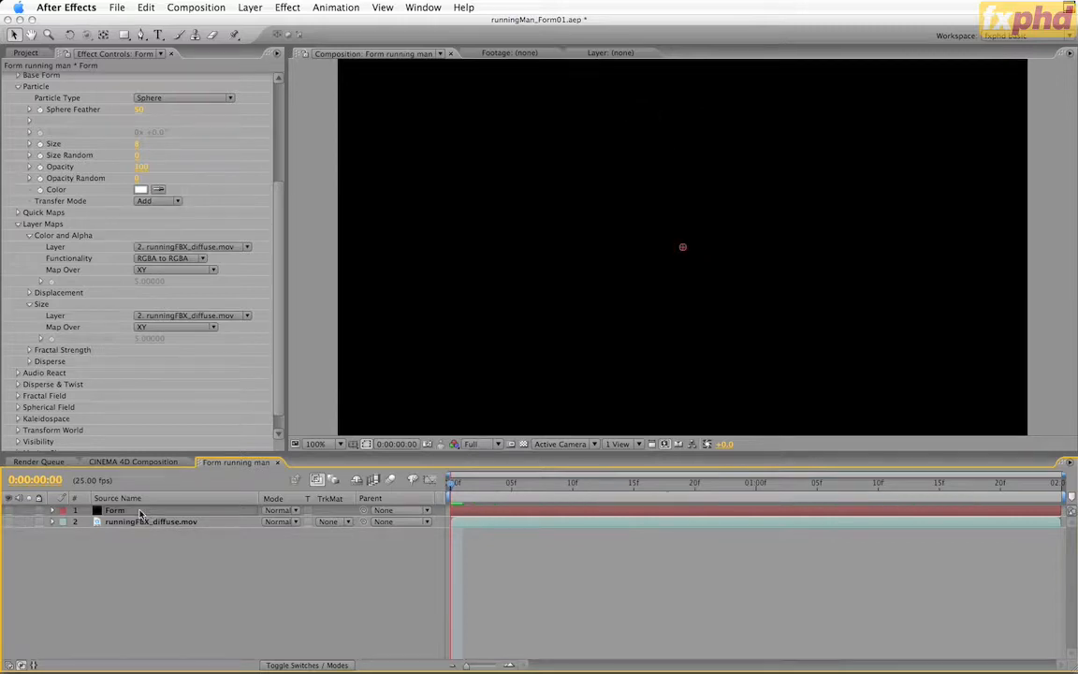
click(140, 513)
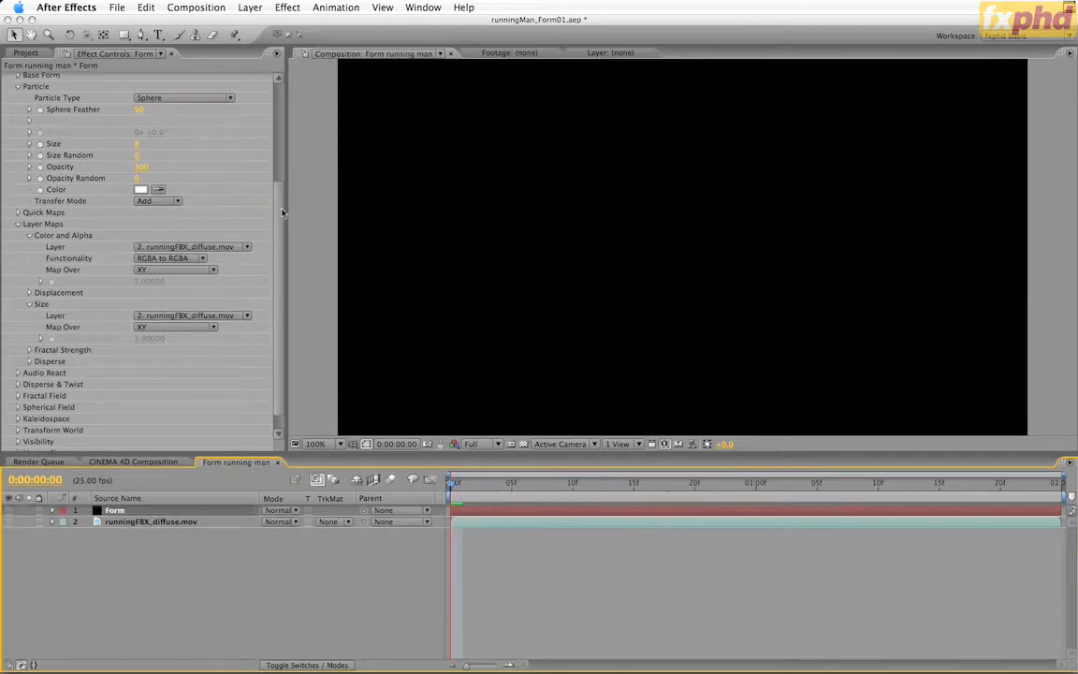
drag(278, 213, 279, 99)
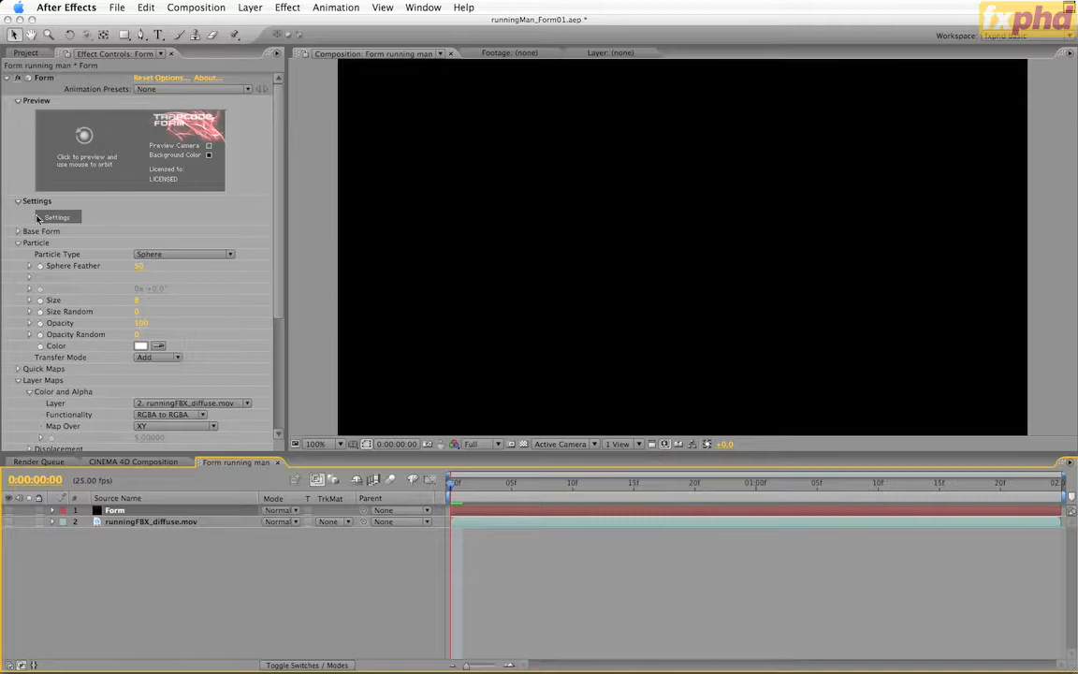
click(17, 233)
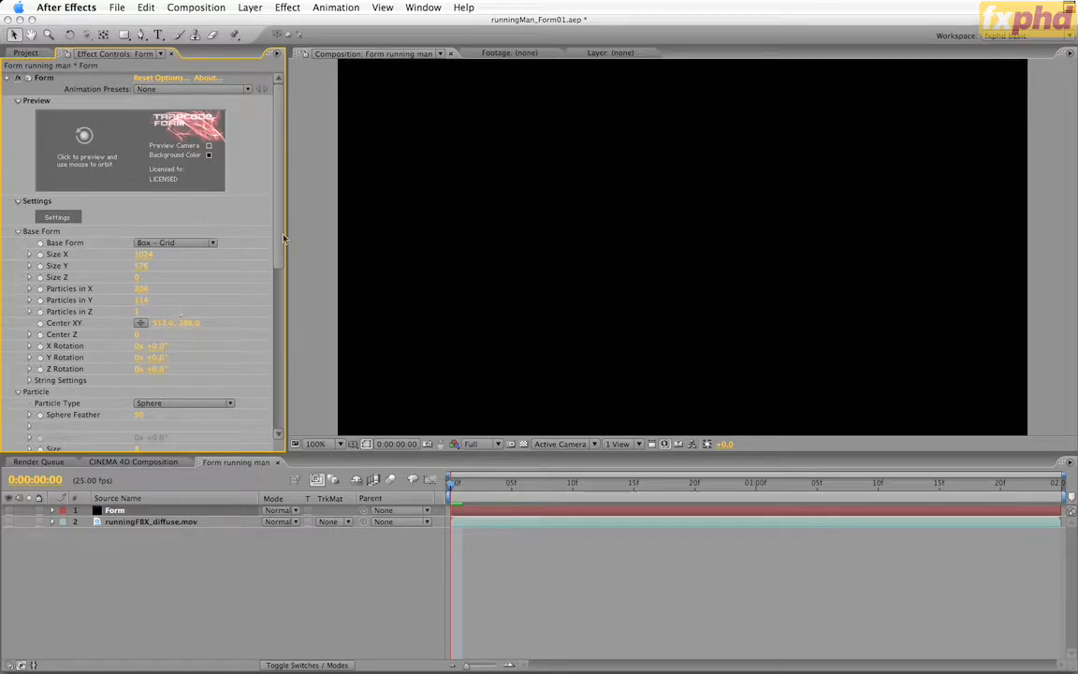
scroll(252, 212, down, 10)
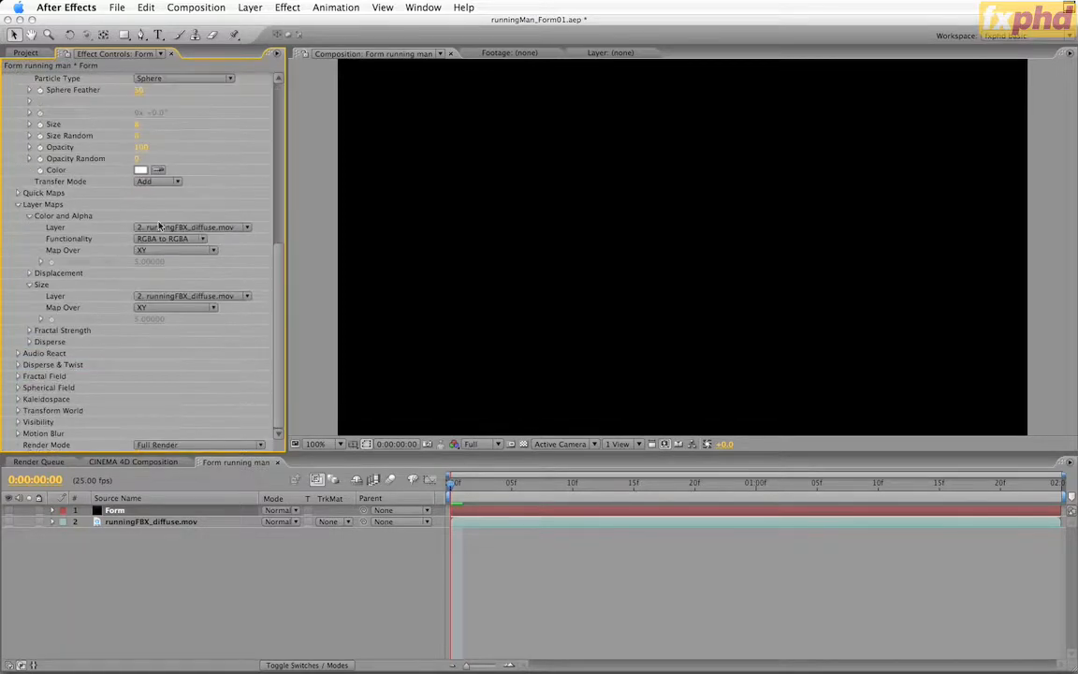
Make the Form layer visible and preview the particle running man by scrubbing and playing the timeline
click(9, 512)
drag(457, 485, 599, 473)
key(space)
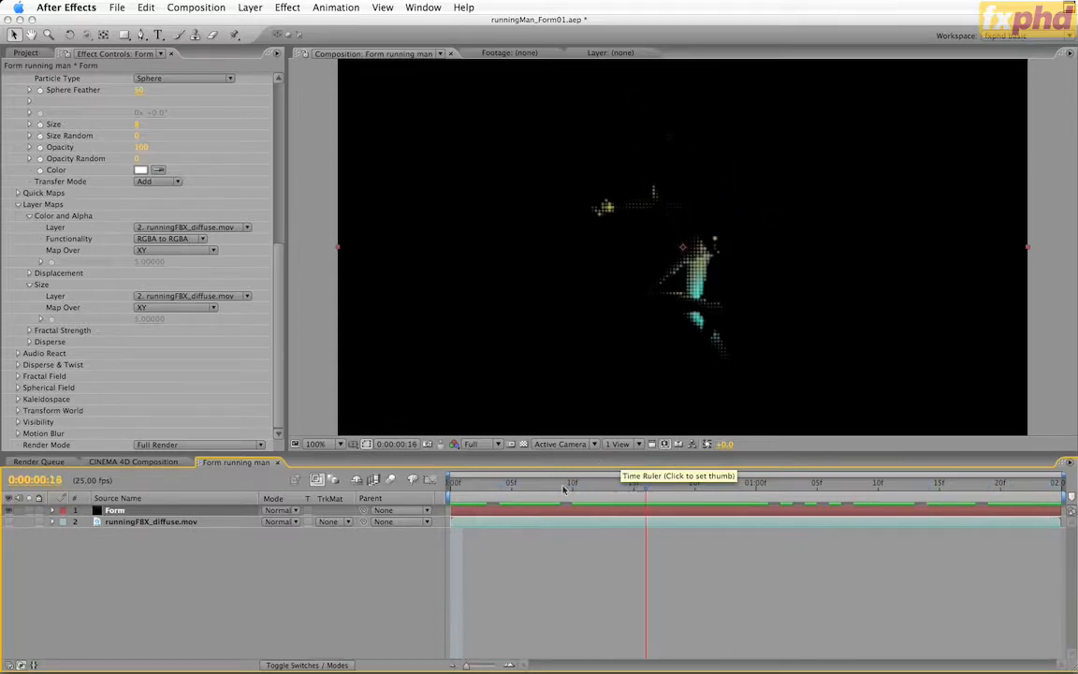
drag(565, 488, 492, 488)
key(space)
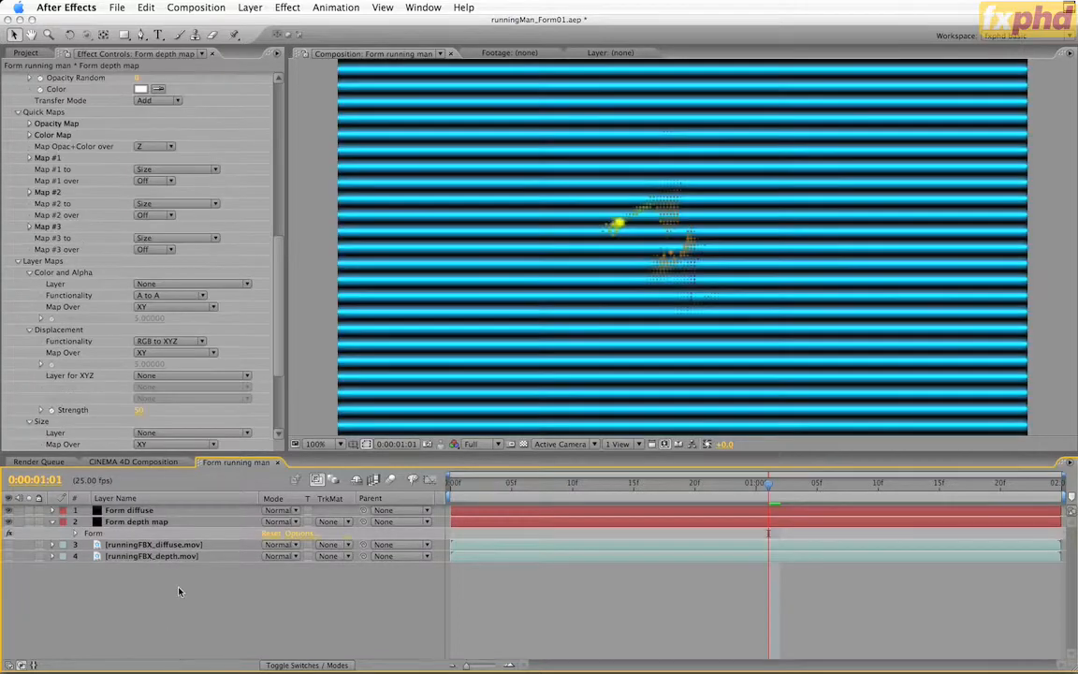
Show the runningFBX_depth.mov layer briefly to examine the depth pass, and hide it again
click(158, 525)
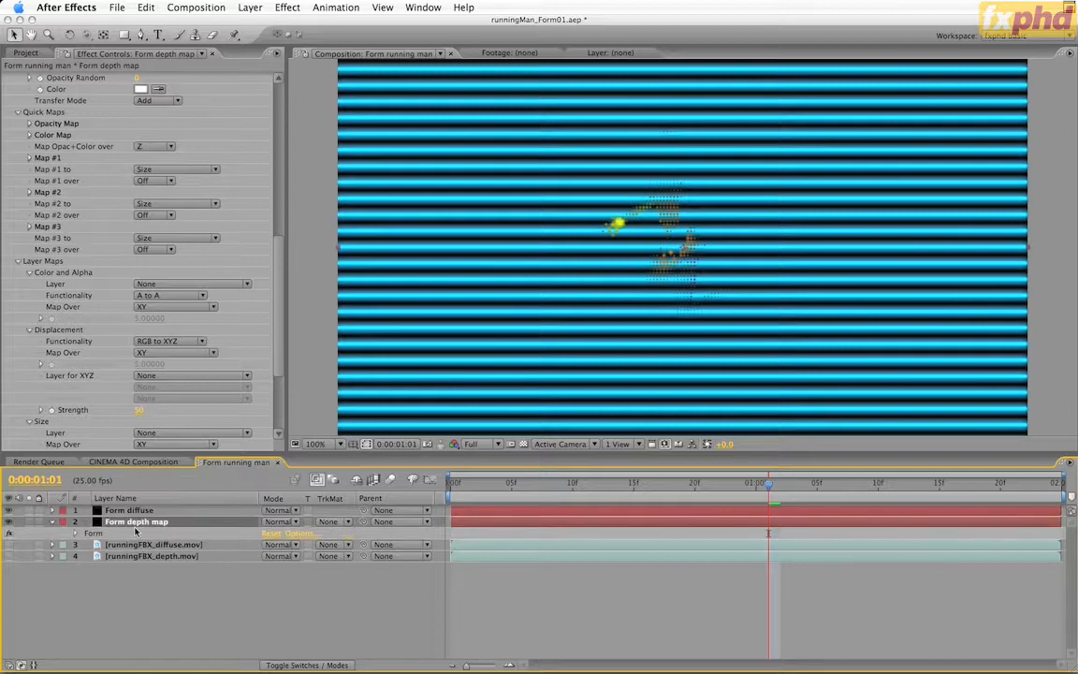
click(124, 555)
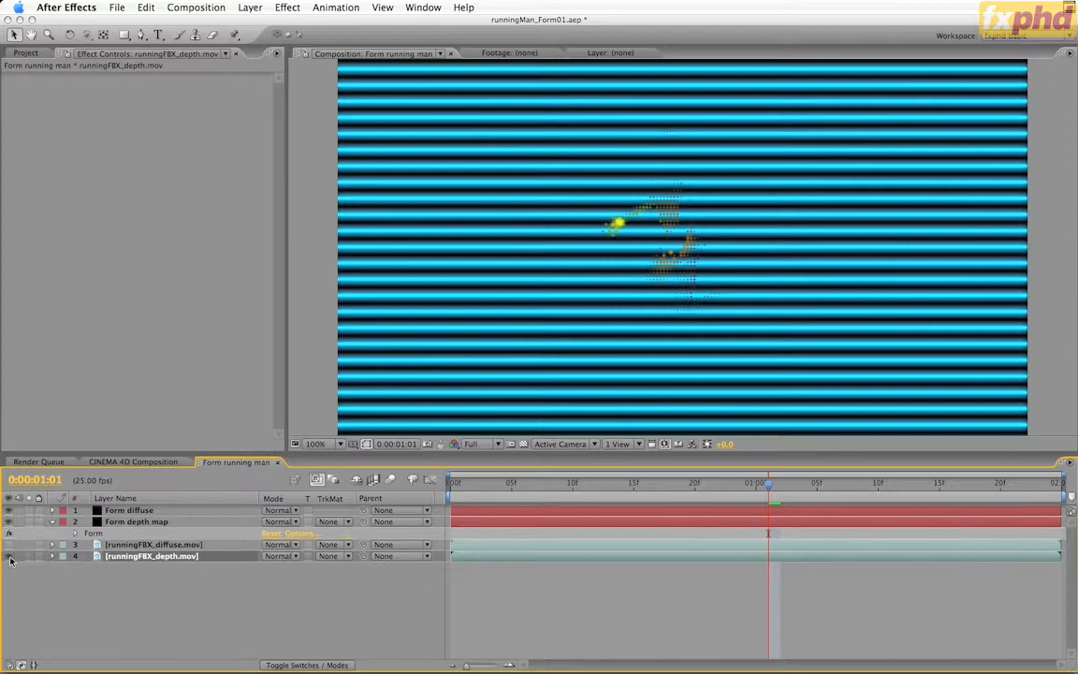
click(9, 556)
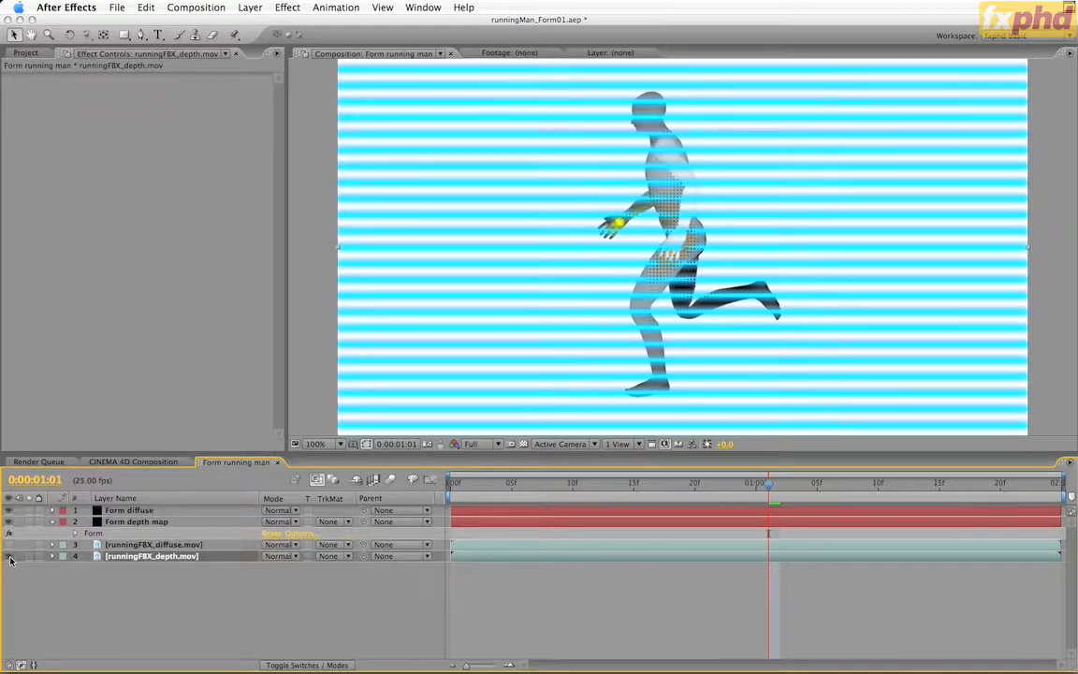
click(10, 558)
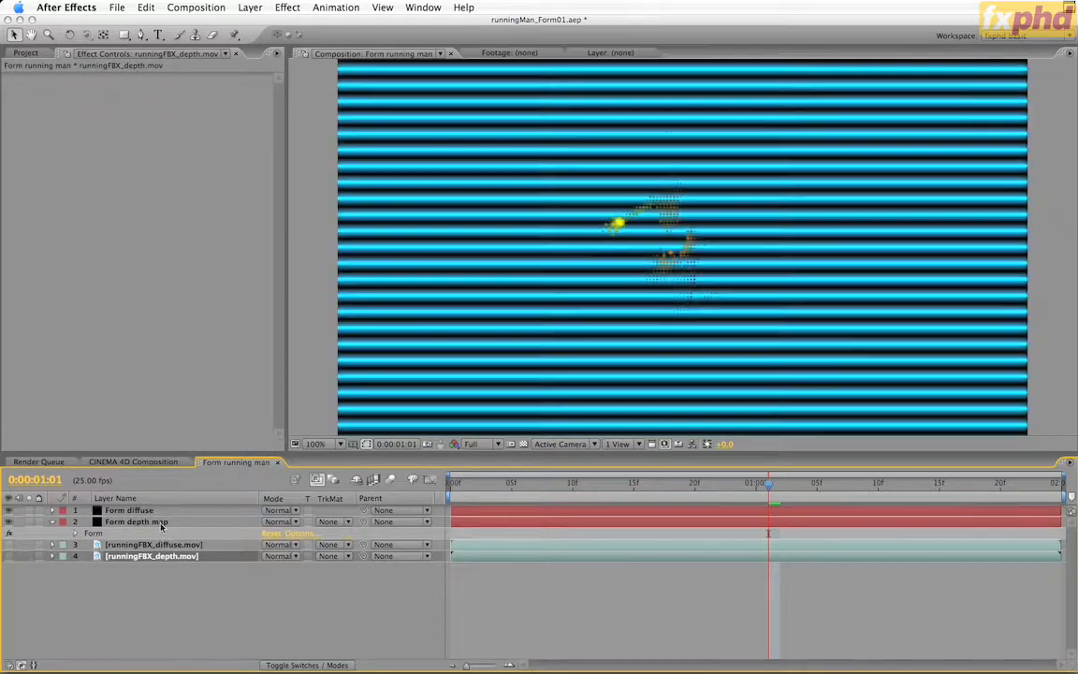
Review the Form depth map layer's Base Form and Particle settings and open its Quick Maps Color Map
click(159, 523)
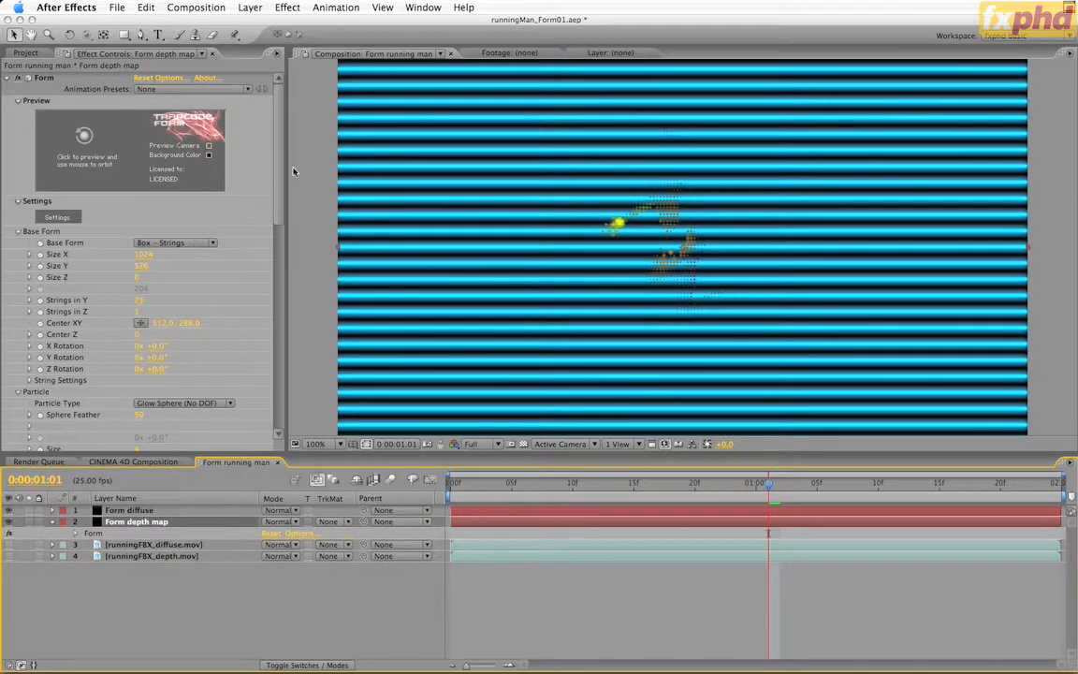
scroll(254, 178, down, 3)
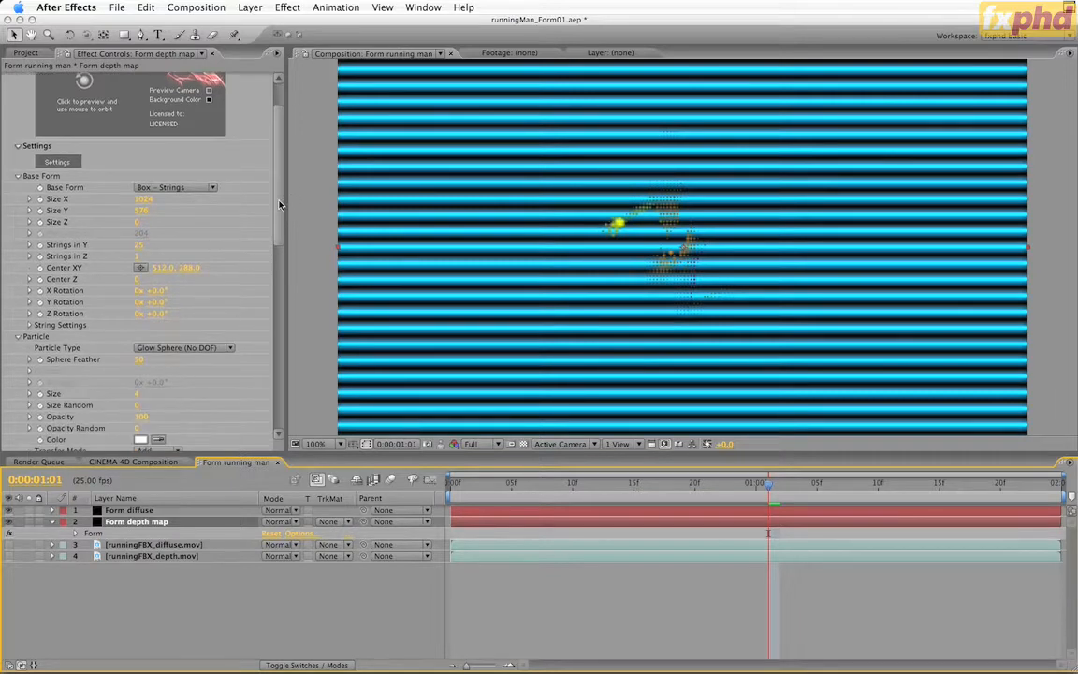
drag(279, 205, 279, 324)
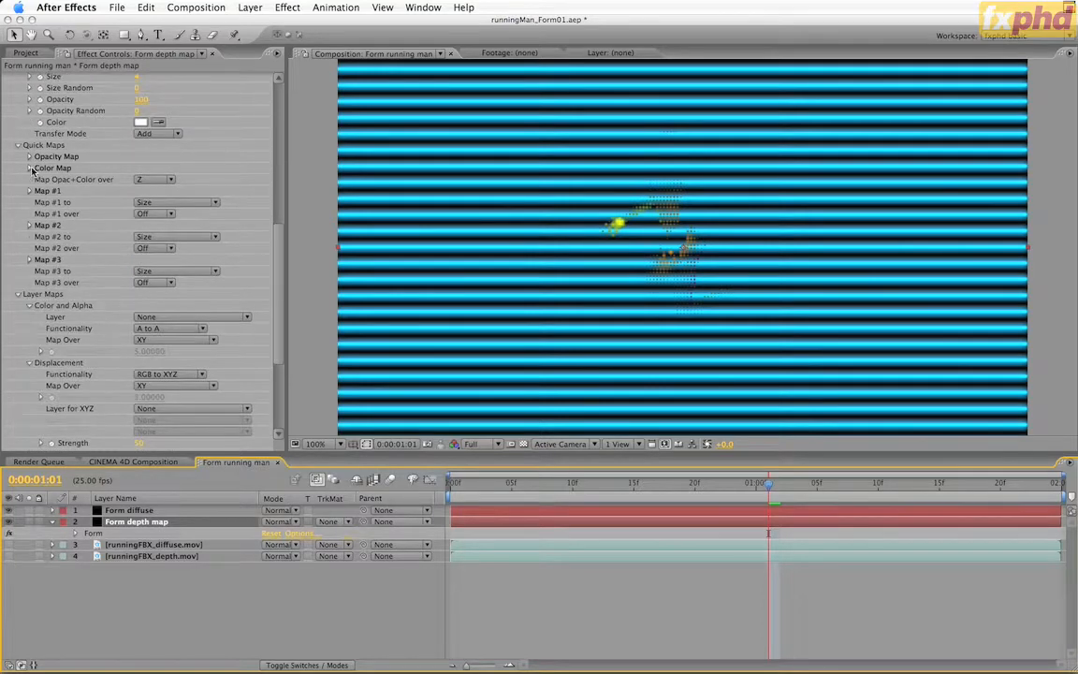
click(29, 169)
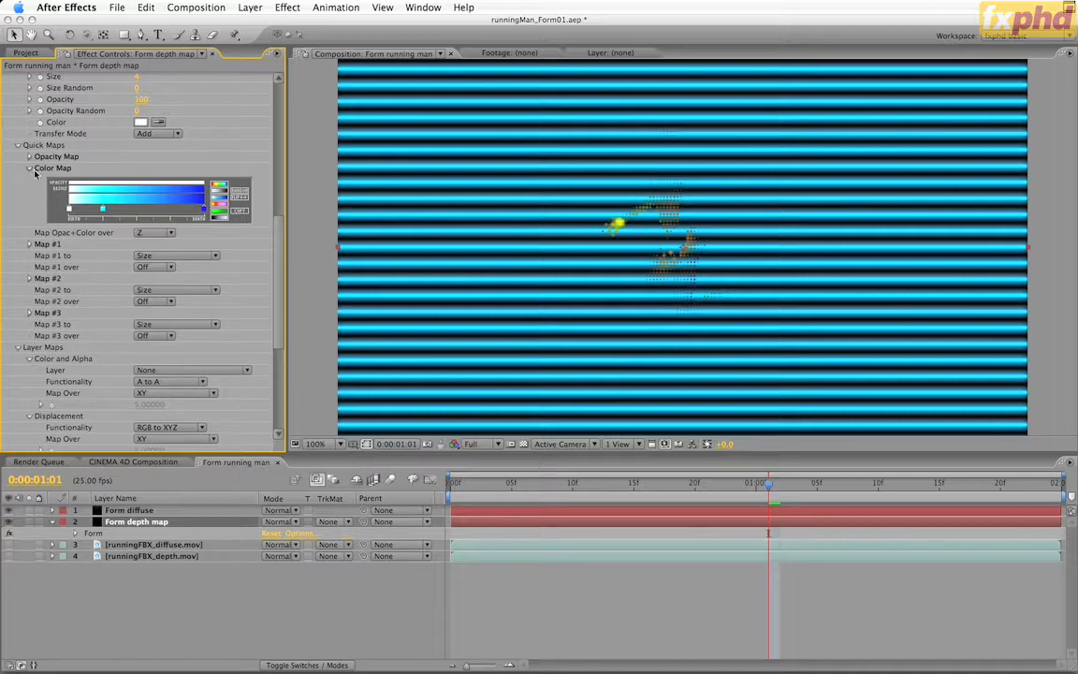
Set the Form depth map layer's Color and Alpha map to runningFBX_diffuse.mov and scrub the timeline to preview it
click(30, 168)
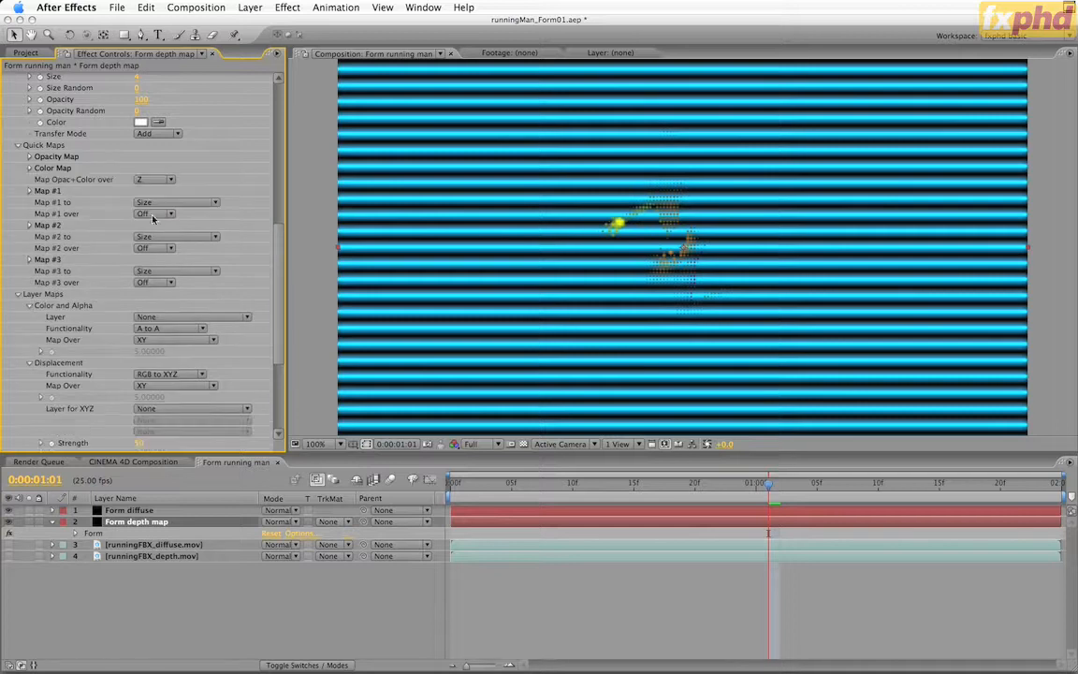
scroll(248, 308, down, 5)
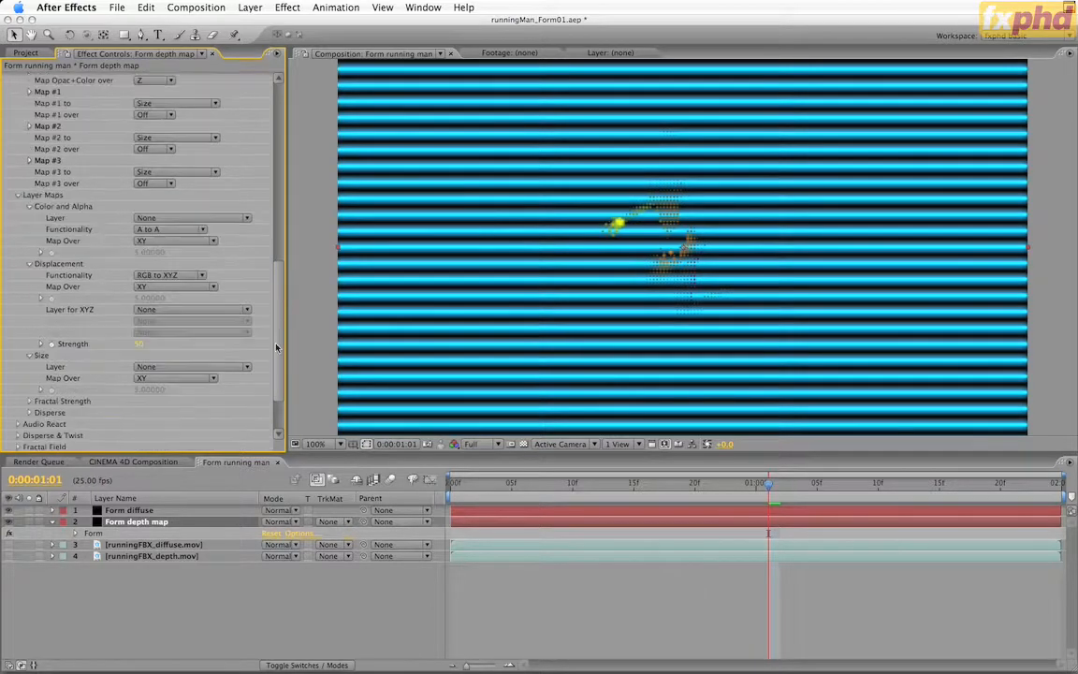
click(174, 209)
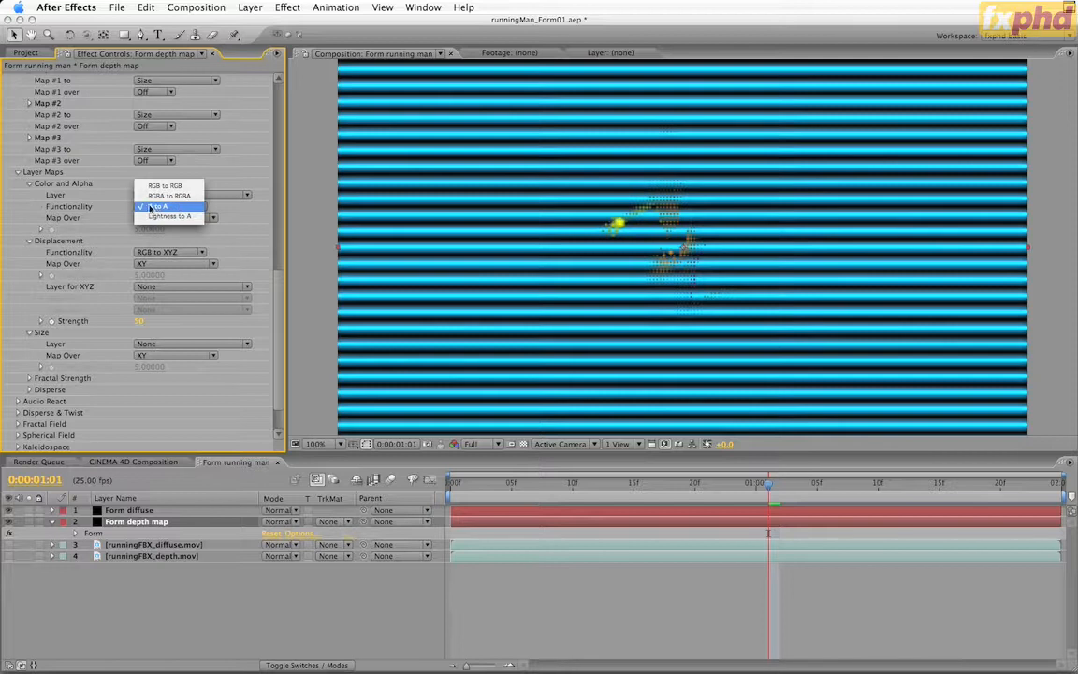
click(227, 189)
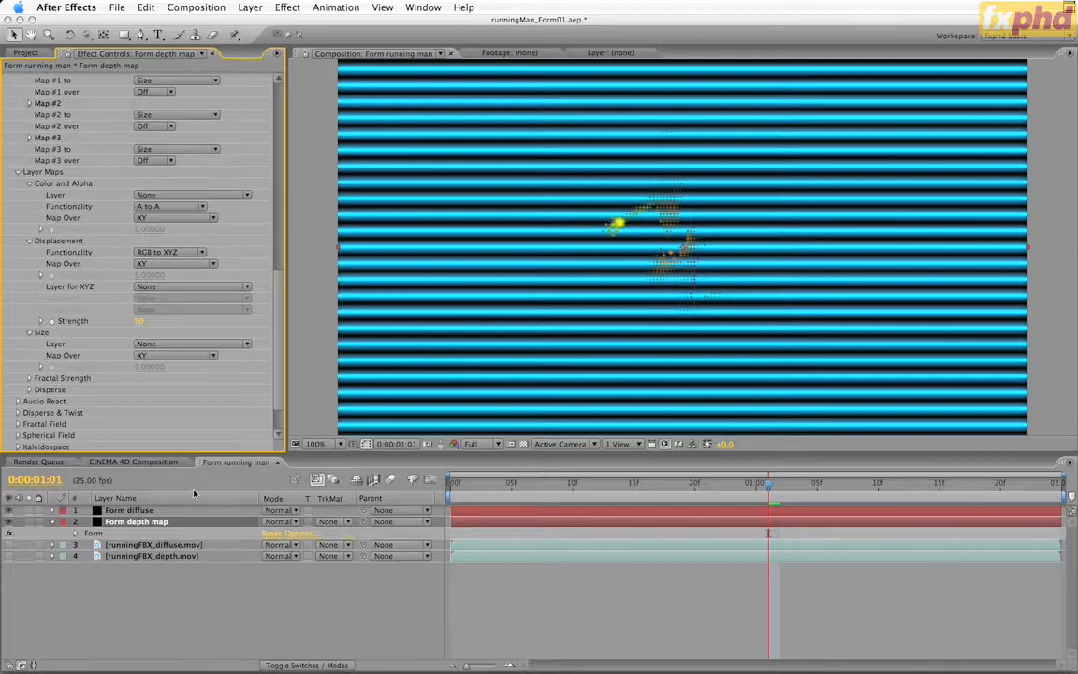
click(232, 194)
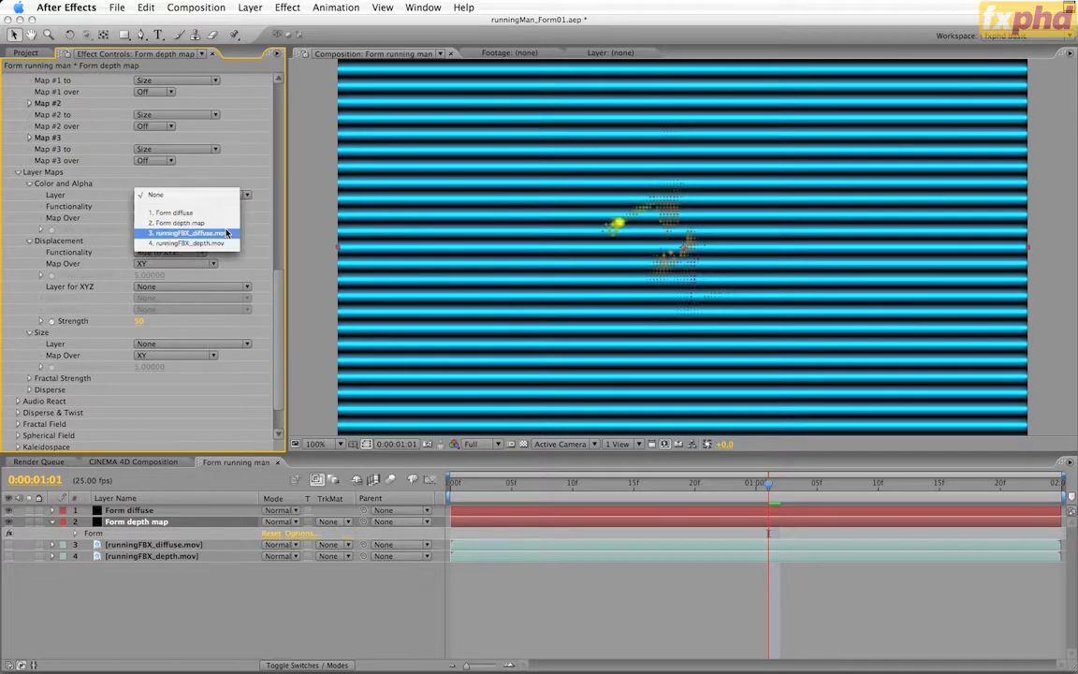
click(227, 234)
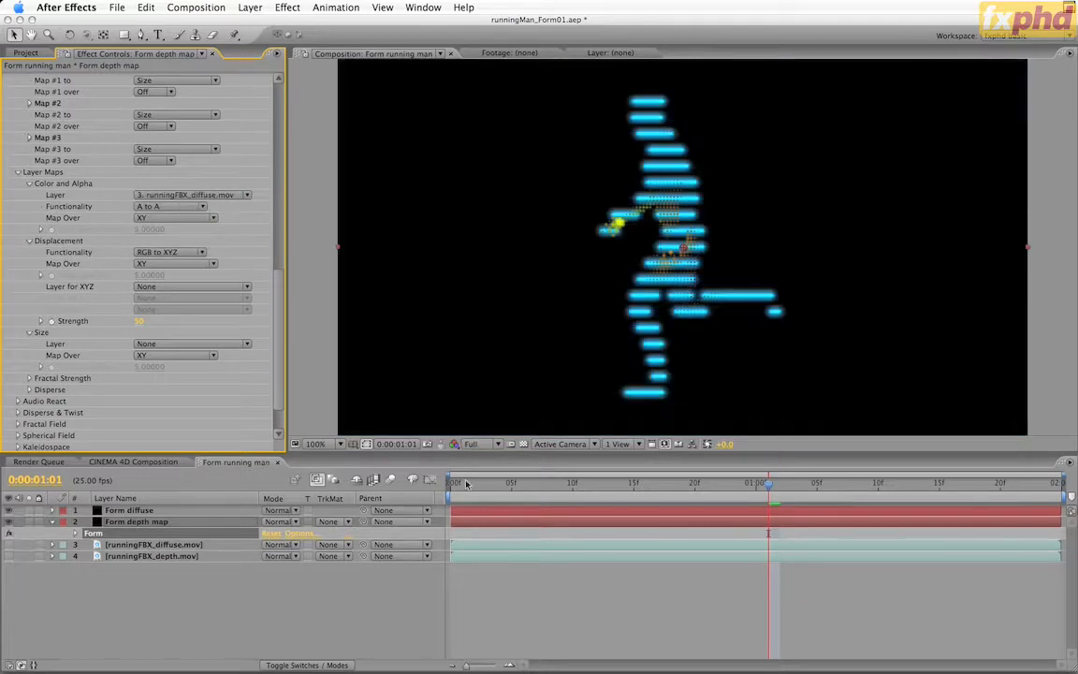
drag(466, 482, 671, 482)
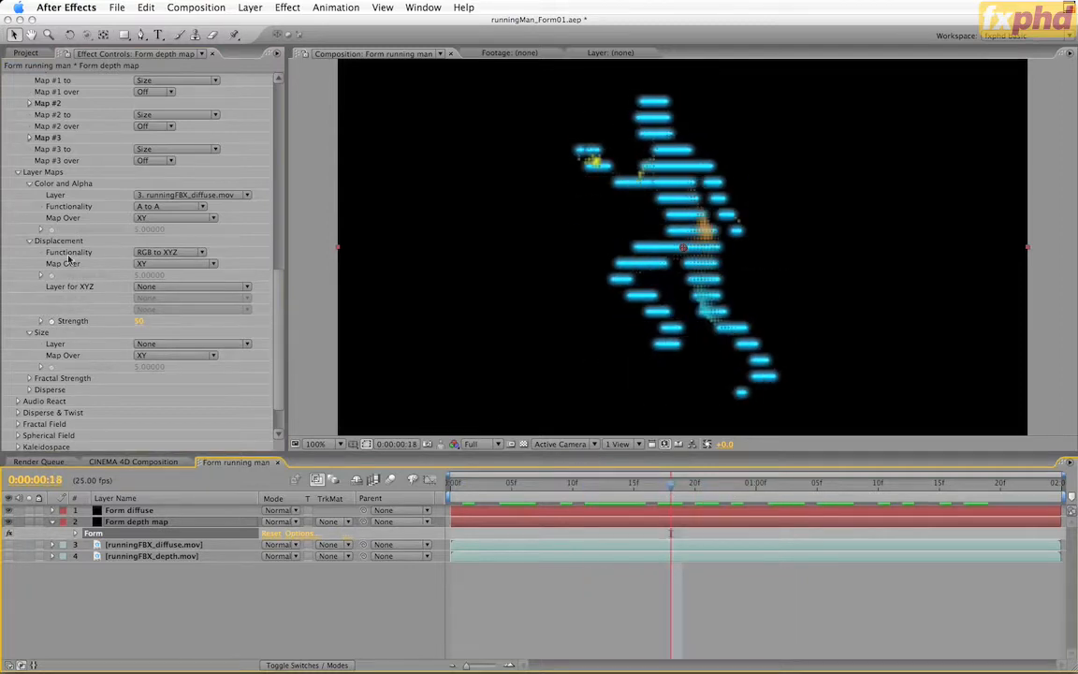
Use runningFBX_depth.mov as the Size layer map for the Form depth map layer and scrub the animation
click(178, 344)
click(182, 393)
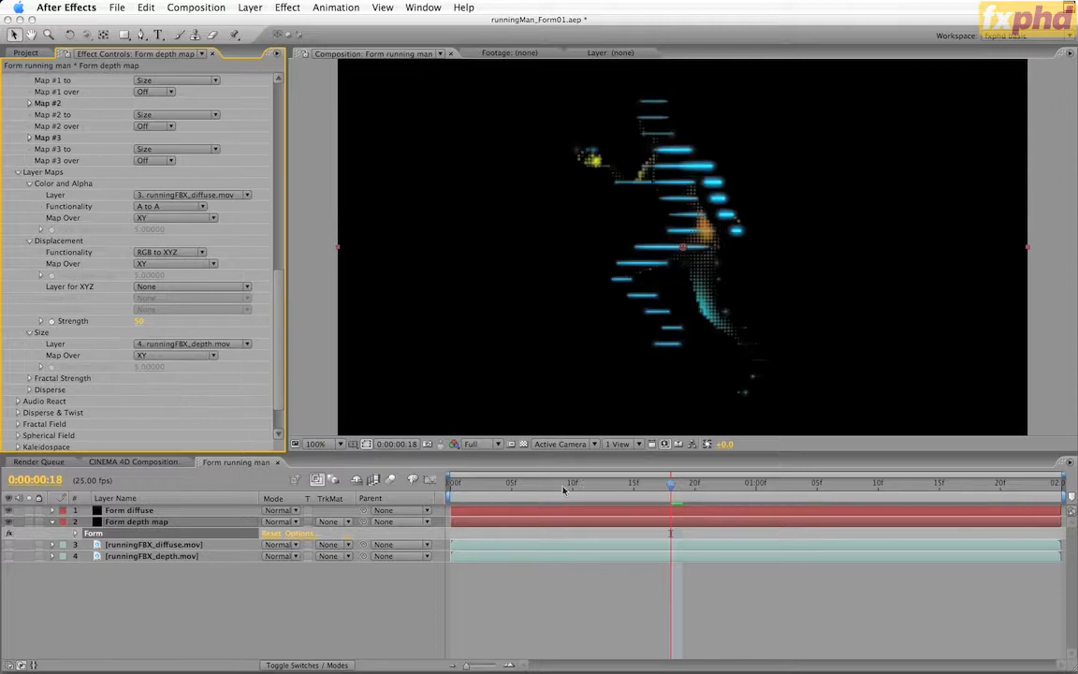
drag(580, 484, 646, 486)
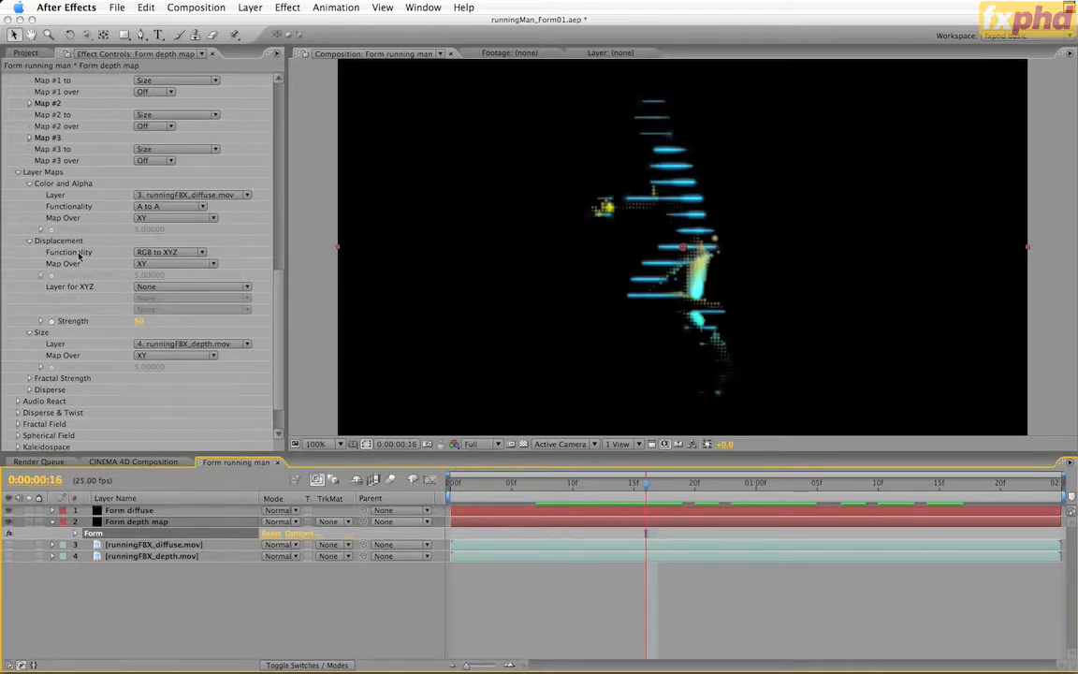
Assign runningFBX_depth.mov as the Displacement map's Layer for XYZ, adjust its Strength, and preview the animation
click(180, 289)
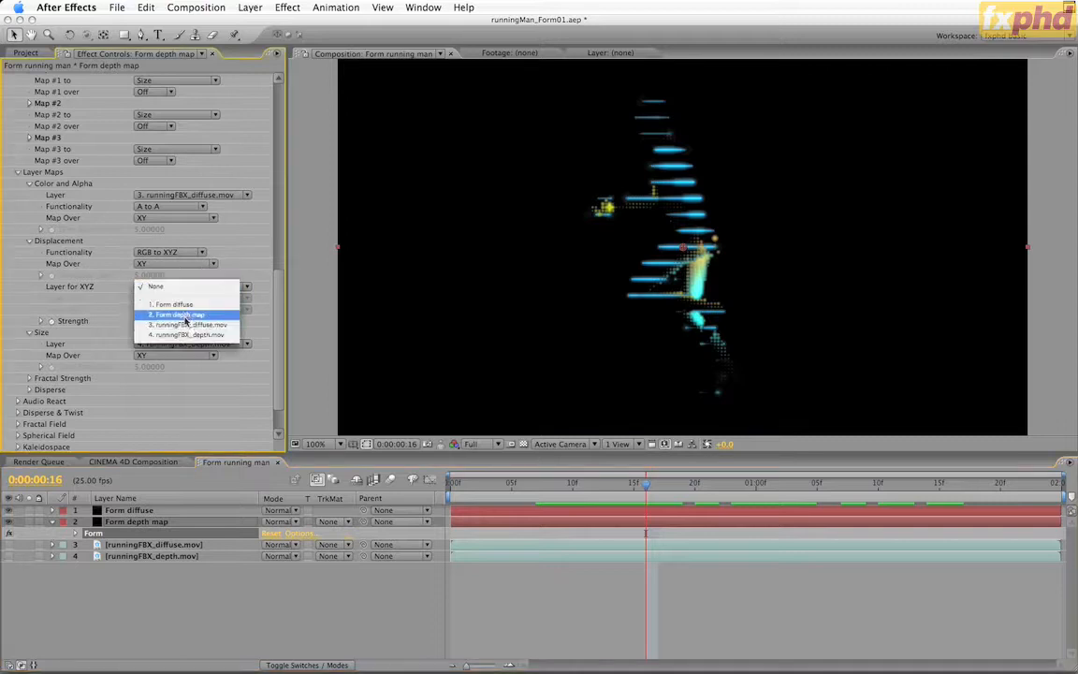
click(192, 335)
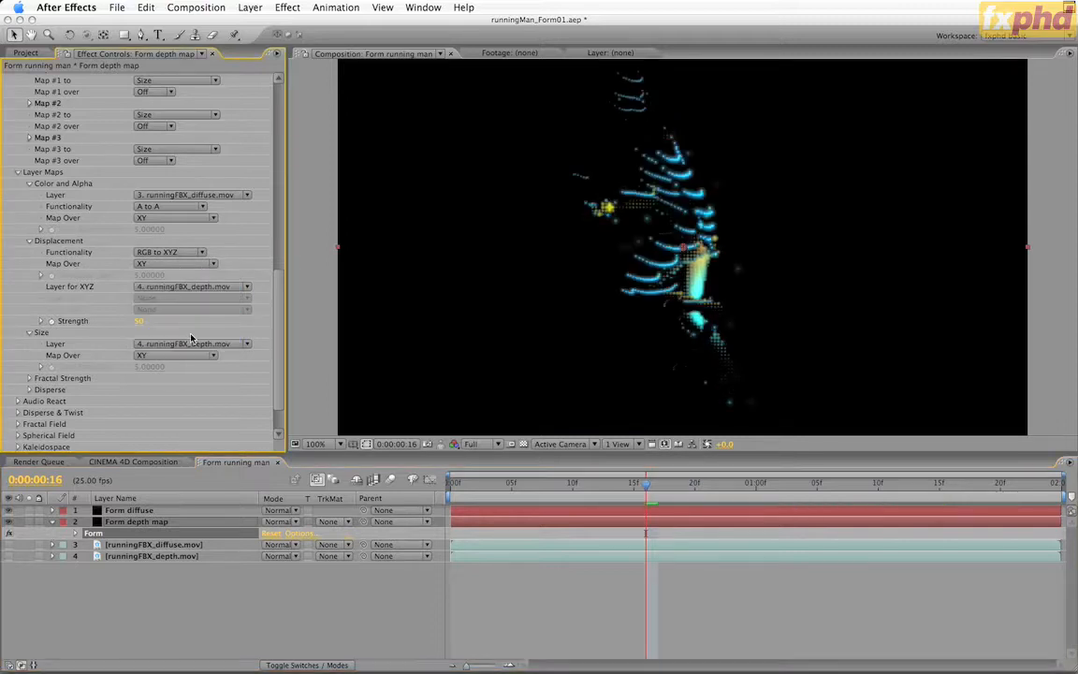
click(140, 321)
key(Return)
key(KP_0)
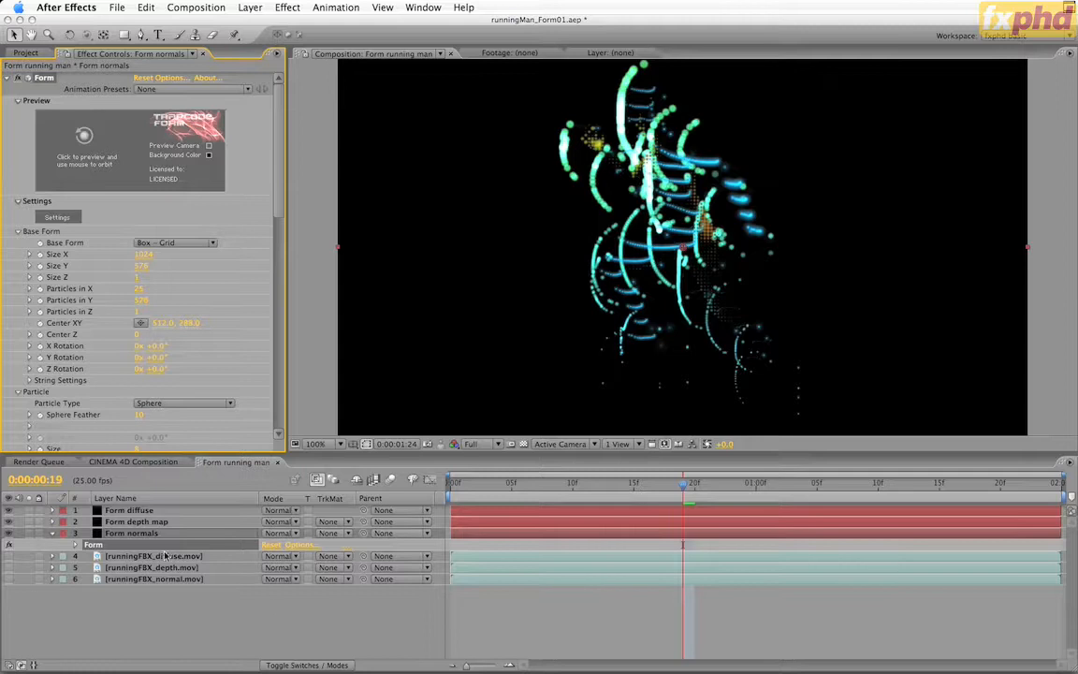
Show the runningFBX_normal.mov layer briefly, hide it again, and review the Form normals layer's Base Form and Particle settings
click(10, 580)
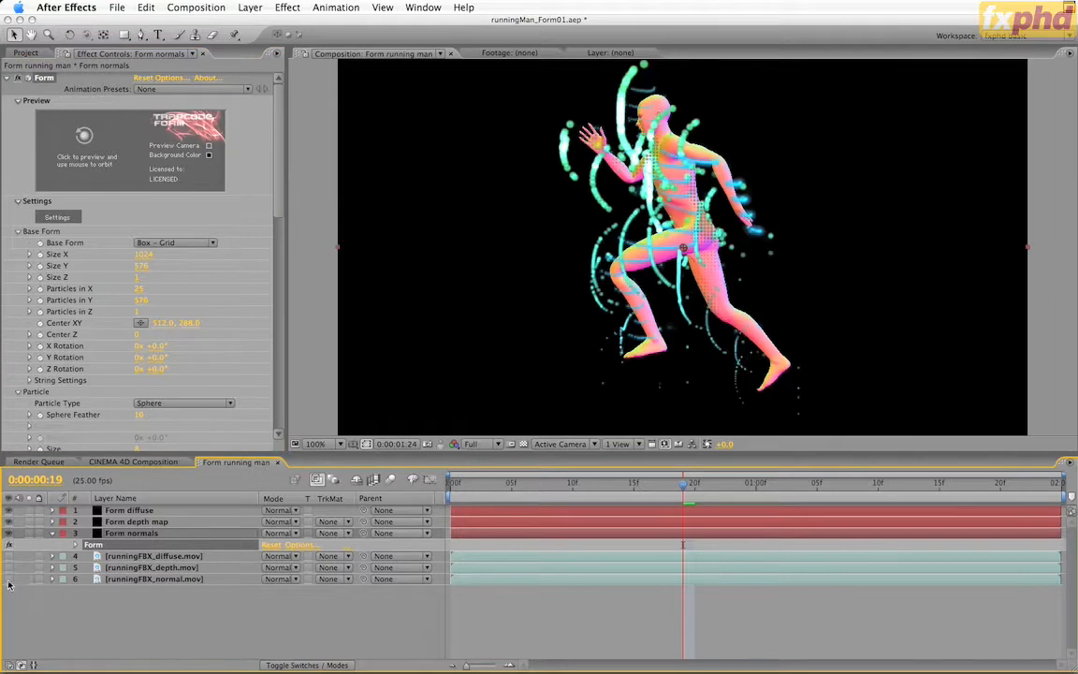
click(10, 579)
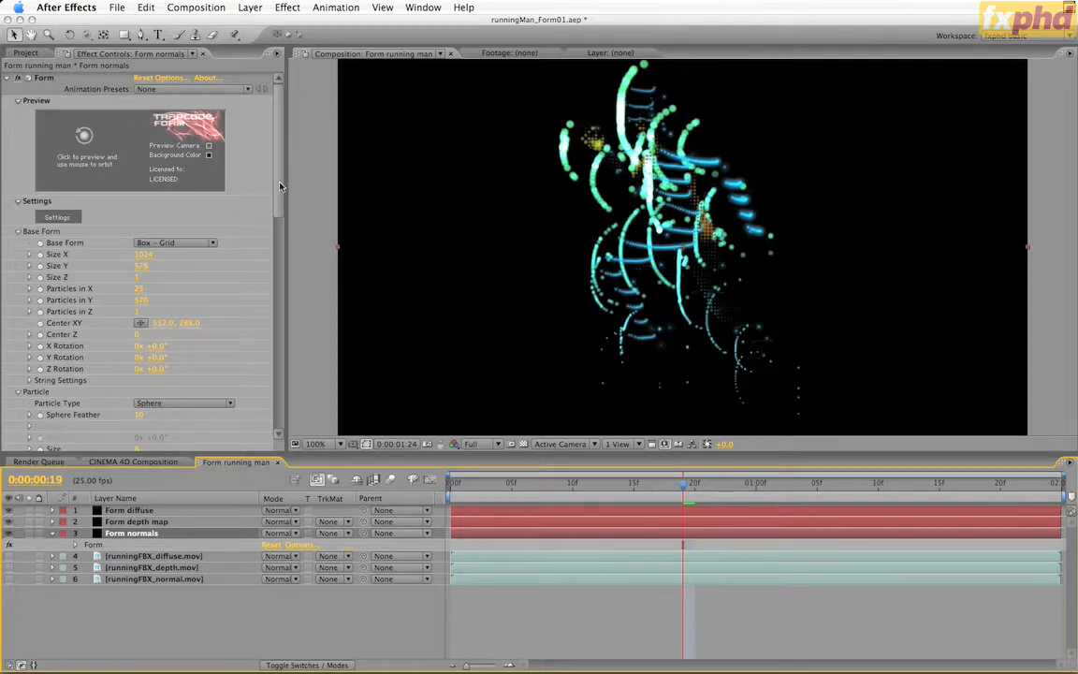
drag(279, 186, 278, 234)
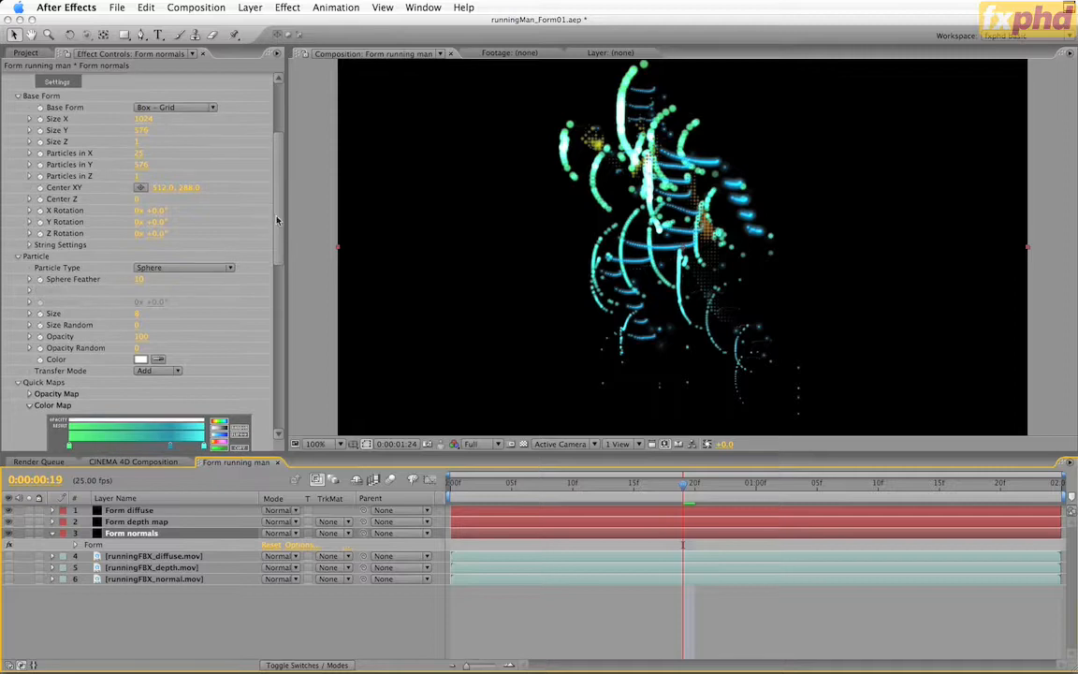
scroll(140, 281, down, 5)
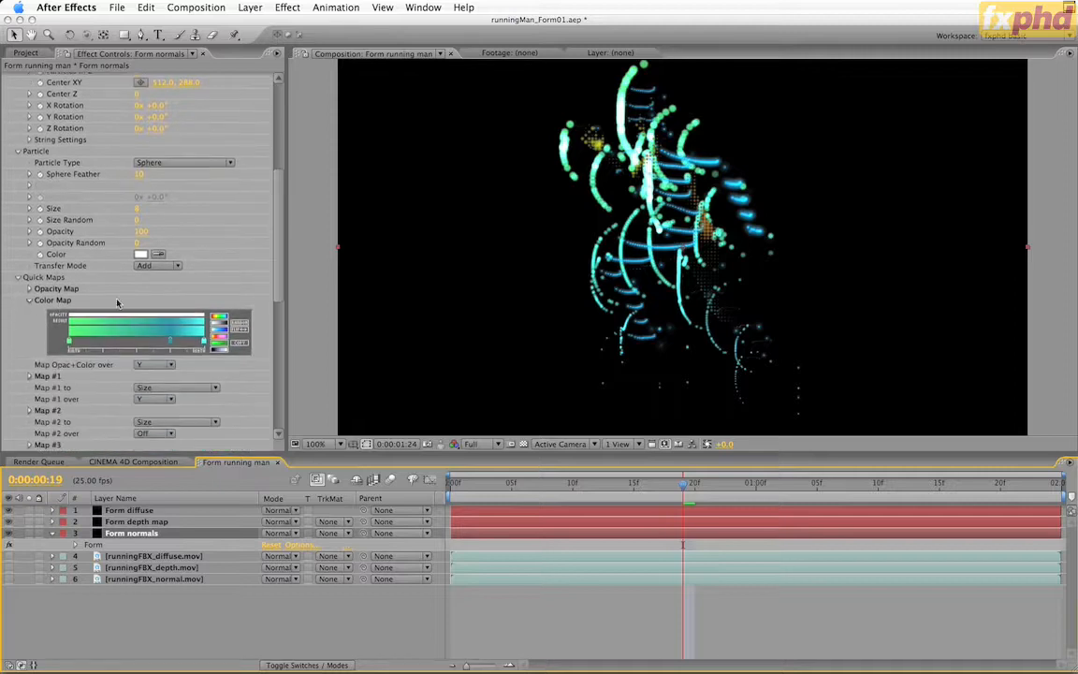
Randomize the Form normals layer's Color Map repeatedly until it gives a green-to-purple gradient
click(241, 324)
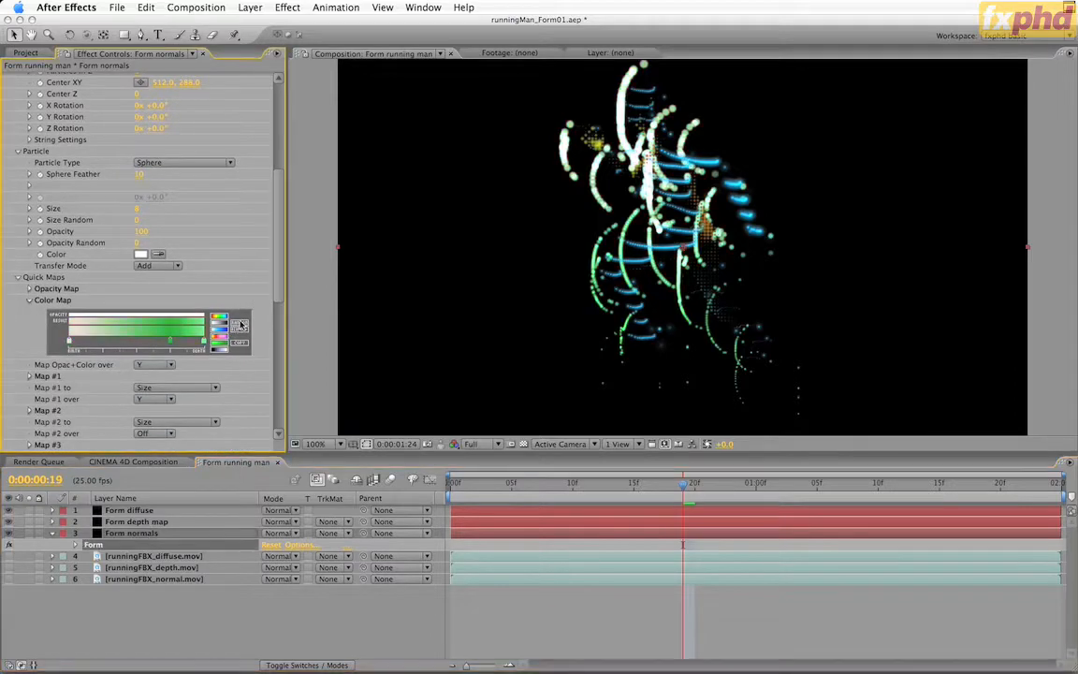
click(240, 324)
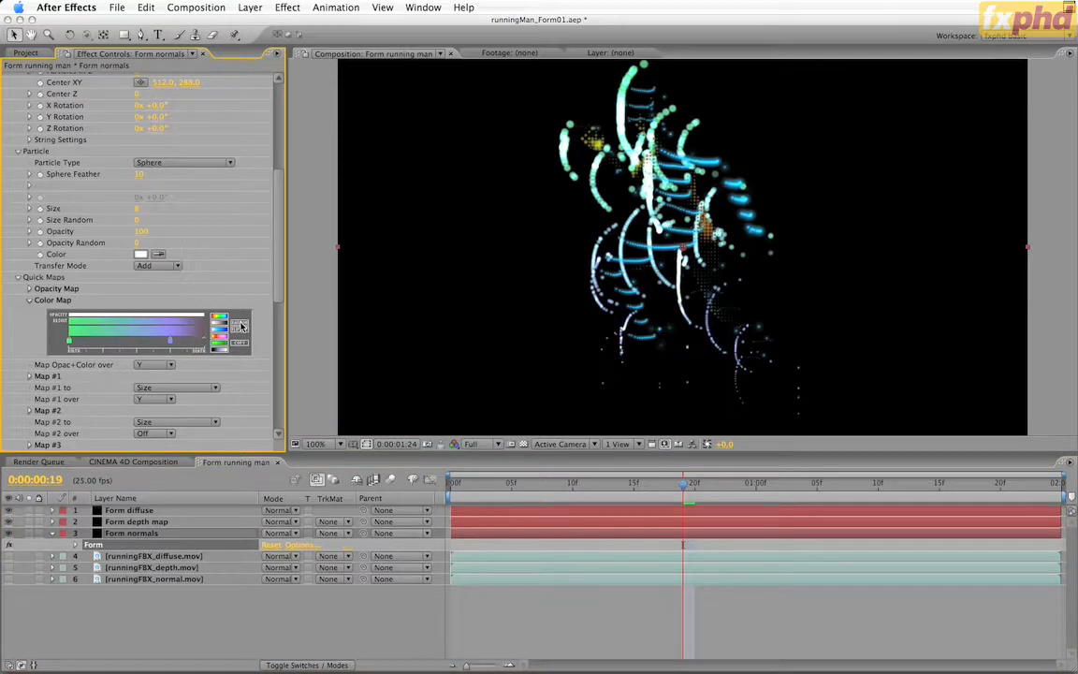
click(241, 324)
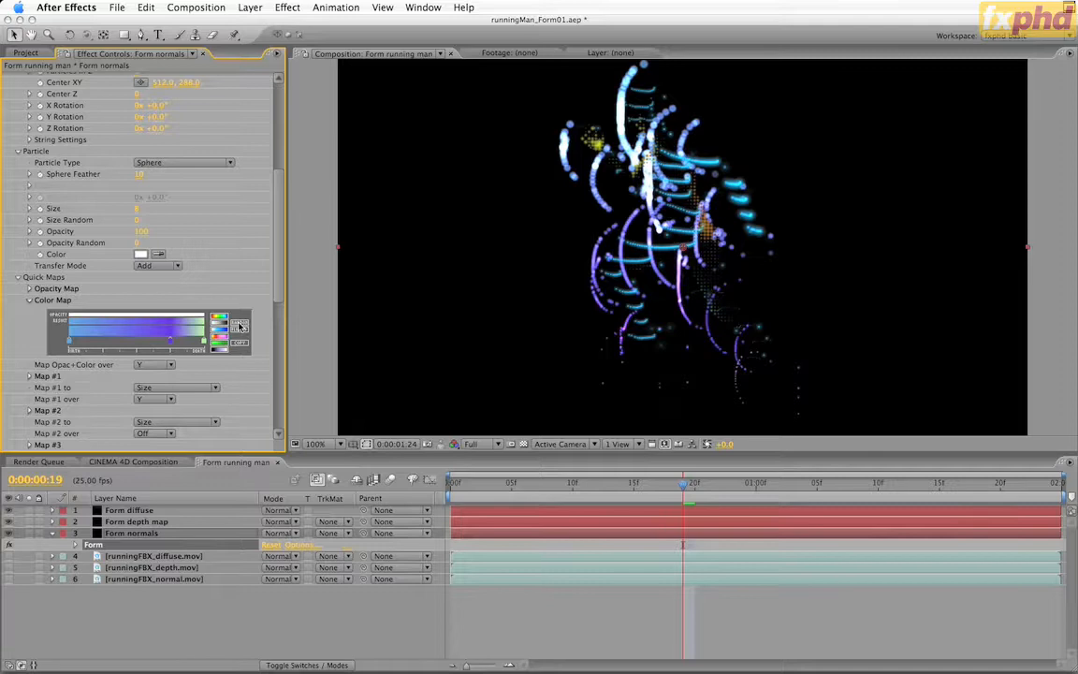
click(240, 324)
click(240, 324)
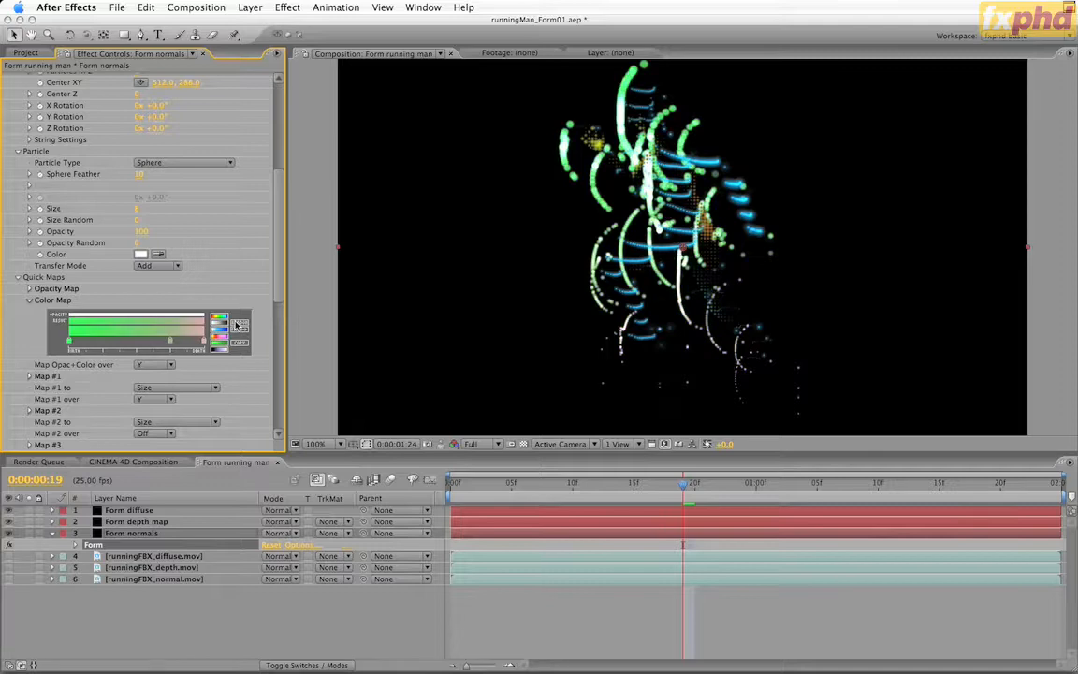
click(240, 324)
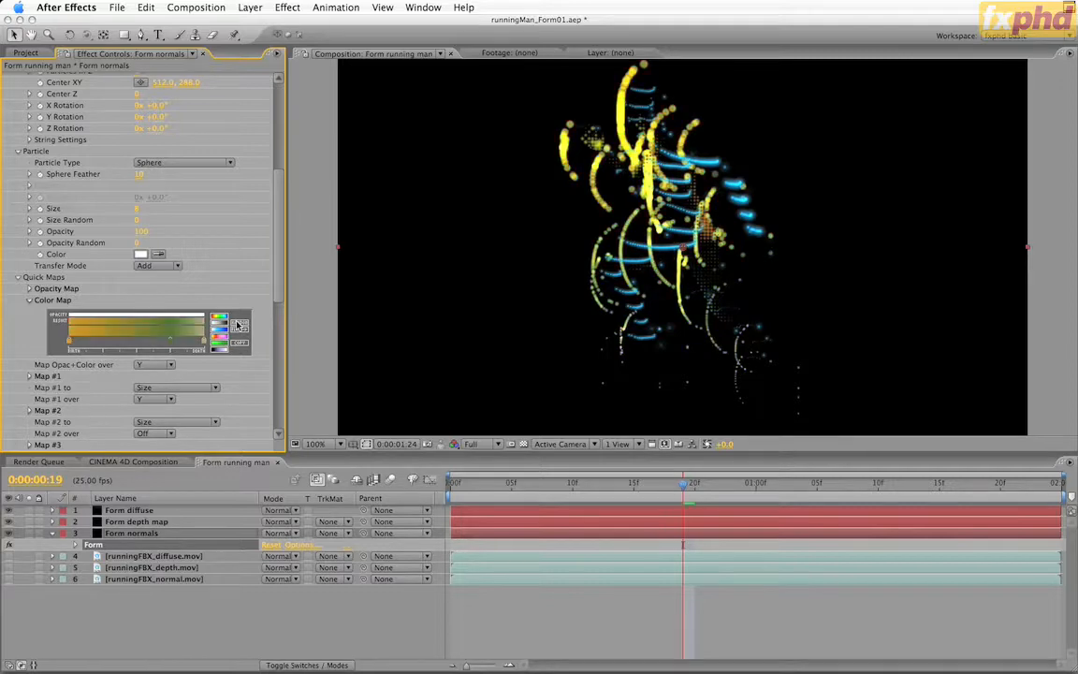
click(241, 324)
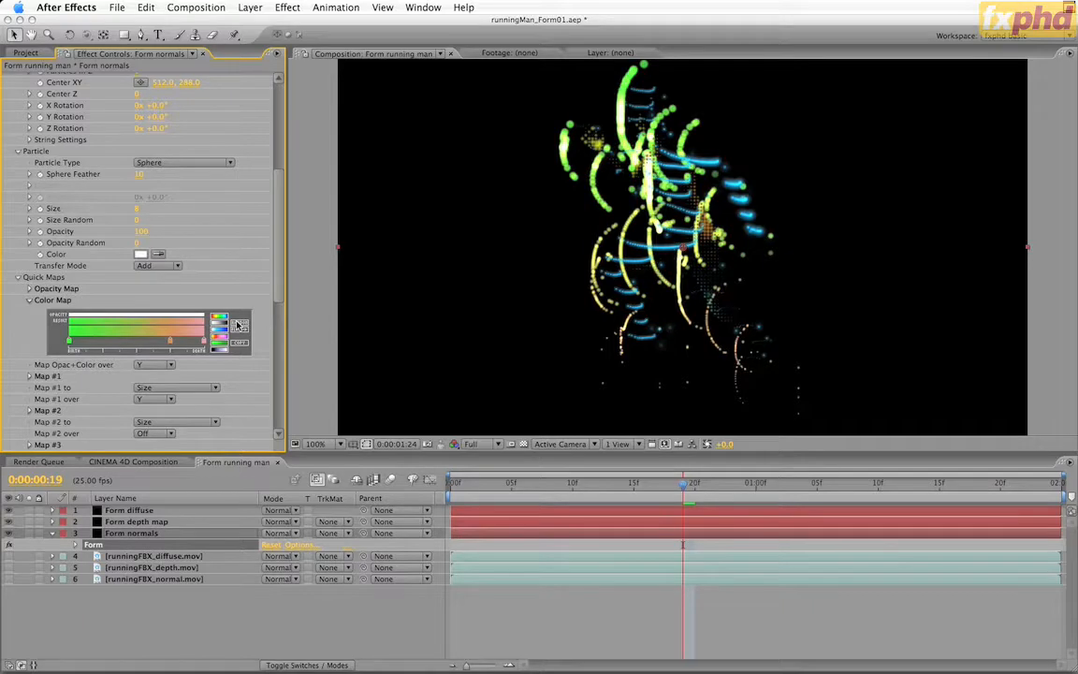
click(240, 324)
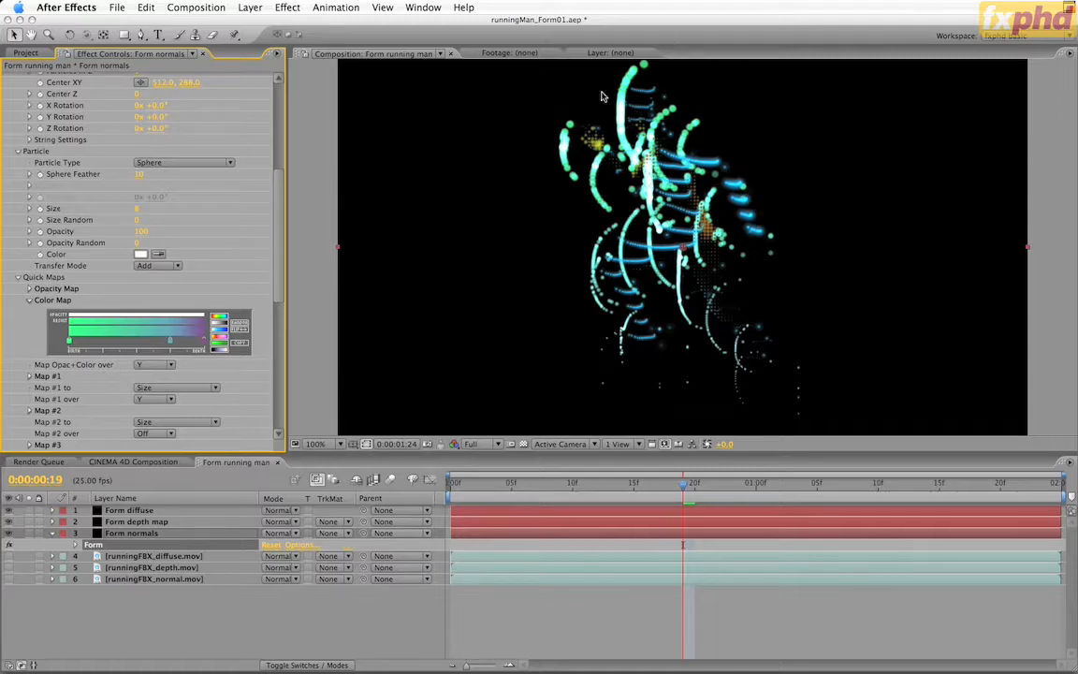
Set the Form normals layer's Displacement Strength to 0 and solo the layer to preview the undisplaced strands
scroll(263, 299, down, 10)
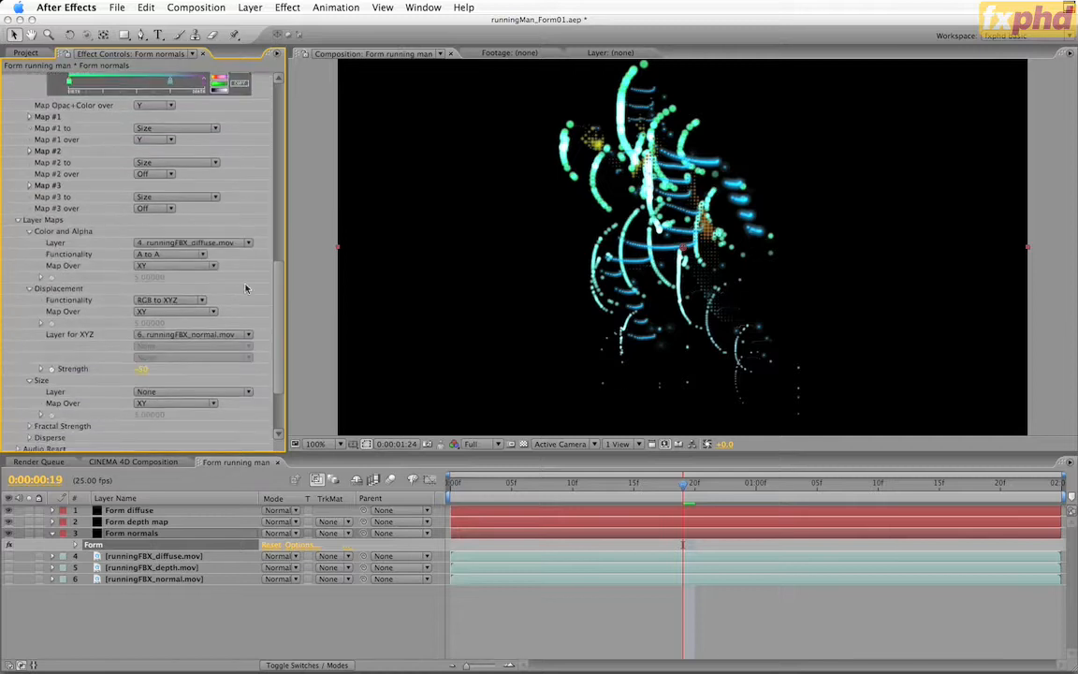
click(173, 254)
click(241, 259)
click(142, 368)
key(Return)
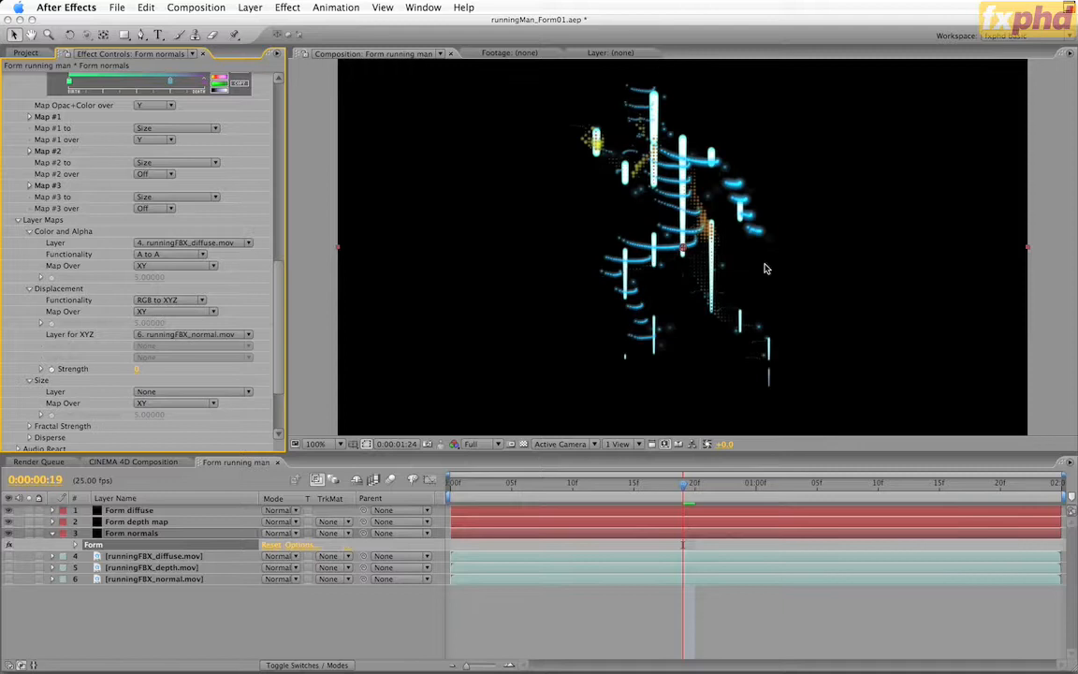
click(29, 534)
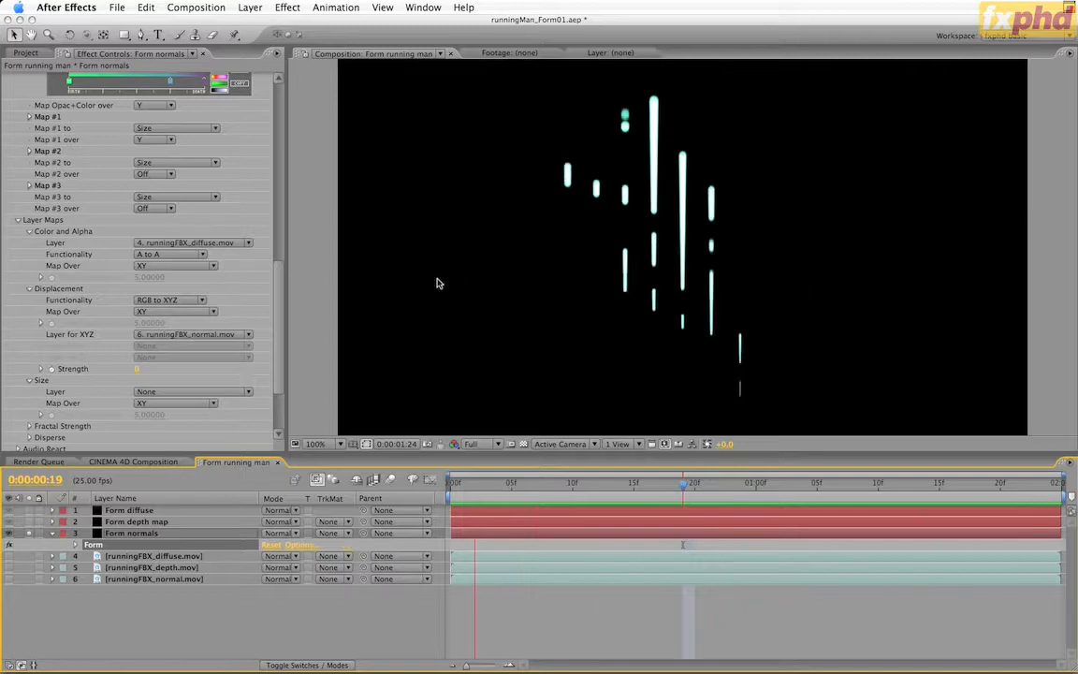
Set the Form normals layer's Displacement Strength to -50, unsolo the layer, and preview all Form layers together
click(136, 369)
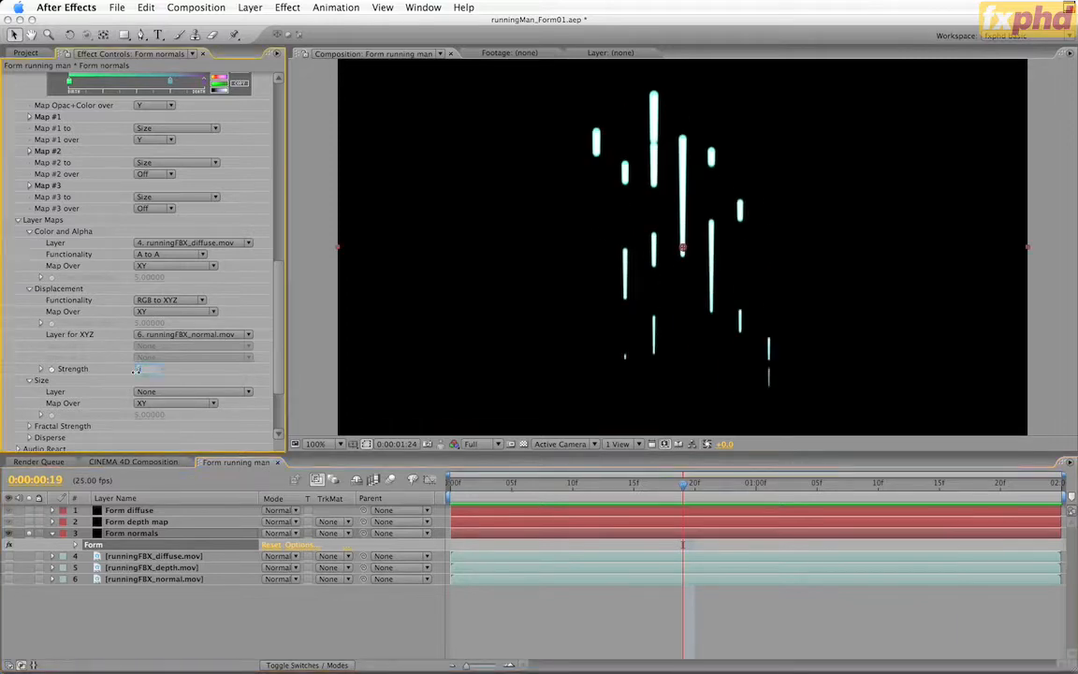
text(-50)
key(Return)
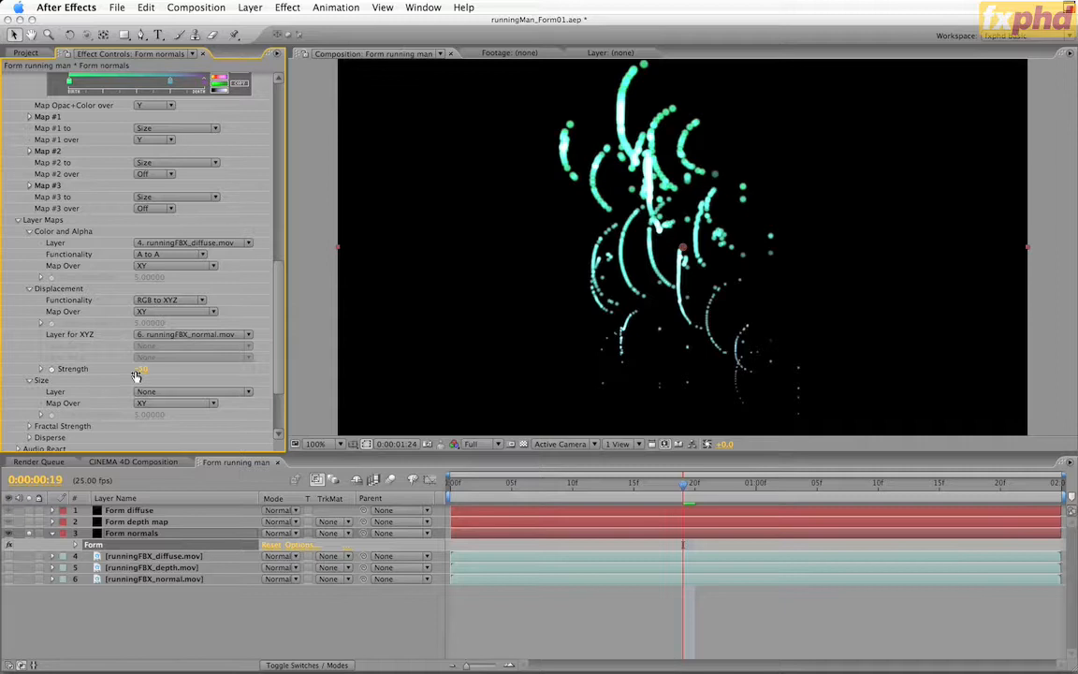
click(29, 533)
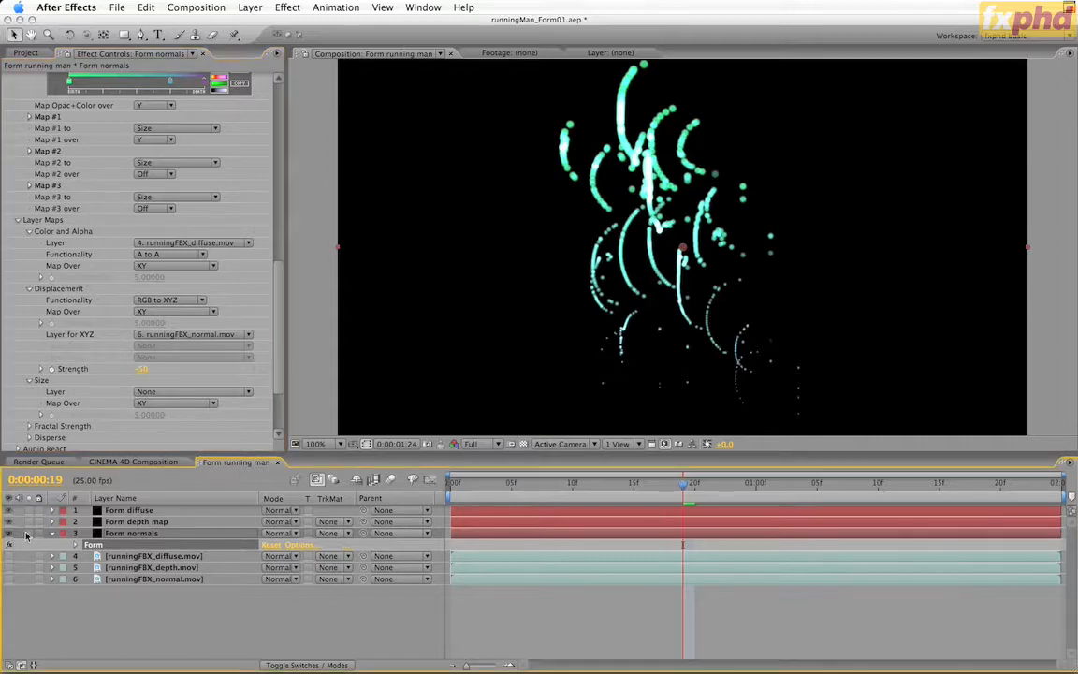
key(KP_0)
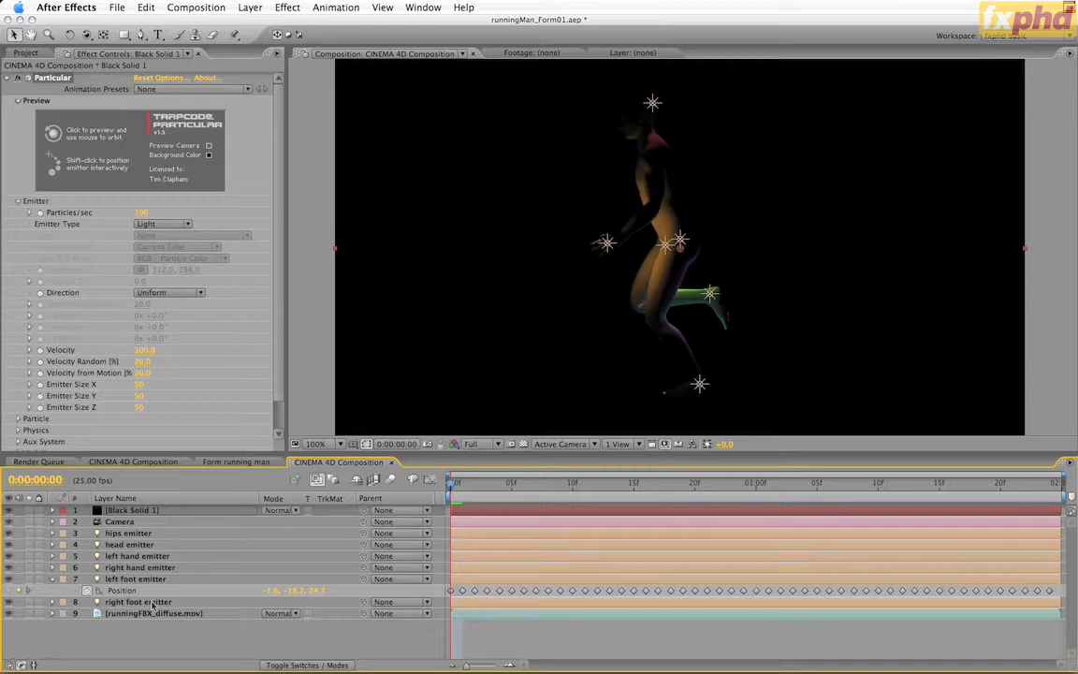
Reveal the Particular effect on Black Solid 1, examine the Light Emitters name in its options, and close them without changes
click(111, 511)
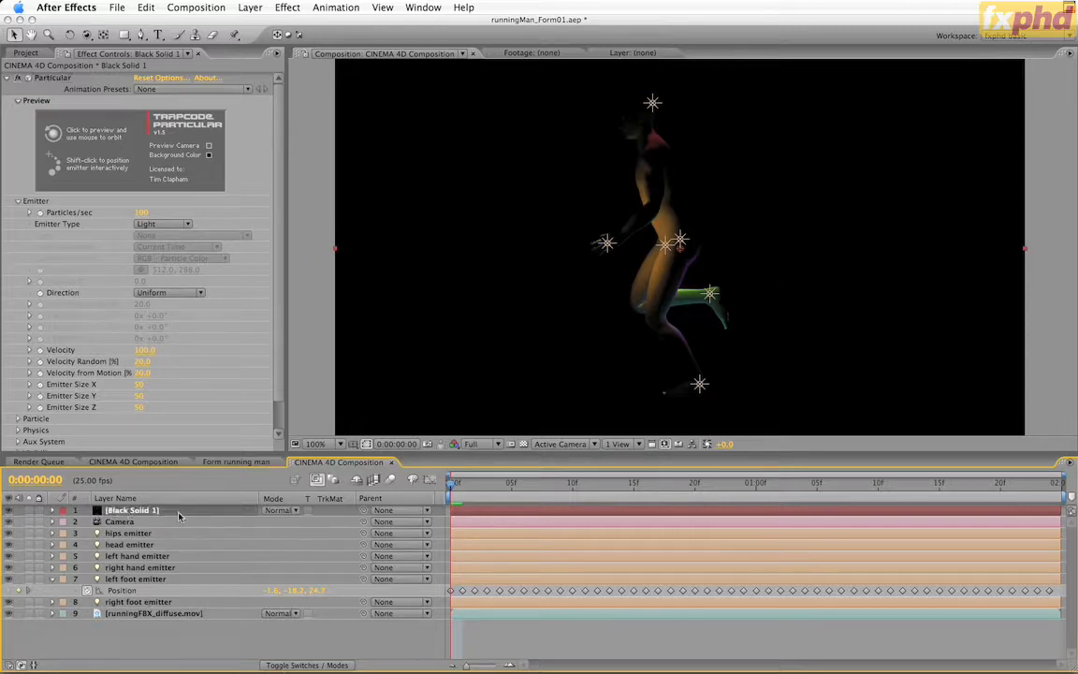
key(e)
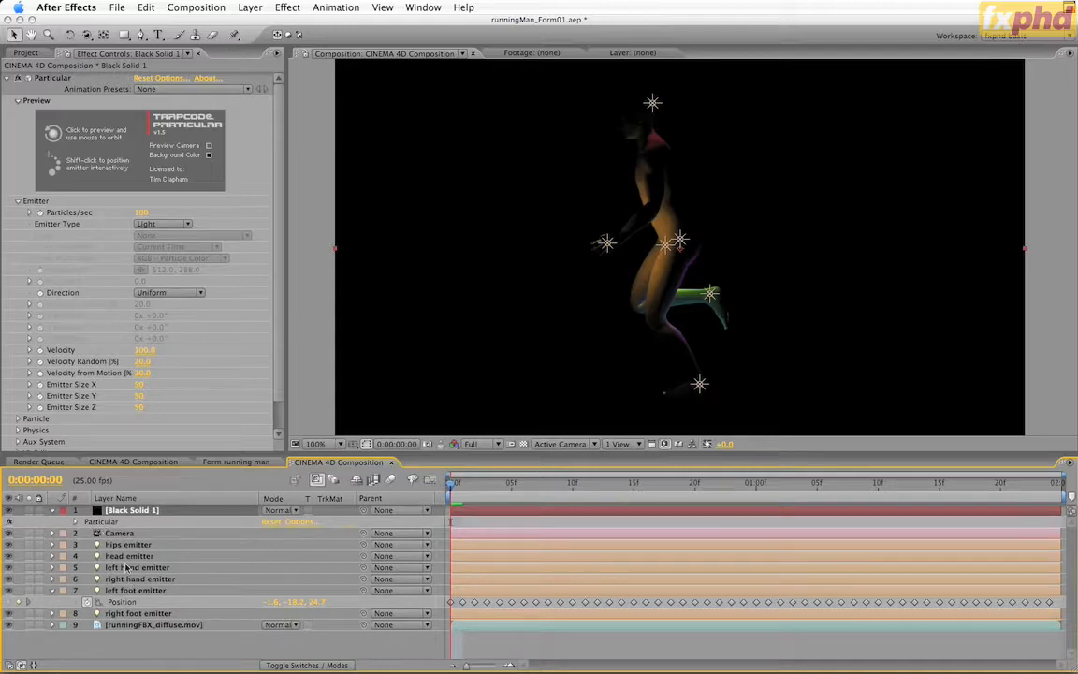
click(167, 80)
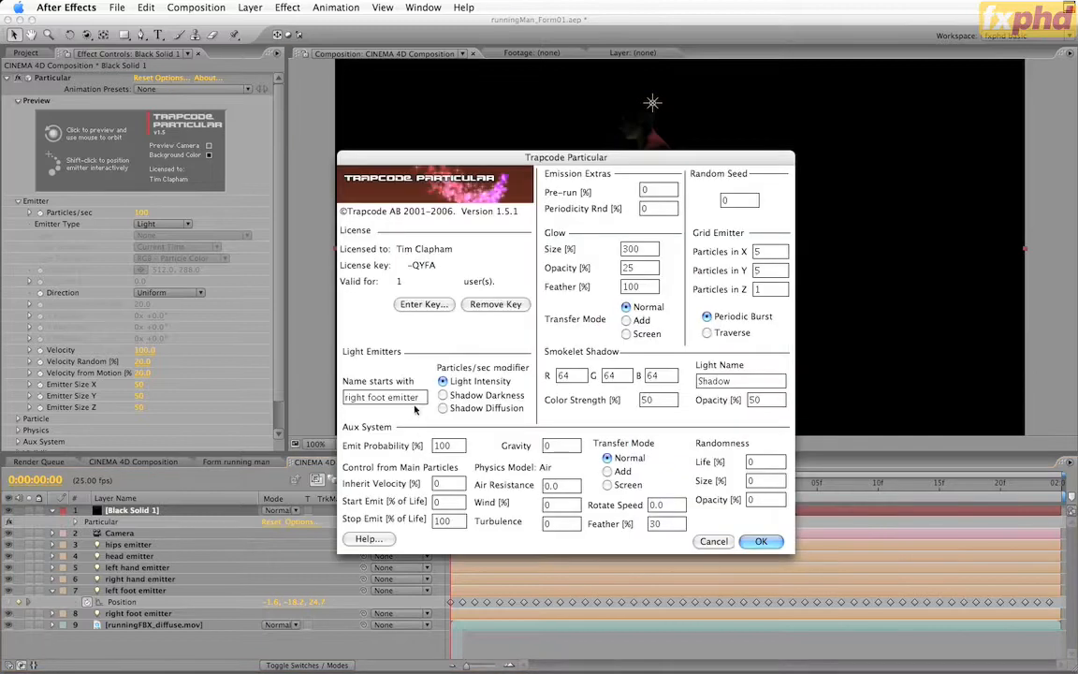
drag(418, 399, 320, 403)
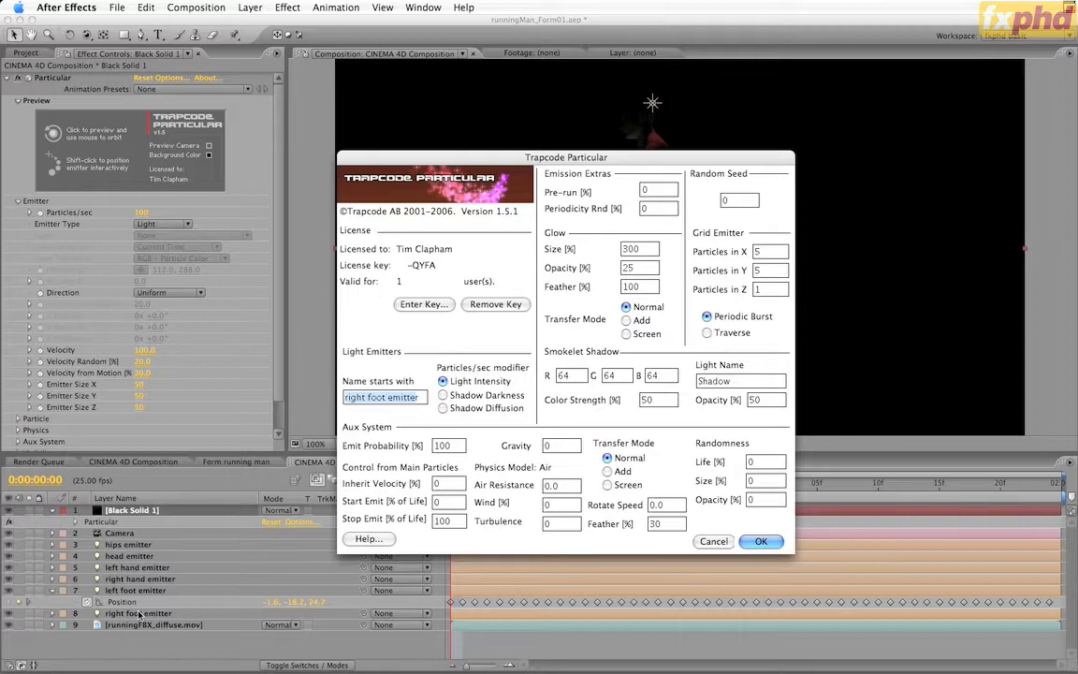
click(711, 542)
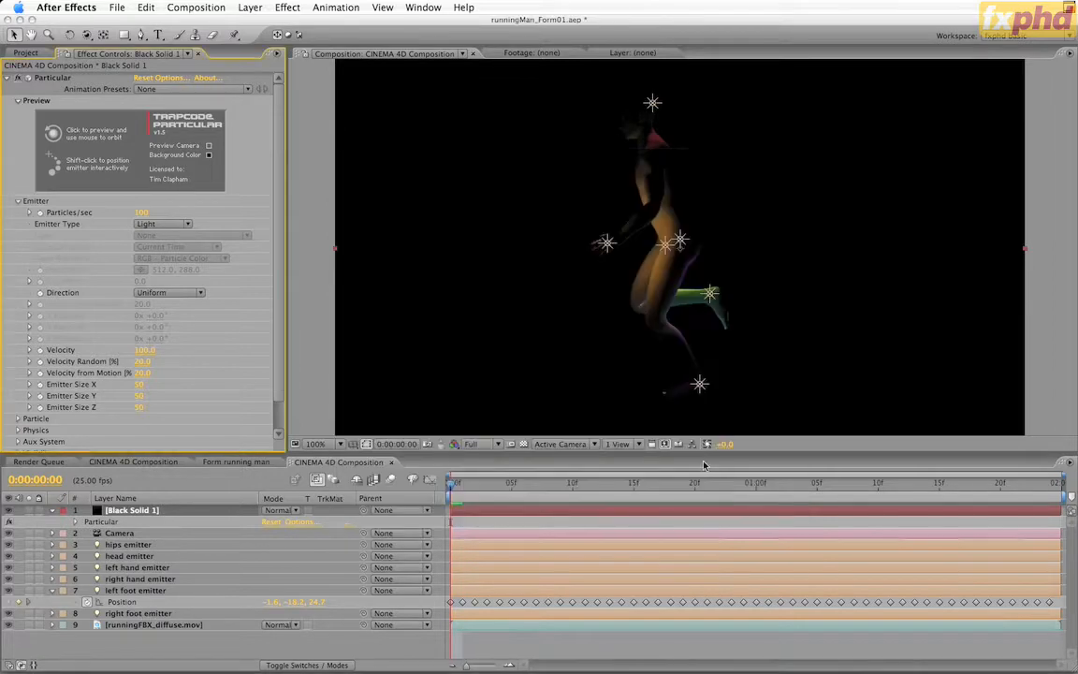
Scrub the timeline to frame 4 to check the foot's particle trail, and collapse the left foot emitter and Black Solid 1 properties
click(512, 484)
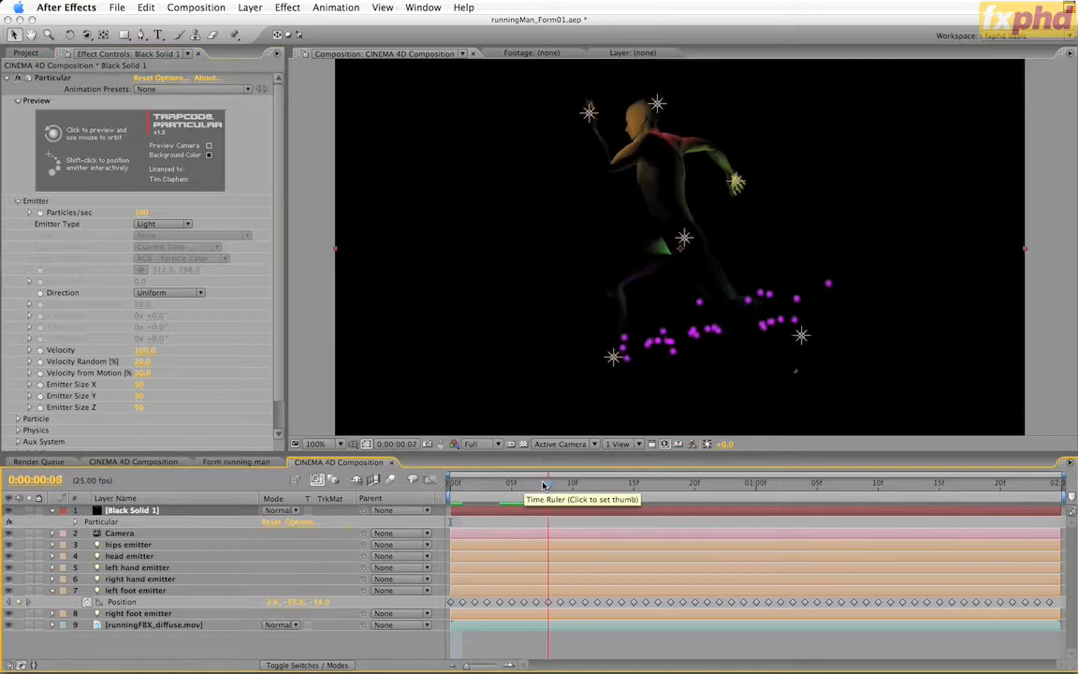
drag(513, 488, 501, 486)
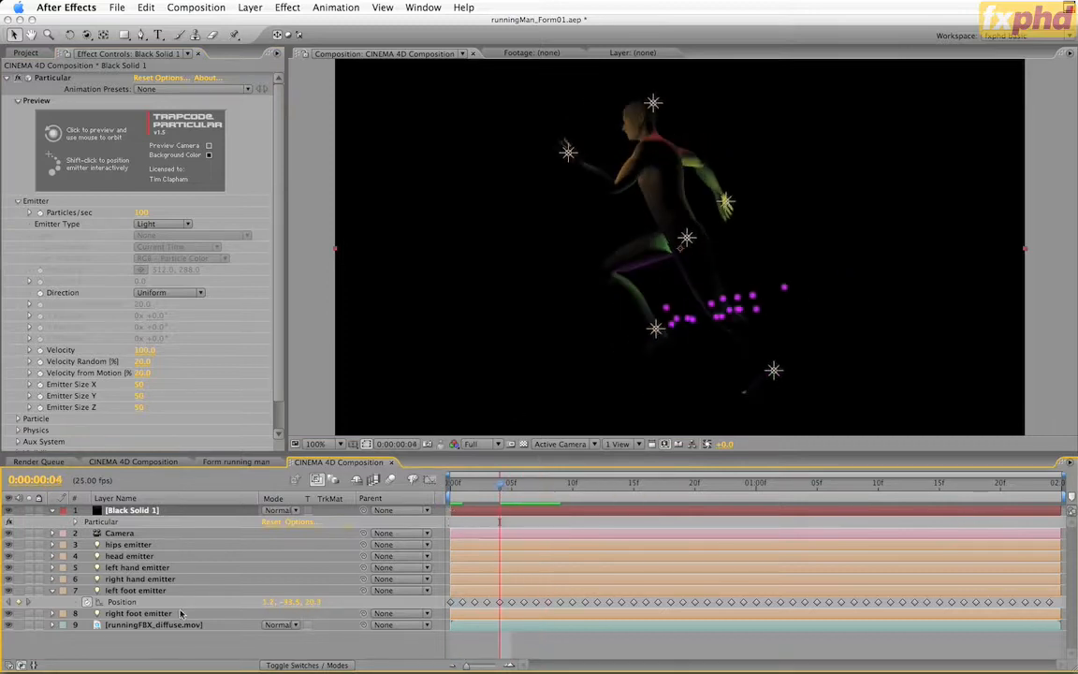
click(51, 590)
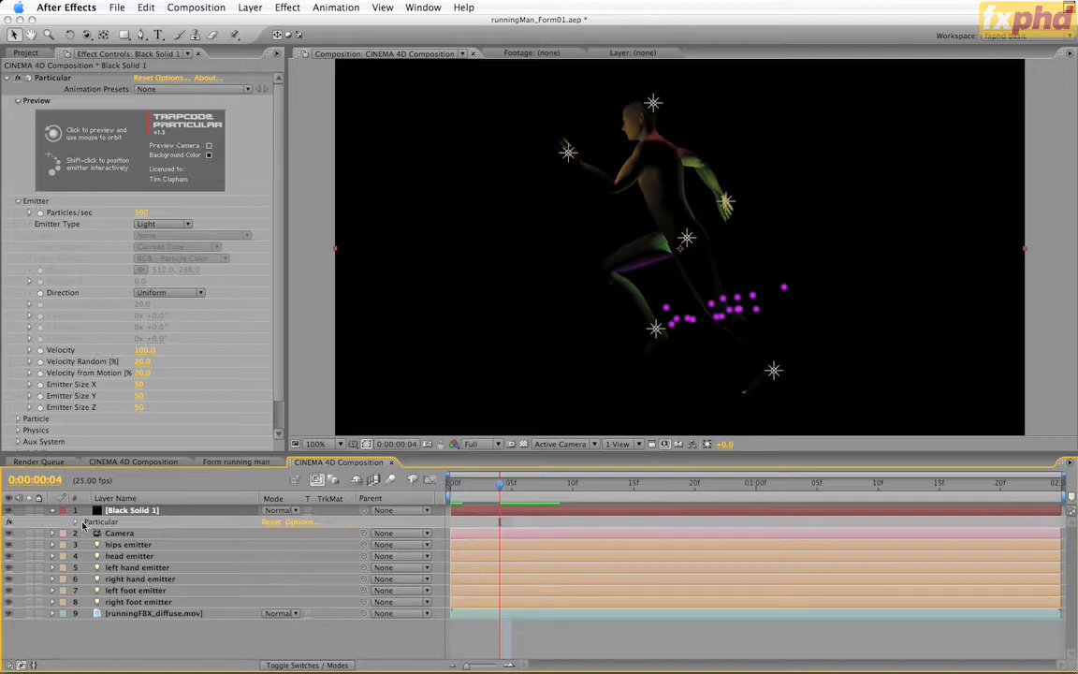
click(51, 510)
click(139, 590)
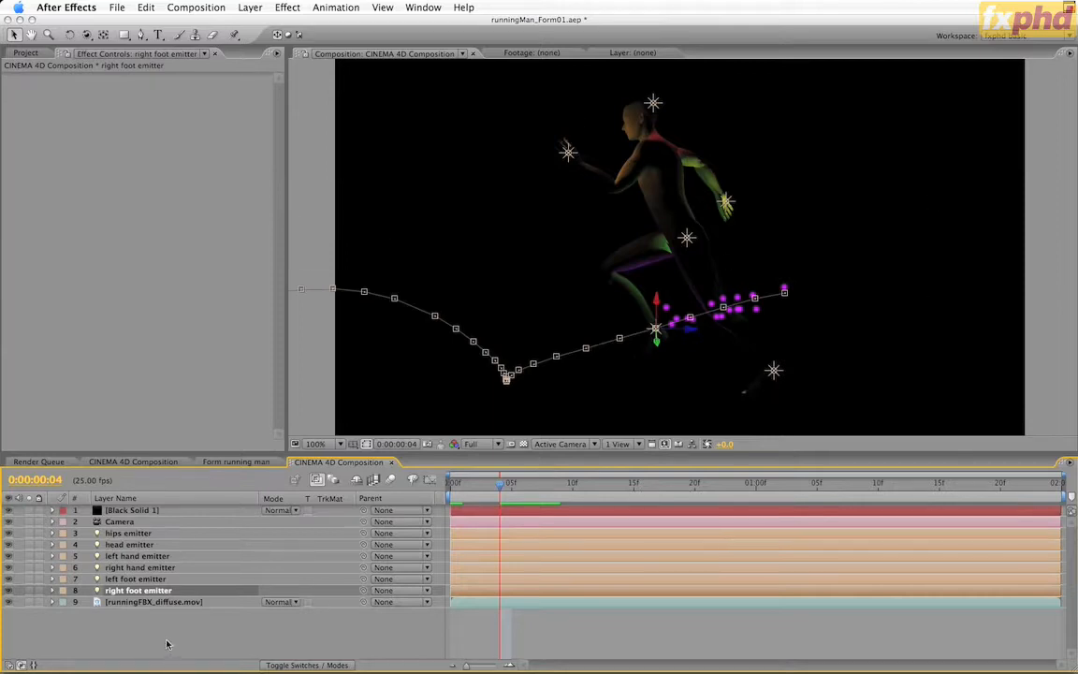
Set Particular's Particles/sec to 1000 on the Black Solid 1 layer
click(130, 510)
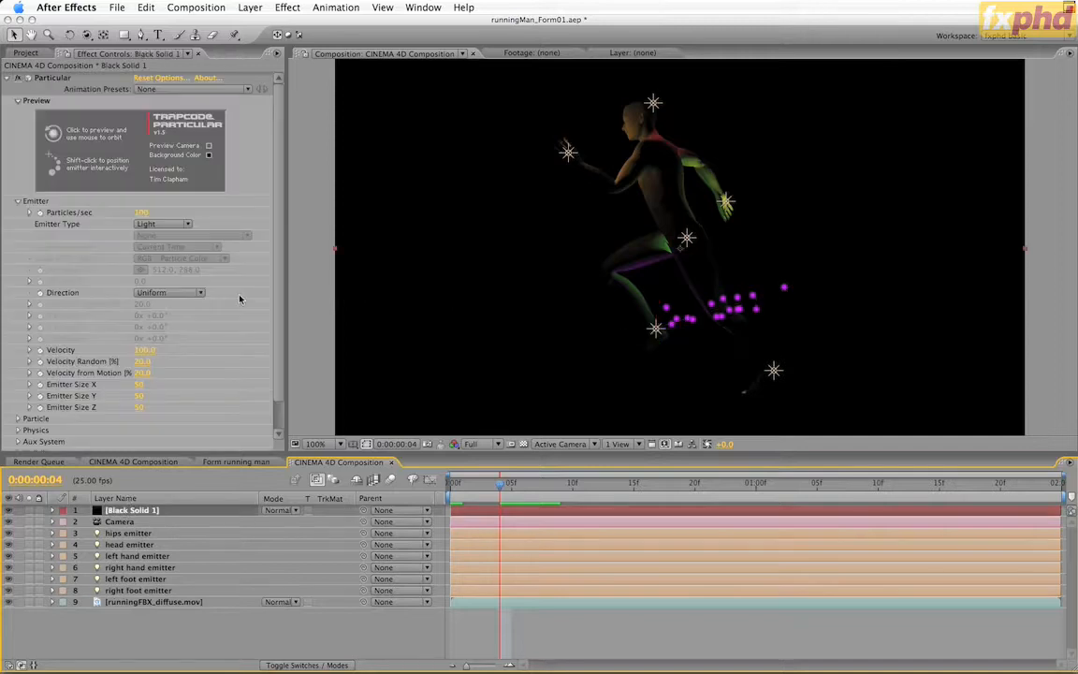
scroll(276, 298, down, 2)
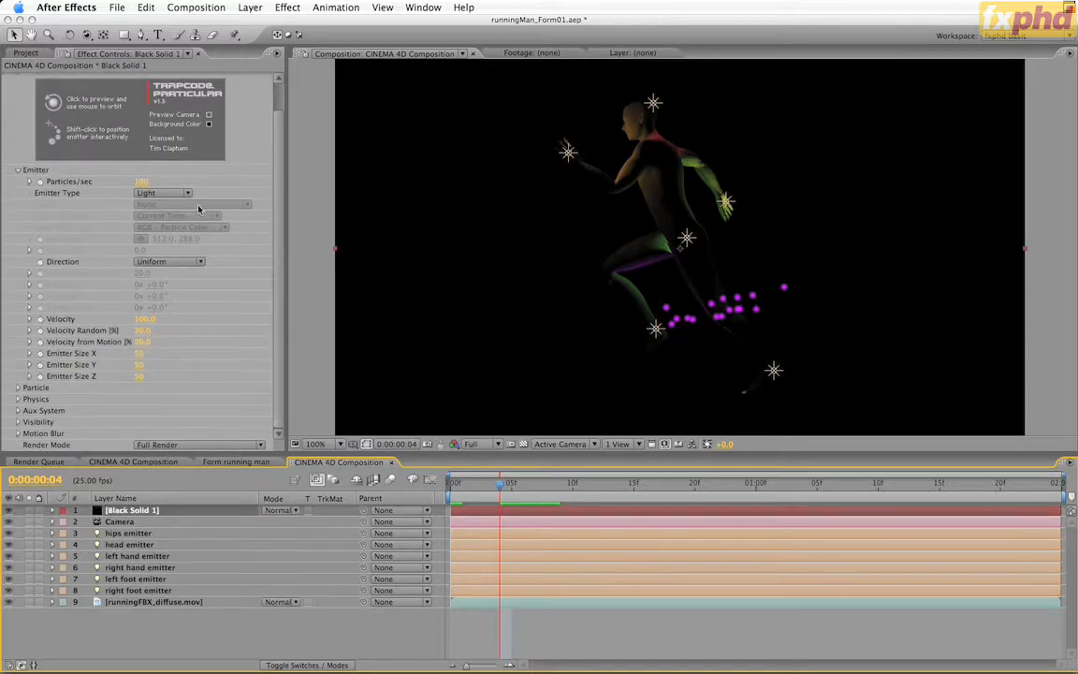
click(143, 181)
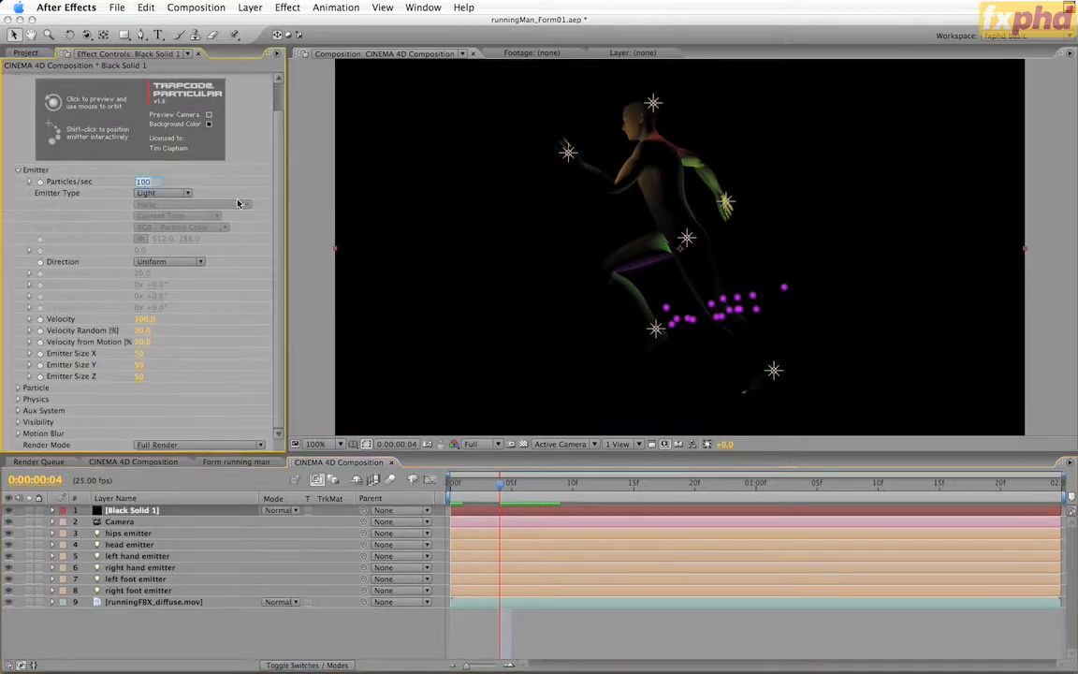
text(1000)
key(Return)
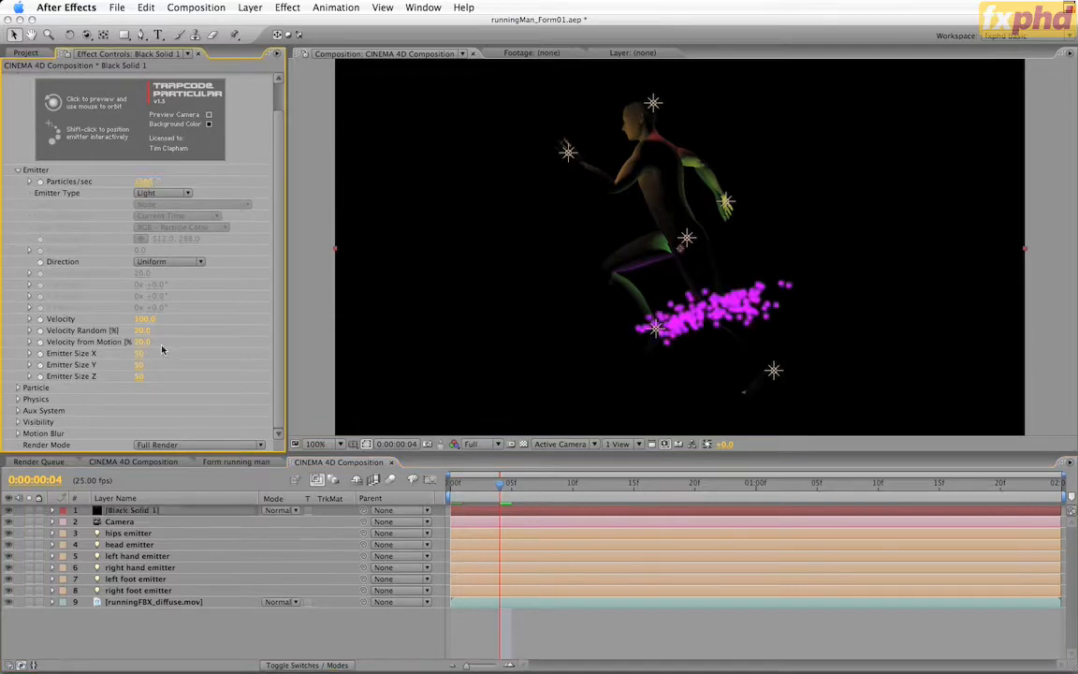
Set Particular's Emitter Size X, Y and Z to 0 and its Velocity to 0
text(0)
key(Tab)
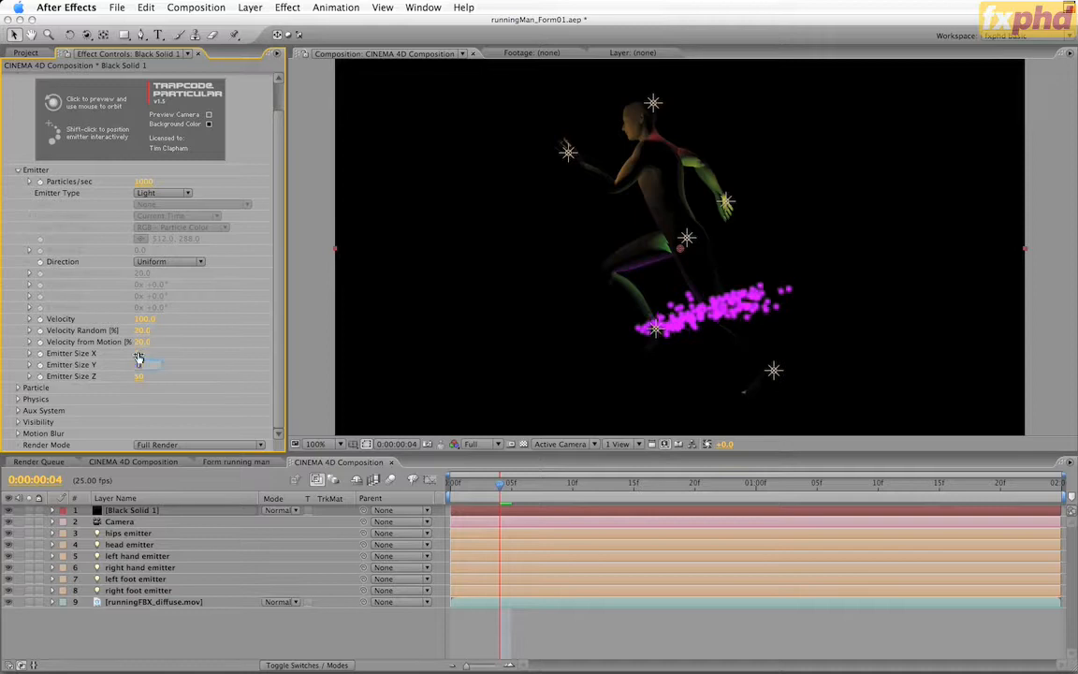
text(0)
key(Tab)
text(0)
key(Return)
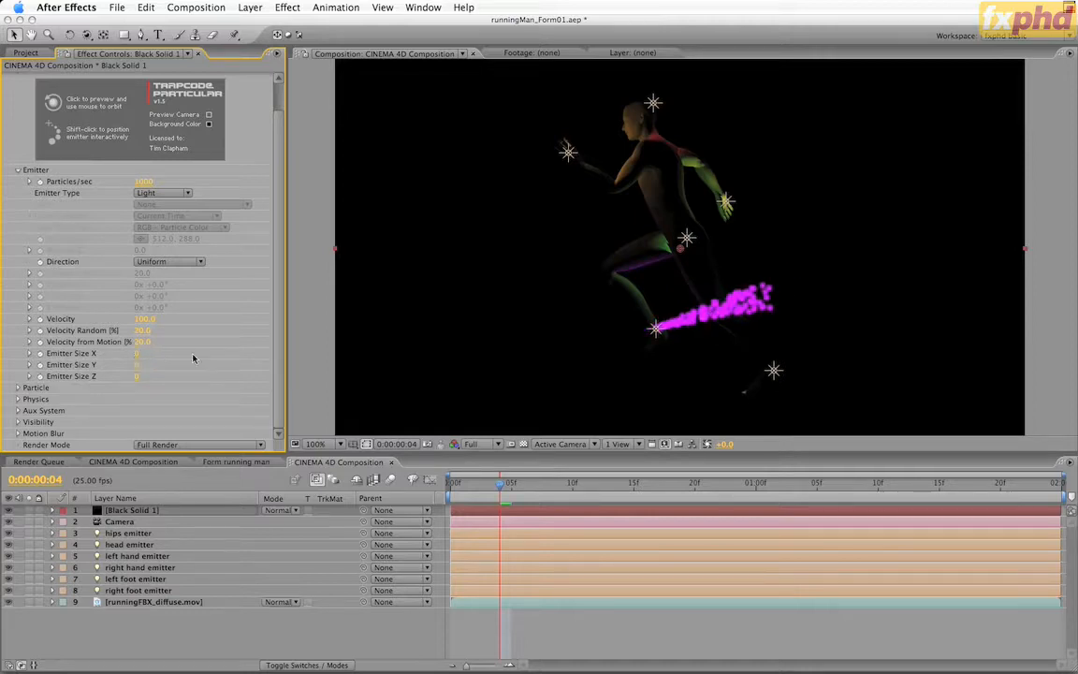
click(150, 319)
key(Return)
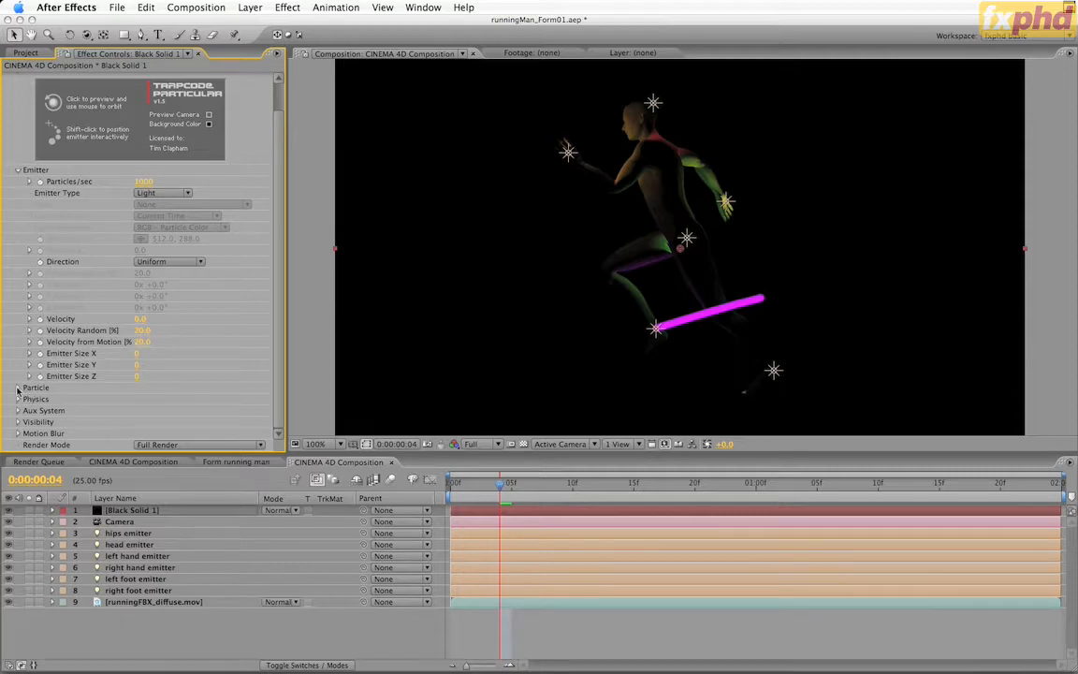
Apply the linear falling preset to the particle's Size over Life graph so the trail tapers
click(17, 388)
scroll(275, 327, down, 5)
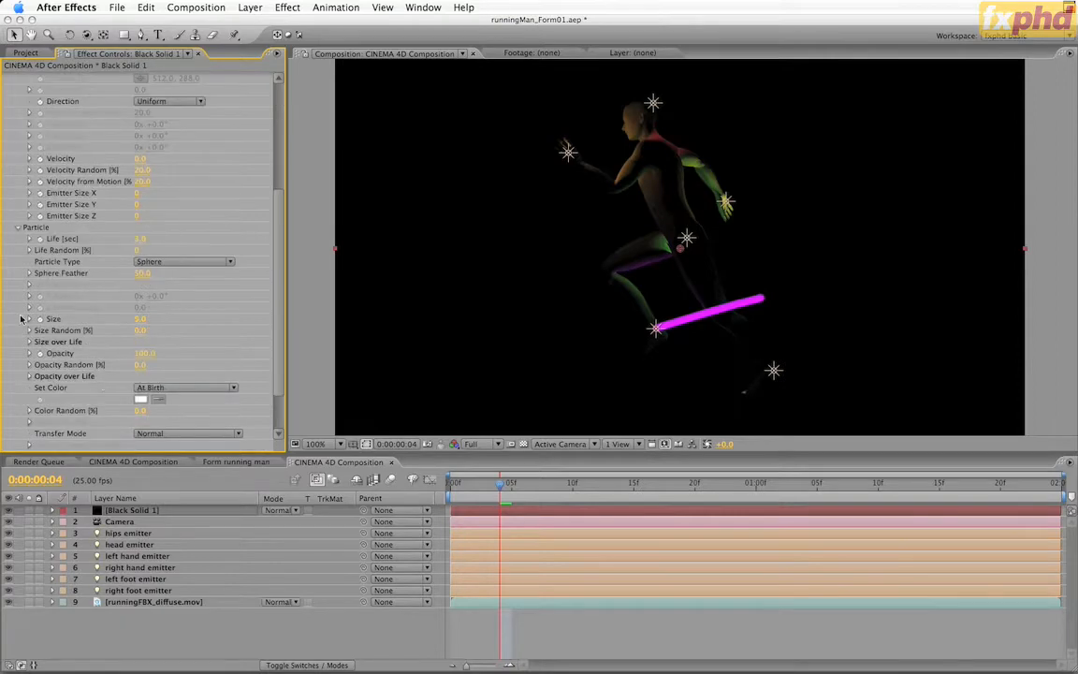
click(29, 342)
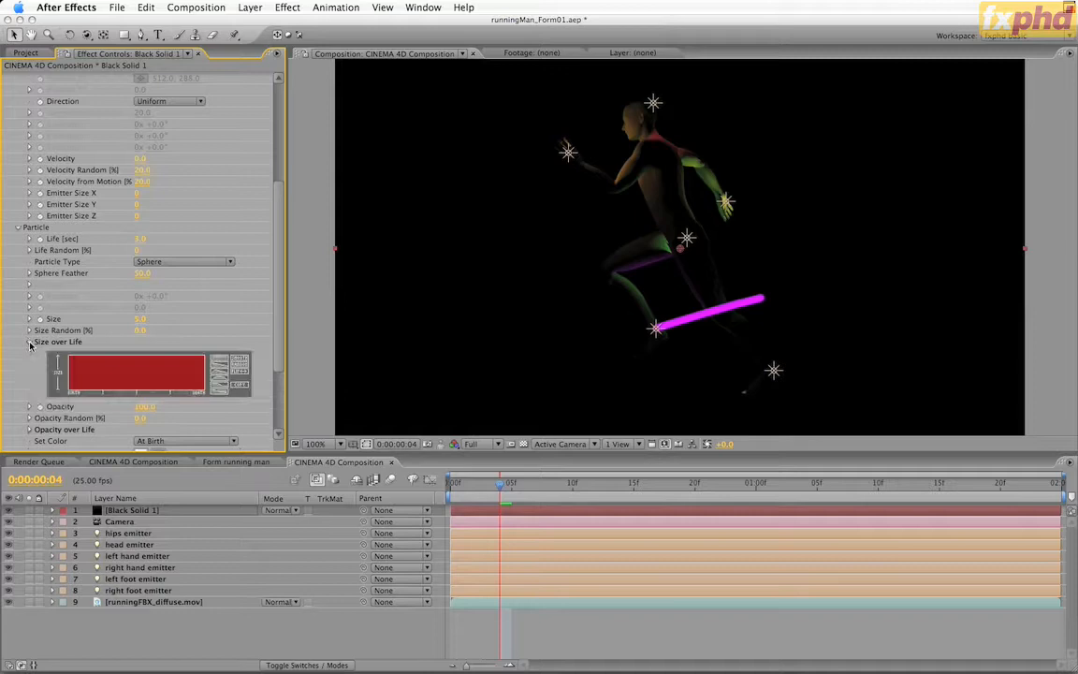
click(221, 368)
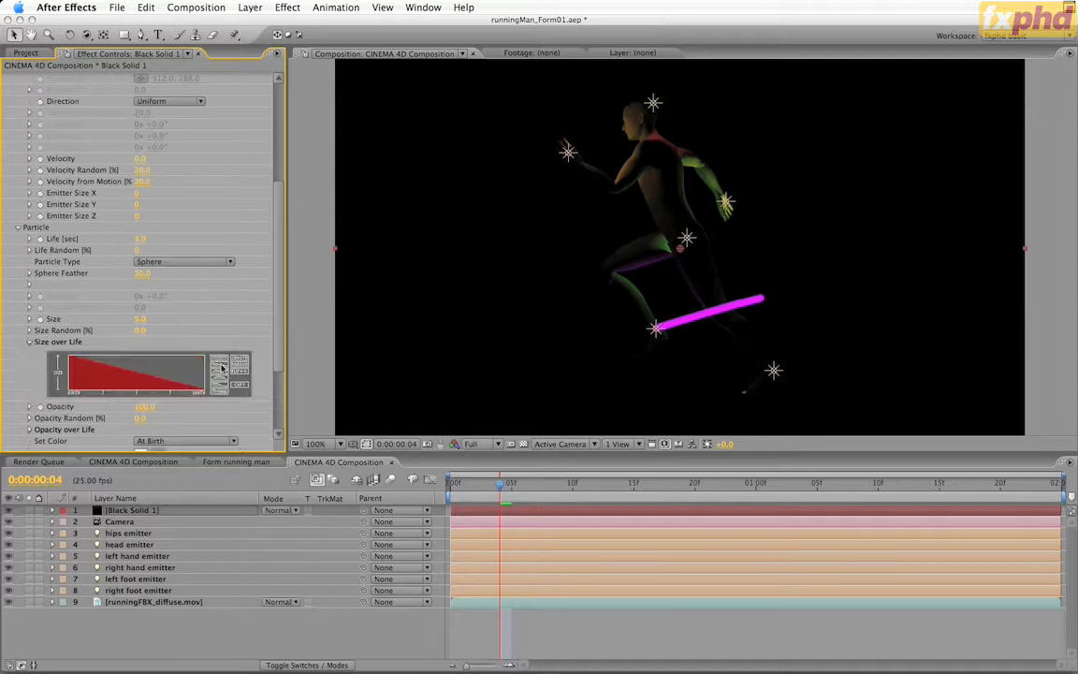
Set the particle Life to 0.5 seconds and preview the foot trail animation
drag(274, 218, 291, 171)
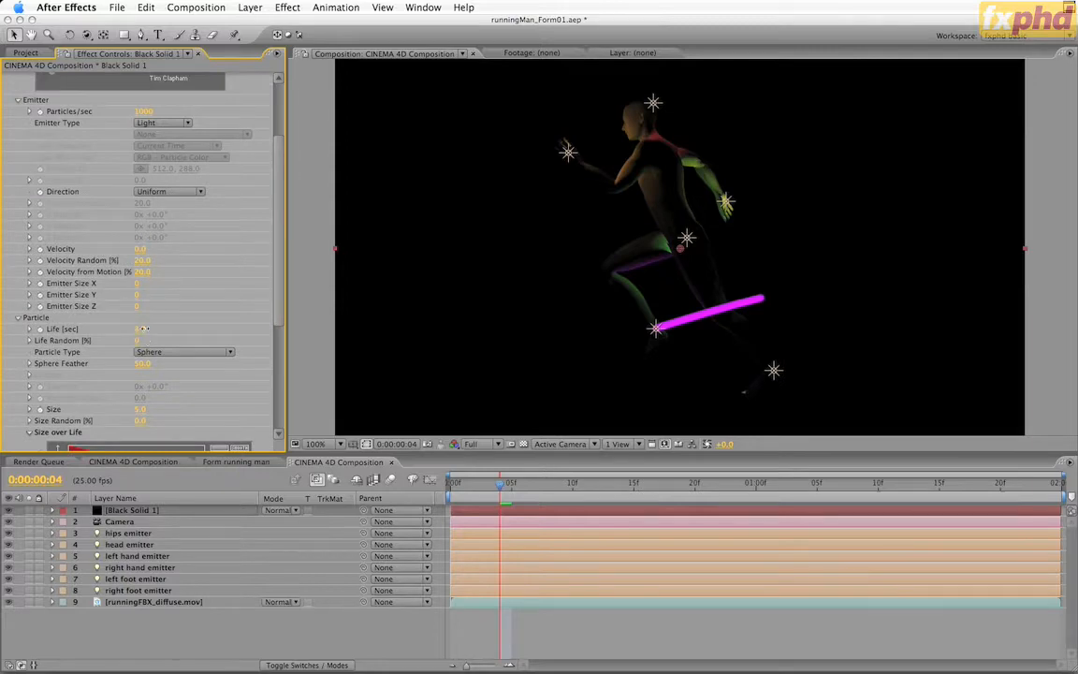
text(3)
key(Return)
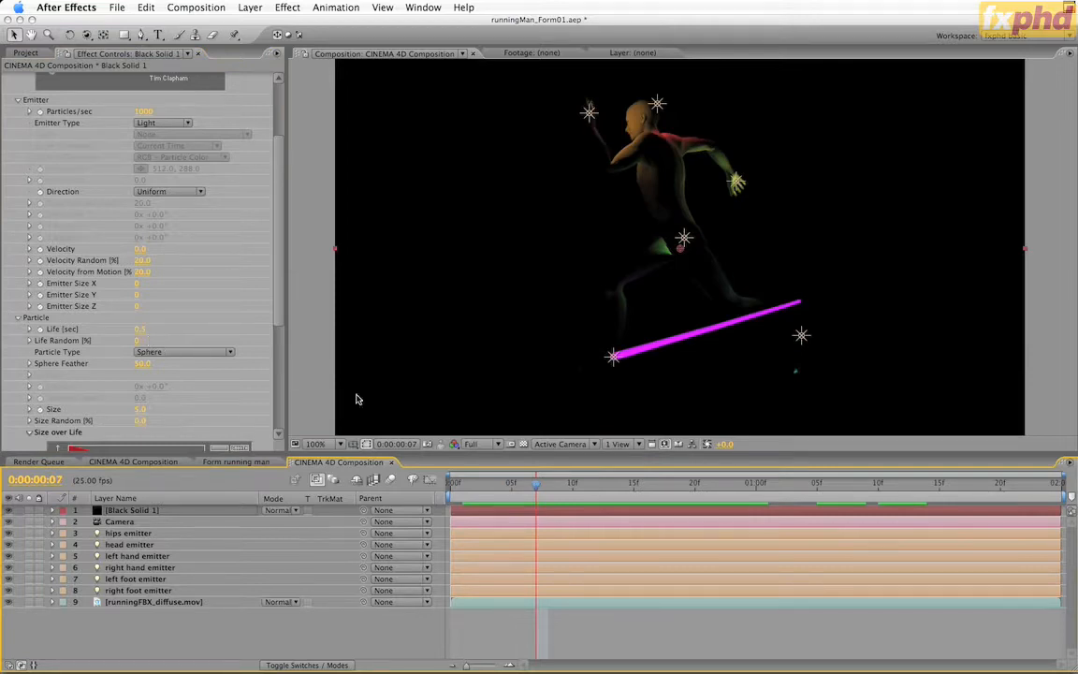
key(space)
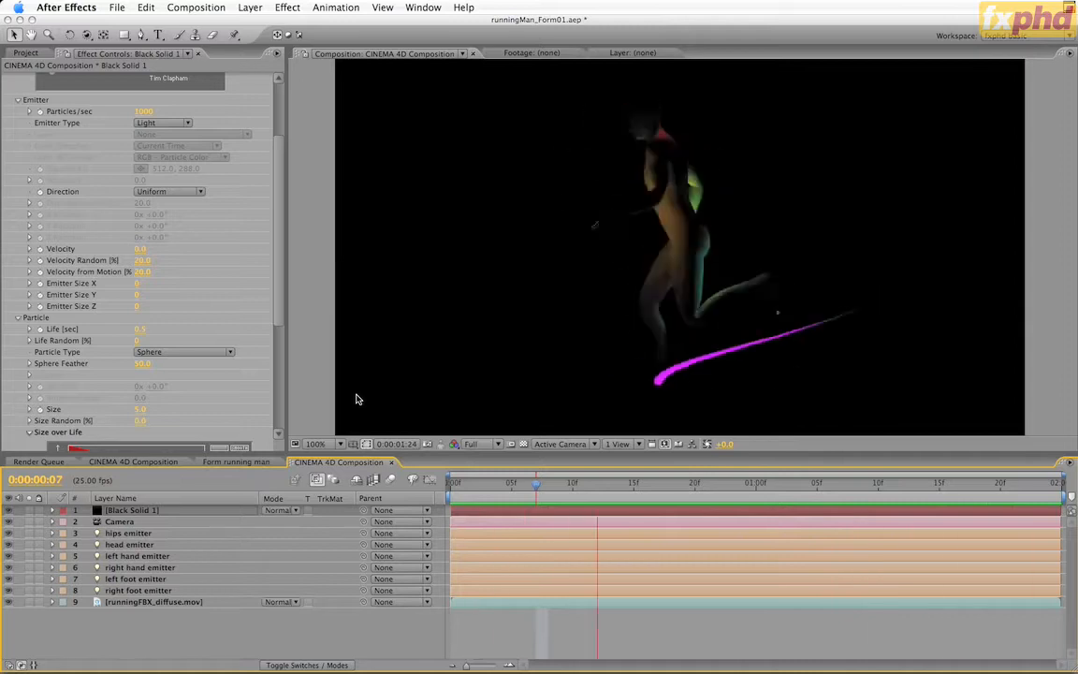
key(space)
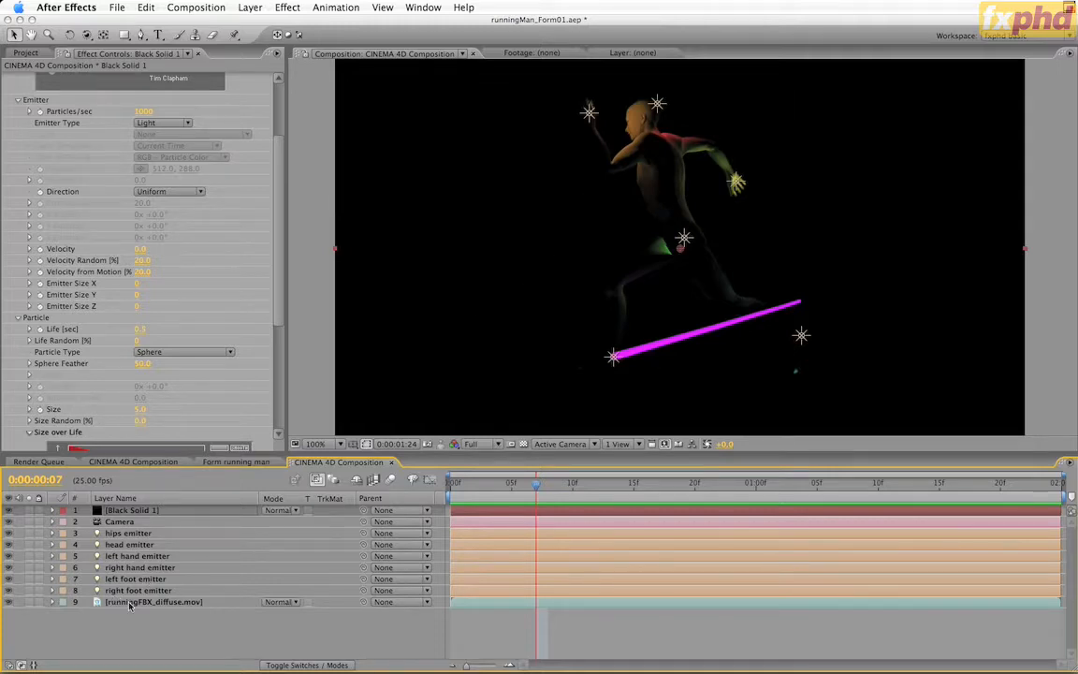
Change the right foot emitter light's colour to yellow (FFF000)
double_click(159, 591)
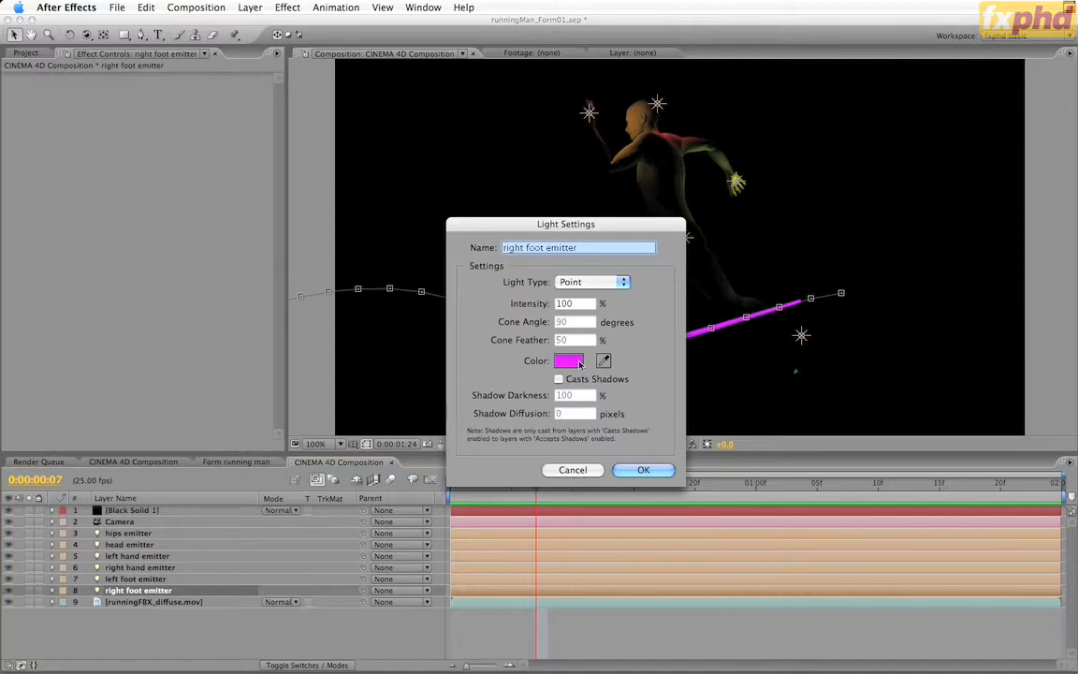
click(568, 360)
click(250, 410)
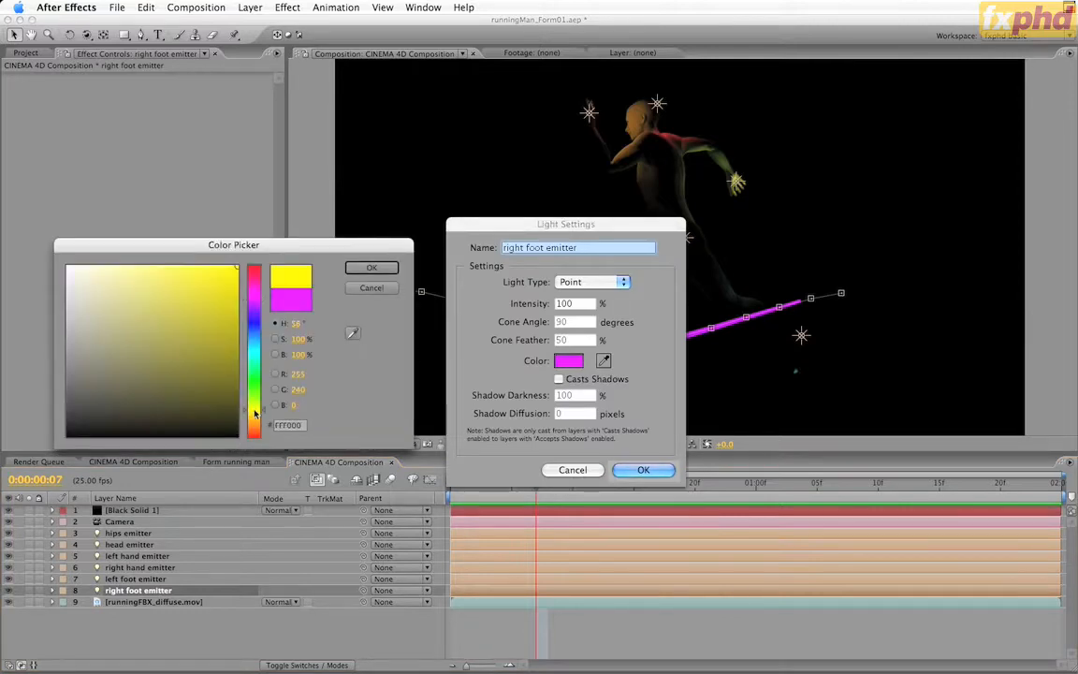
click(372, 268)
click(643, 470)
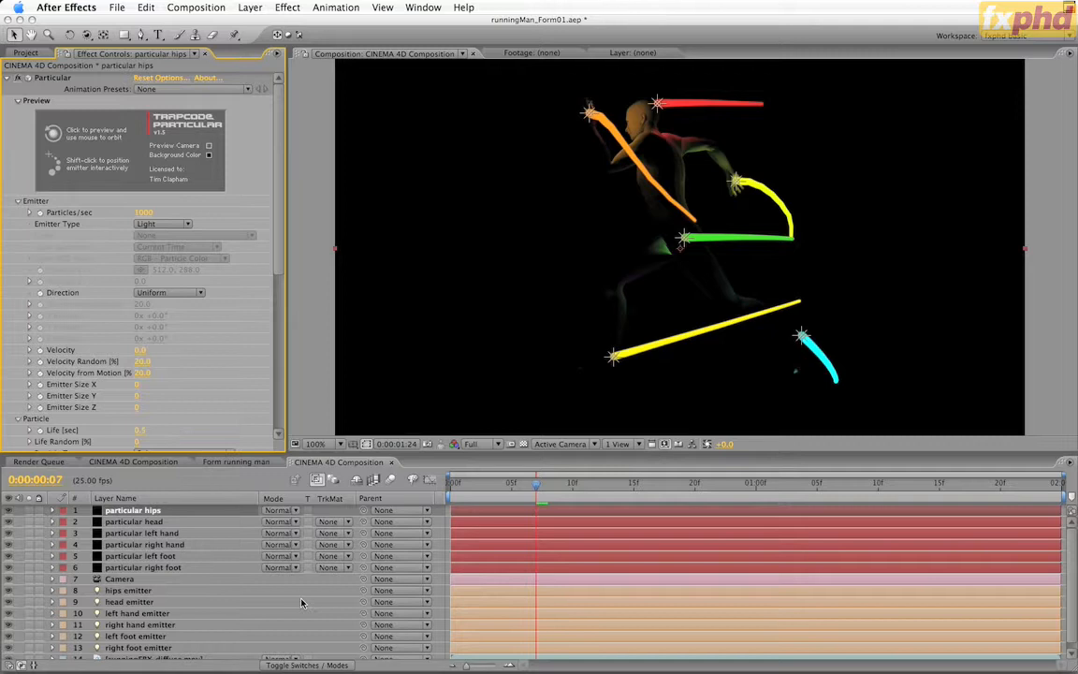
Check the Light Emitters name in the particular hips layer's options without changes, and hide the runningFBX_diffuse.mov layer
click(166, 81)
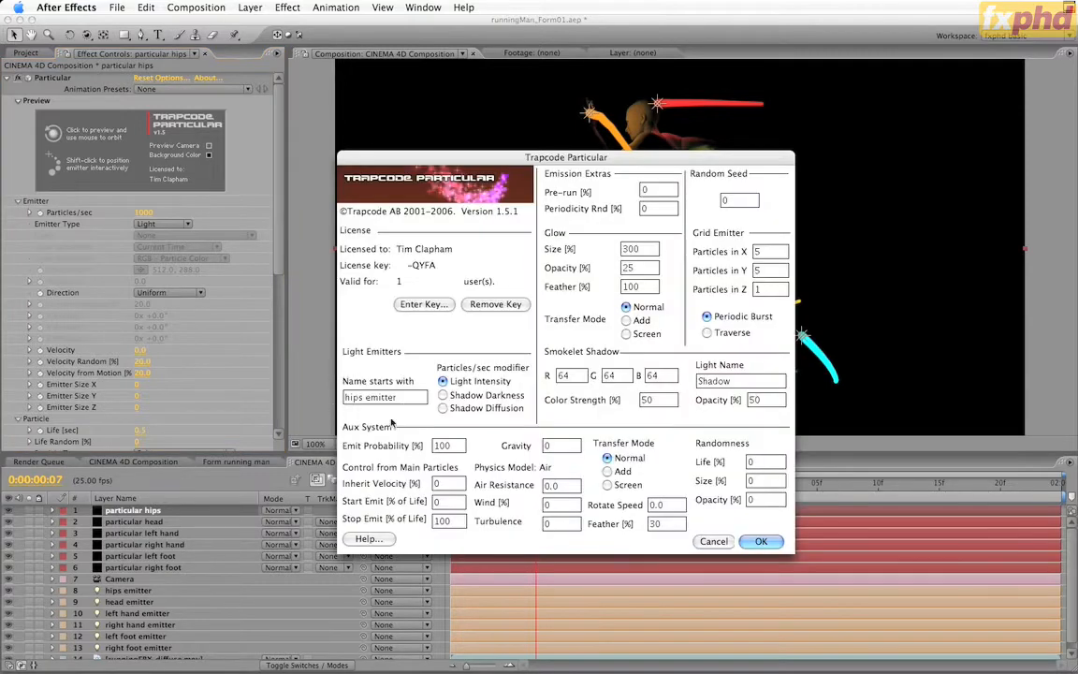
click(713, 541)
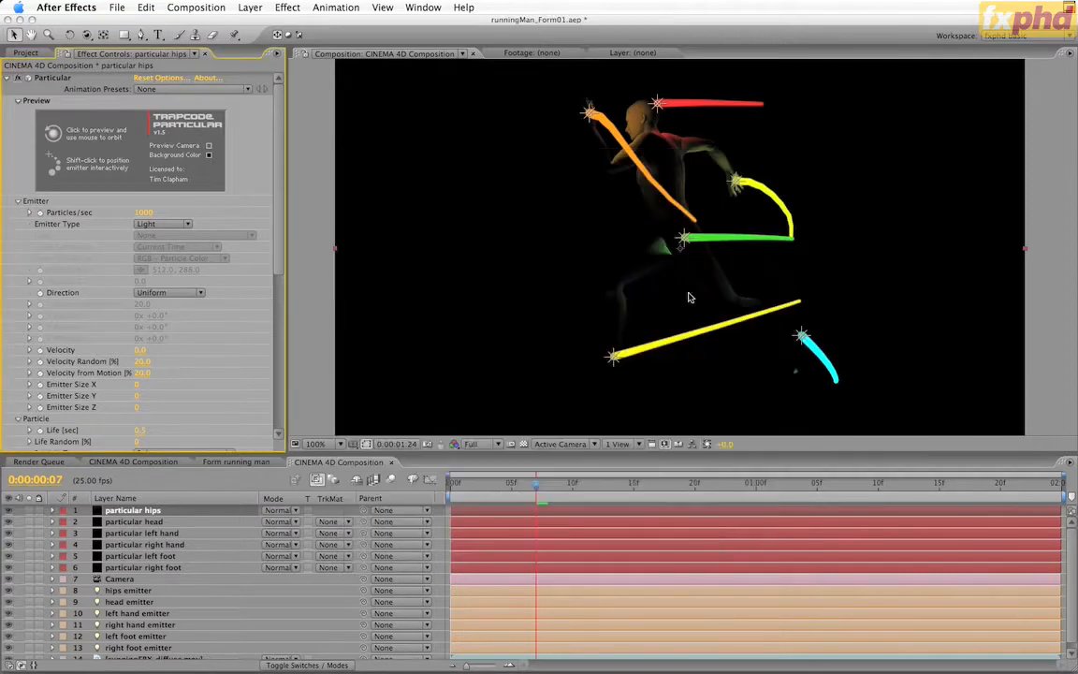
scroll(140, 636, down, 1)
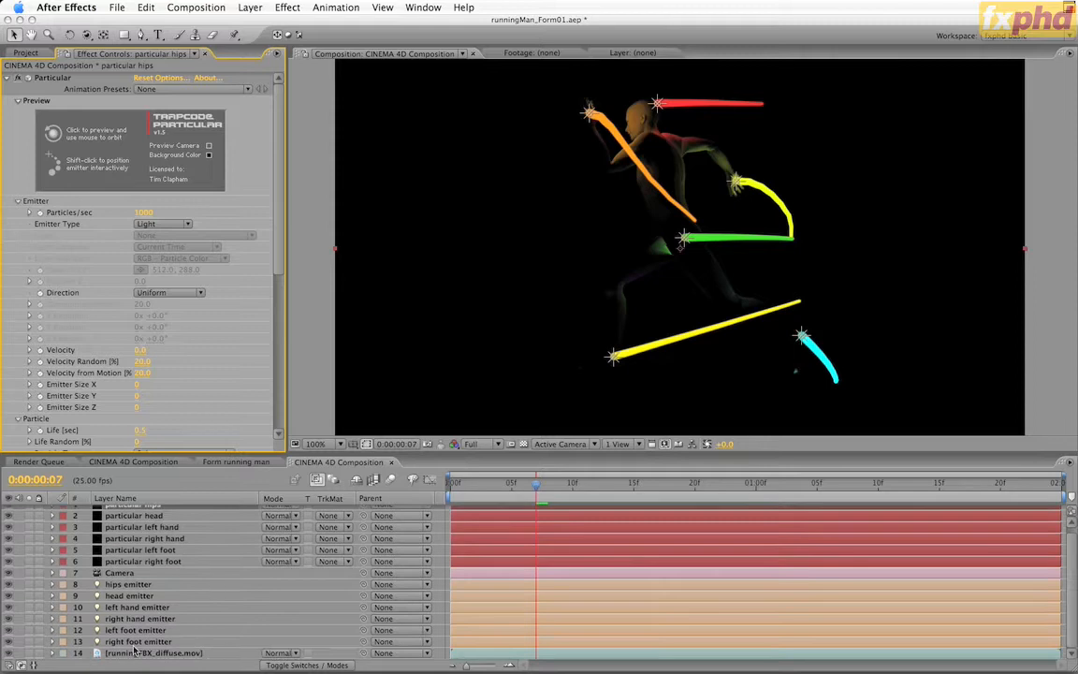
click(8, 654)
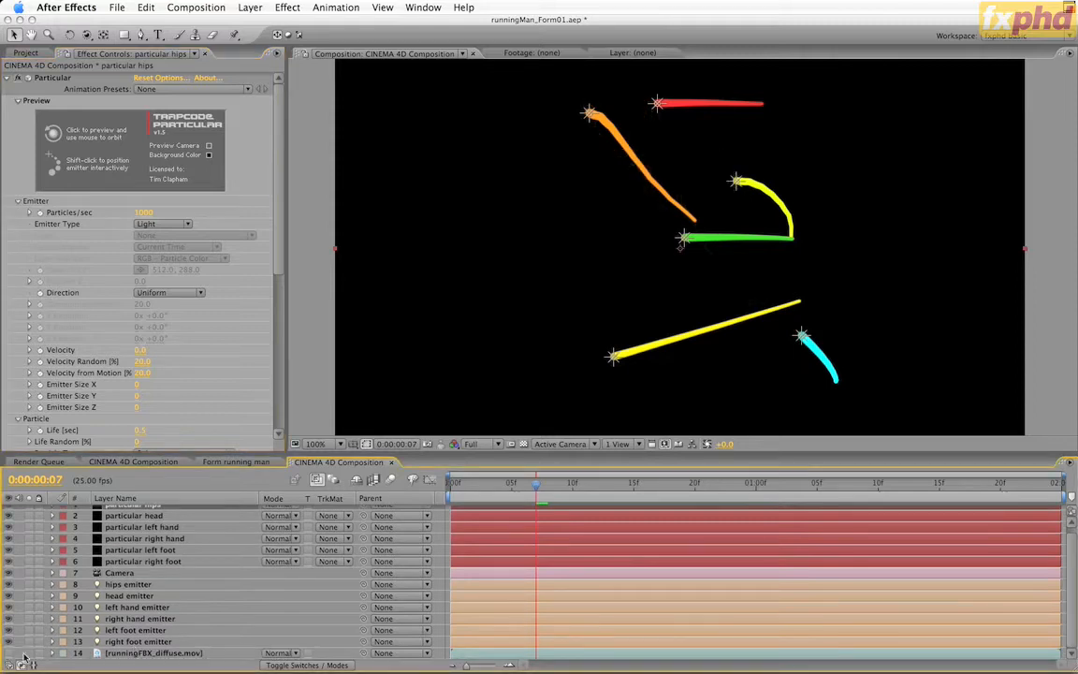